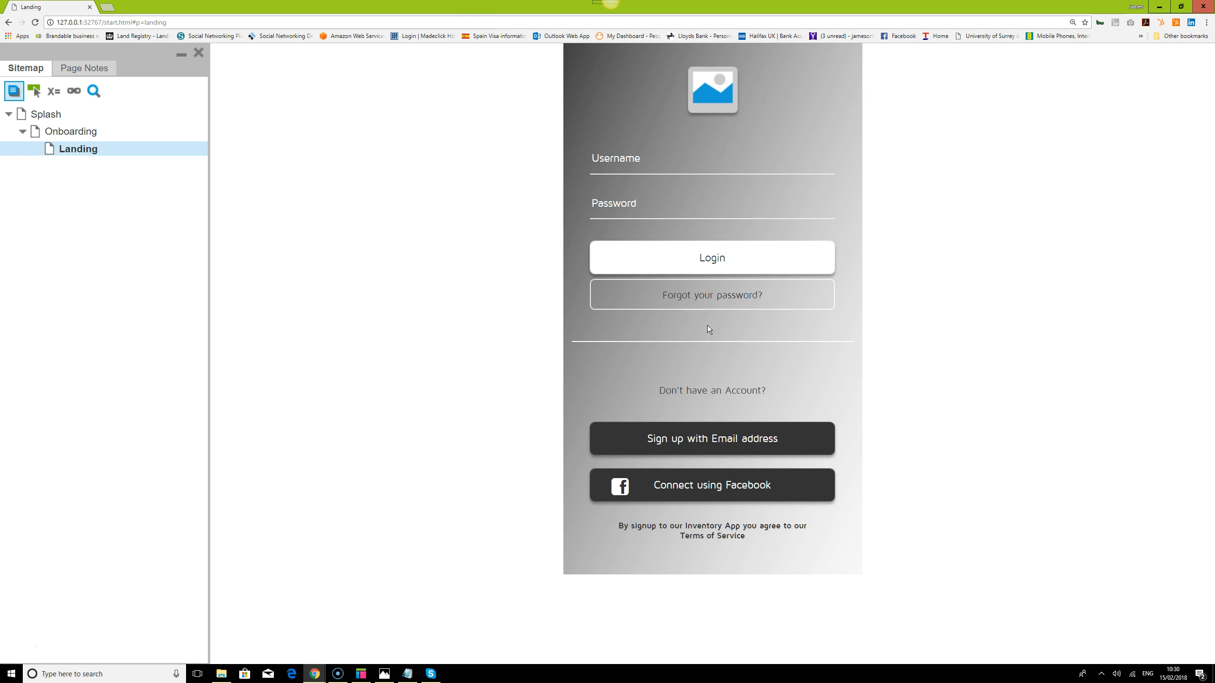
Preview the forgot-password and sign-up screens in the prototype, returning to login each time
{"action": "left_click", "coordinate": [717, 299]}
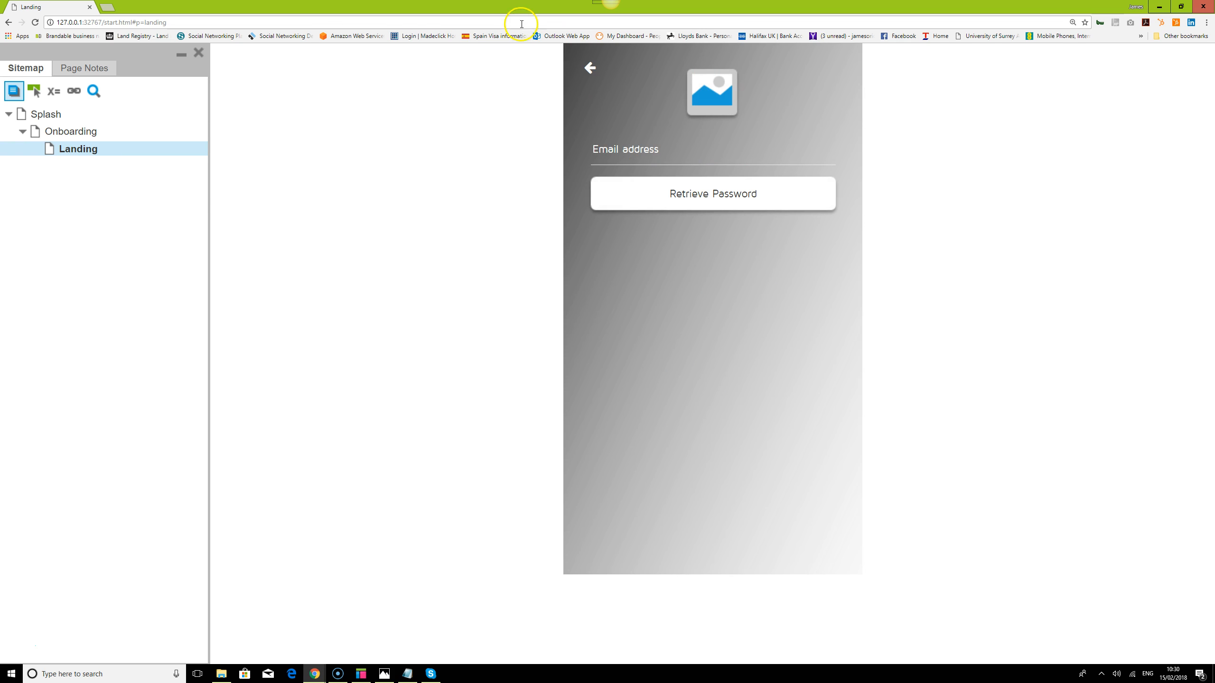
{"action": "left_click", "coordinate": [590, 68]}
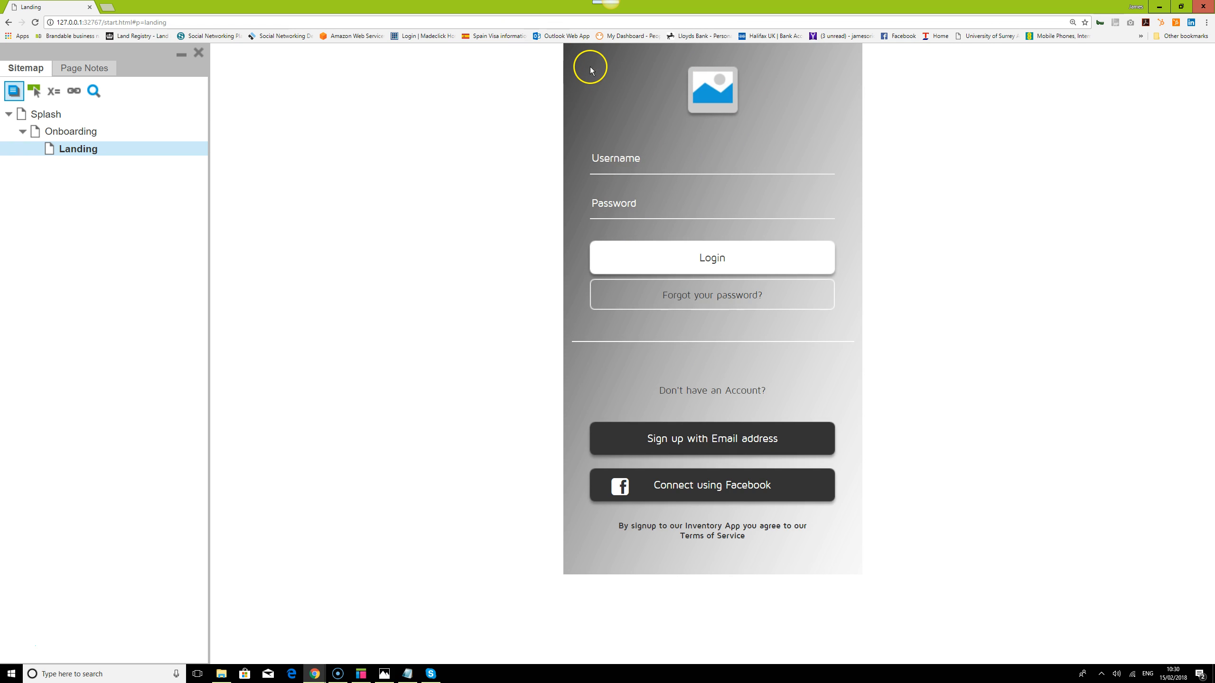
{"action": "left_click", "coordinate": [722, 437]}
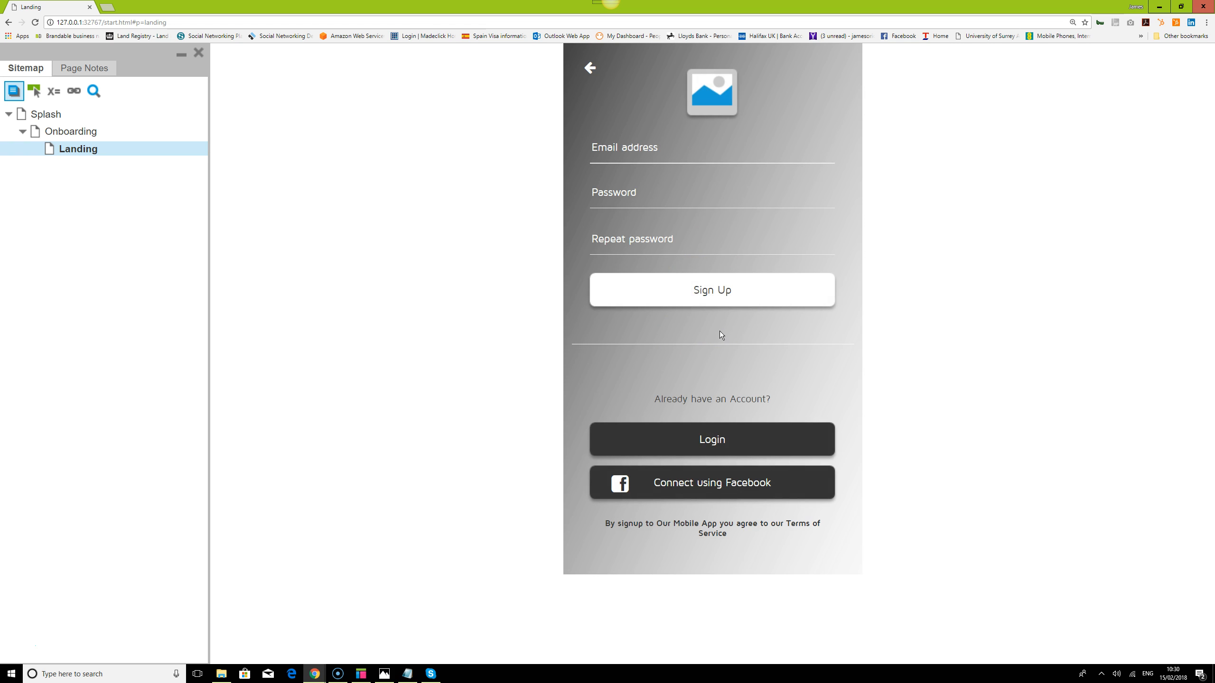
{"action": "left_click", "coordinate": [591, 68]}
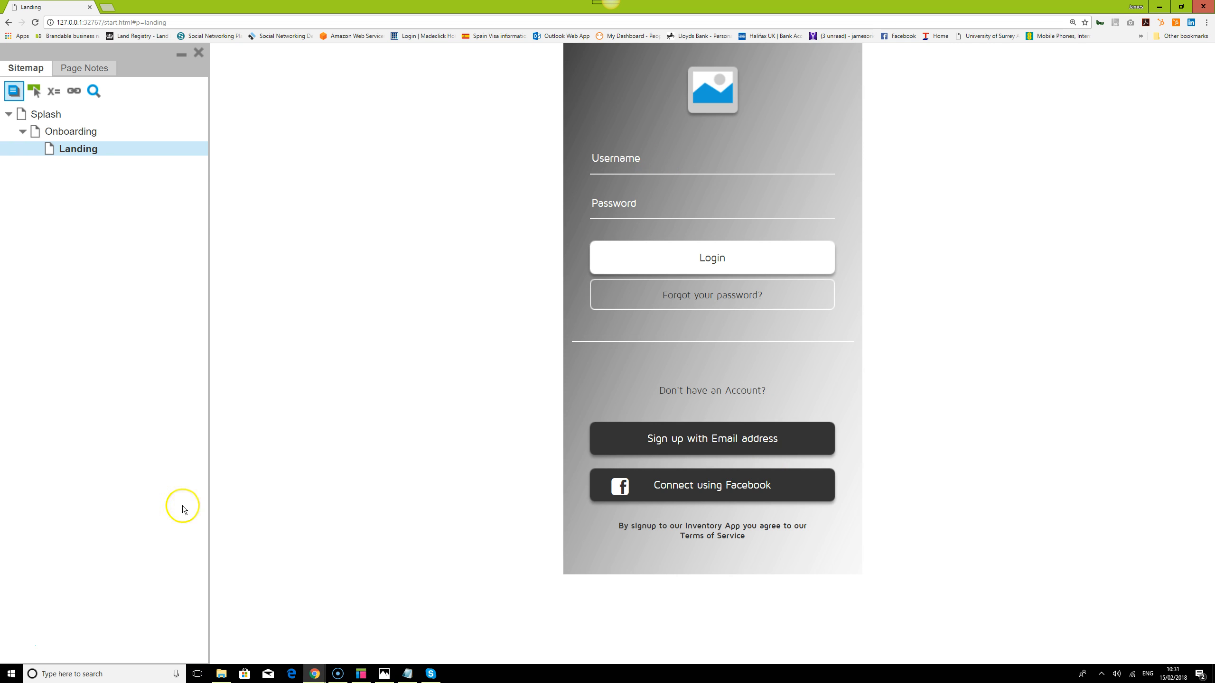
Check the PART 6 Login Conditional Logic item in the notes
{"action": "left_click", "coordinate": [411, 677]}
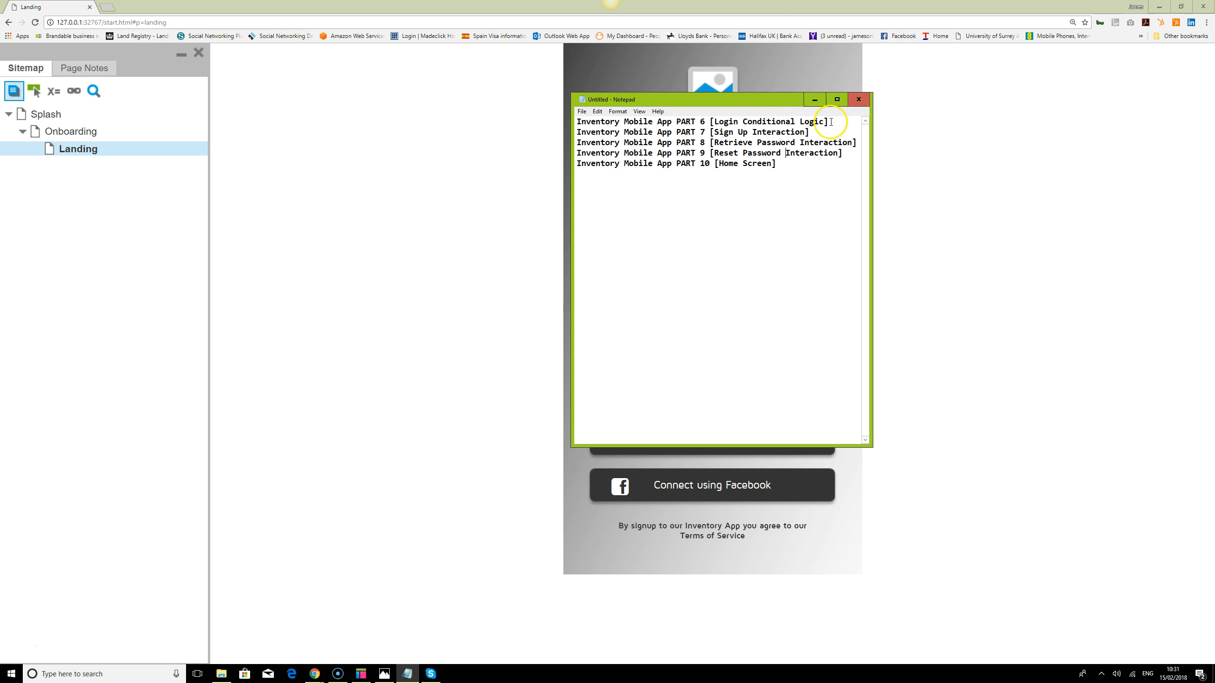
{"action": "left_click_drag", "start_coordinate": [829, 122], "coordinate": [560, 127]}
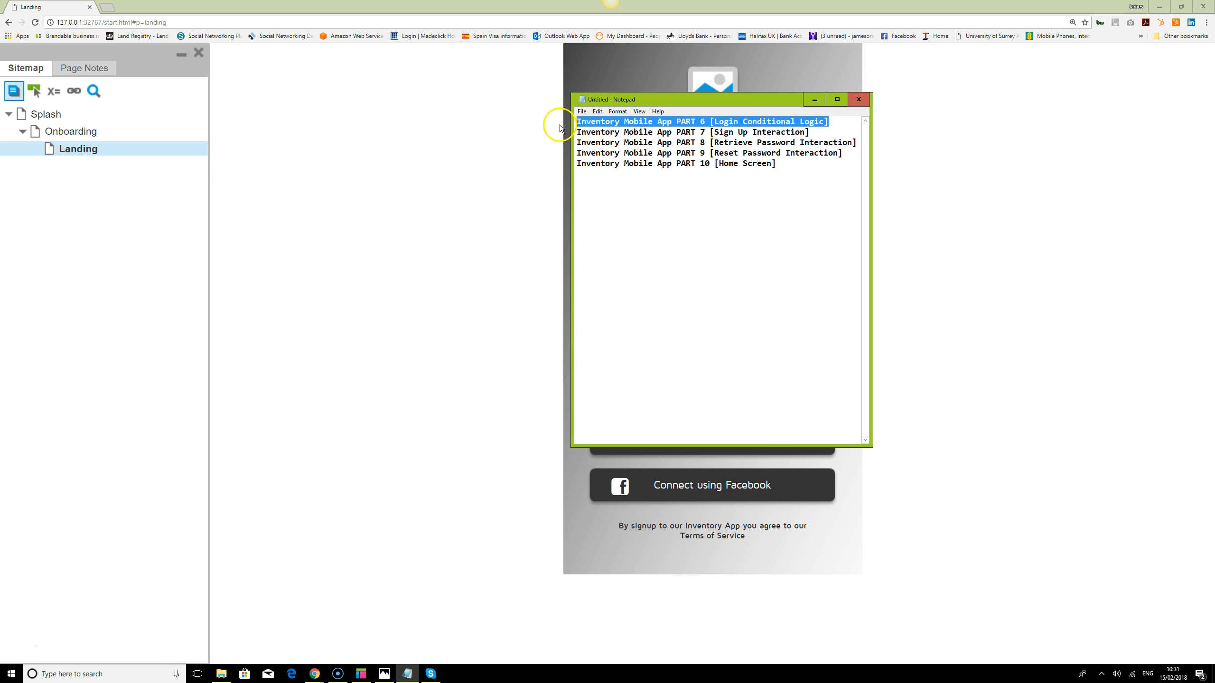
{"action": "left_click", "coordinate": [816, 99]}
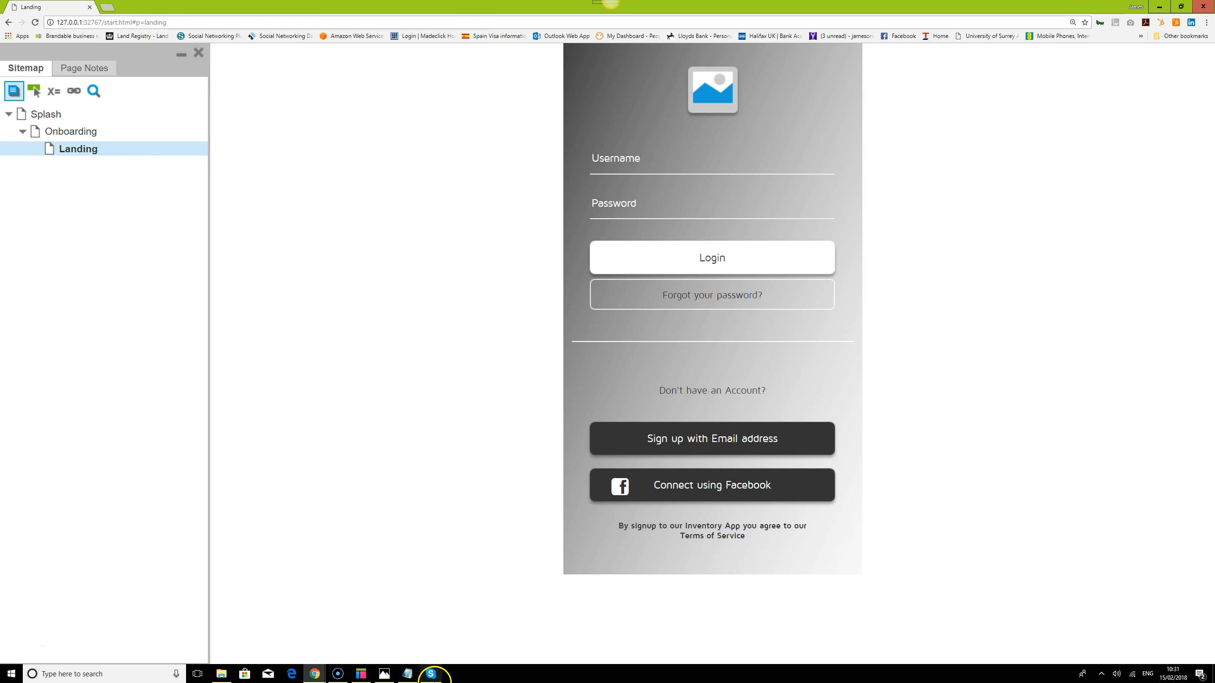
In the Axure project, duplicate the Landing page as a new page named Home
{"action": "left_click", "coordinate": [361, 674]}
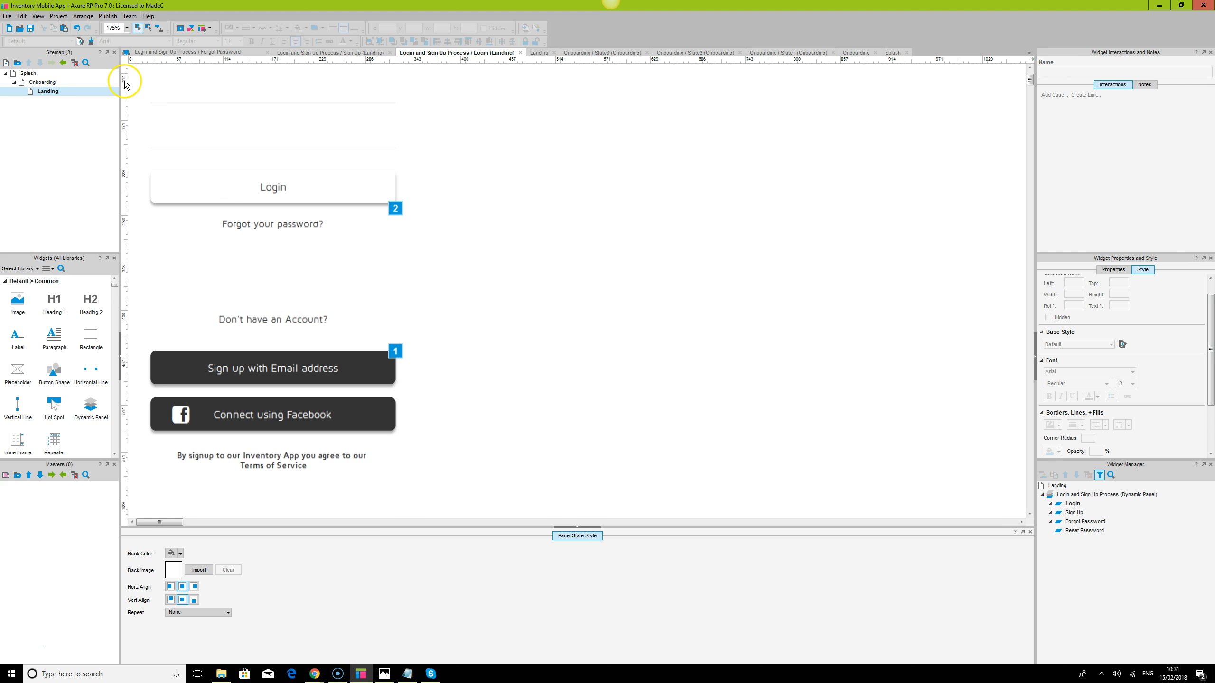
{"action": "double_click", "coordinate": [53, 92]}
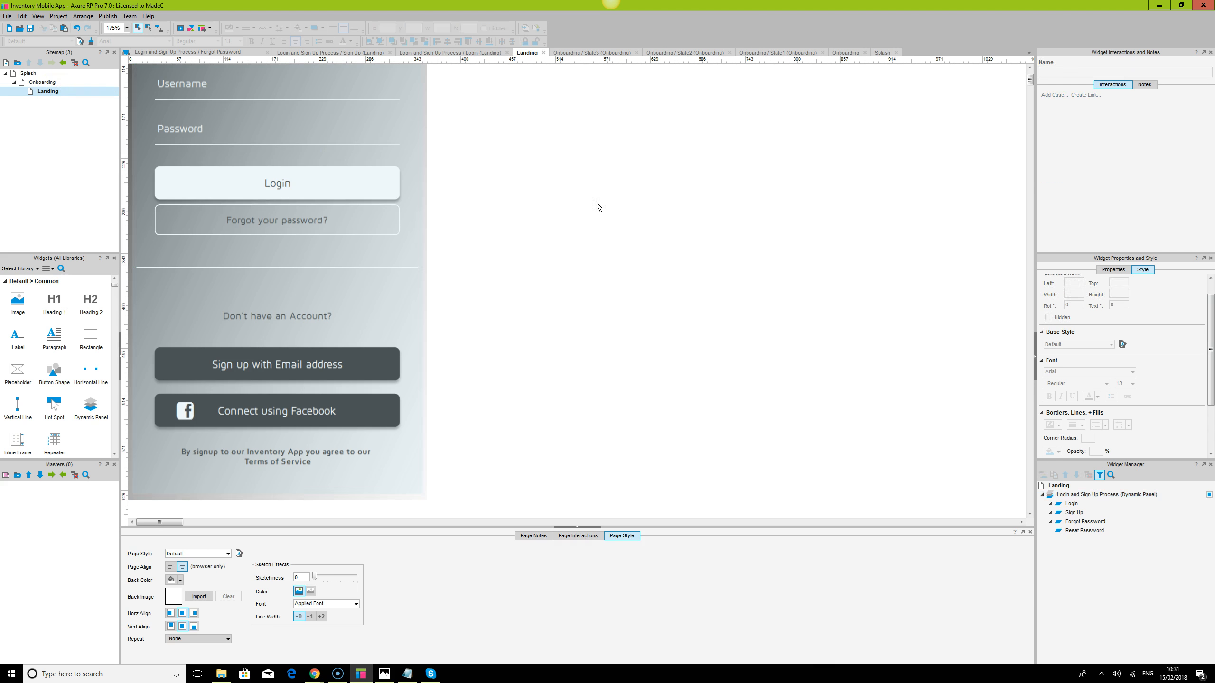
{"action": "left_click", "coordinate": [424, 178]}
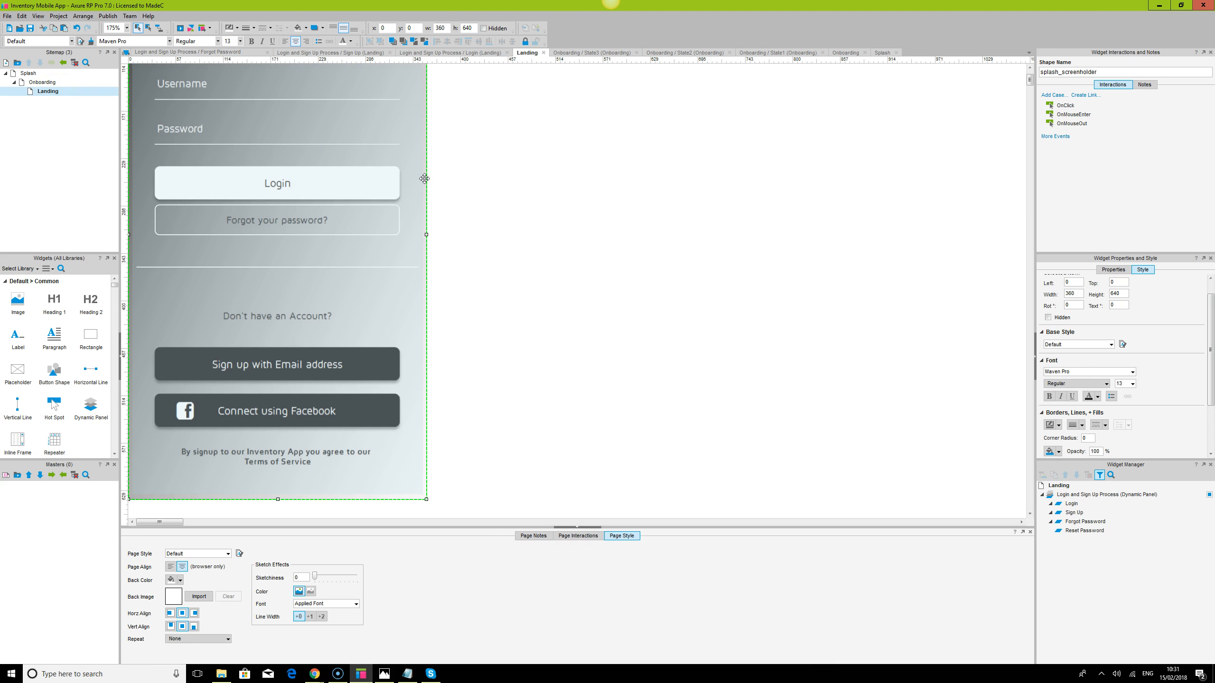
{"action": "left_click", "coordinate": [50, 93]}
{"action": "right_click", "coordinate": [50, 94]}
{"action": "mouse_move", "coordinate": [103, 143]}
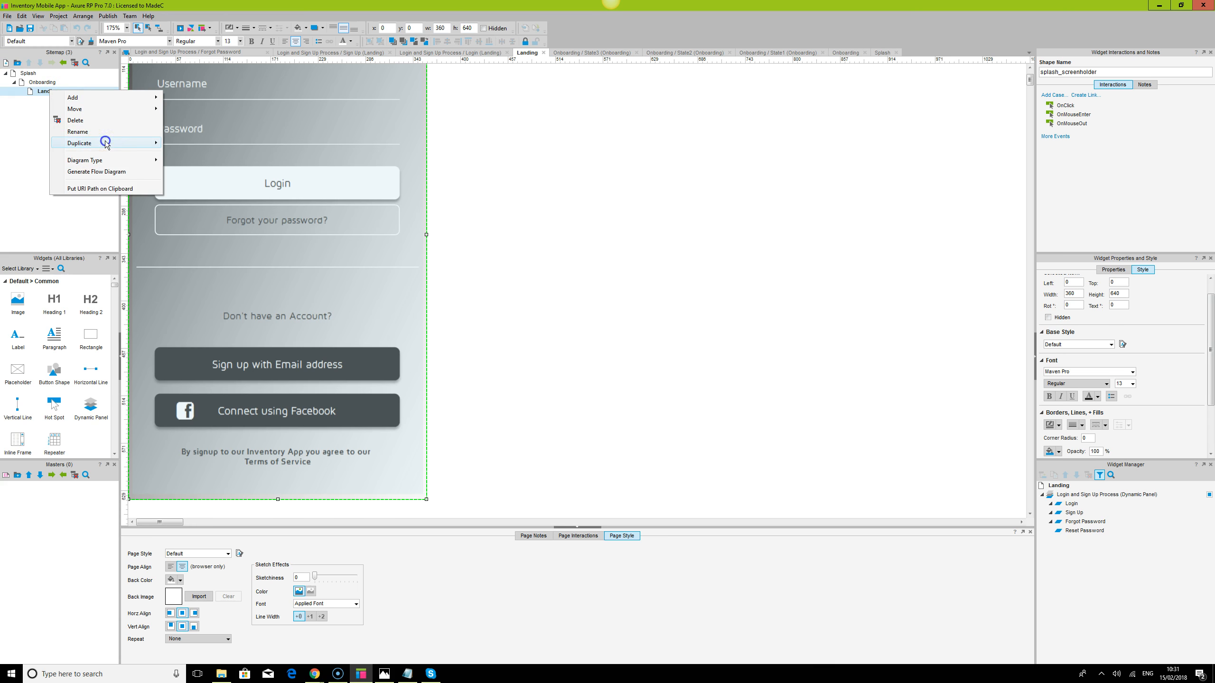
{"action": "left_click", "coordinate": [181, 144]}
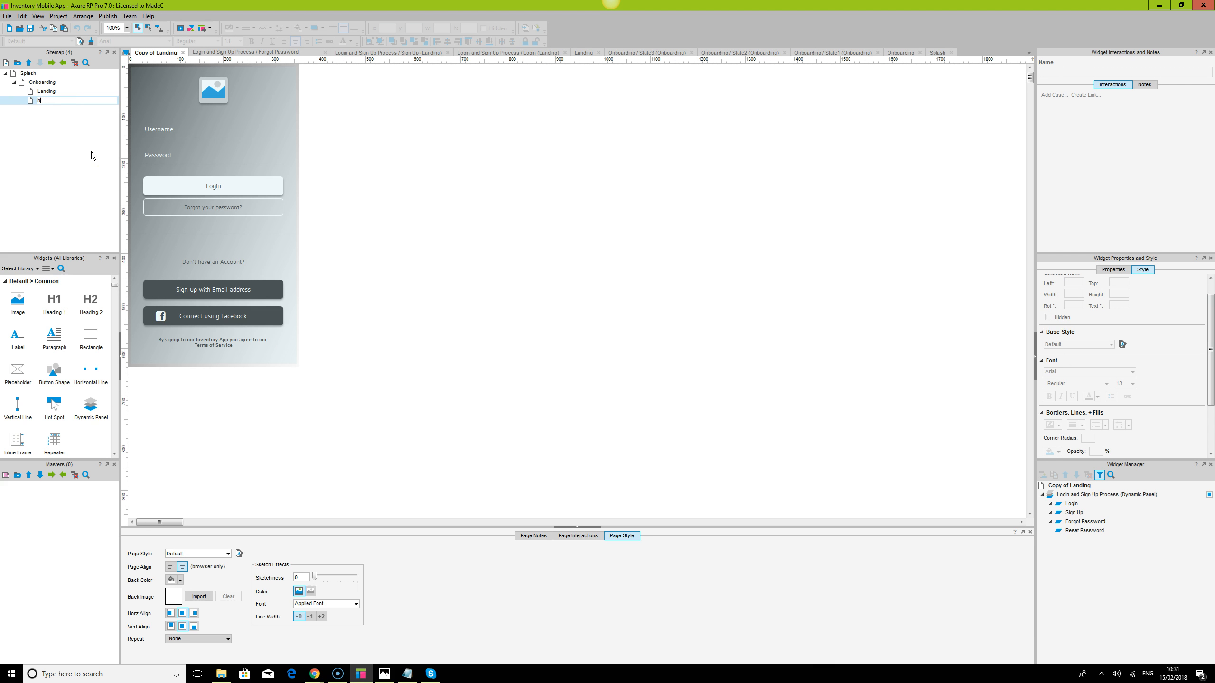
{"action": "type", "text": "Home"}
{"action": "left_click", "coordinate": [93, 156]}
Set the canvas zoom to 175%
{"action": "left_click", "coordinate": [118, 27]}
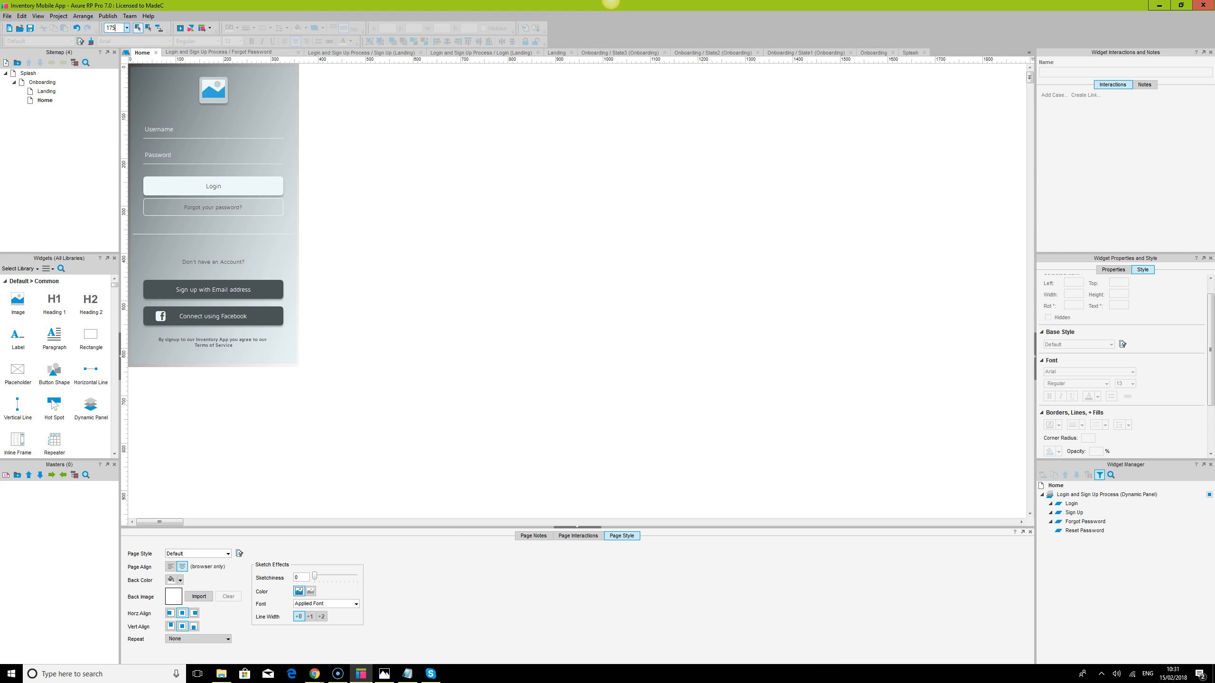
{"action": "type", "text": "175"}
{"action": "key", "text": "Return"}
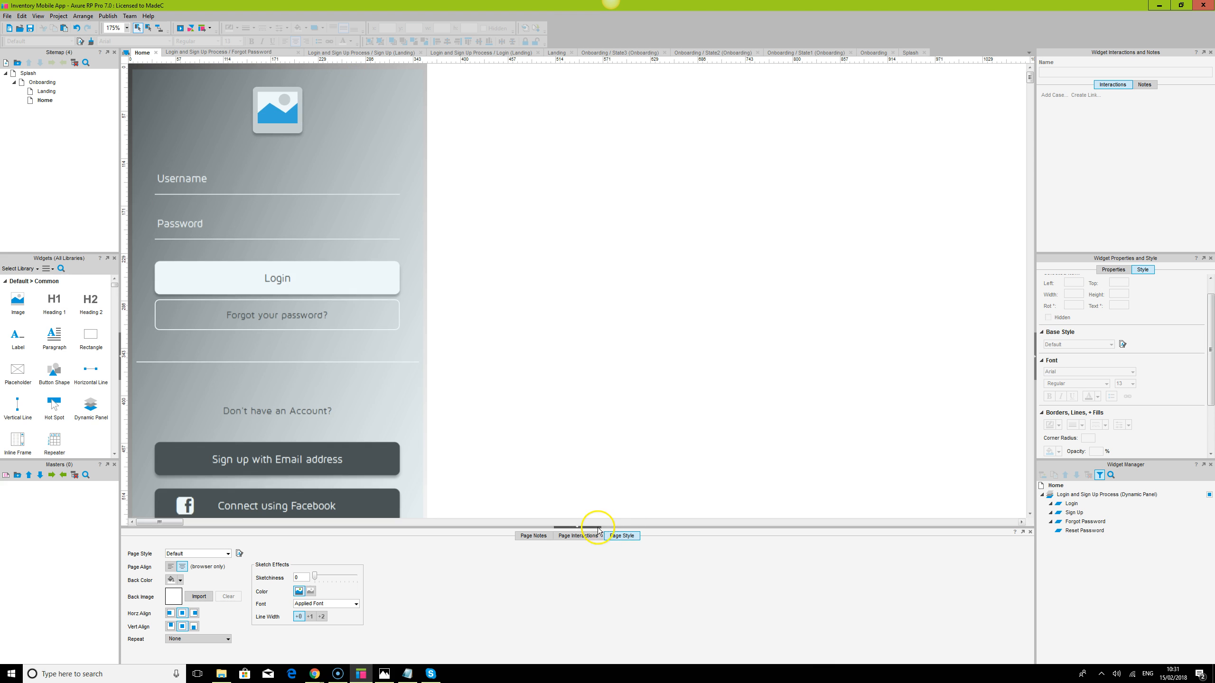
{"action": "left_click", "coordinate": [594, 527]}
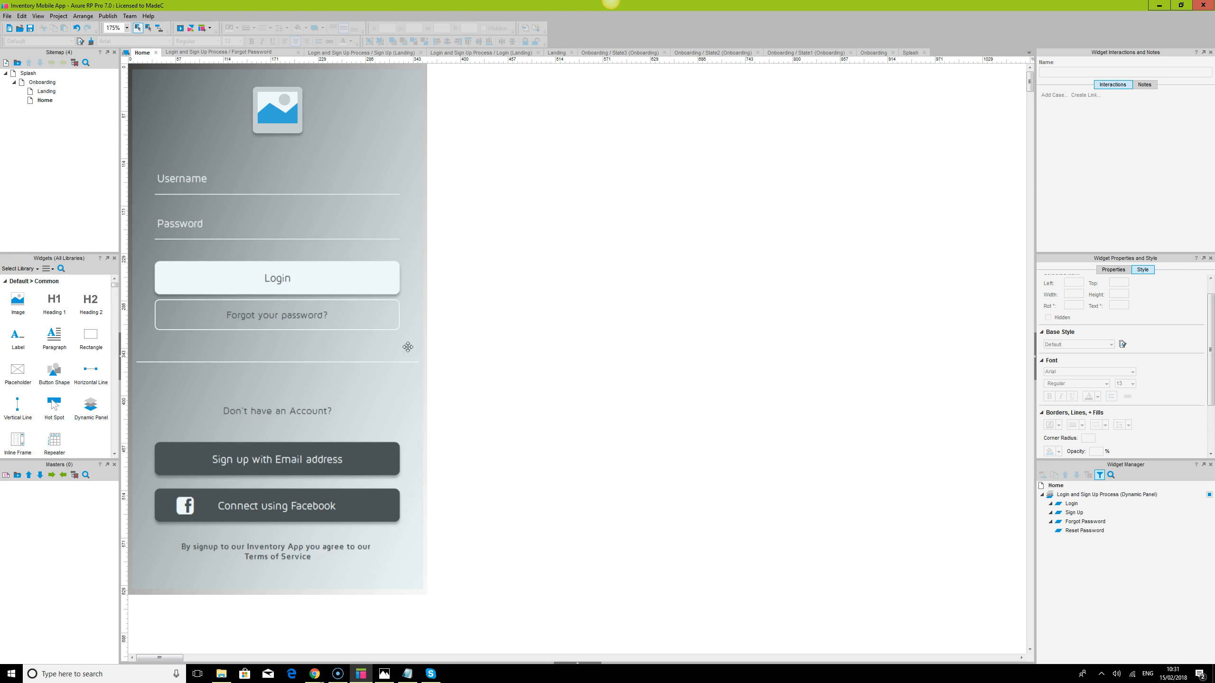
Delete the Login and Sign Up Process panel and give splash_screenholder a solid white fill
{"action": "left_click", "coordinate": [375, 154]}
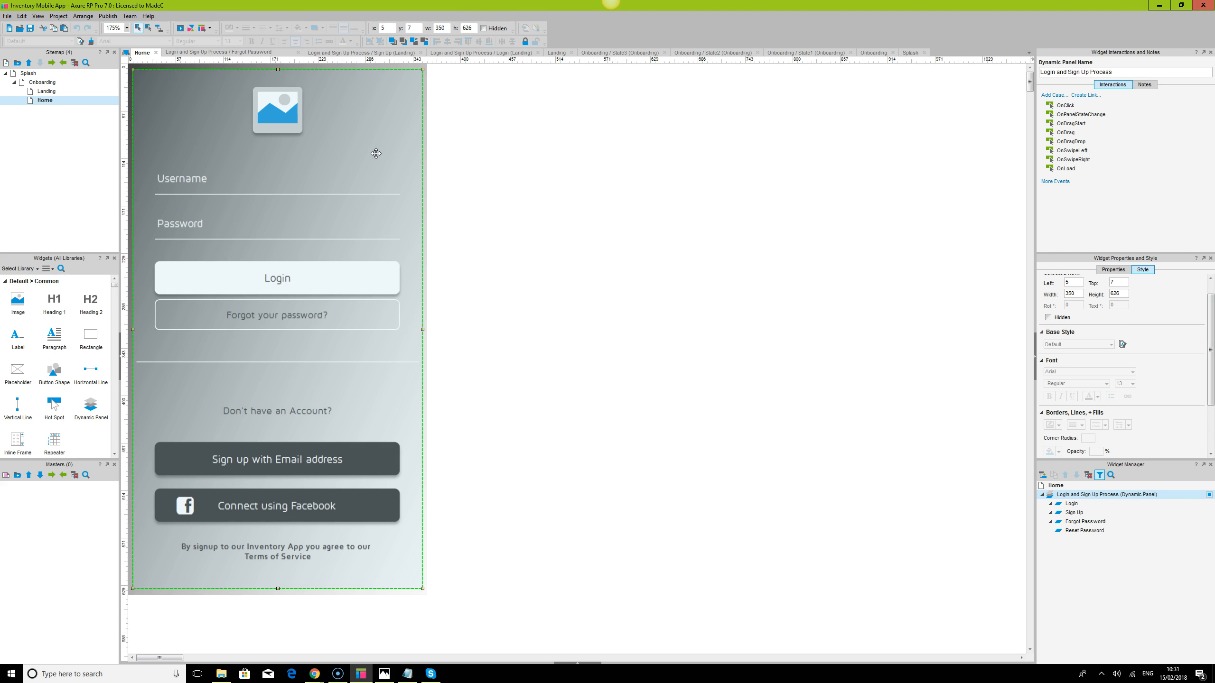
{"action": "key", "text": "Delete"}
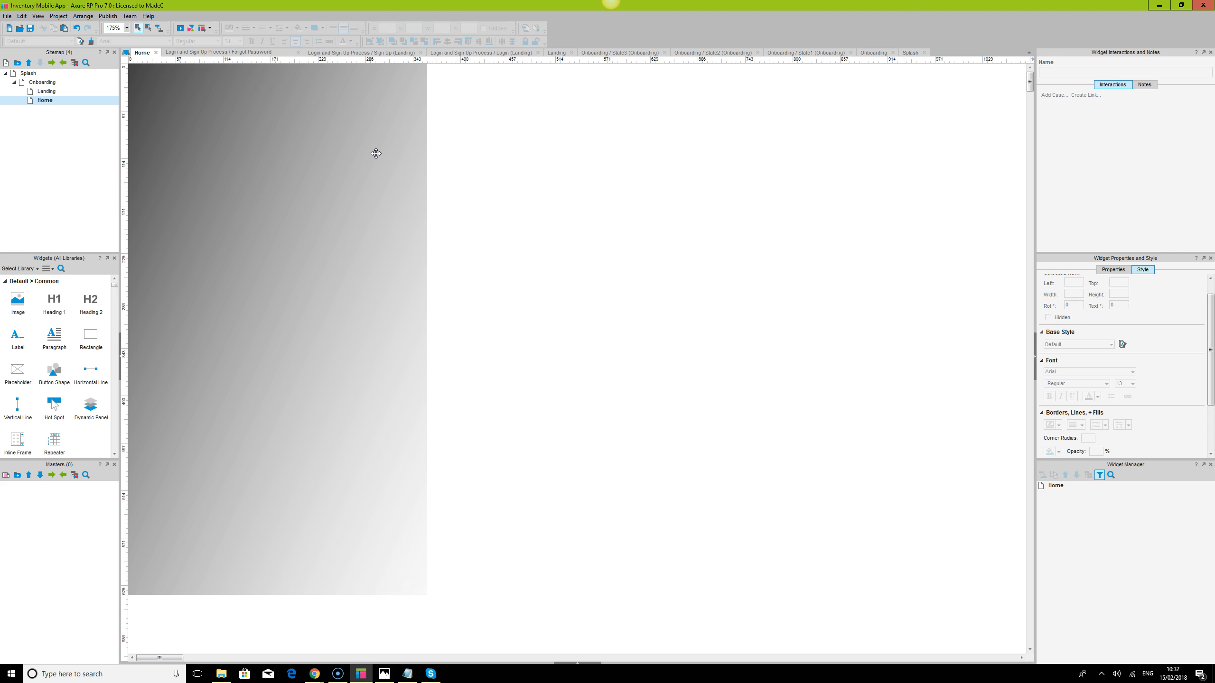
{"action": "left_click", "coordinate": [376, 154]}
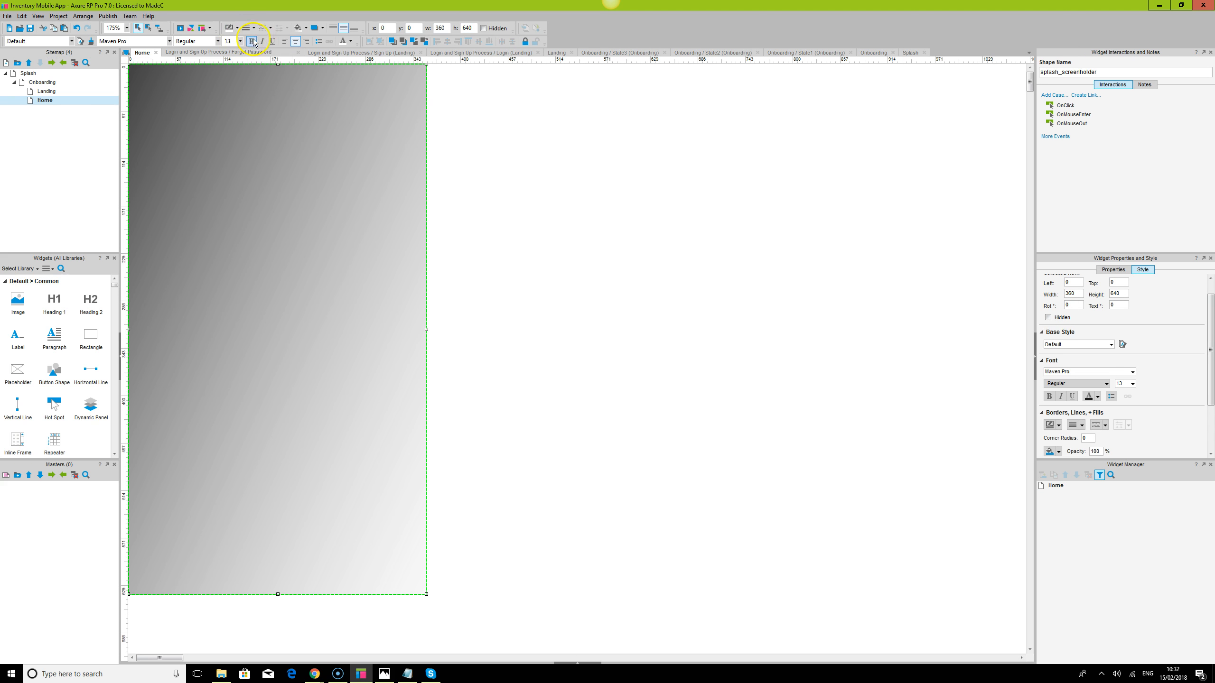
{"action": "left_click", "coordinate": [306, 29]}
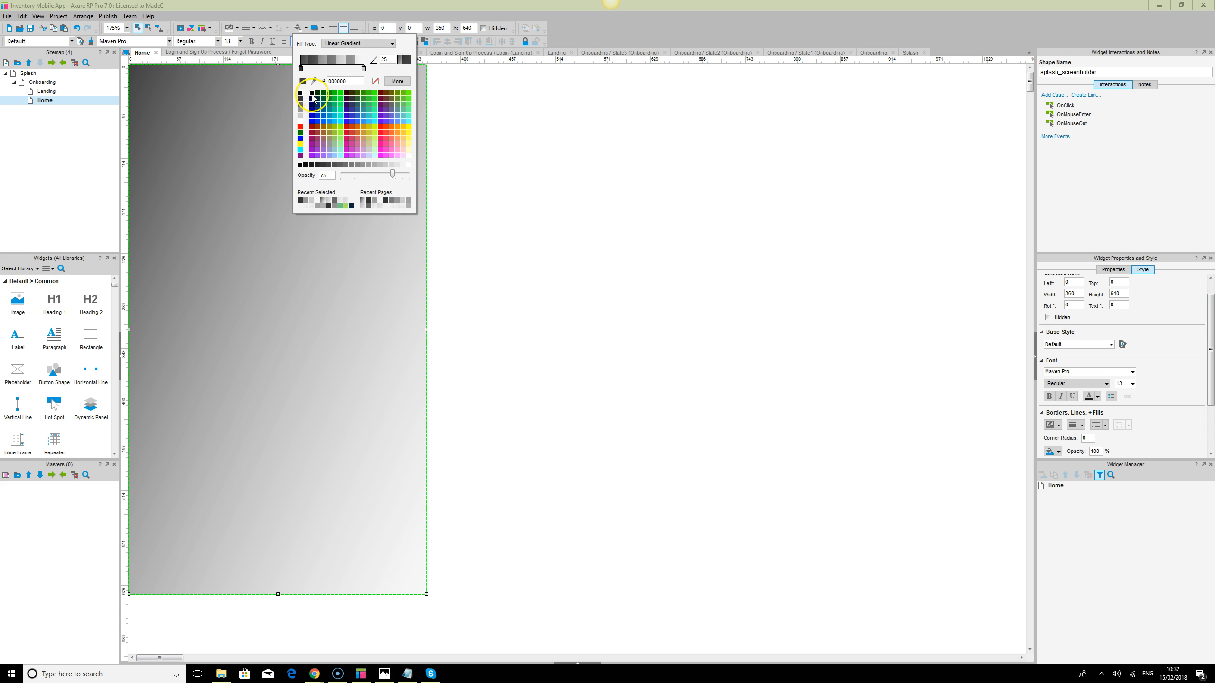
{"action": "left_click", "coordinate": [300, 122]}
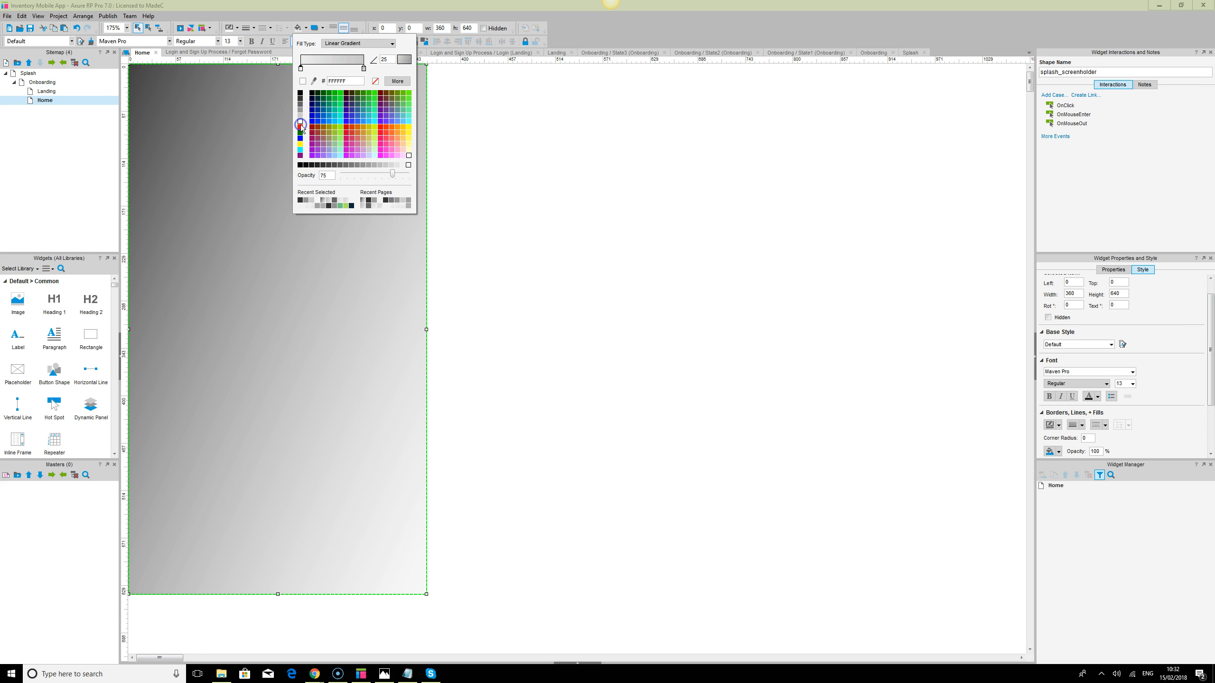
{"action": "left_click", "coordinate": [374, 44]}
{"action": "left_click", "coordinate": [343, 51]}
{"action": "left_click", "coordinate": [300, 105]}
{"action": "left_click", "coordinate": [300, 100]}
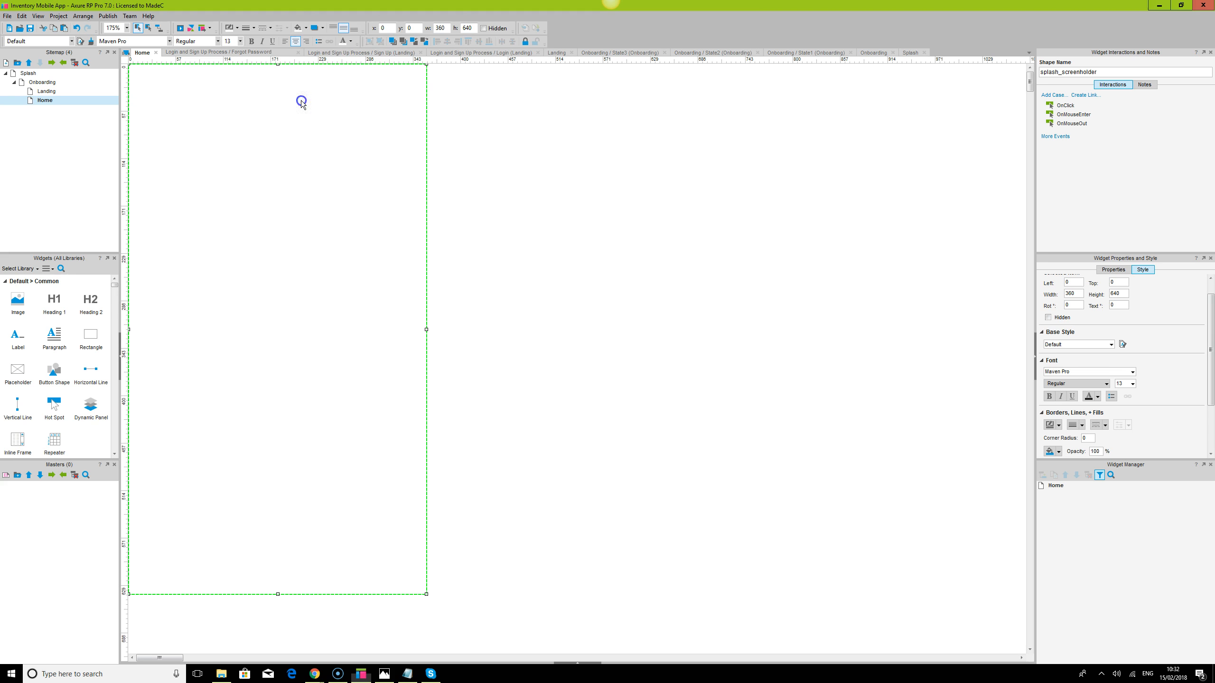
Set the page style background colour to grey #999999
{"action": "left_click", "coordinate": [571, 662]}
{"action": "left_click", "coordinate": [181, 581]}
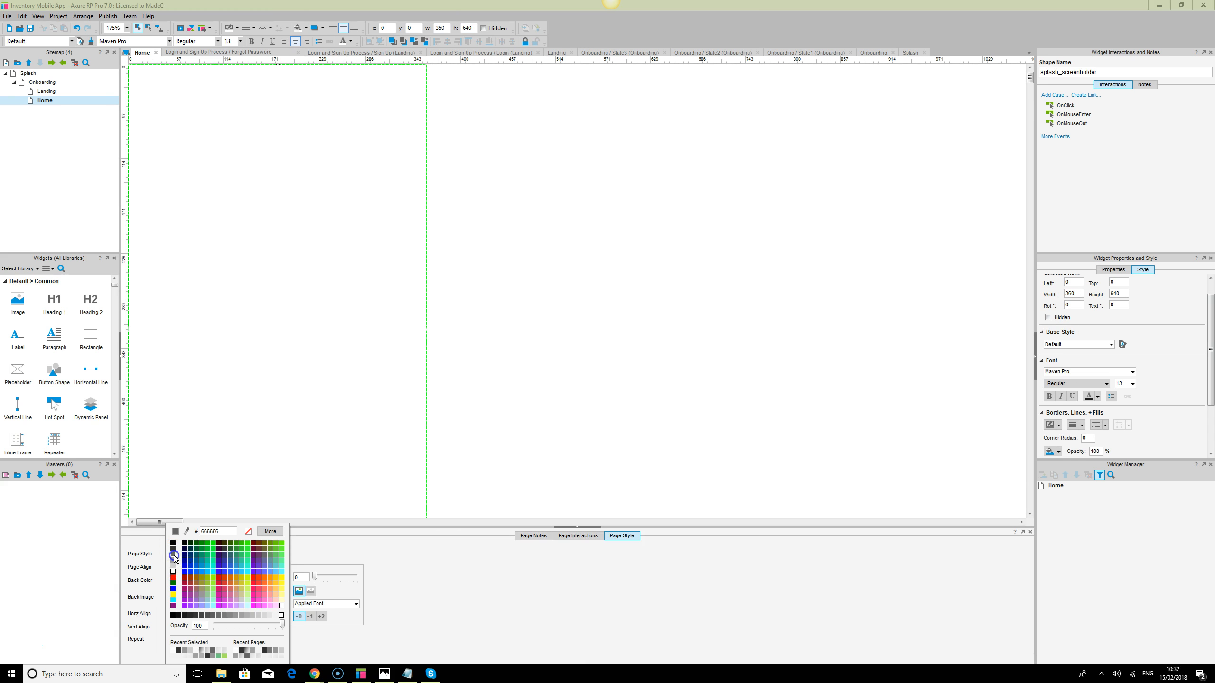
{"action": "left_click", "coordinate": [173, 556]}
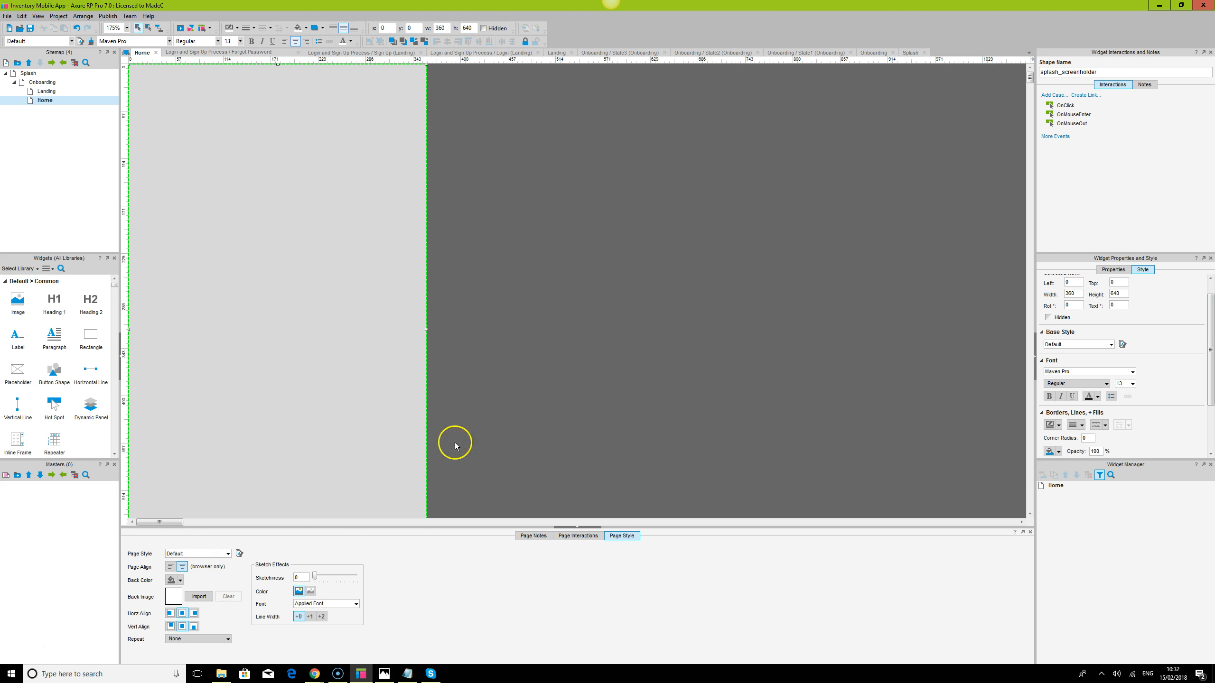
{"action": "left_click", "coordinate": [178, 580]}
{"action": "left_click", "coordinate": [173, 563]}
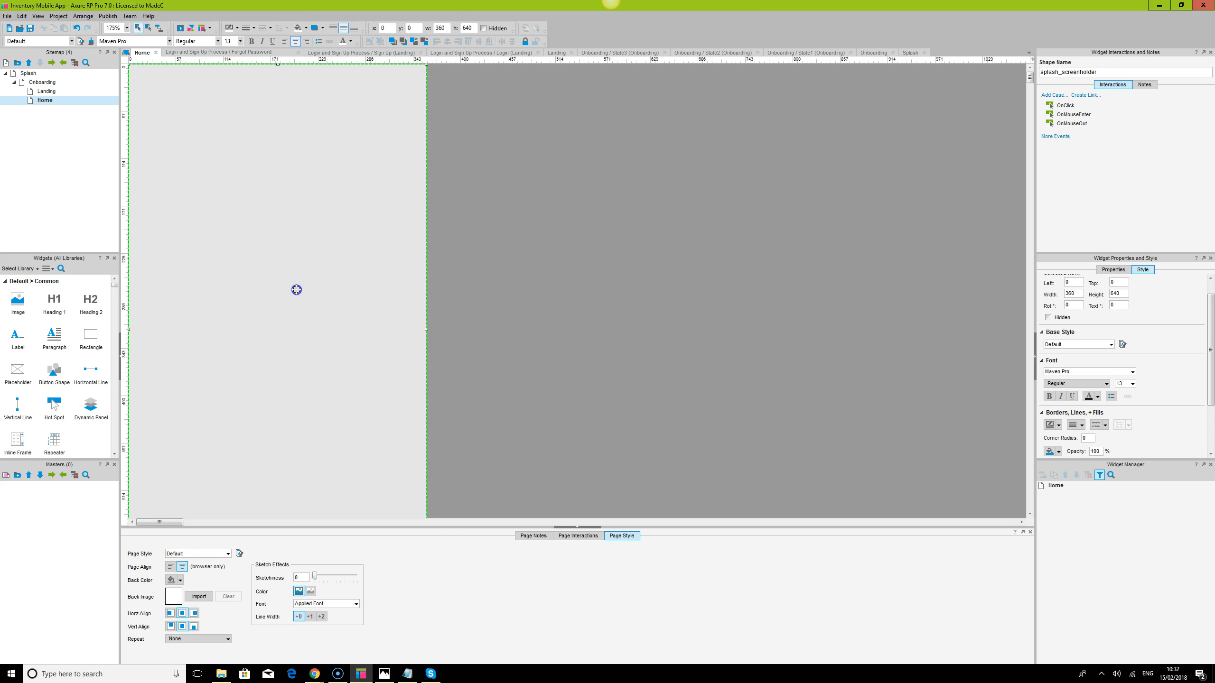
Make the screen holder's white fill 100% opaque
{"action": "left_click", "coordinate": [305, 28]}
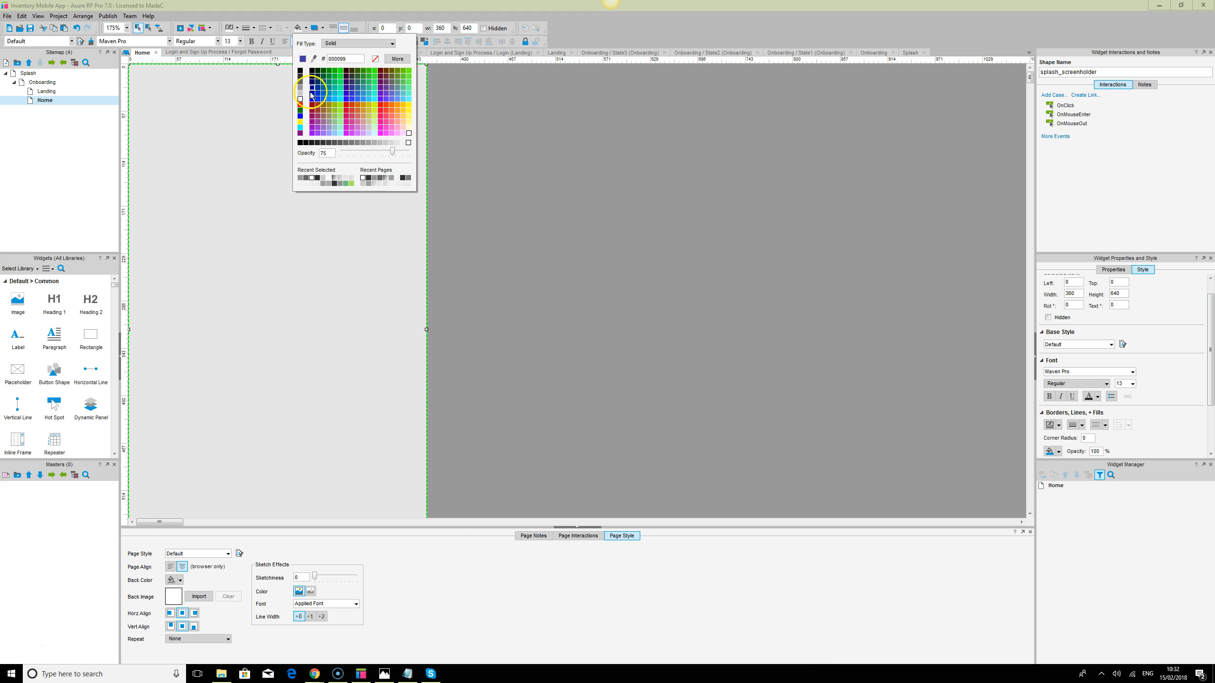
{"action": "left_click_drag", "start_coordinate": [392, 151], "coordinate": [426, 155]}
{"action": "left_click", "coordinate": [614, 235]}
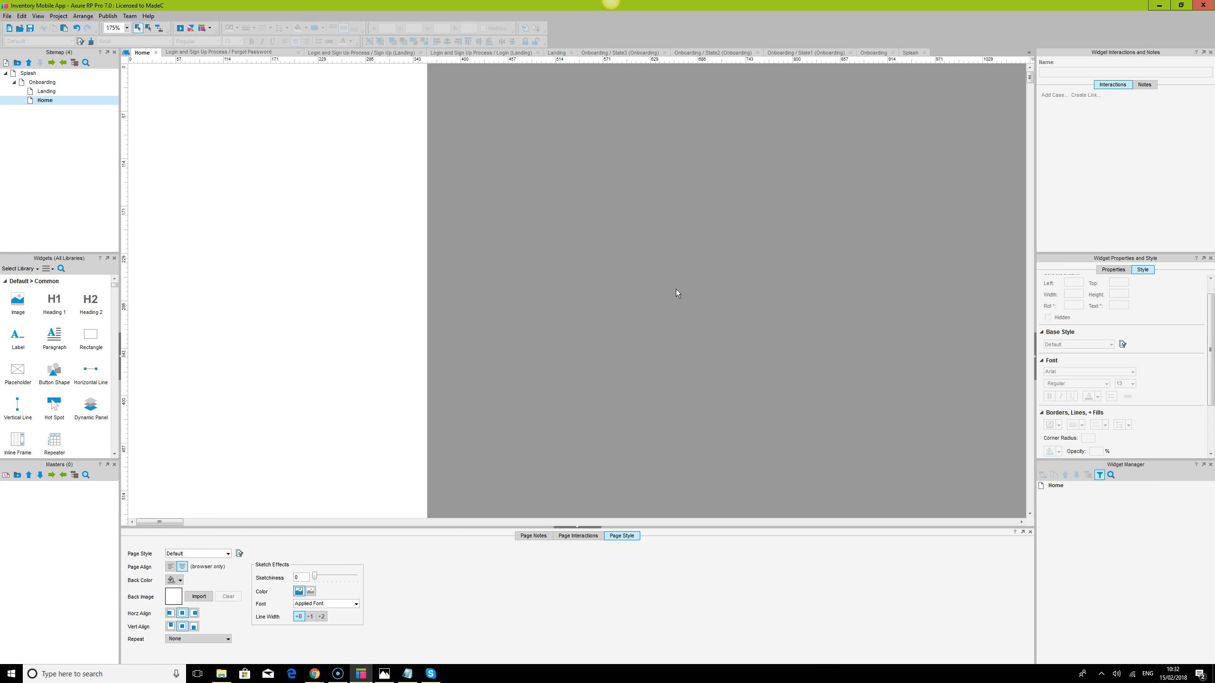
Open the Landing page's Login state and look over its widgets
{"action": "double_click", "coordinate": [45, 91]}
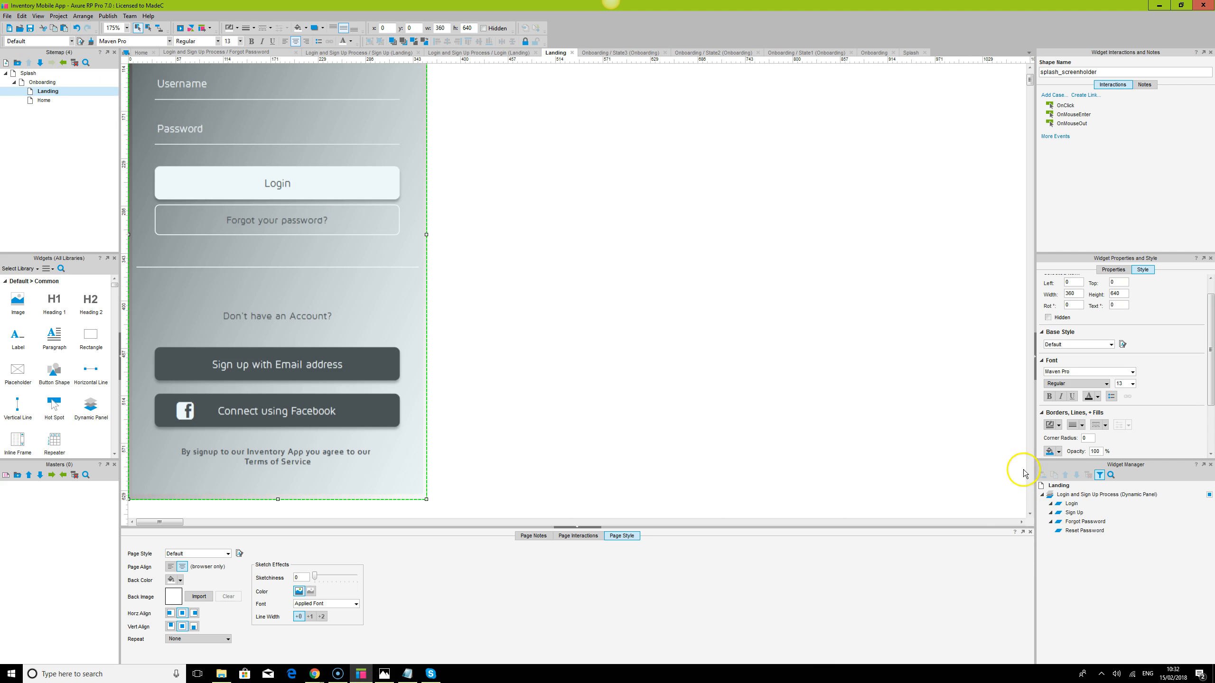
{"action": "left_click", "coordinate": [283, 153]}
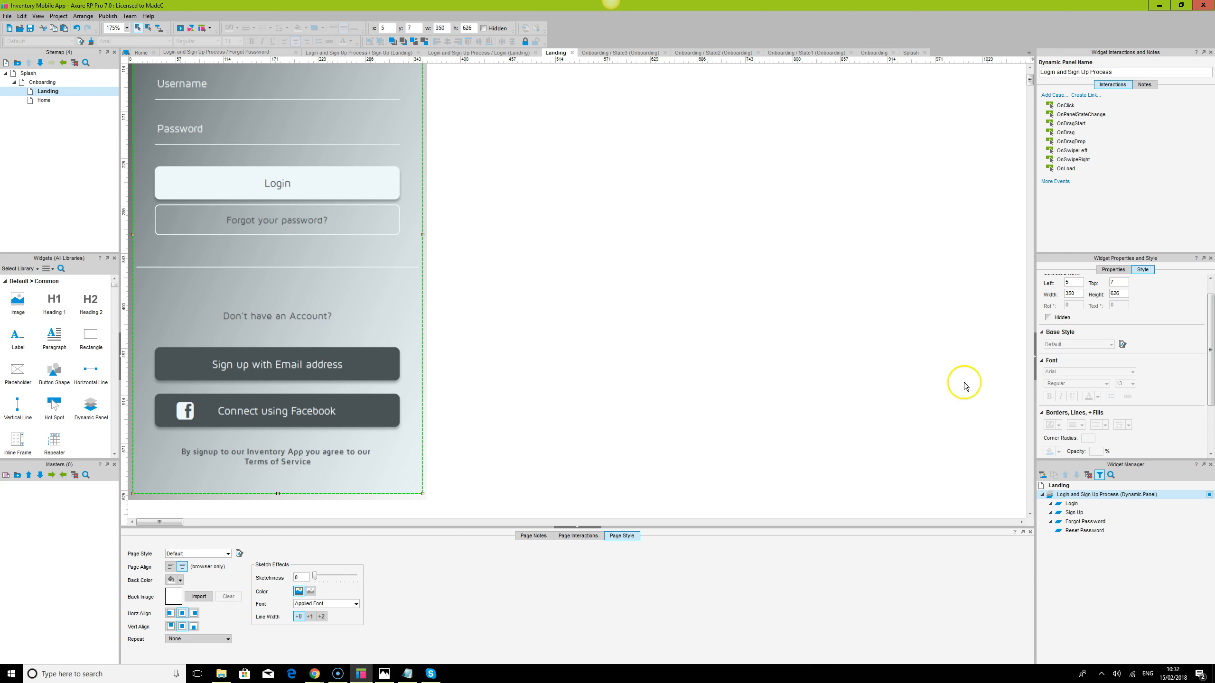
{"action": "double_click", "coordinate": [1072, 503]}
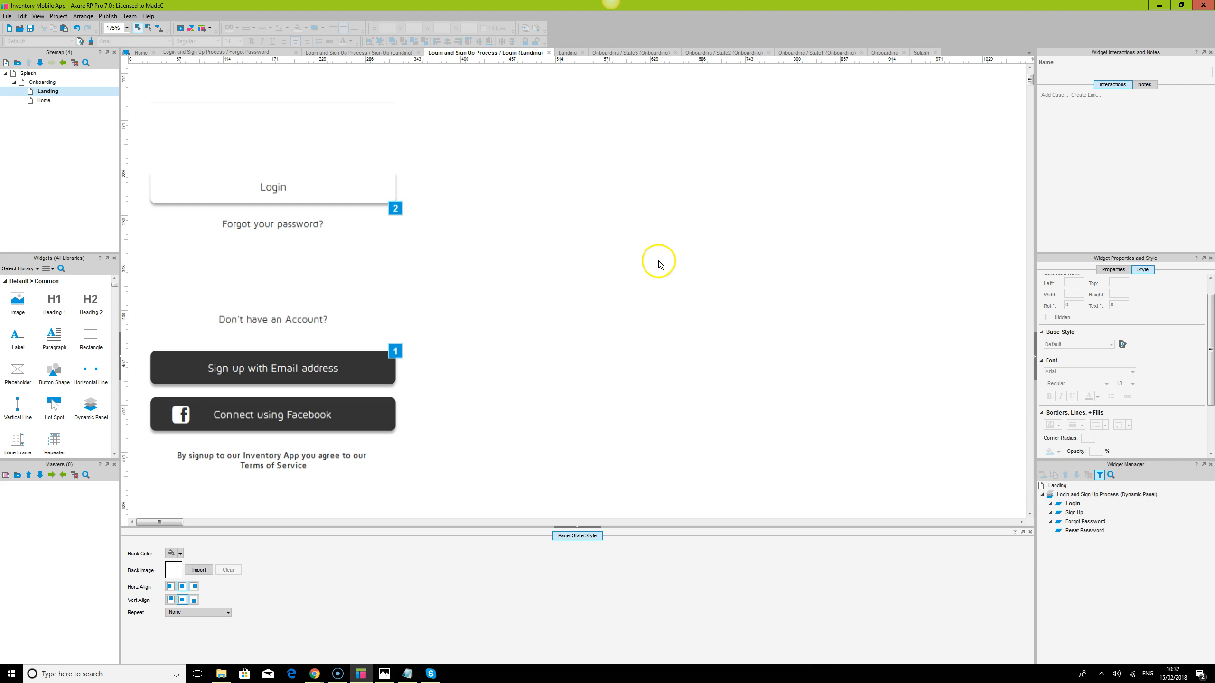
{"action": "left_click", "coordinate": [578, 527]}
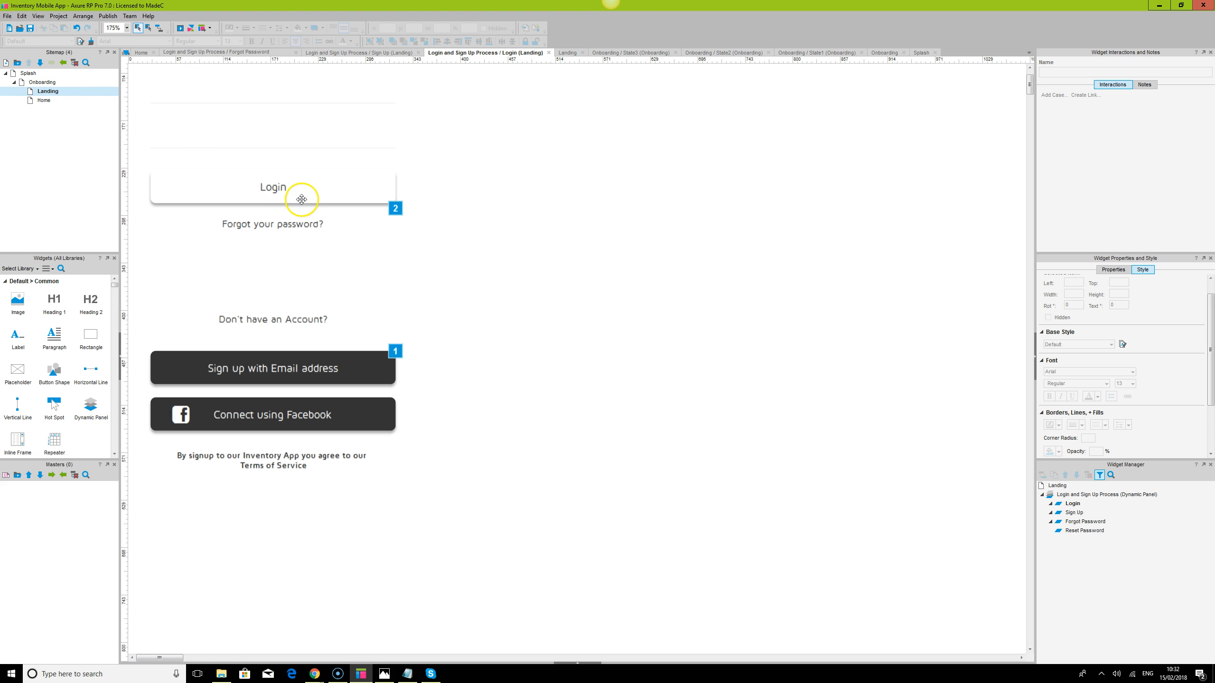
{"action": "key", "text": "ctrl+a"}
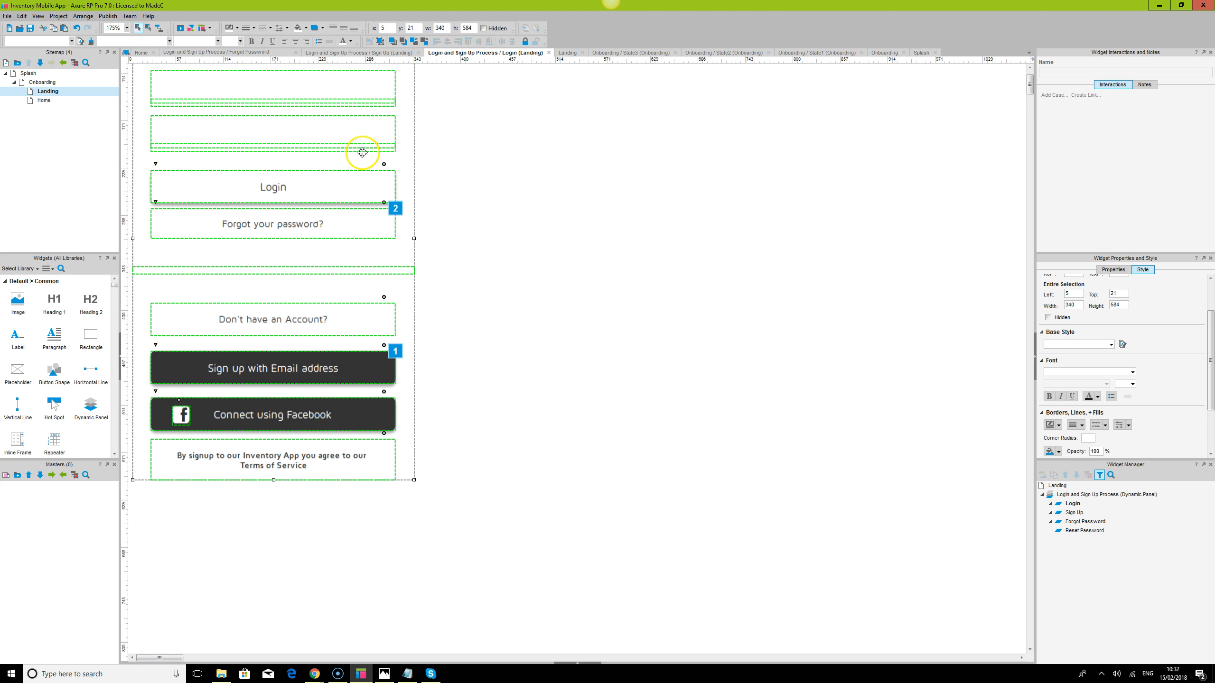
{"action": "left_click", "coordinate": [567, 231]}
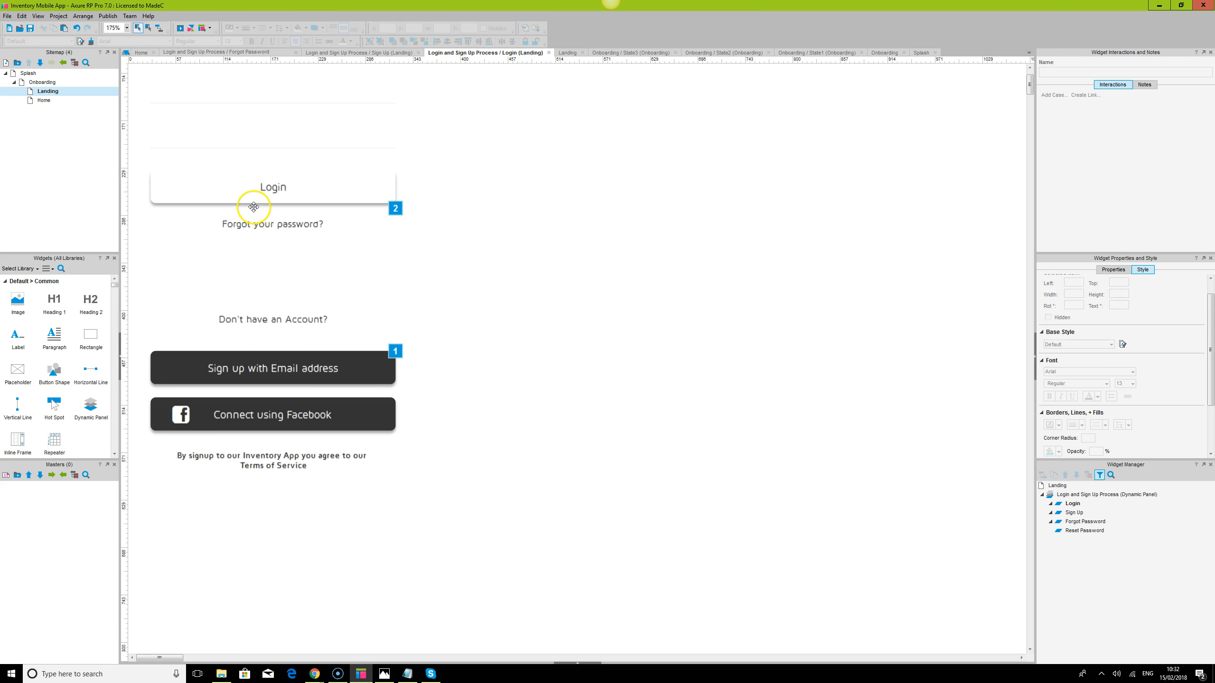
On the Home page, change the splash placeholder text to 'Welcome'
{"action": "double_click", "coordinate": [45, 101]}
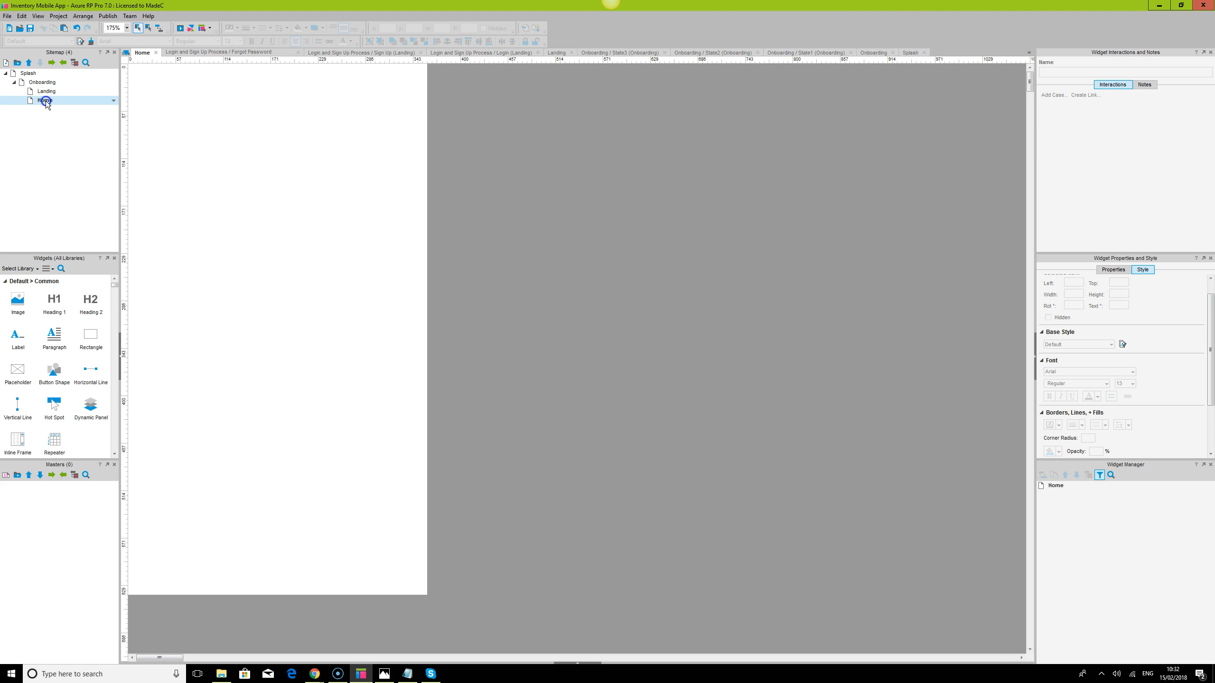
{"action": "double_click", "coordinate": [284, 247]}
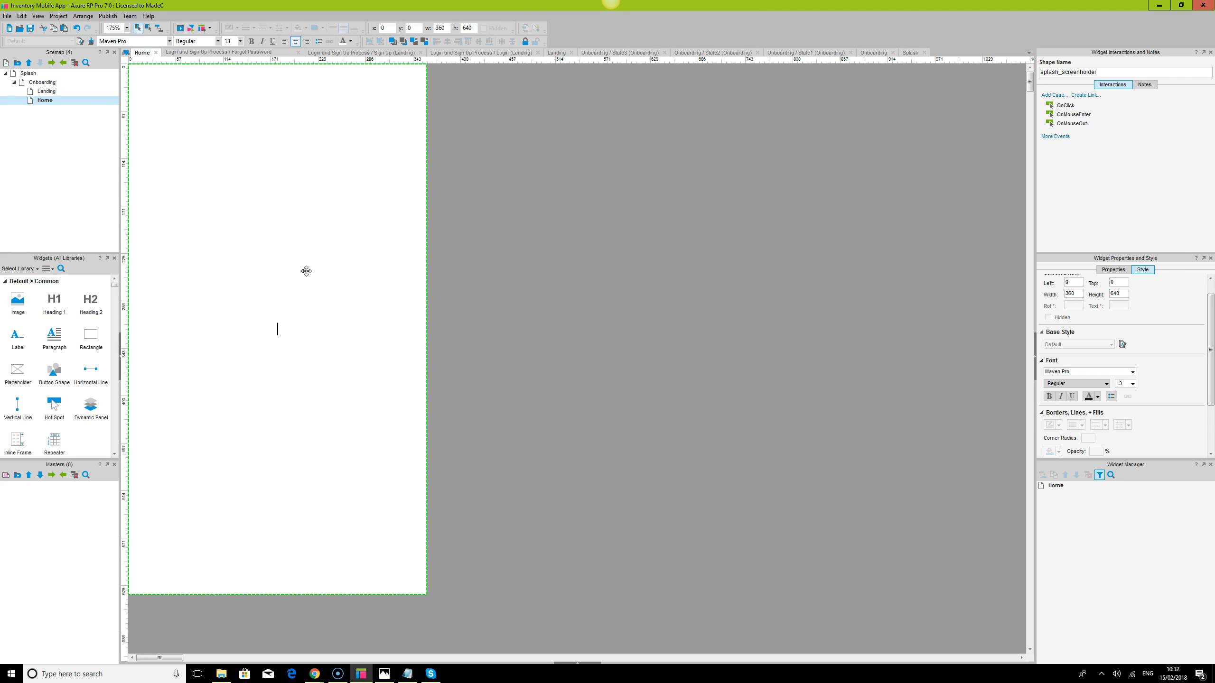
{"action": "type", "text": "Welcome"}
{"action": "key", "text": "BackSpace"}
{"action": "left_click", "coordinate": [354, 285]}
Go back to the Landing page
{"action": "left_click", "coordinate": [534, 321]}
{"action": "left_click", "coordinate": [44, 136]}
{"action": "double_click", "coordinate": [46, 91]}
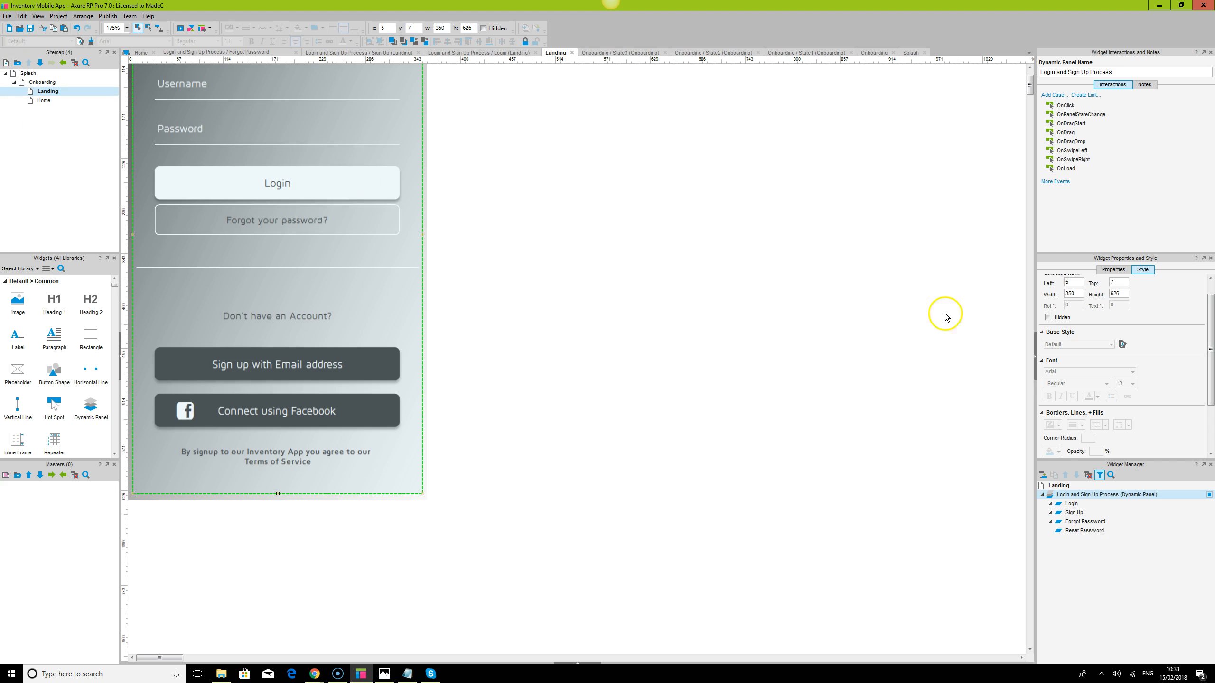
Set the Login state's panel state background colour to grey
{"action": "double_click", "coordinate": [1072, 503]}
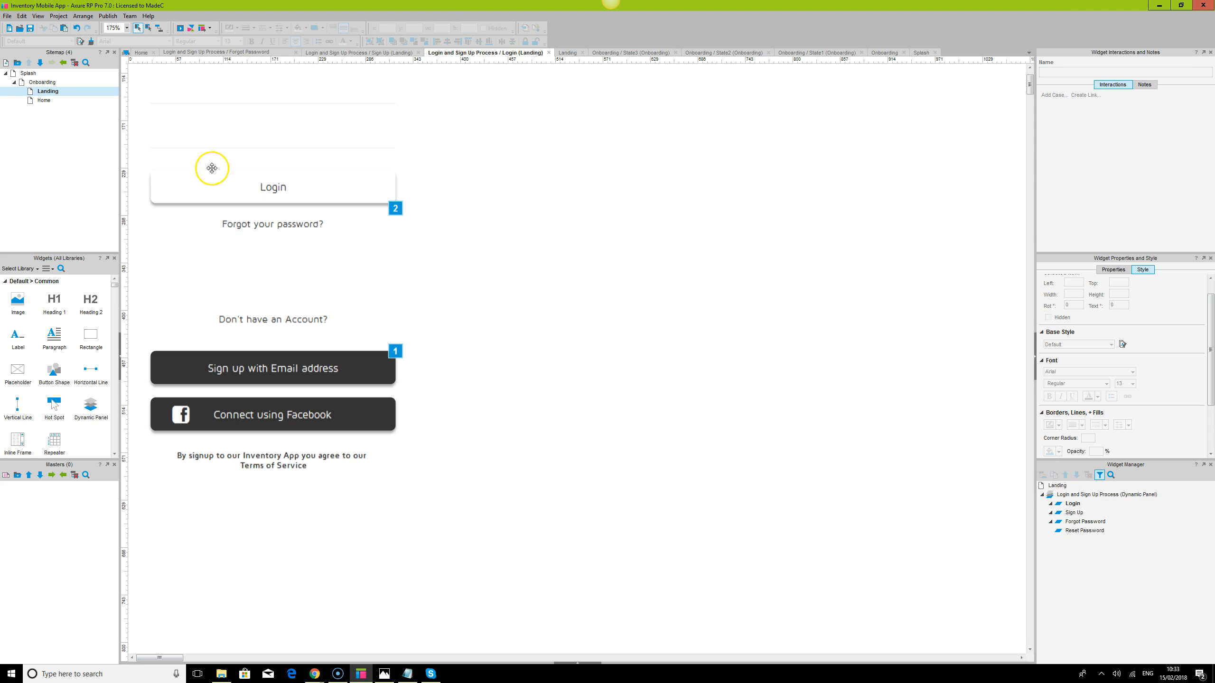
{"action": "key", "text": "ctrl+a"}
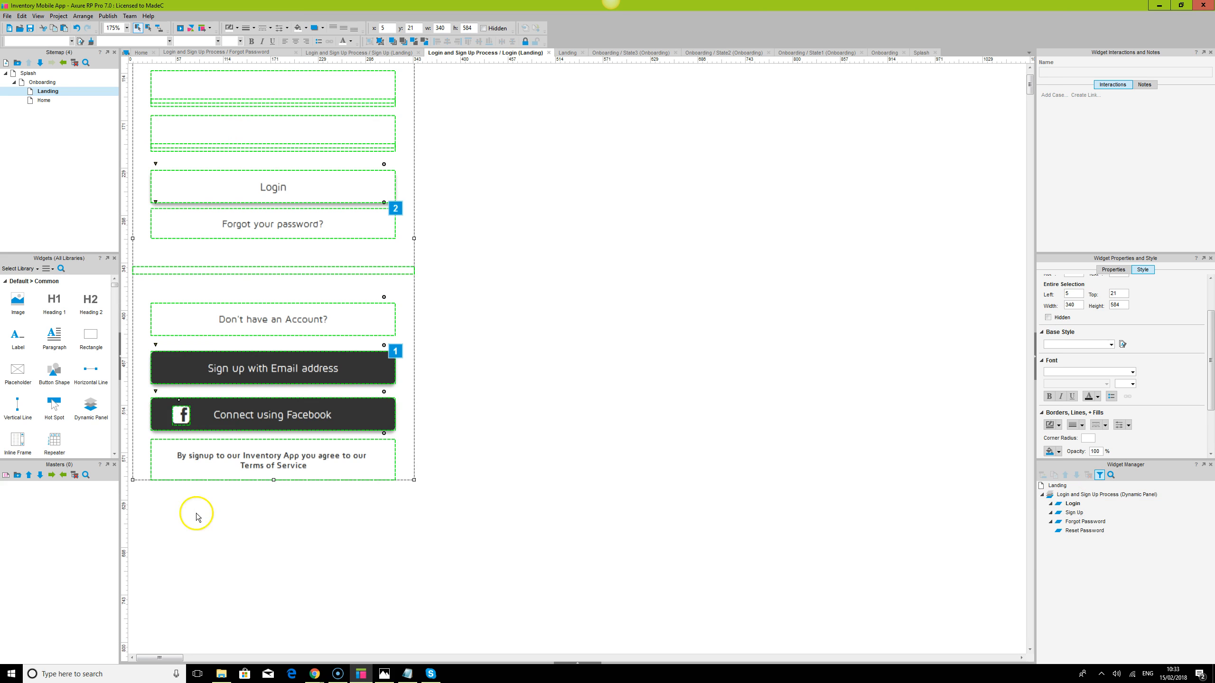
{"action": "left_click", "coordinate": [593, 664]}
{"action": "left_click", "coordinate": [180, 554]}
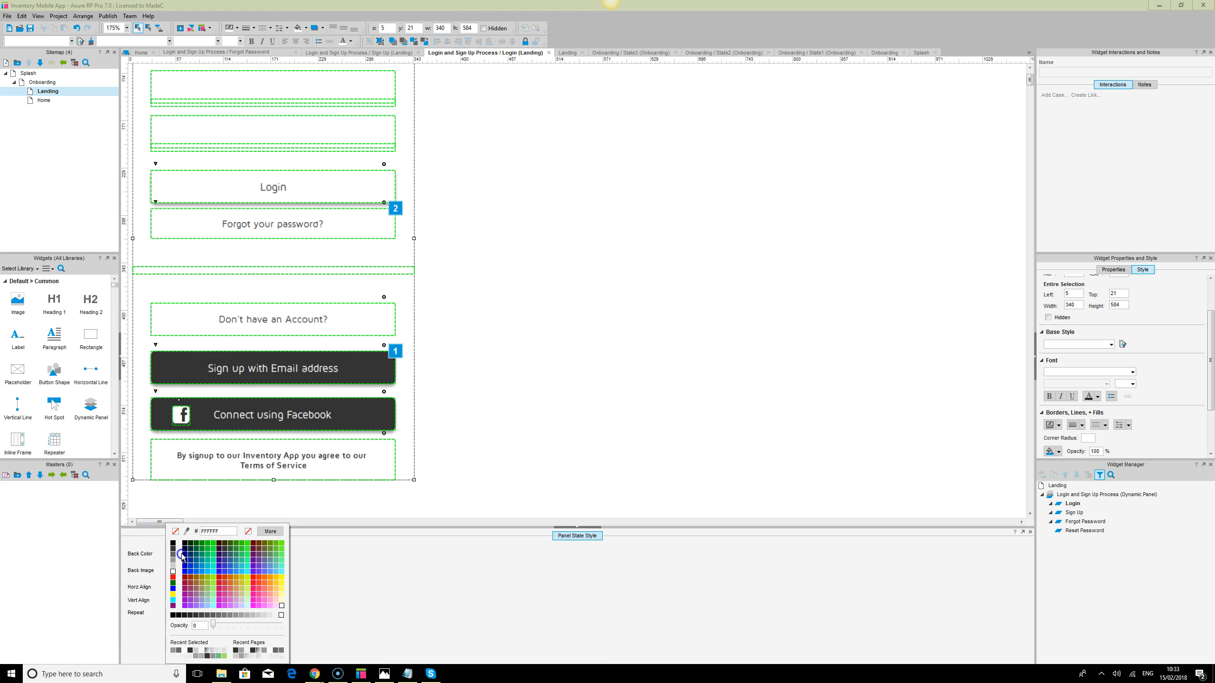
{"action": "left_click", "coordinate": [174, 561]}
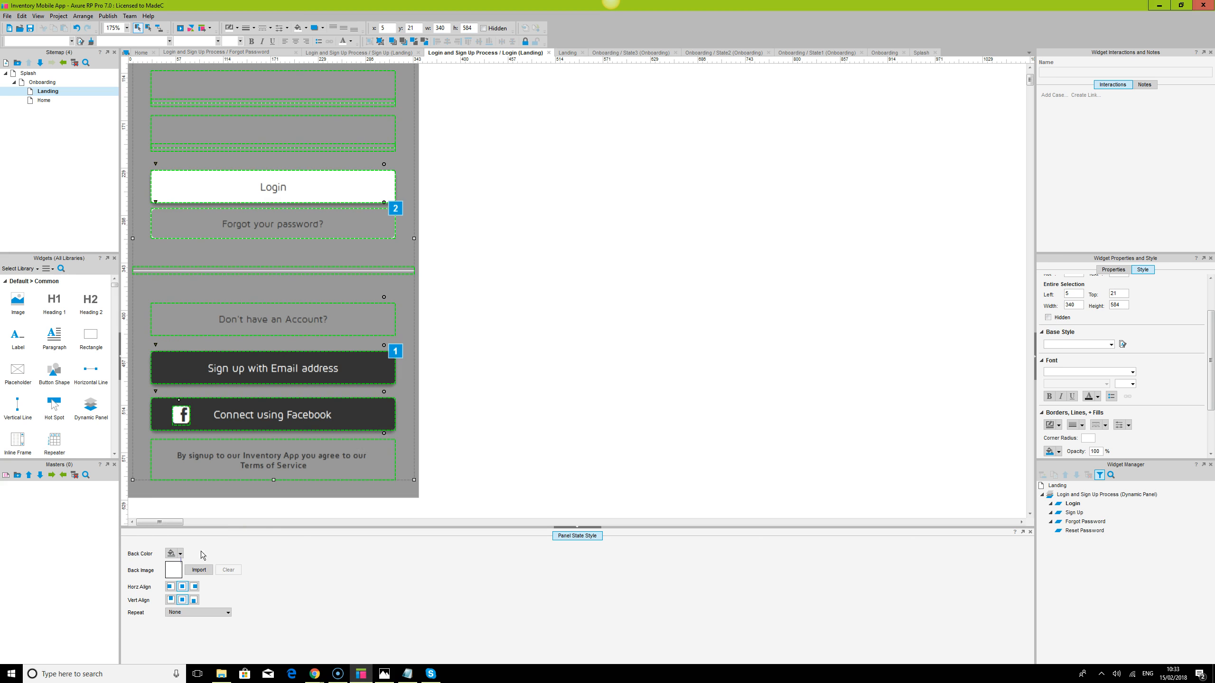
{"action": "left_click", "coordinate": [450, 380]}
Select the Username field alone and view its properties
{"action": "key", "text": "ctrl+a"}
{"action": "scroll", "coordinate": [293, 144], "scroll_direction": "up", "scroll_amount": 3}
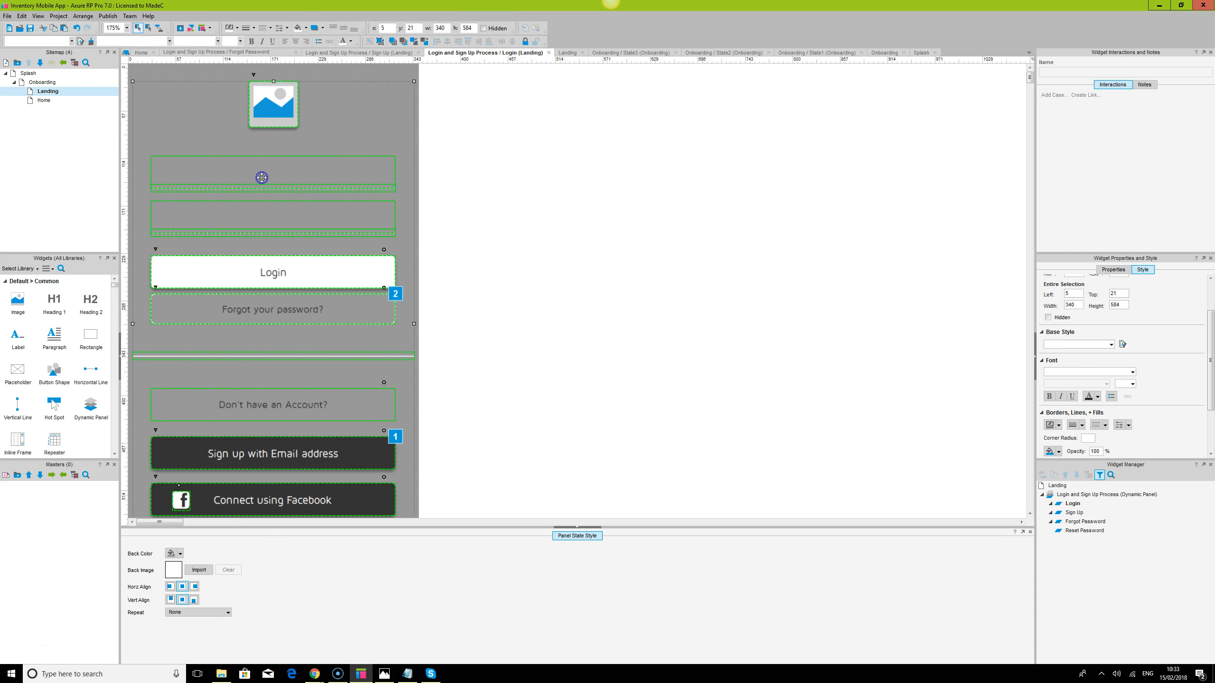
{"action": "left_click", "coordinate": [260, 172]}
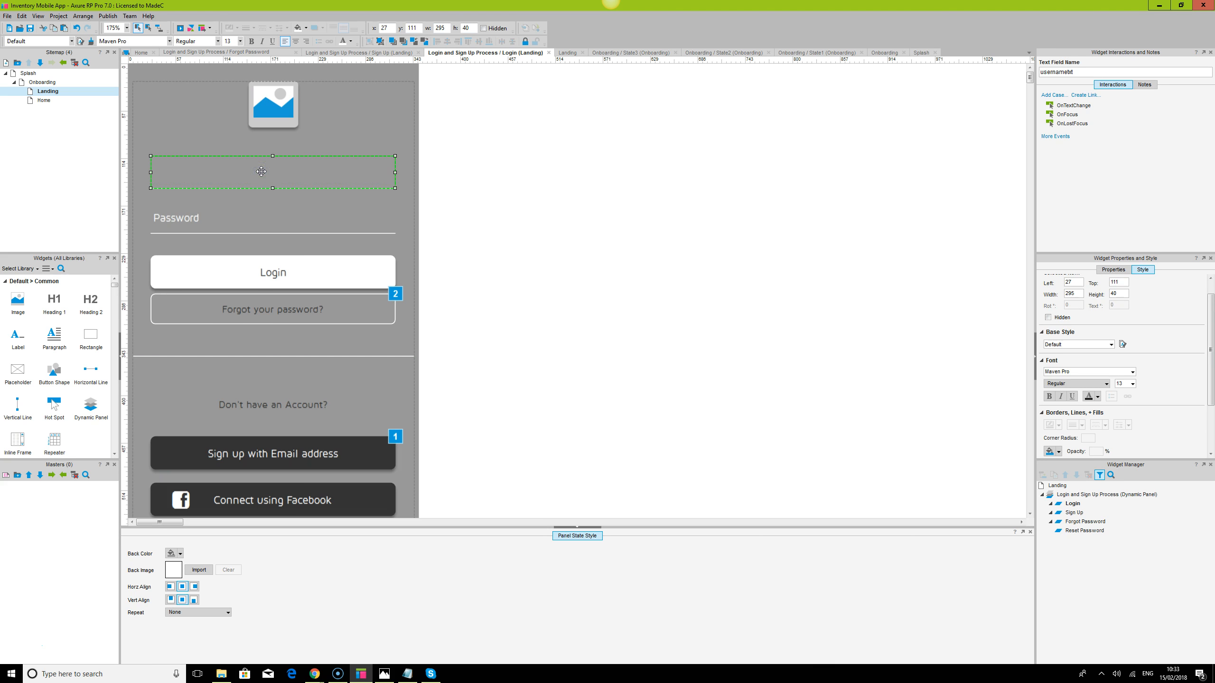
{"action": "left_click", "coordinate": [1112, 270]}
{"action": "left_click", "coordinate": [1049, 343]}
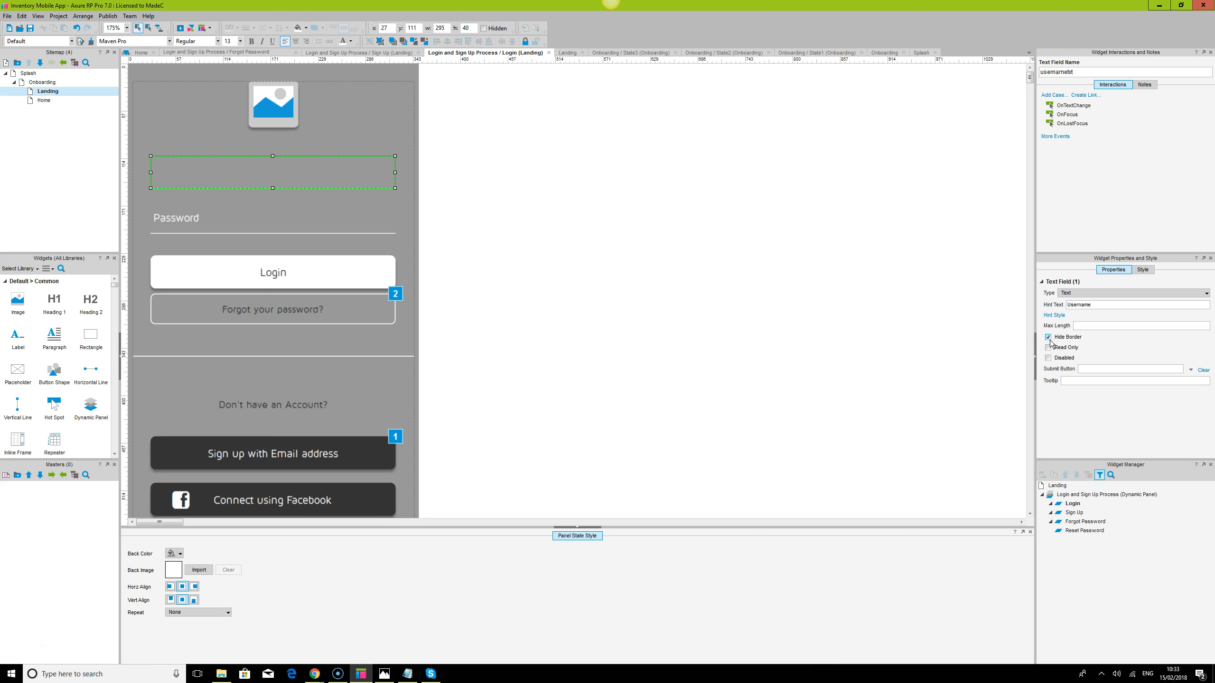
{"action": "left_click", "coordinate": [646, 248]}
{"action": "left_click", "coordinate": [250, 170]}
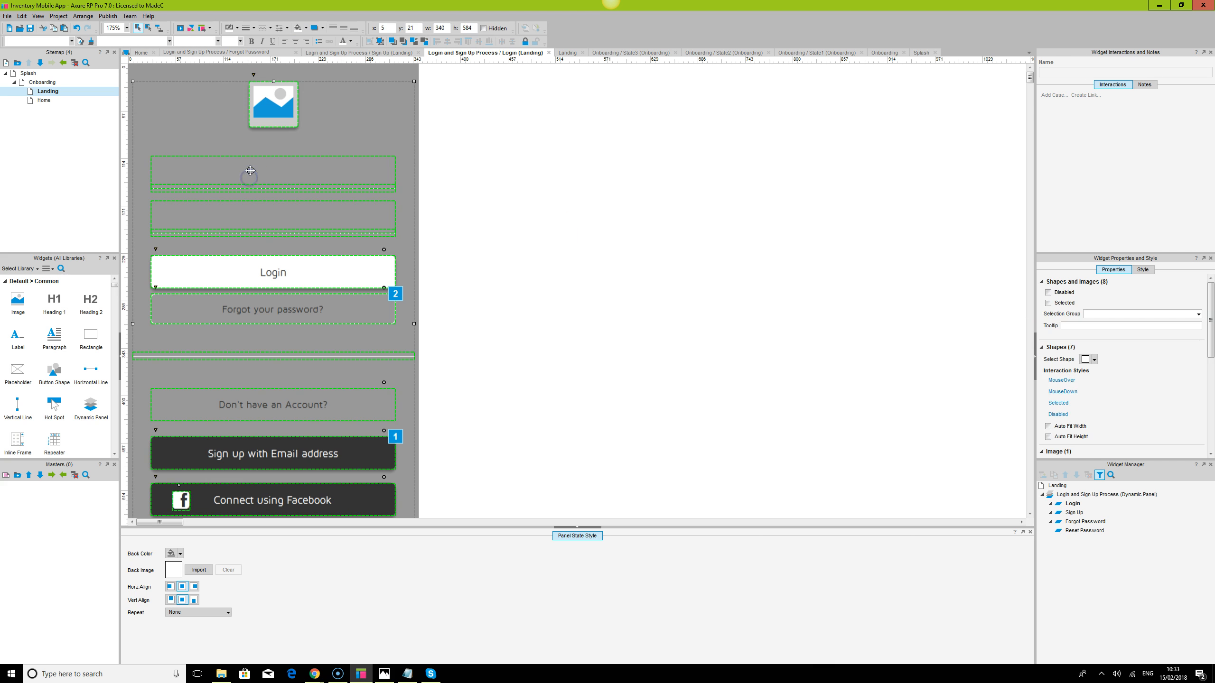
{"action": "left_click", "coordinate": [1079, 72]}
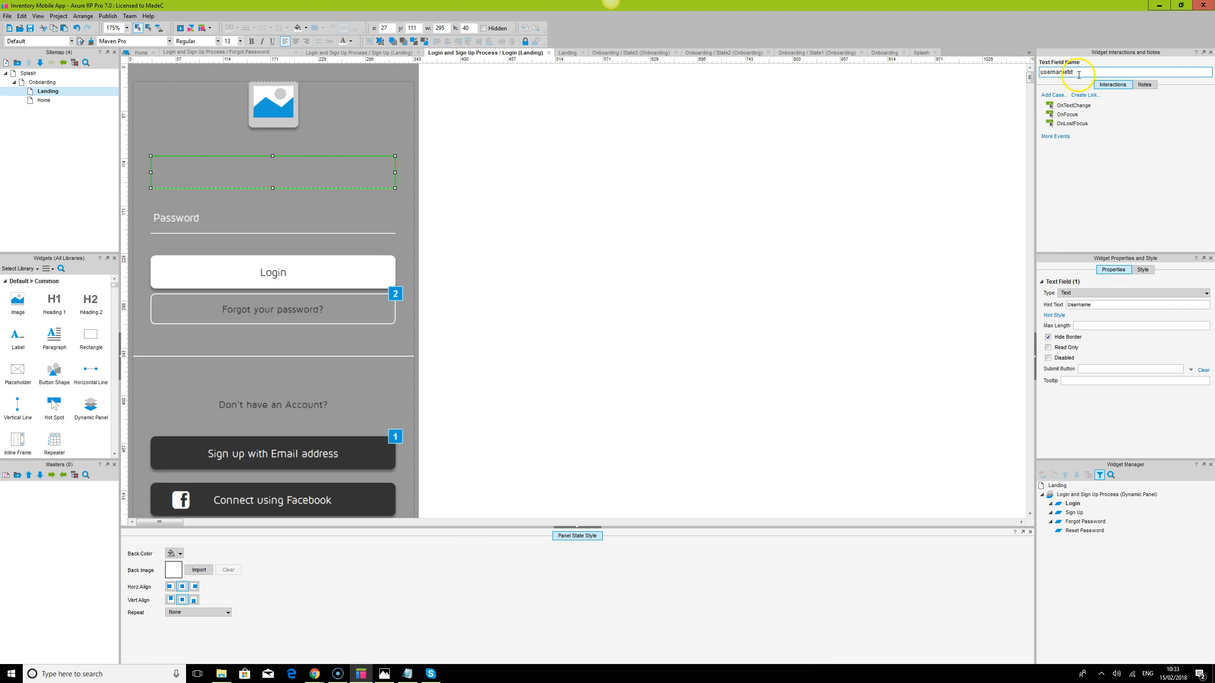
{"action": "left_click", "coordinate": [232, 212]}
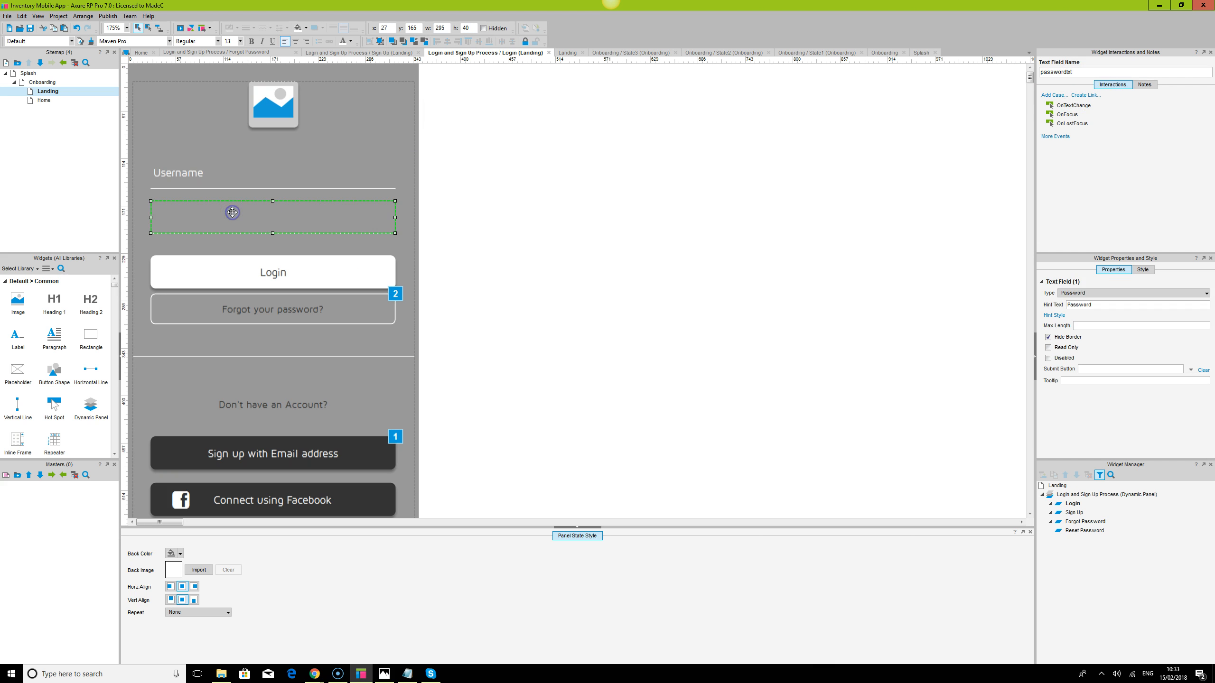
{"action": "left_click", "coordinate": [314, 277]}
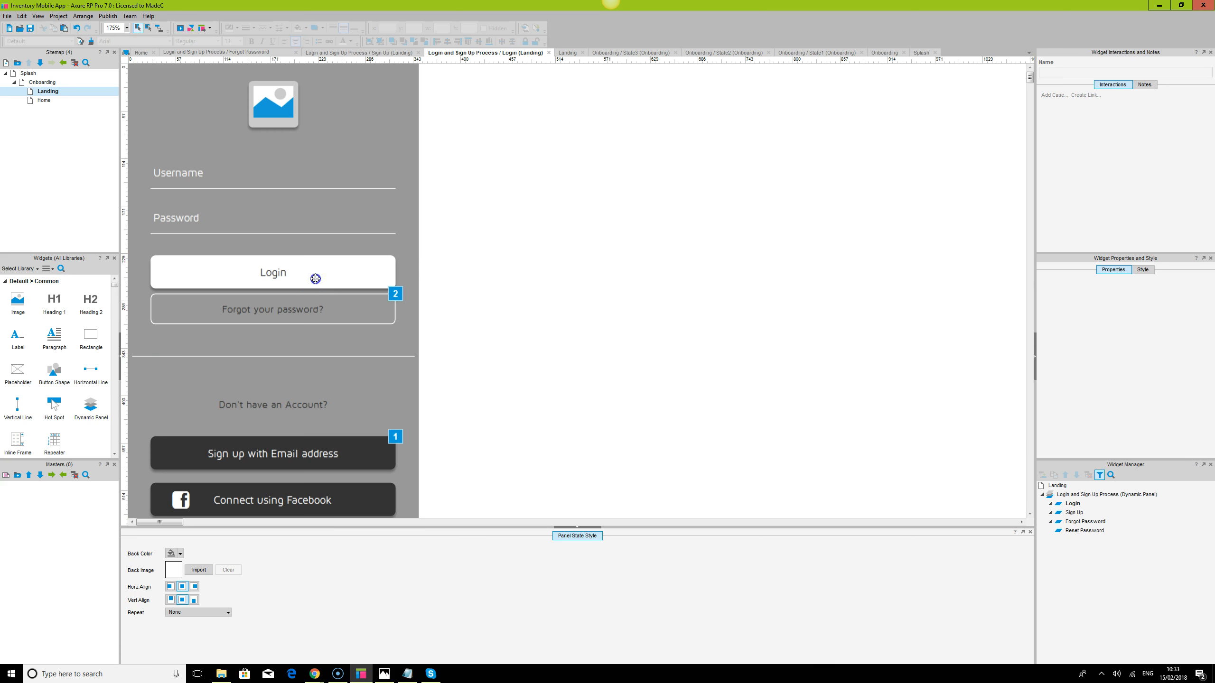
{"action": "left_click", "coordinate": [320, 272]}
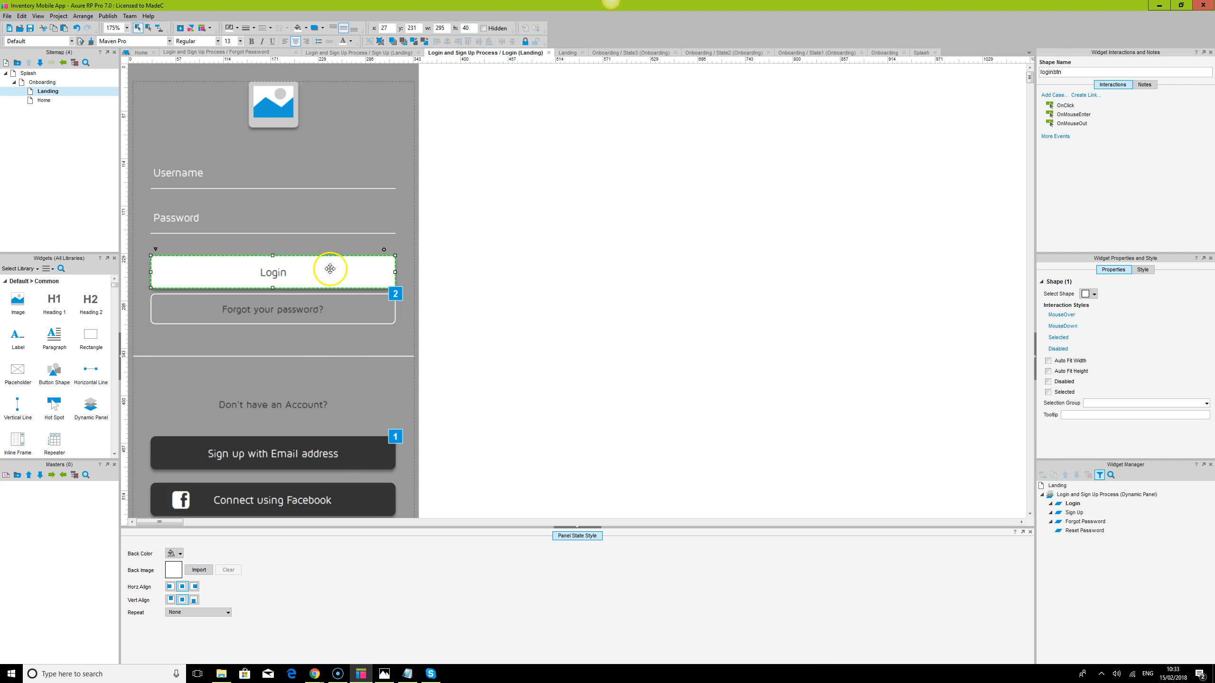
{"action": "left_click", "coordinate": [329, 271]}
Start a new Login click case with a condition testing text on widget usernametxt
{"action": "double_click", "coordinate": [1065, 106]}
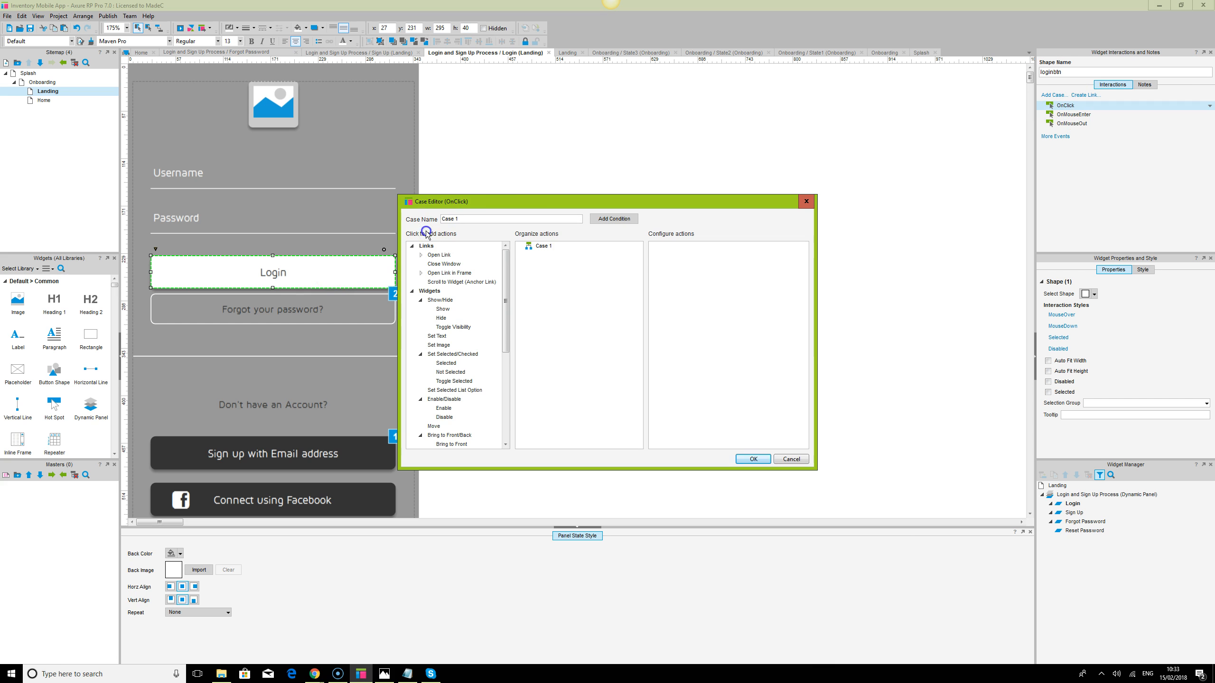
{"action": "left_click_drag", "start_coordinate": [531, 201], "coordinate": [605, 126]}
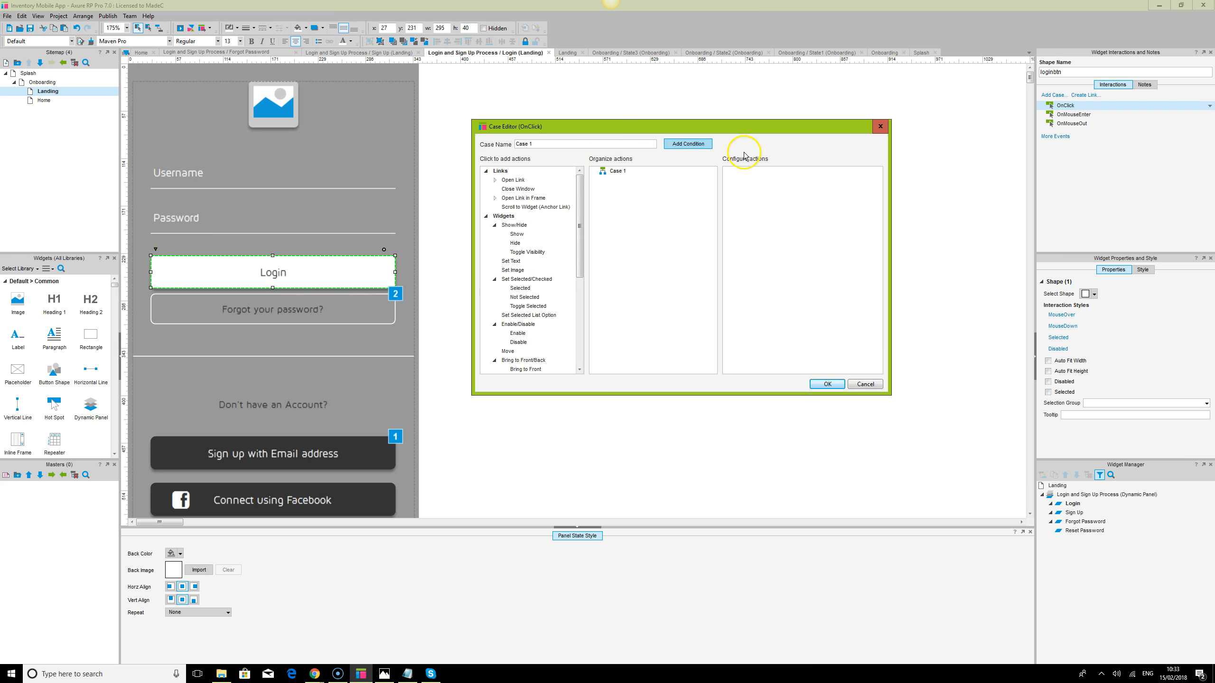
{"action": "left_click", "coordinate": [688, 145]}
{"action": "left_click", "coordinate": [484, 266]}
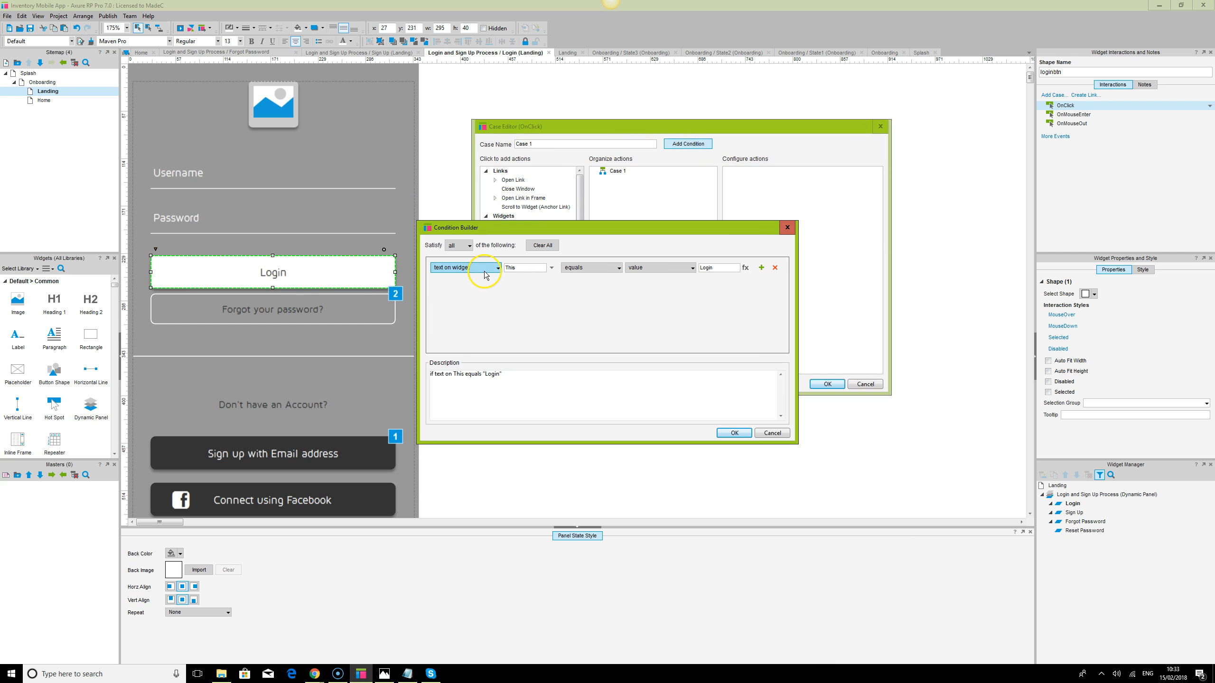
{"action": "left_click", "coordinate": [490, 270]}
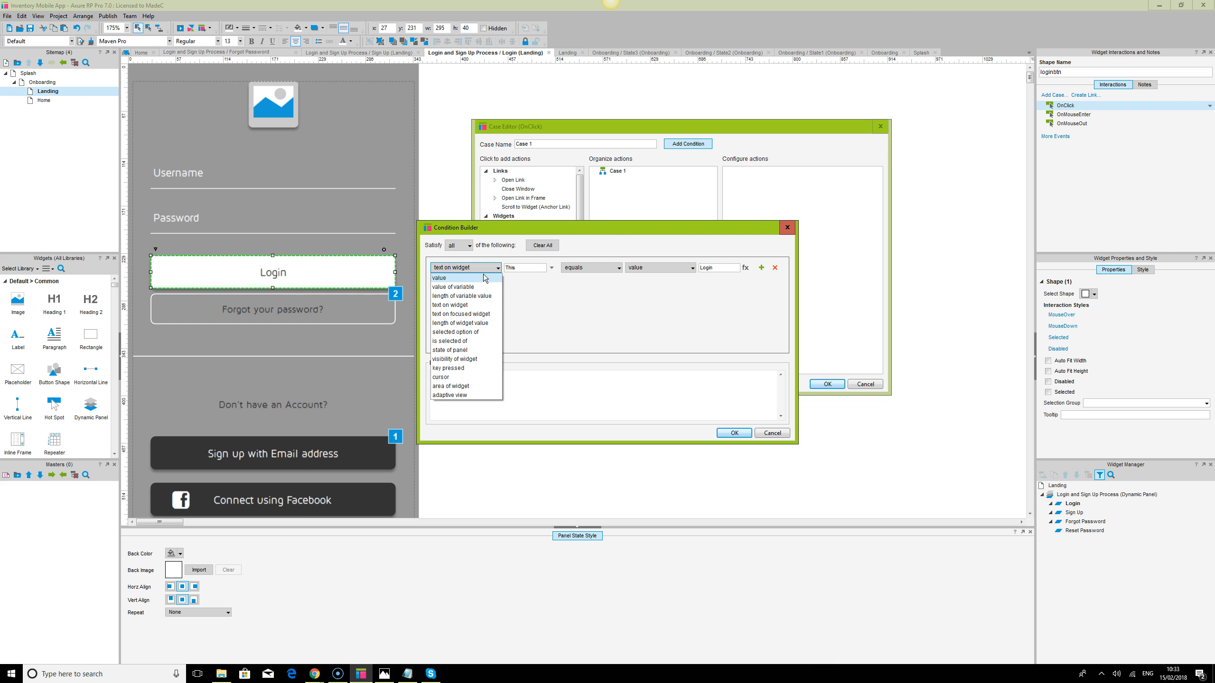
{"action": "left_click", "coordinate": [484, 277]}
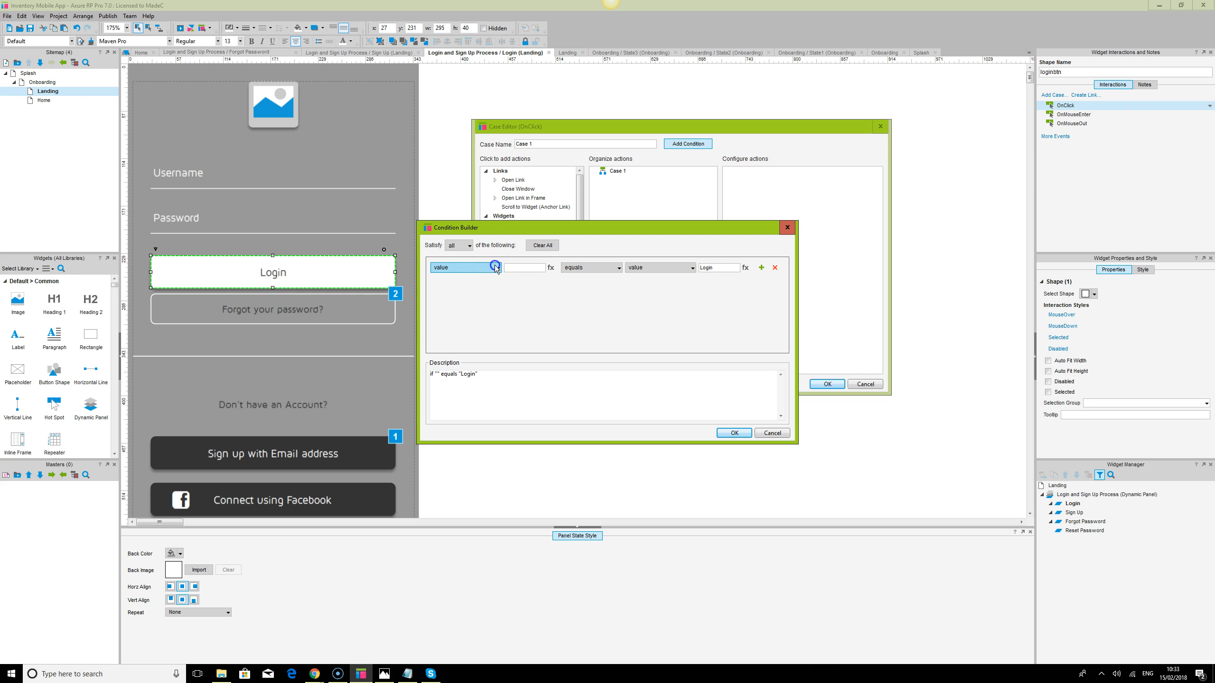
{"action": "left_click", "coordinate": [495, 268]}
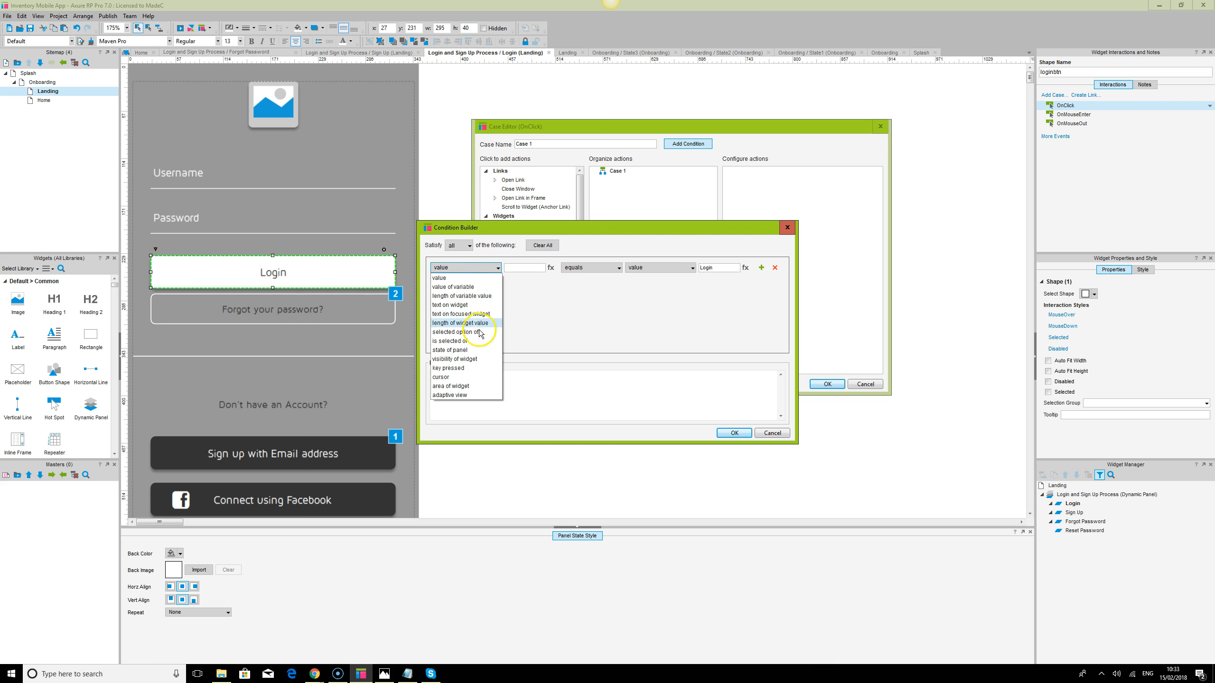
{"action": "left_click", "coordinate": [468, 306]}
{"action": "left_click", "coordinate": [552, 268]}
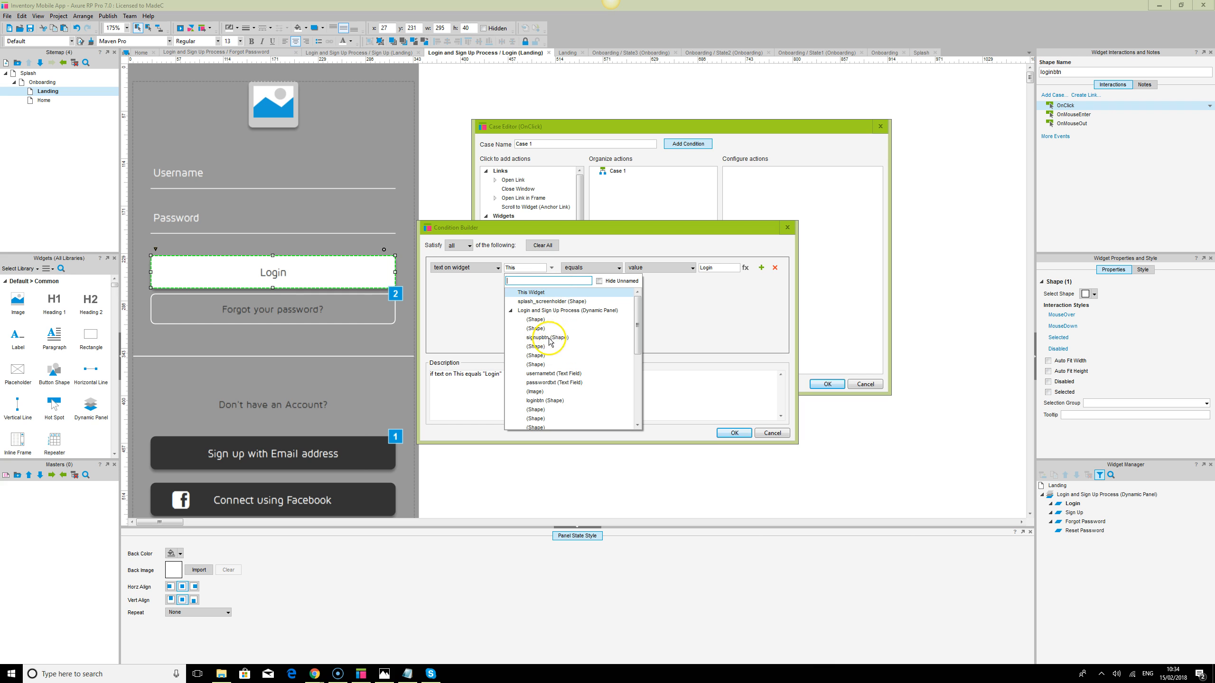
{"action": "left_click", "coordinate": [550, 373]}
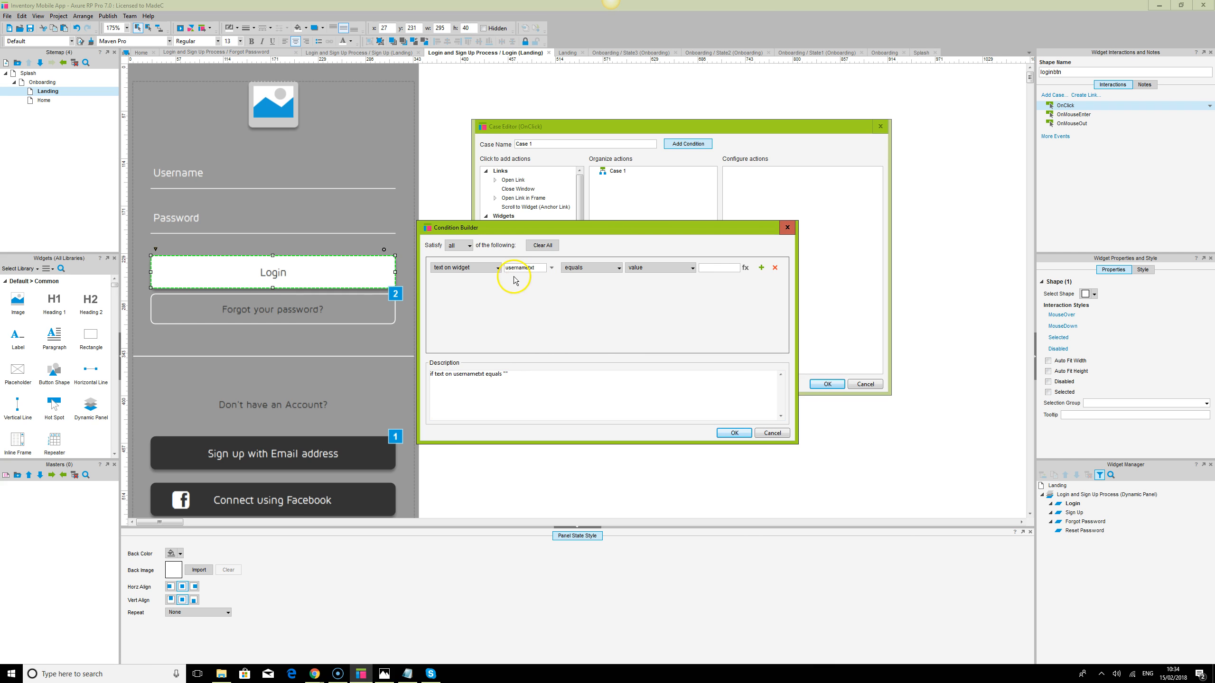
Add a second row testing passwordtxt, keeping 'equals' and value comparison for both rows
{"action": "left_click", "coordinate": [761, 268]}
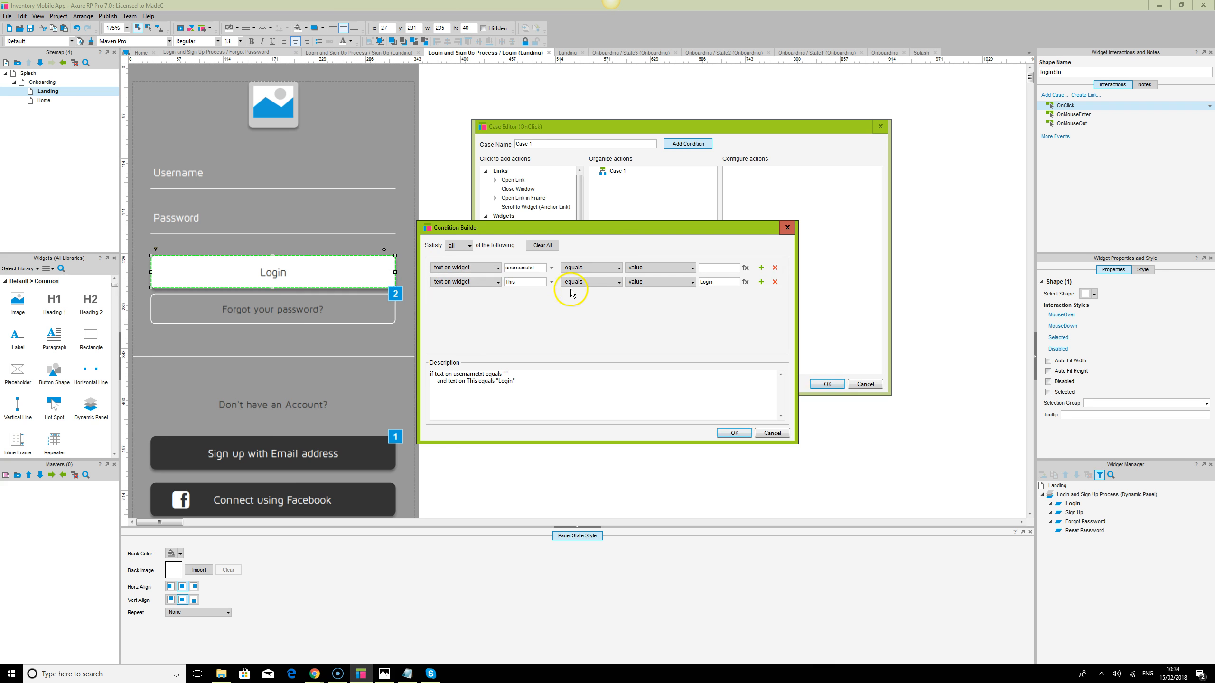
{"action": "left_click", "coordinate": [551, 284]}
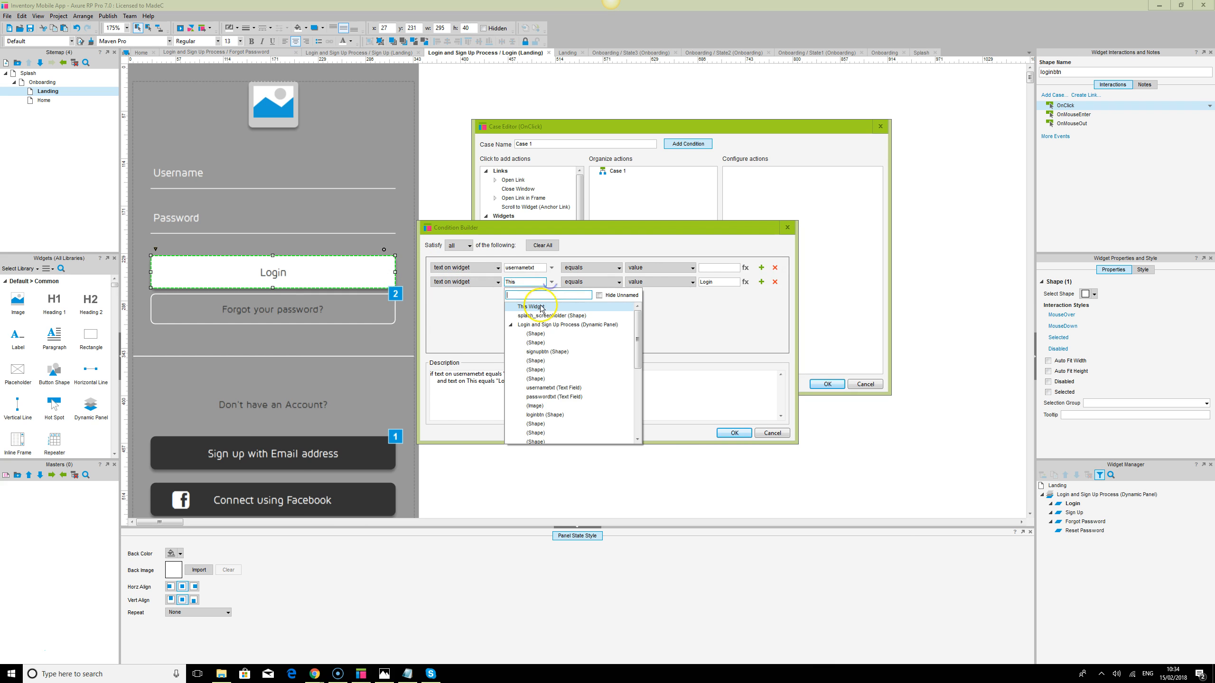
{"action": "left_click", "coordinate": [553, 398]}
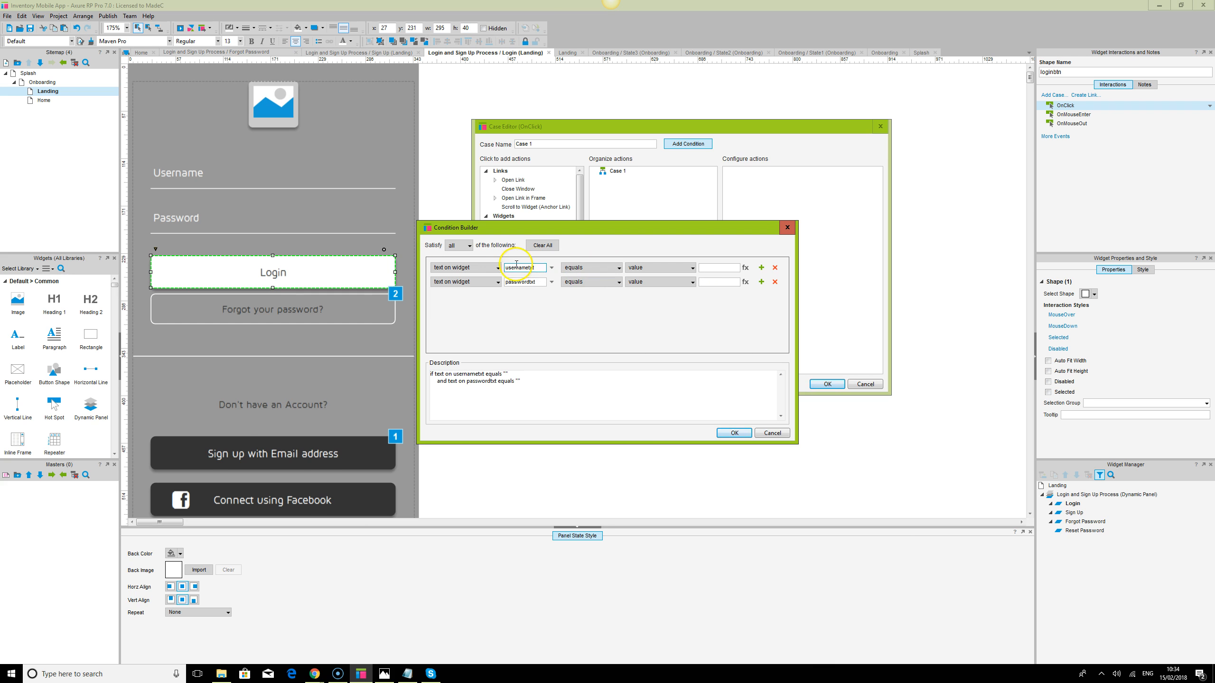
{"action": "left_click", "coordinate": [546, 269]}
{"action": "left_click", "coordinate": [618, 269]}
{"action": "left_click", "coordinate": [619, 270]}
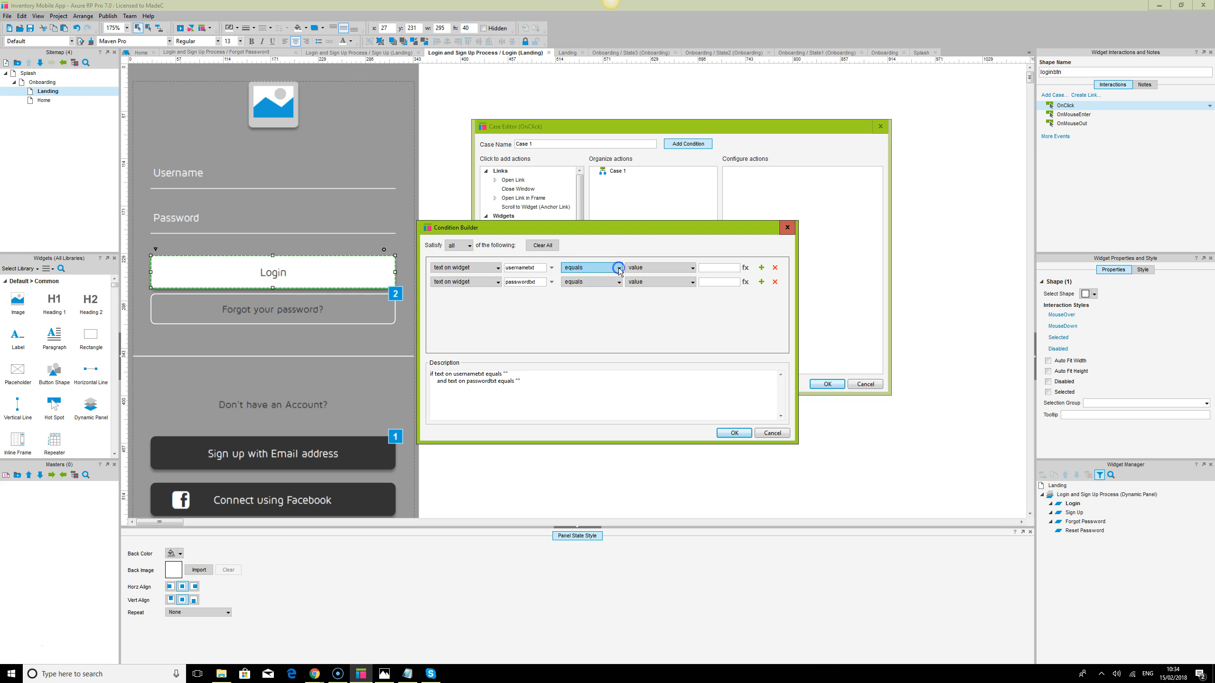
{"action": "left_click", "coordinate": [618, 283]}
{"action": "left_click", "coordinate": [618, 282]}
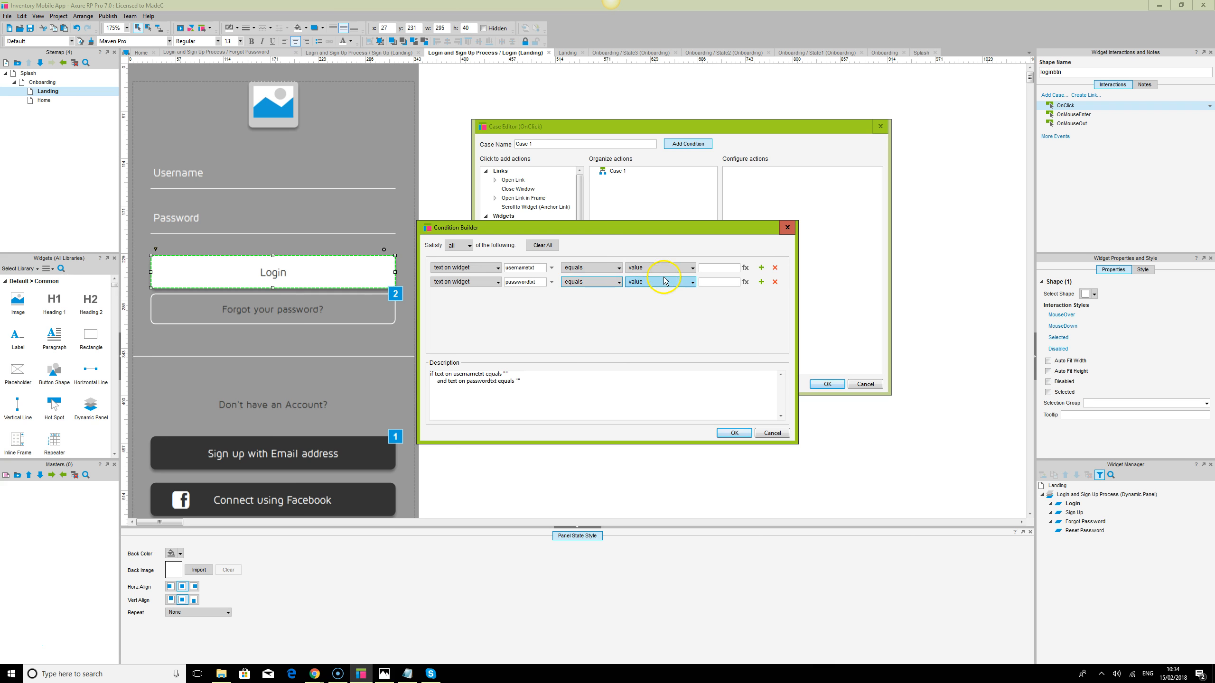
{"action": "left_click", "coordinate": [688, 268]}
{"action": "left_click", "coordinate": [688, 268]}
Enter the demo e-mail and demo password as the expected values
{"action": "left_click", "coordinate": [708, 268]}
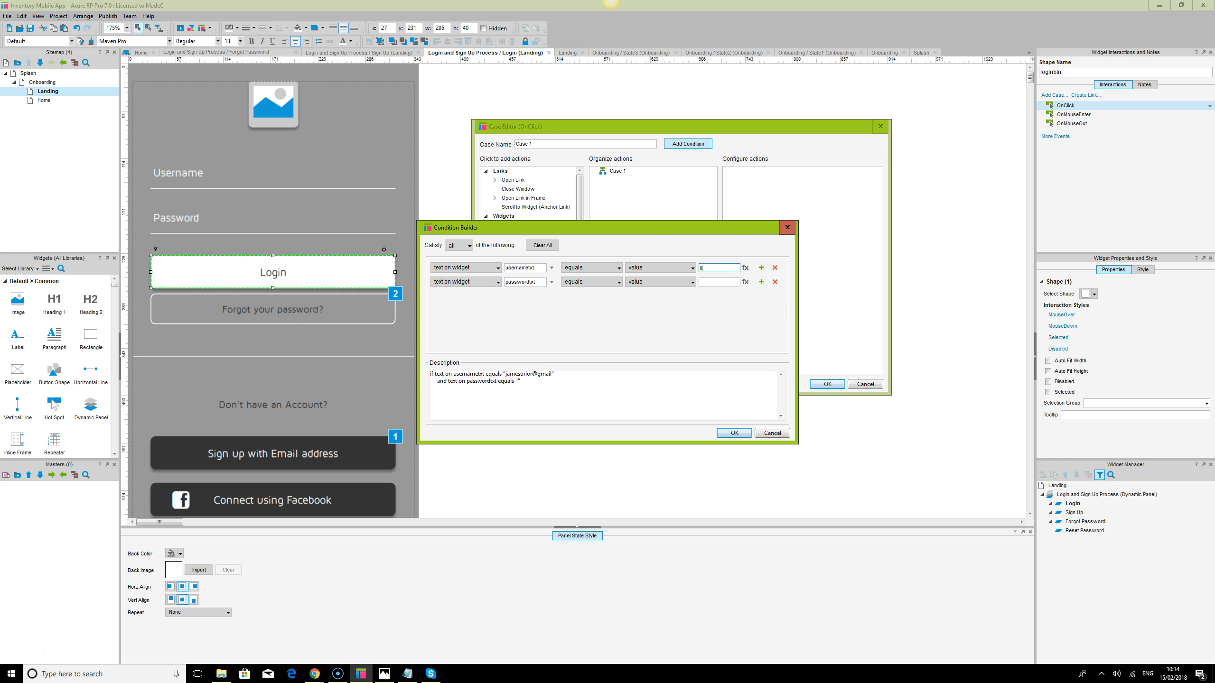
{"action": "type", "text": "m"}
{"action": "key", "text": "Tab"}
{"action": "left_click", "coordinate": [720, 283]}
{"action": "type", "text": "123456"}
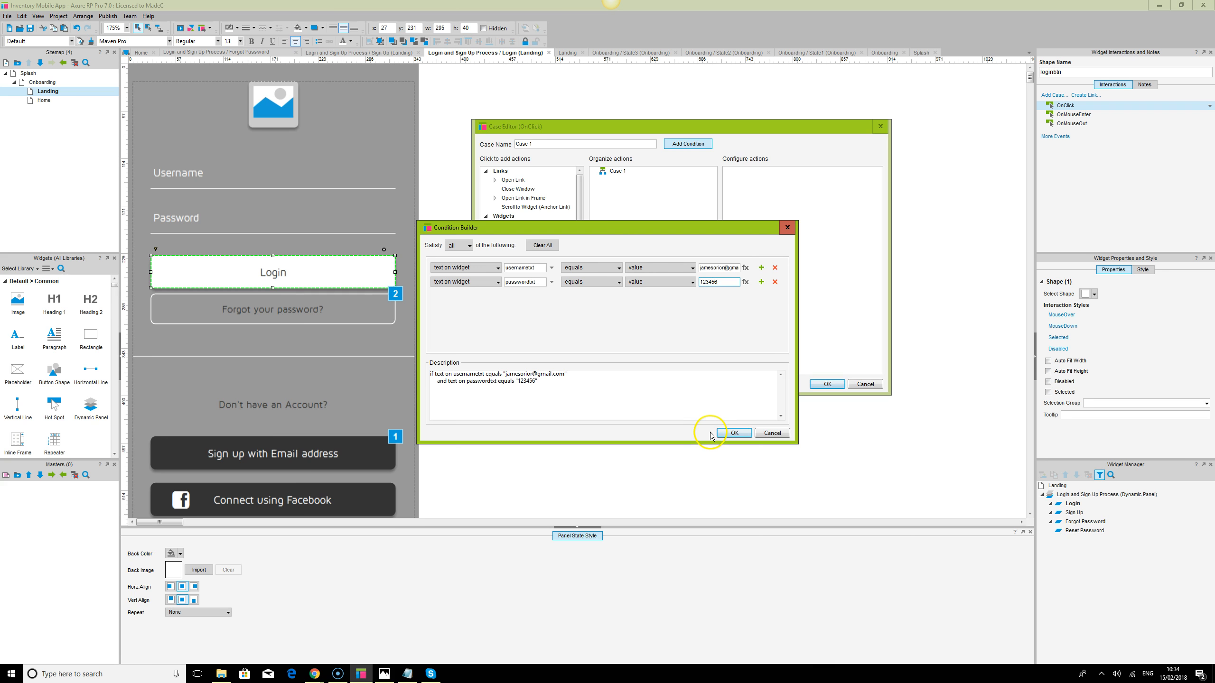
Give Case 1 an Open Link in current window action, then start a second Login case
{"action": "left_click", "coordinate": [733, 434]}
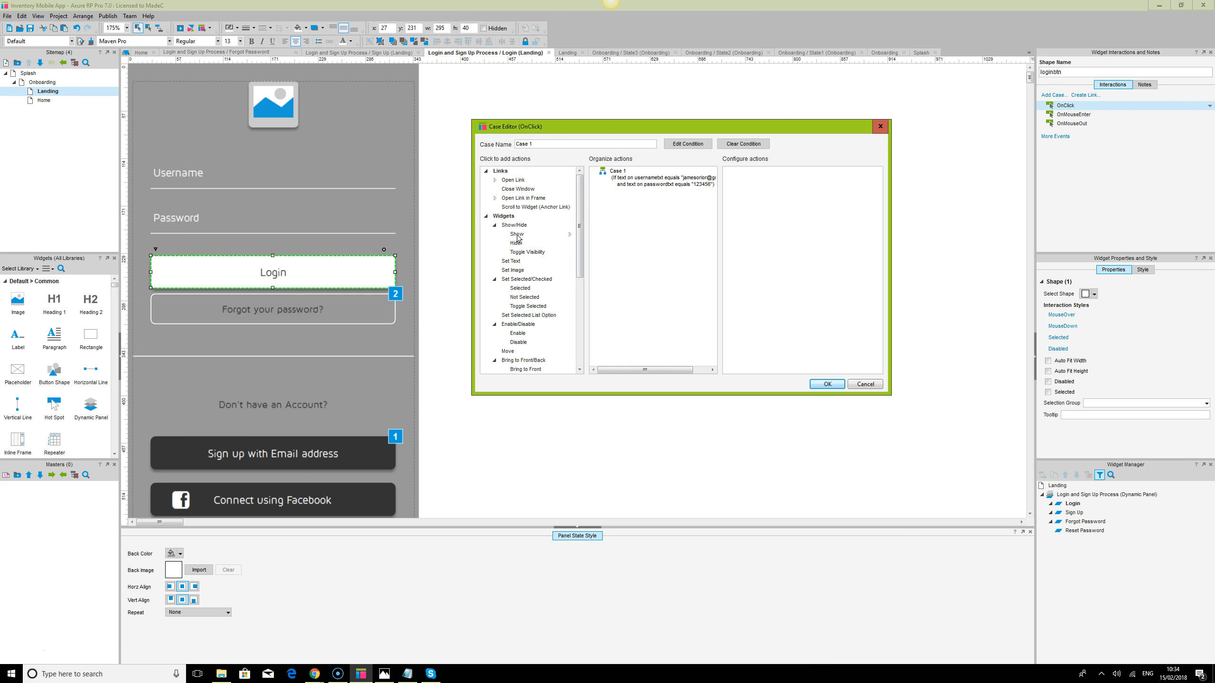
{"action": "left_click", "coordinate": [512, 180]}
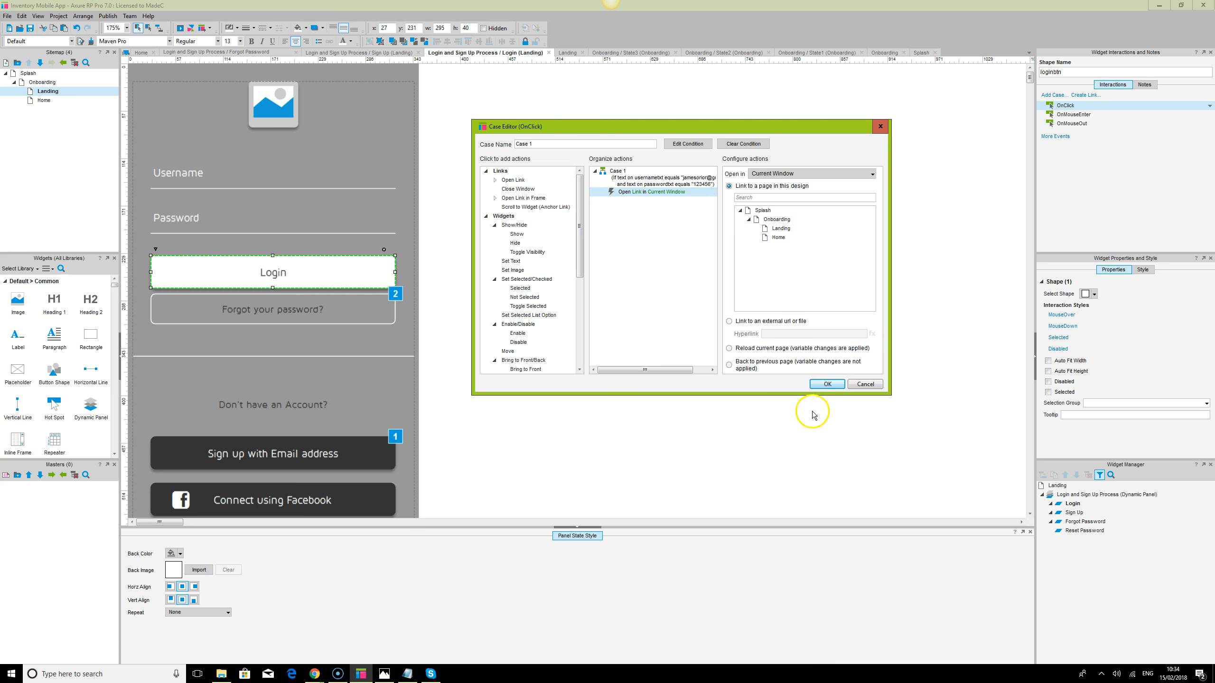
{"action": "left_click", "coordinate": [826, 384]}
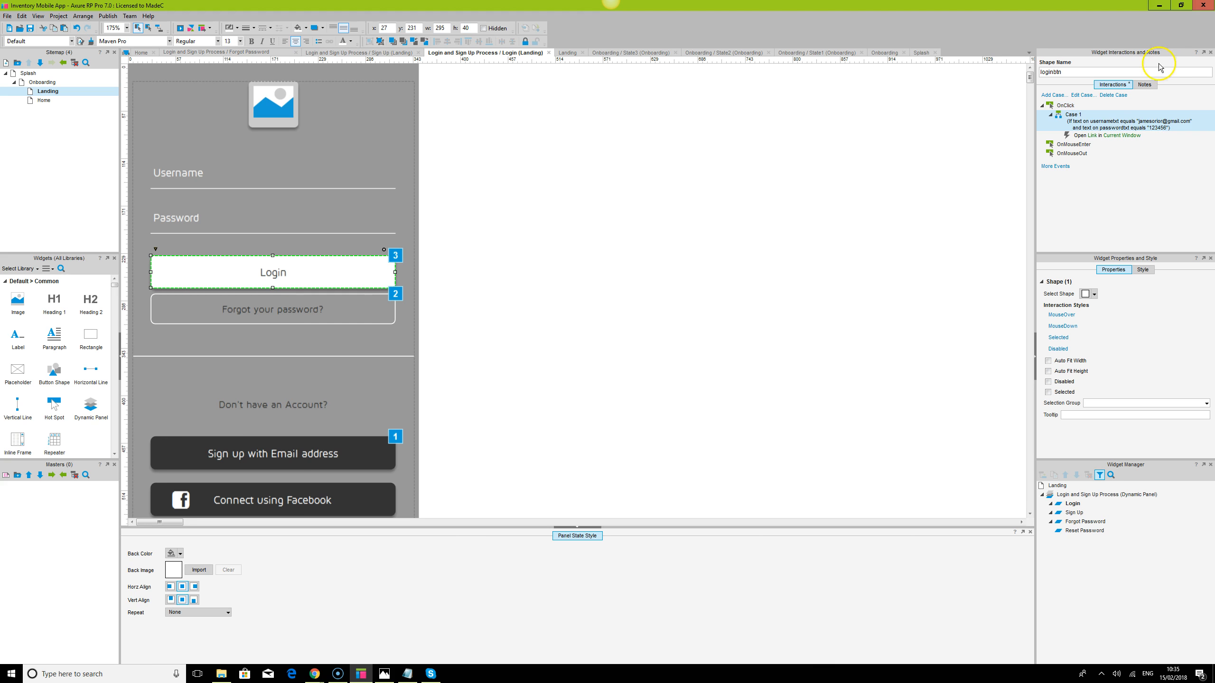
{"action": "double_click", "coordinate": [1065, 105]}
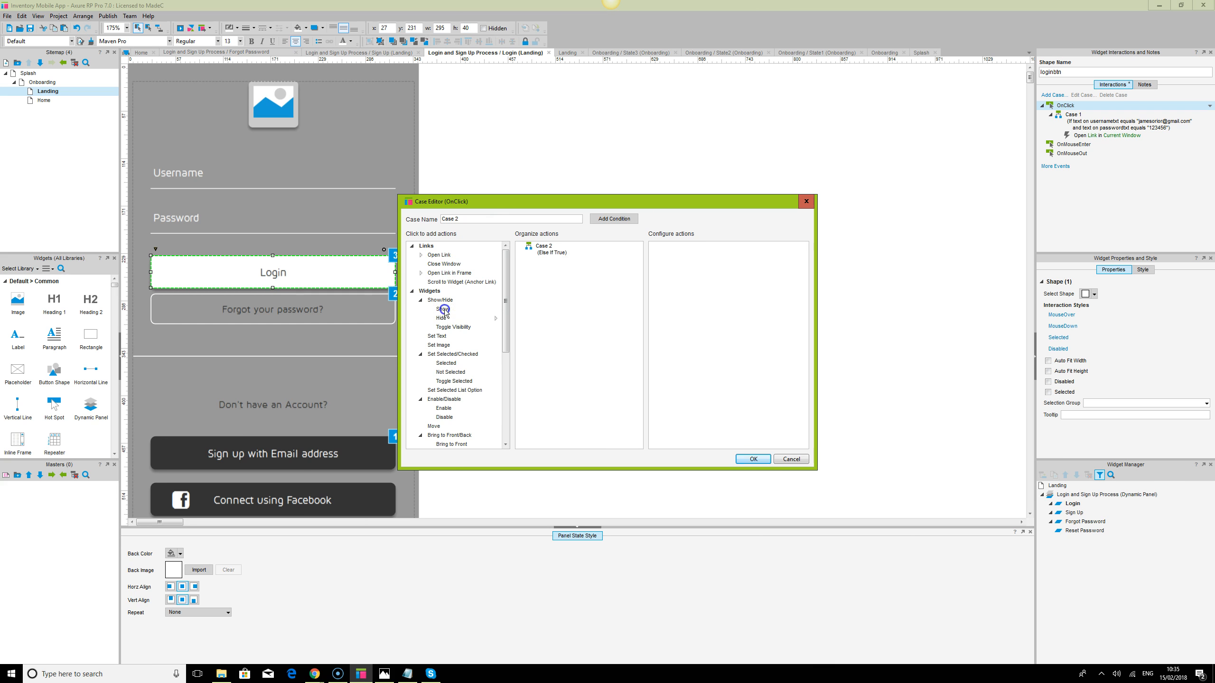
Set Case 2's condition: usernametxt and passwordtxt text both equal empty
{"action": "left_click", "coordinate": [622, 219]}
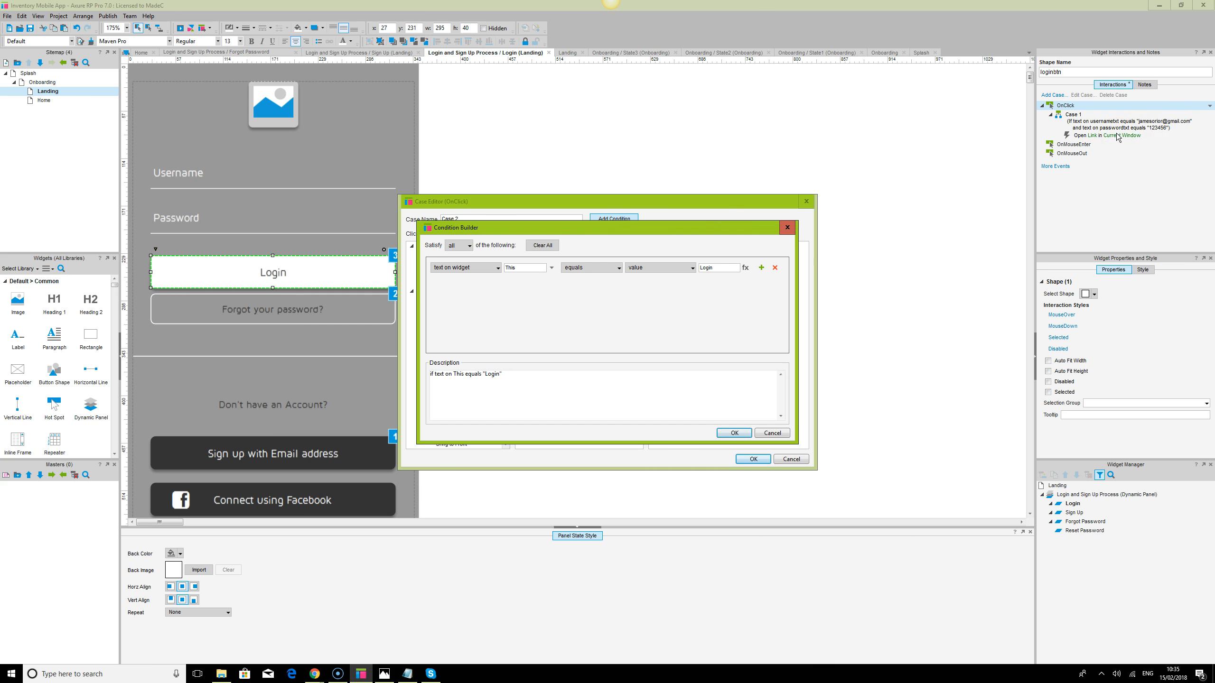
{"action": "left_click", "coordinate": [716, 271]}
{"action": "left_click", "coordinate": [552, 268]}
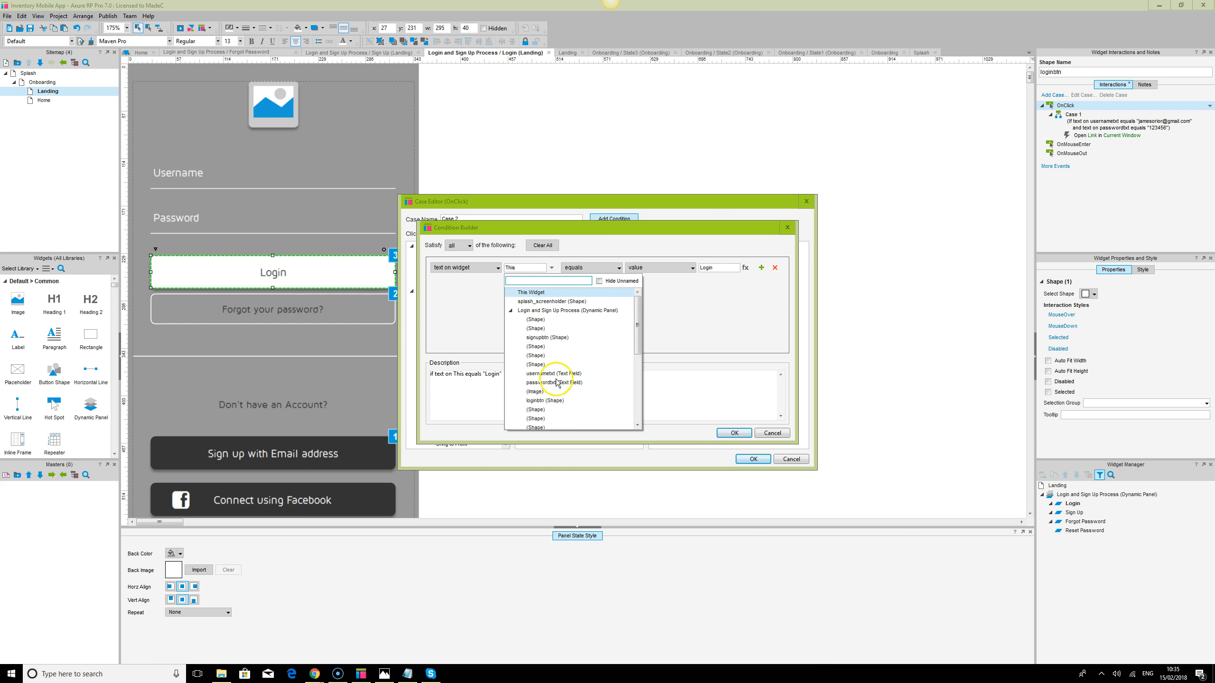
{"action": "left_click", "coordinate": [550, 374]}
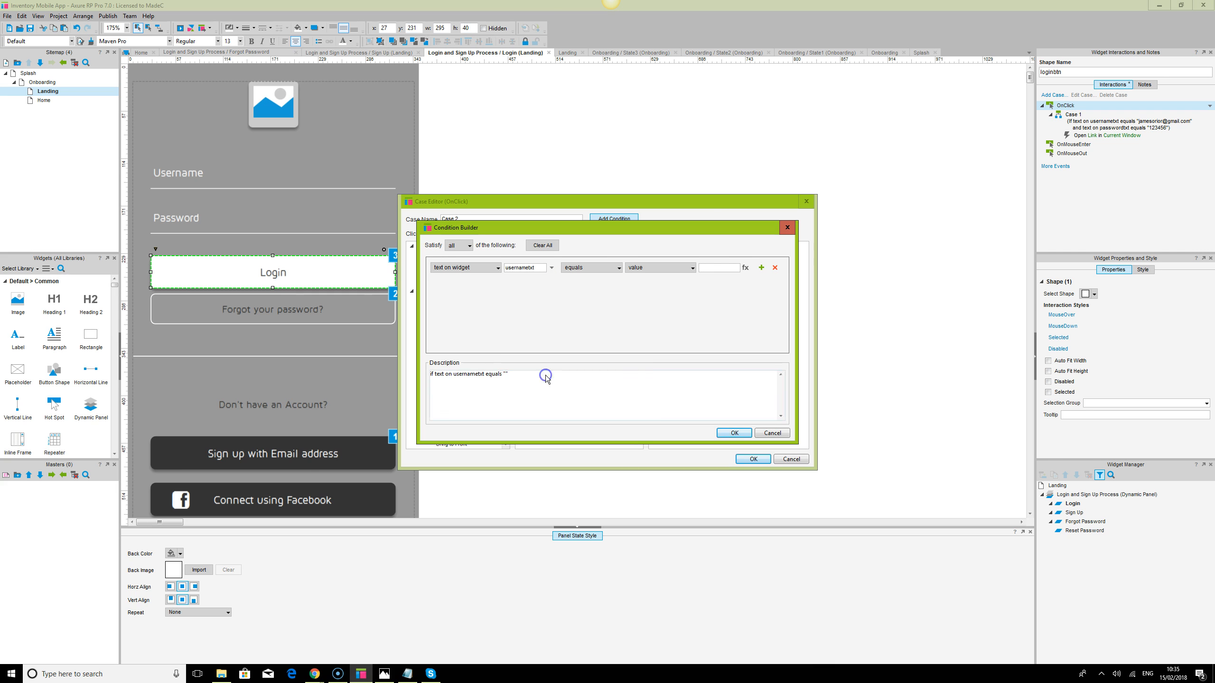
{"action": "left_click", "coordinate": [761, 268]}
{"action": "left_click", "coordinate": [552, 282]}
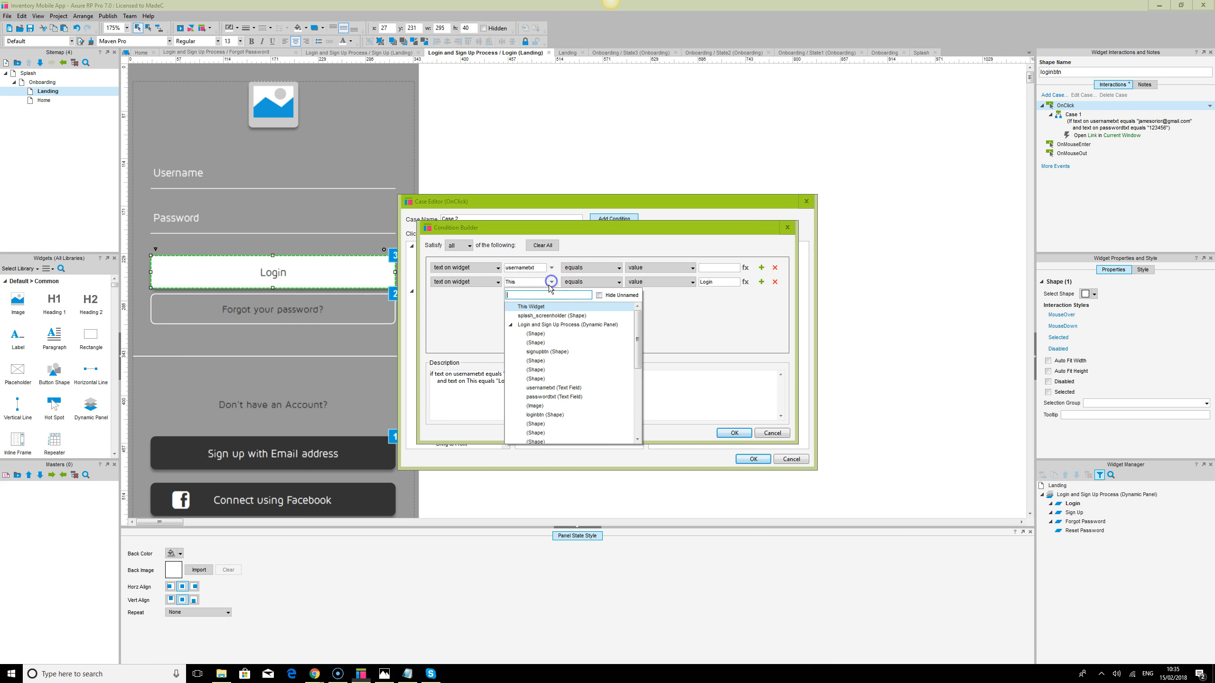
{"action": "left_click", "coordinate": [540, 397]}
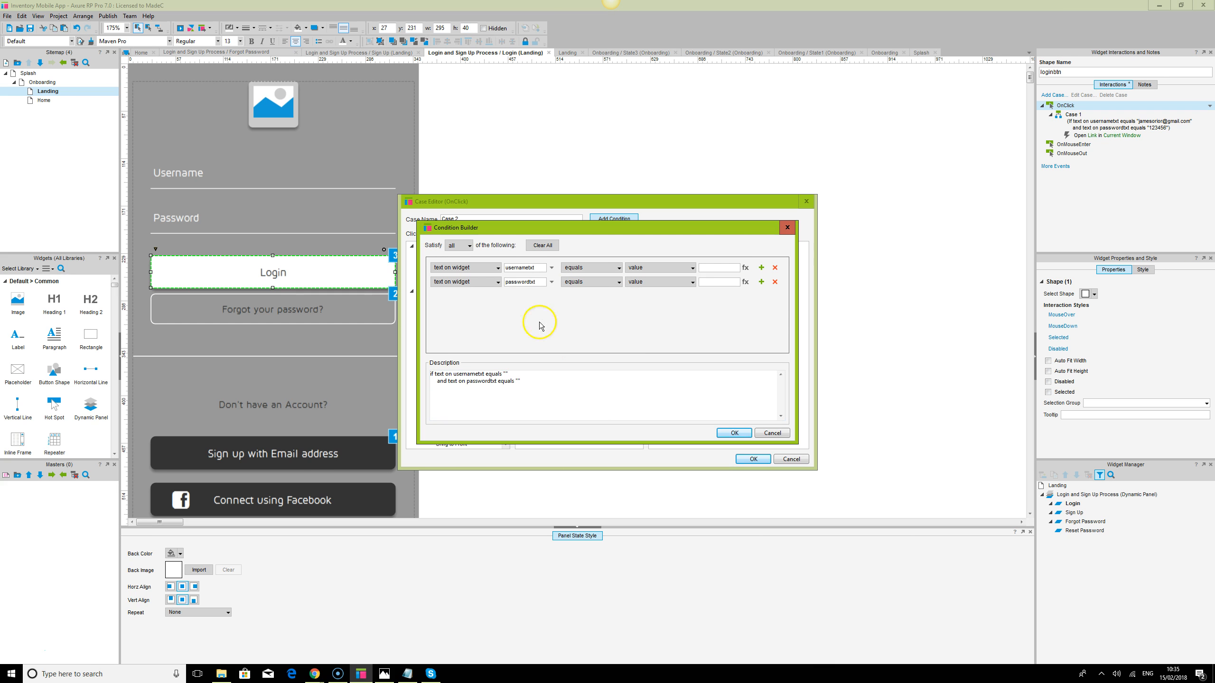
{"action": "left_click", "coordinate": [709, 270]}
{"action": "left_click", "coordinate": [738, 434]}
{"action": "left_click", "coordinate": [740, 435]}
Add Show/Hide and Bring to Front actions to Case 2 and save it
{"action": "left_click", "coordinate": [752, 459]}
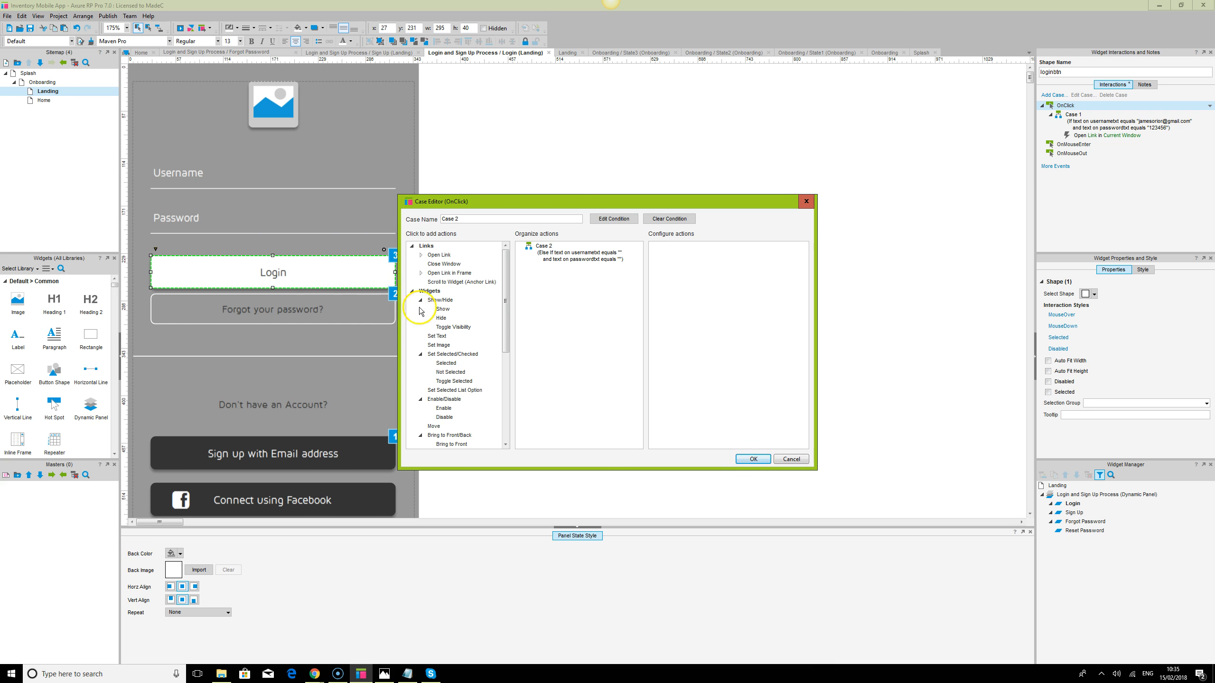
{"action": "left_click", "coordinate": [442, 309]}
{"action": "scroll", "coordinate": [454, 374], "scroll_direction": "down", "scroll_amount": 1}
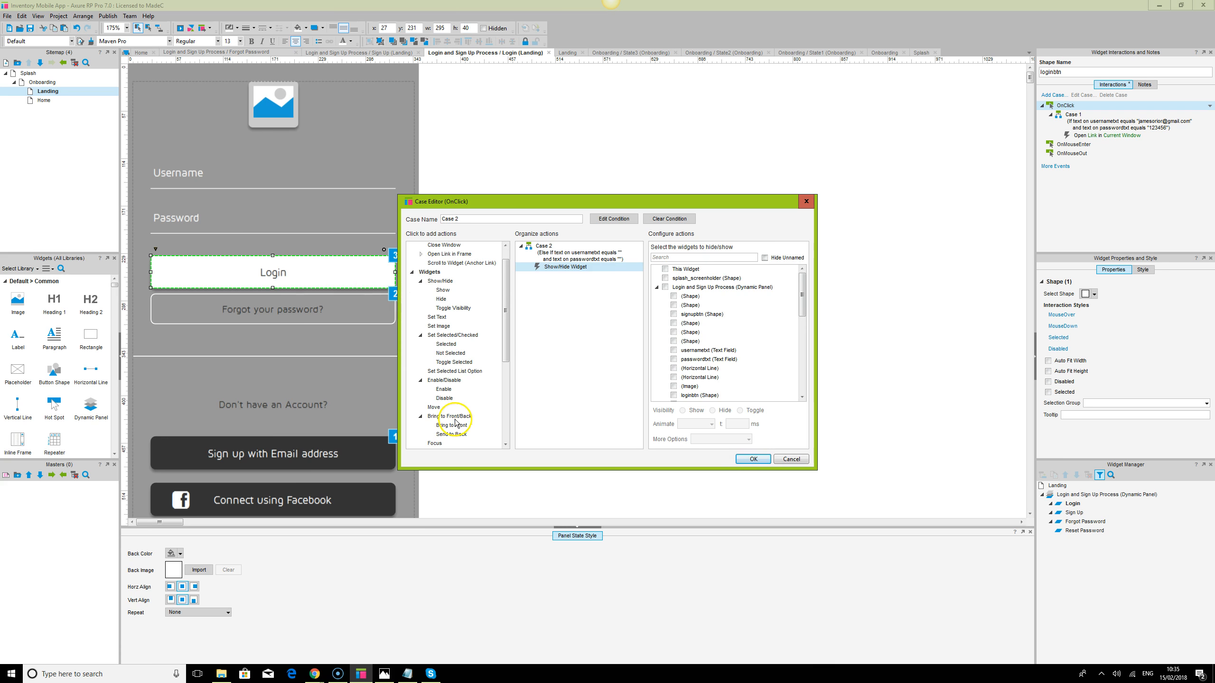
{"action": "left_click", "coordinate": [458, 425]}
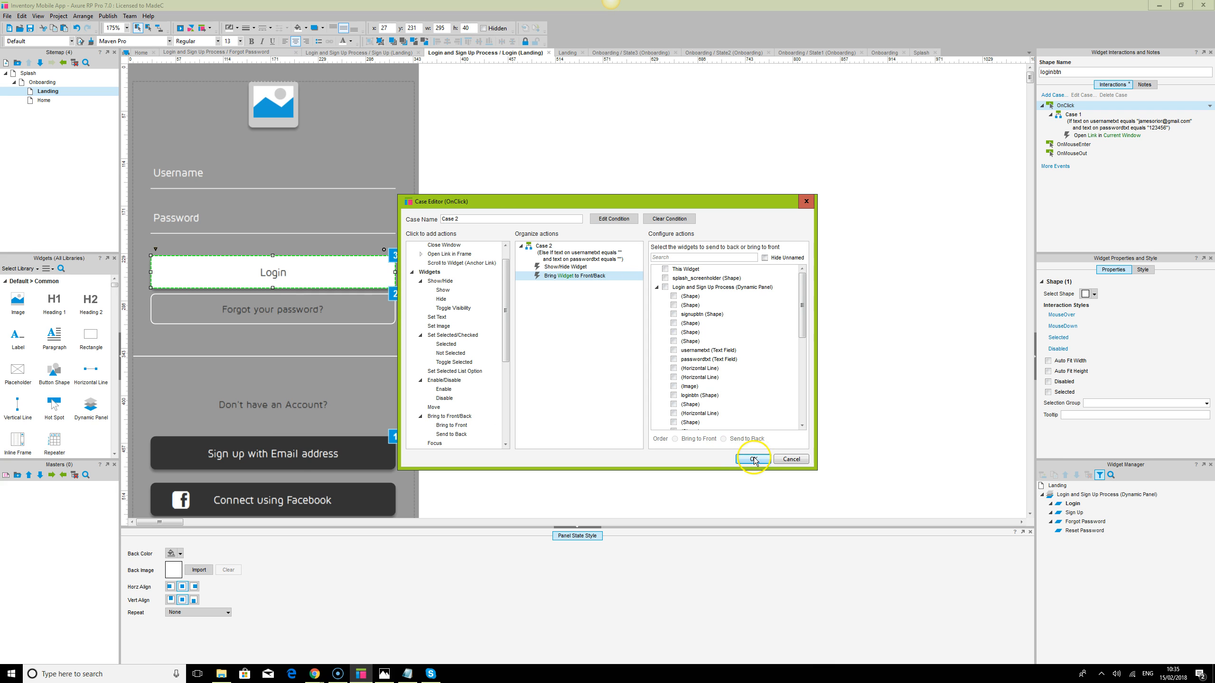
{"action": "left_click", "coordinate": [752, 459]}
Select only the Login button on the login state
{"action": "left_click", "coordinate": [786, 304]}
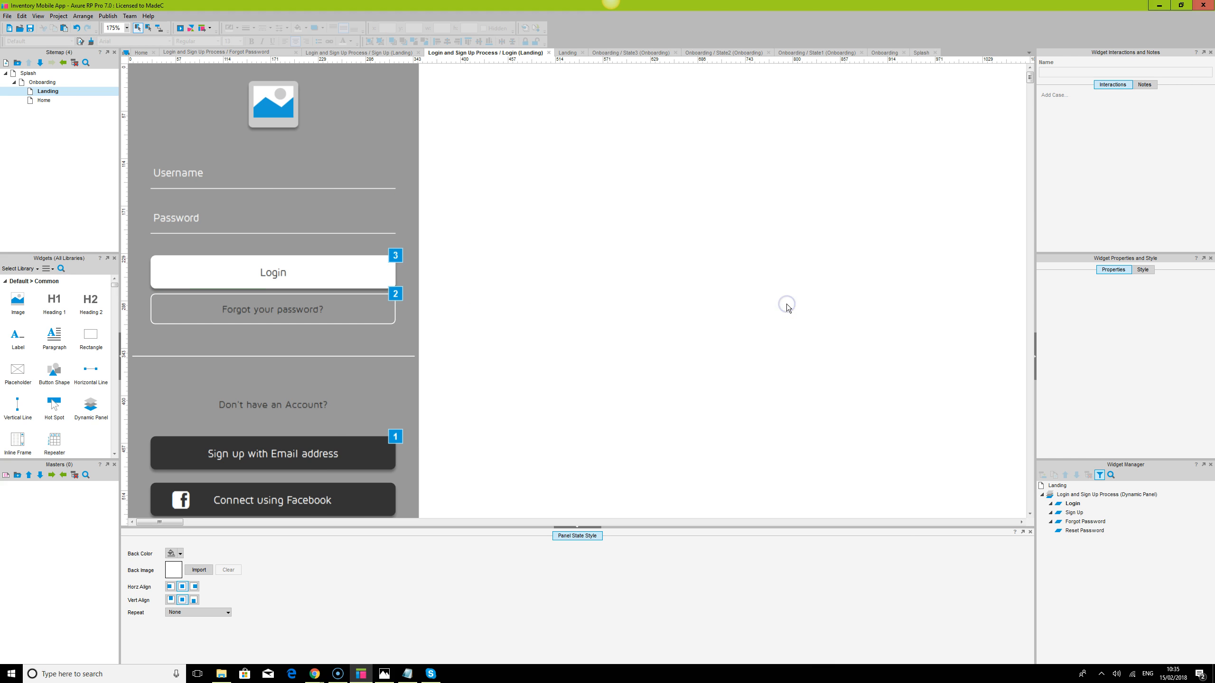
{"action": "key", "text": "ctrl+a"}
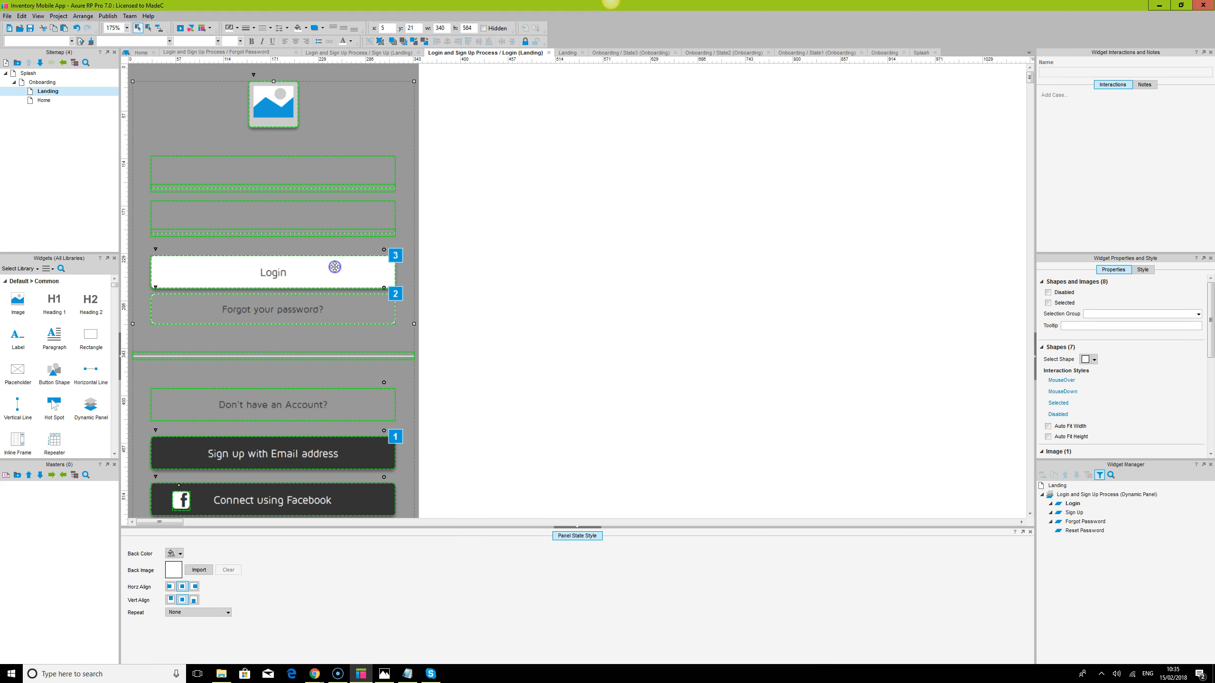
{"action": "left_click", "coordinate": [335, 267]}
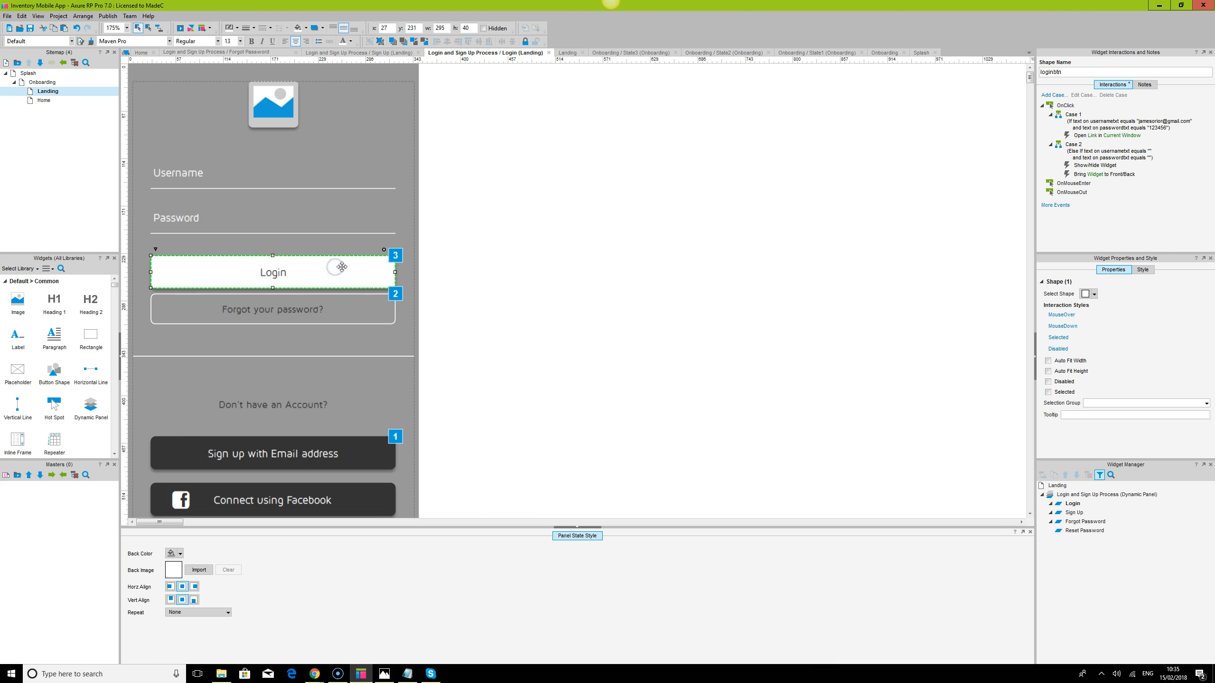
Start a third Login case requiring usernametxt text to equal the demo e-mail
{"action": "double_click", "coordinate": [1070, 115]}
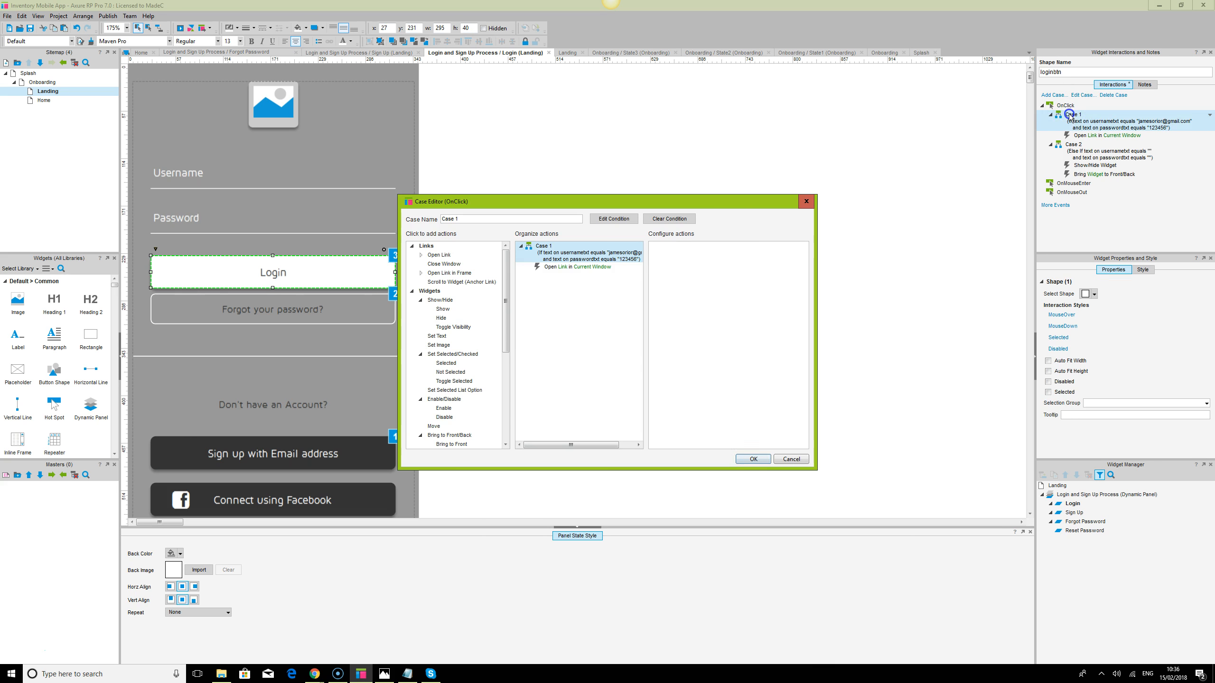
{"action": "left_click", "coordinate": [807, 201]}
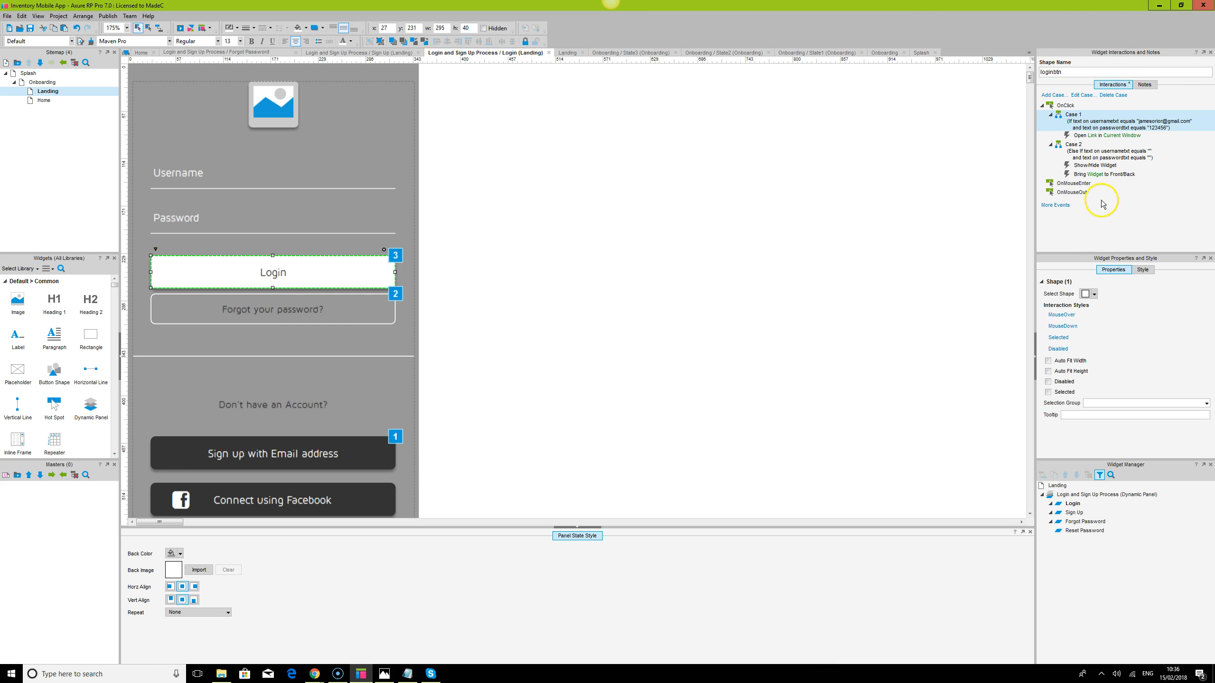
{"action": "double_click", "coordinate": [1062, 107]}
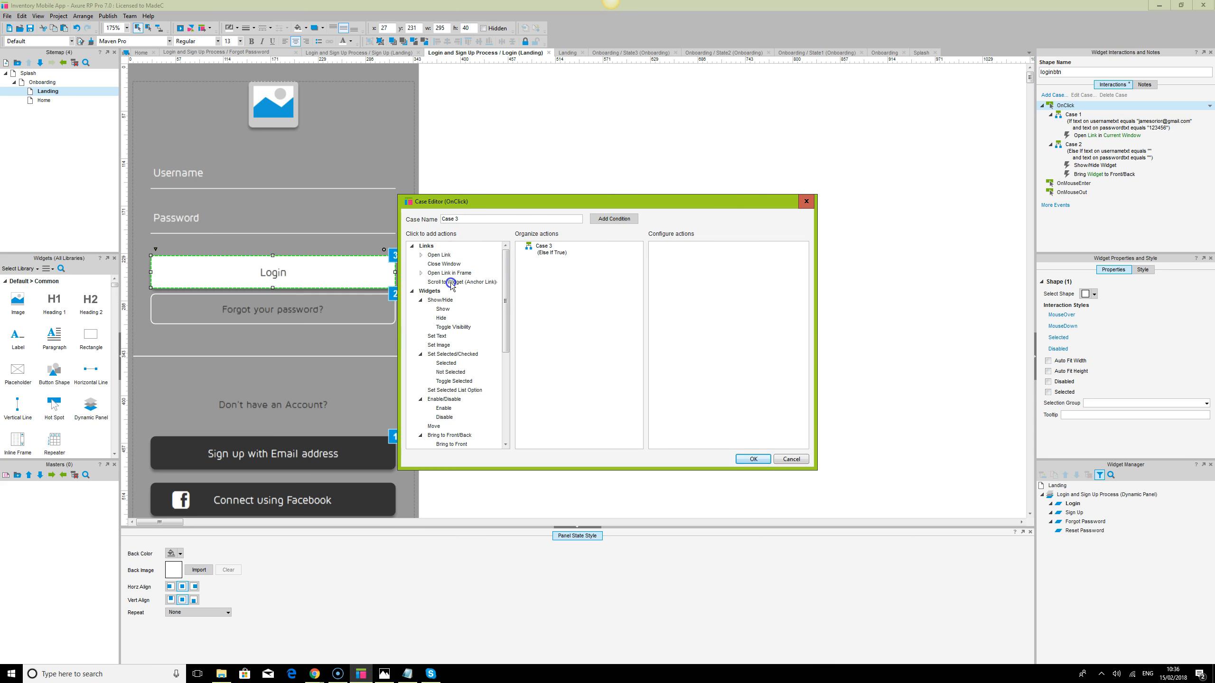
{"action": "left_click", "coordinate": [613, 218]}
{"action": "left_click", "coordinate": [492, 271]}
{"action": "left_click", "coordinate": [493, 271]}
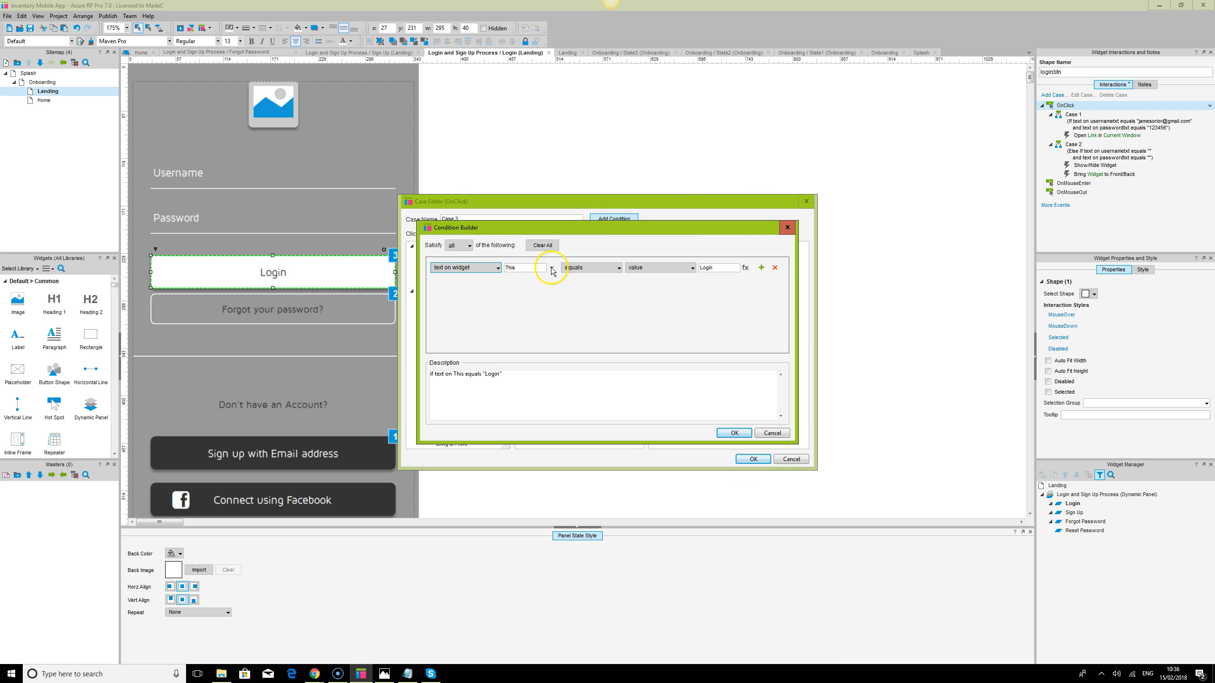
{"action": "left_click", "coordinate": [551, 269]}
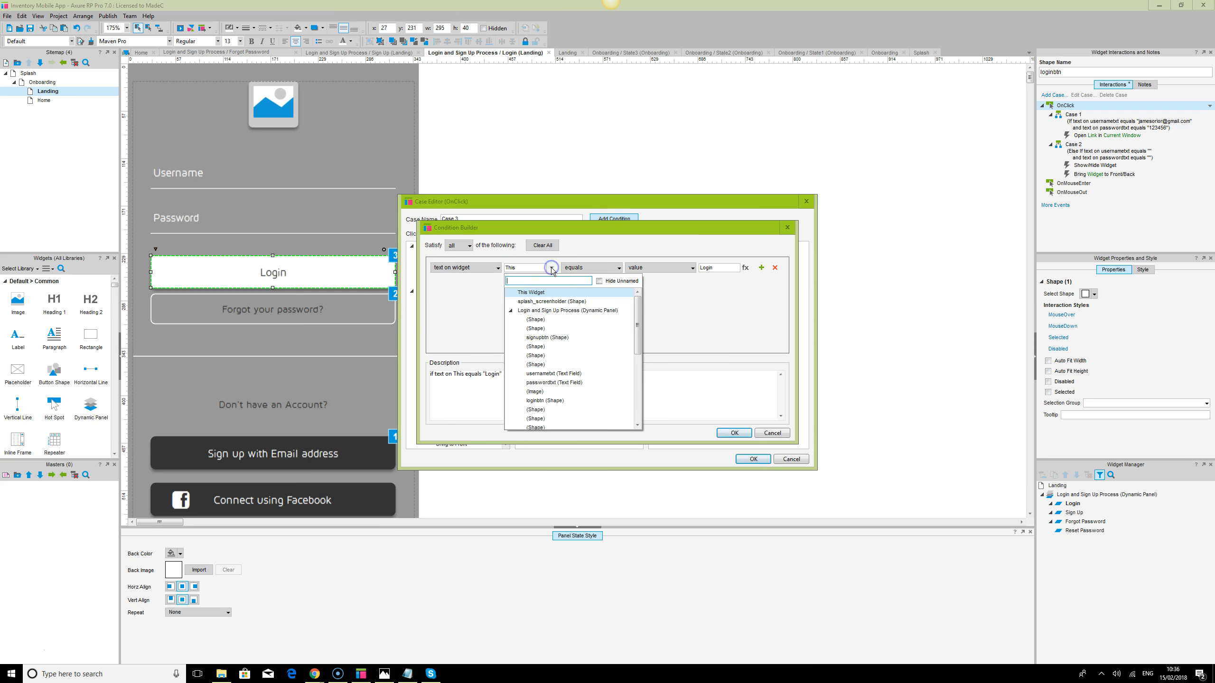
{"action": "left_click", "coordinate": [550, 374]}
{"action": "left_click", "coordinate": [707, 265]}
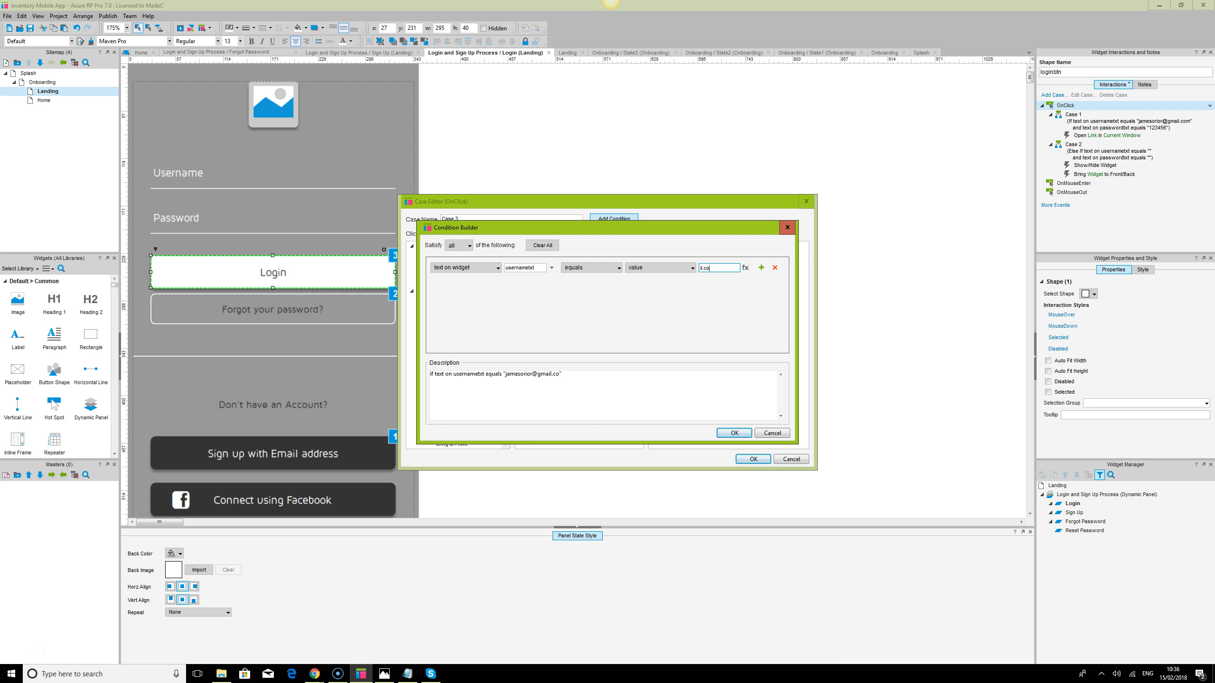
Add a second condition with passwordtxt equal to empty and save Case 3
{"action": "left_click", "coordinate": [761, 268]}
{"action": "left_click", "coordinate": [547, 282]}
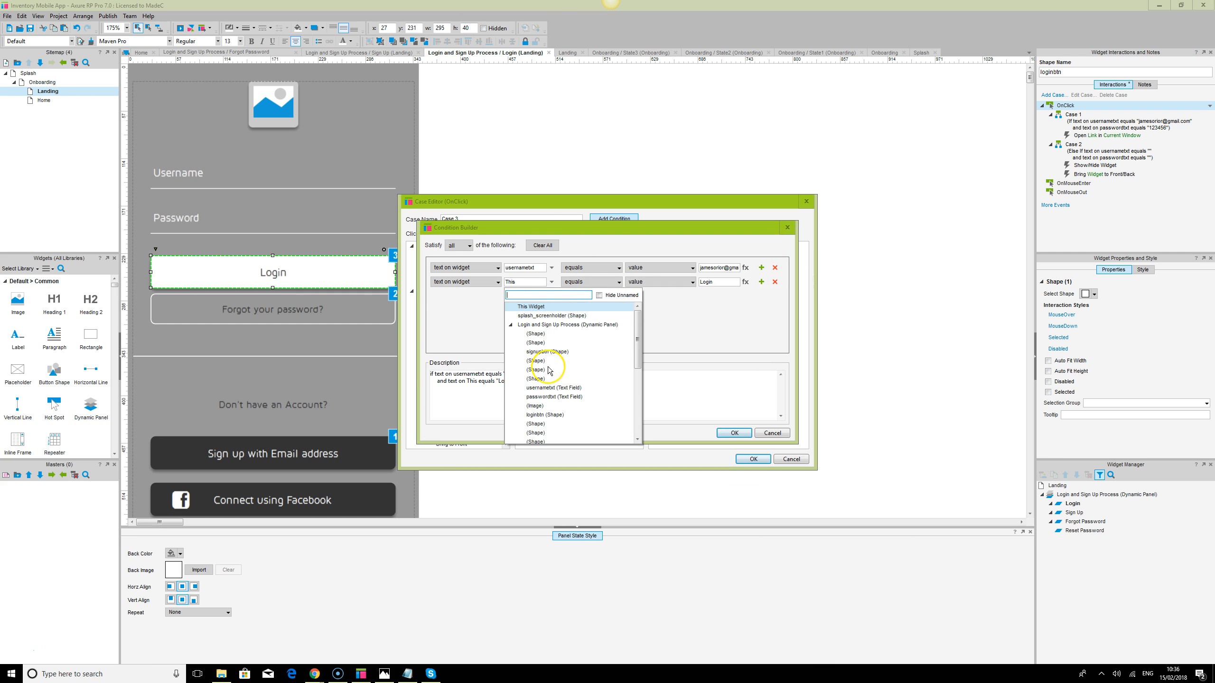
{"action": "left_click", "coordinate": [556, 389]}
{"action": "left_click", "coordinate": [718, 282]}
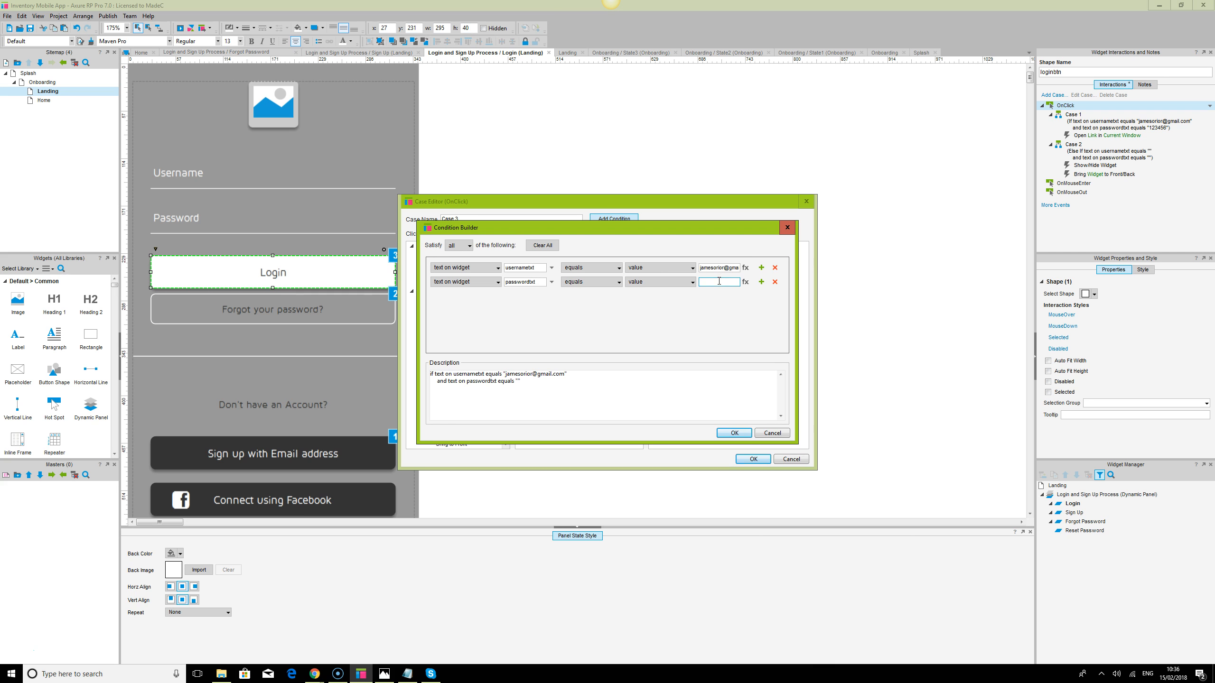
{"action": "left_click", "coordinate": [739, 434]}
{"action": "left_click", "coordinate": [753, 461]}
{"action": "left_click", "coordinate": [756, 460]}
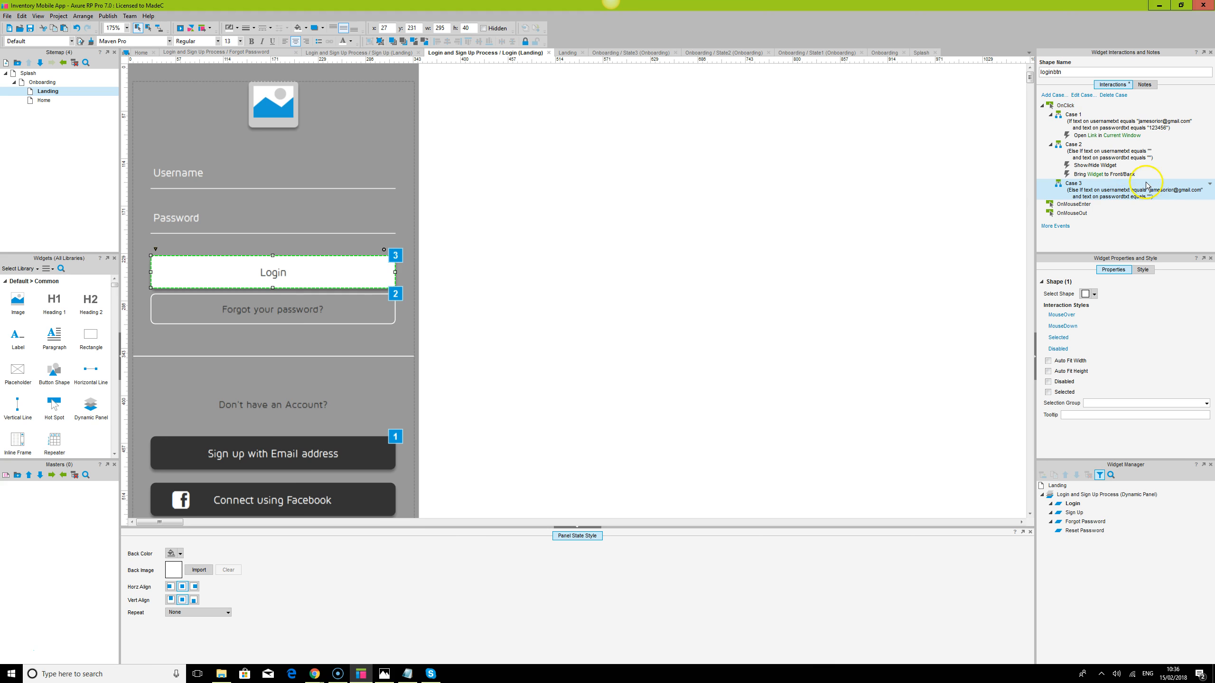
Add Show/Hide and Bring to Front actions to Case 3
{"action": "double_click", "coordinate": [1097, 192]}
{"action": "left_click", "coordinate": [459, 327]}
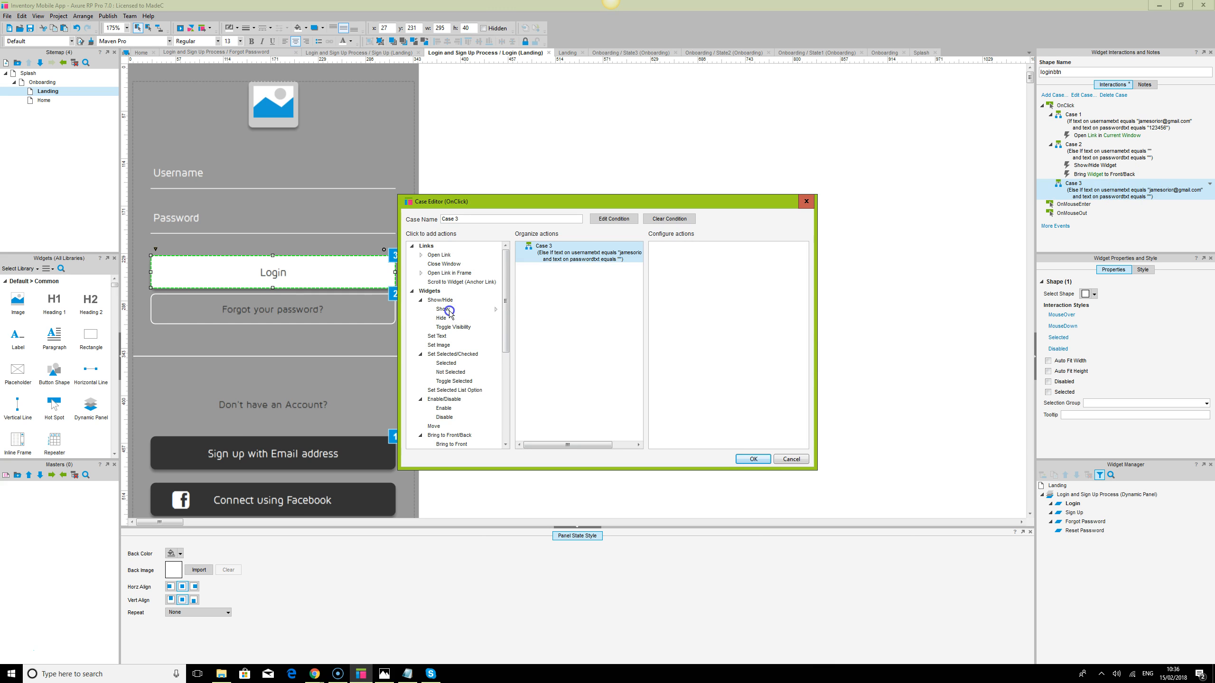
{"action": "scroll", "coordinate": [476, 373], "scroll_direction": "down", "scroll_amount": 1}
{"action": "left_click", "coordinate": [451, 425]}
{"action": "left_click", "coordinate": [752, 459]}
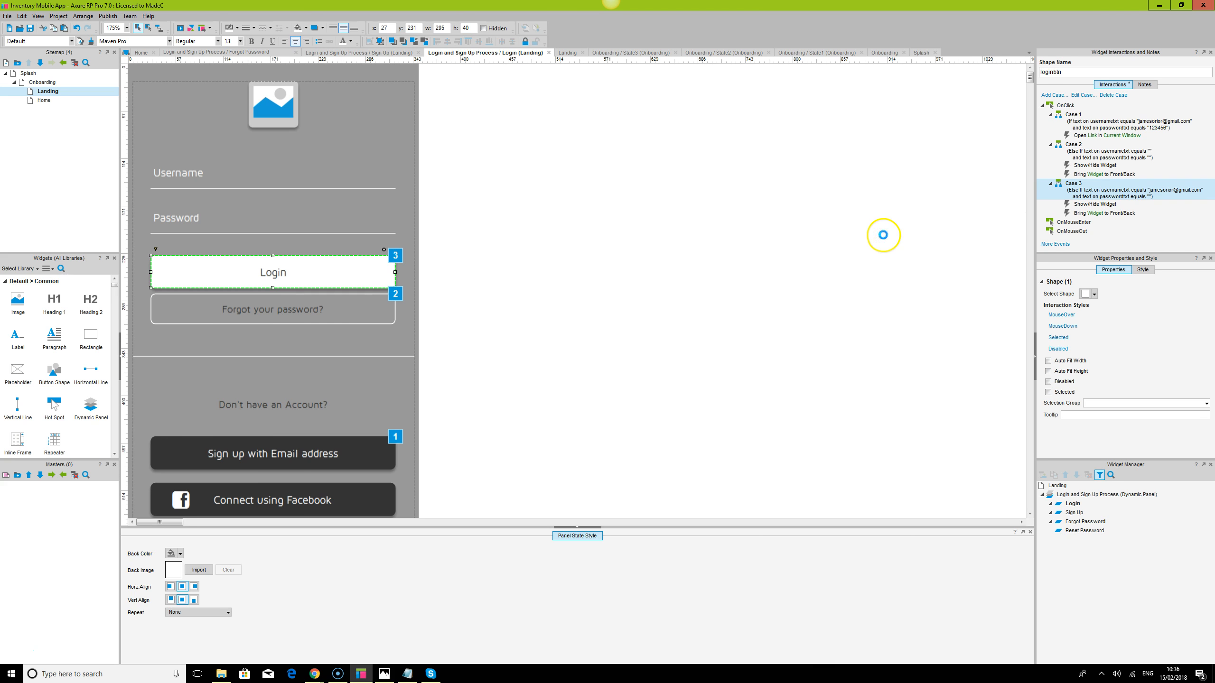
Undo two rectangles dropped on the login state and reopen the Landing page
{"action": "left_click_drag", "start_coordinate": [91, 335], "coordinate": [556, 191]}
{"action": "key", "text": "ctrl+z"}
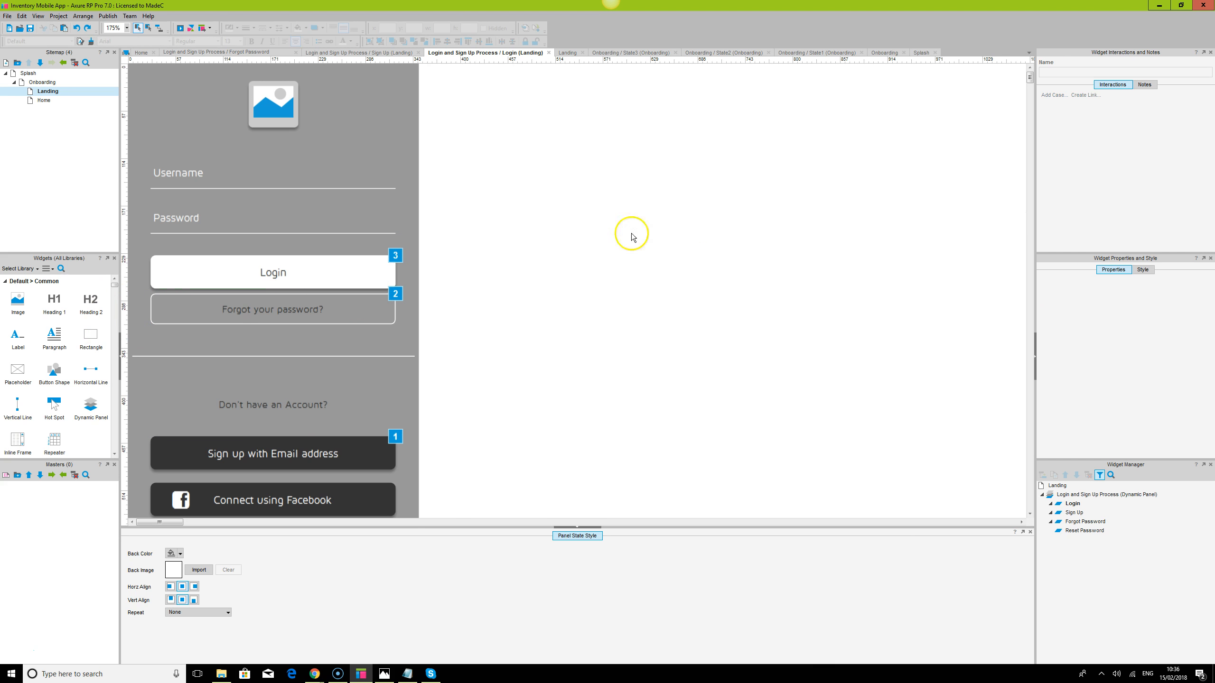
{"action": "left_click", "coordinate": [92, 347]}
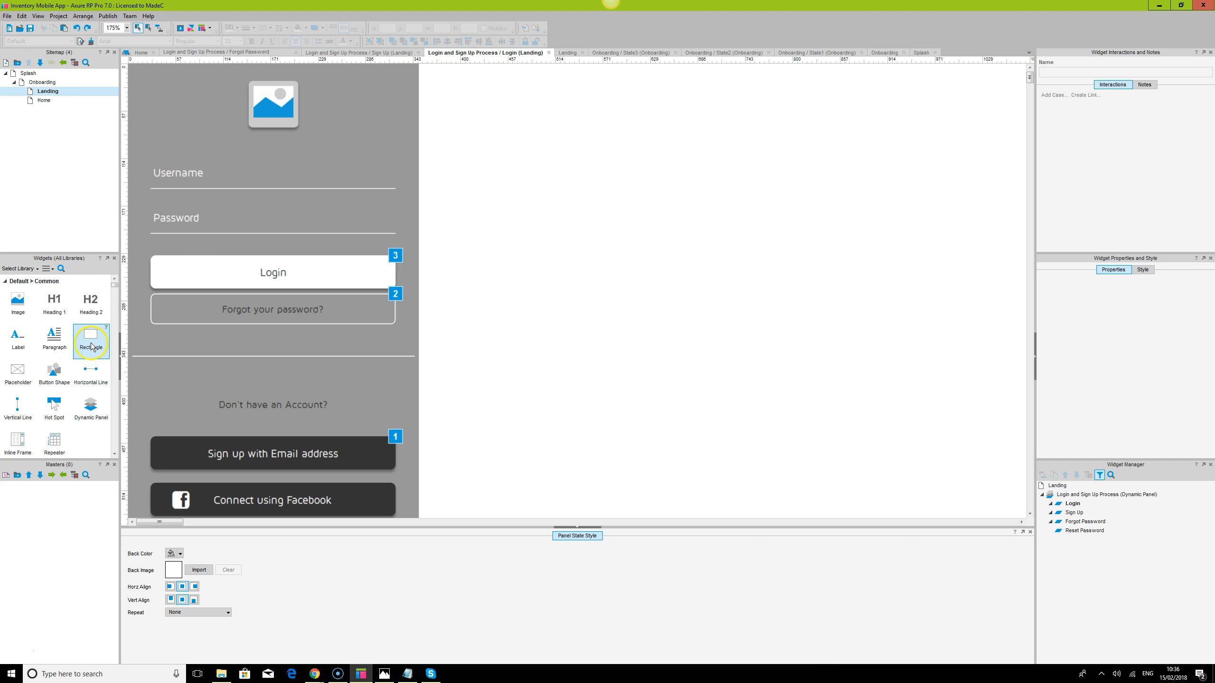
{"action": "left_click_drag", "start_coordinate": [91, 345], "coordinate": [672, 232]}
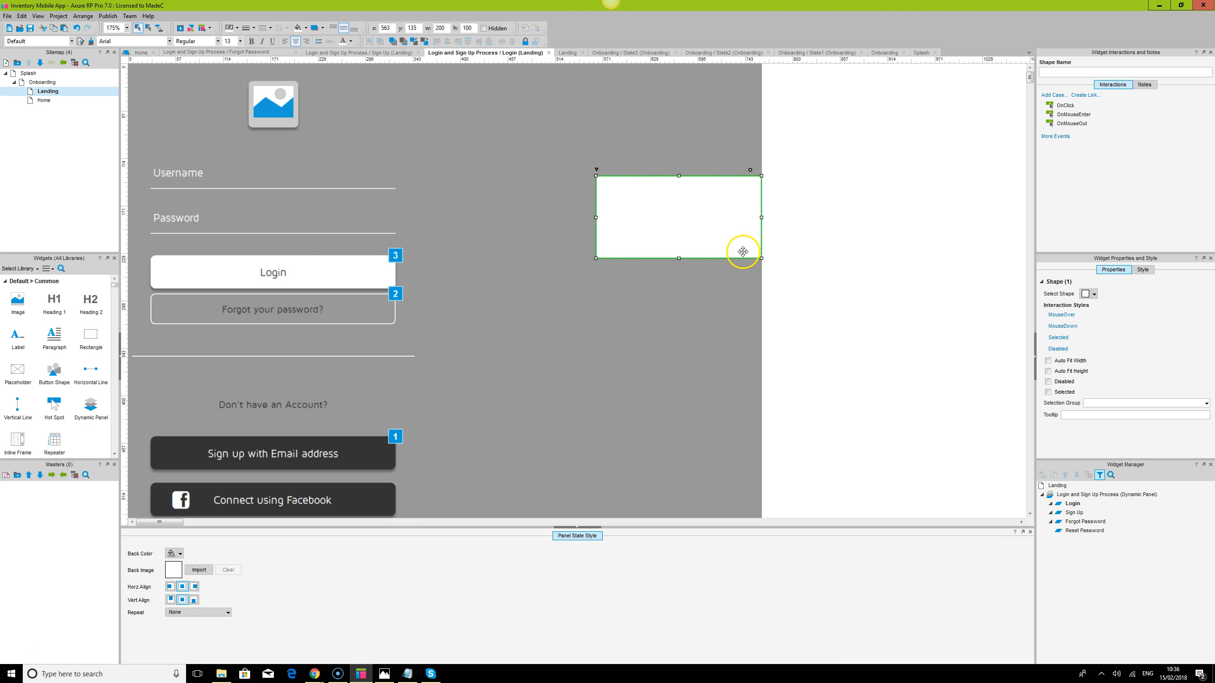
{"action": "key", "text": "ctrl+z"}
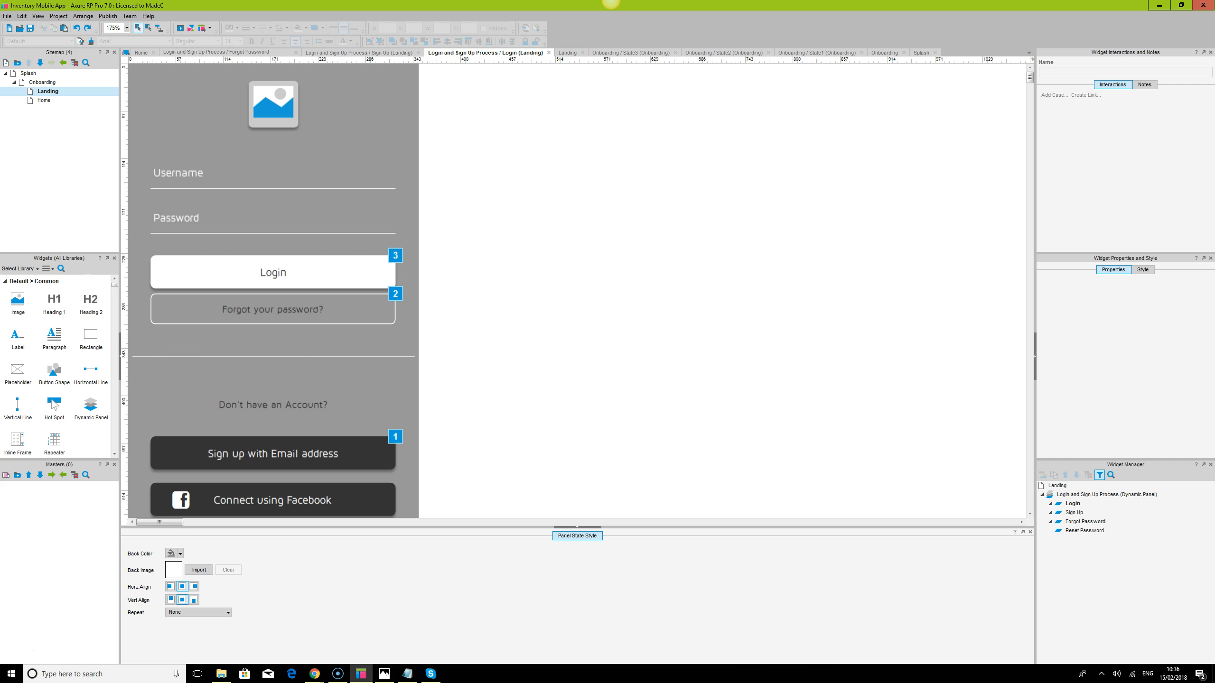
{"action": "double_click", "coordinate": [48, 91]}
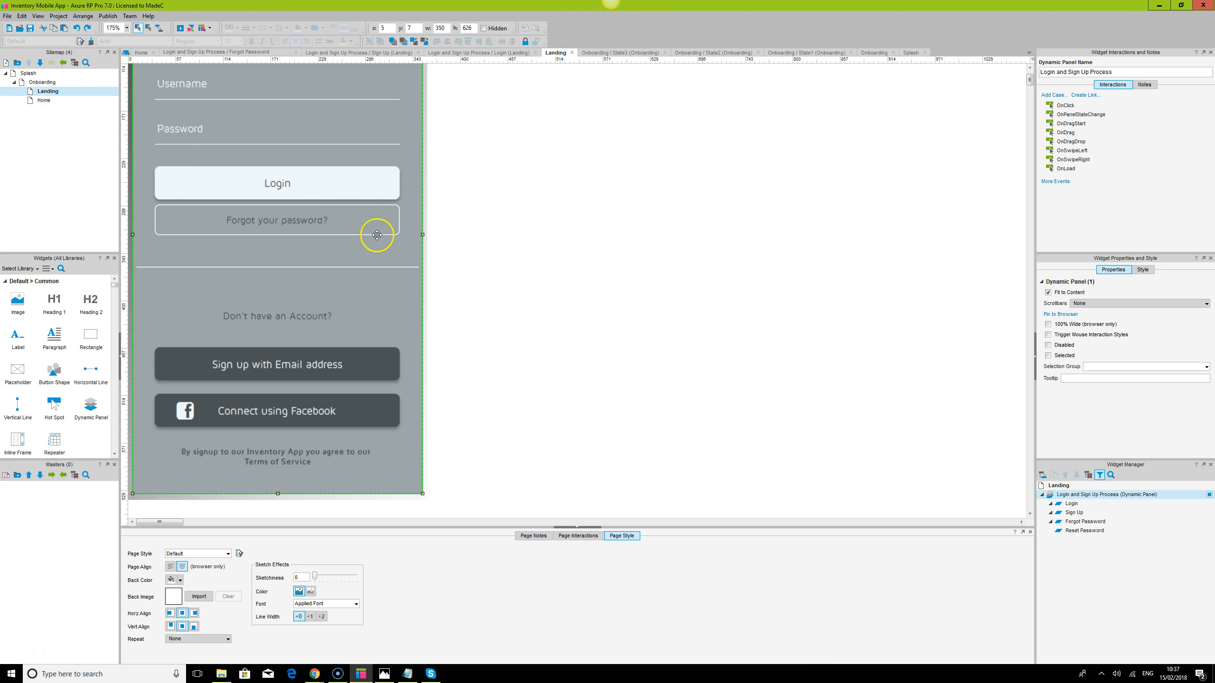
Add a new rectangle to the Landing page, enlarge it and place it below Login
{"action": "left_click_drag", "start_coordinate": [90, 335], "coordinate": [561, 233]}
{"action": "left_click_drag", "start_coordinate": [725, 315], "coordinate": [796, 324]}
{"action": "left_click", "coordinate": [952, 295]}
{"action": "left_click", "coordinate": [706, 283]}
{"action": "left_click_drag", "start_coordinate": [705, 282], "coordinate": [324, 281]}
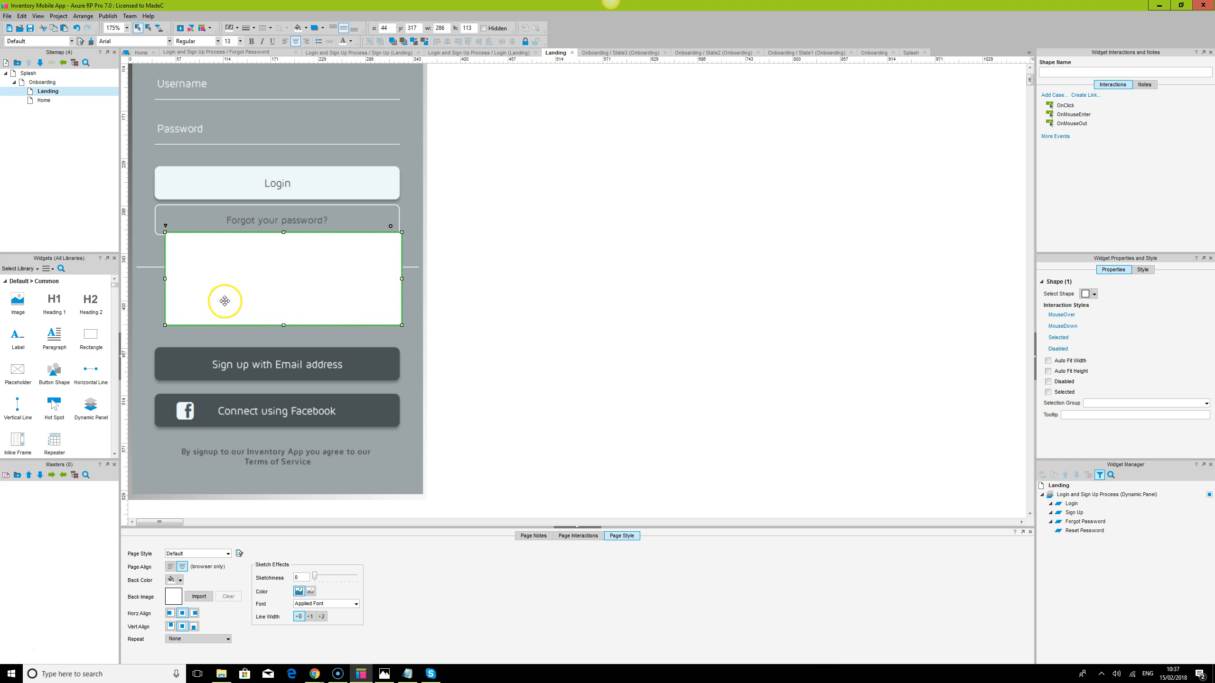
Resize the white rectangle to 296×100 and move it off the mockup to the right
{"action": "left_click", "coordinate": [400, 326]}
{"action": "left_click", "coordinate": [398, 321]}
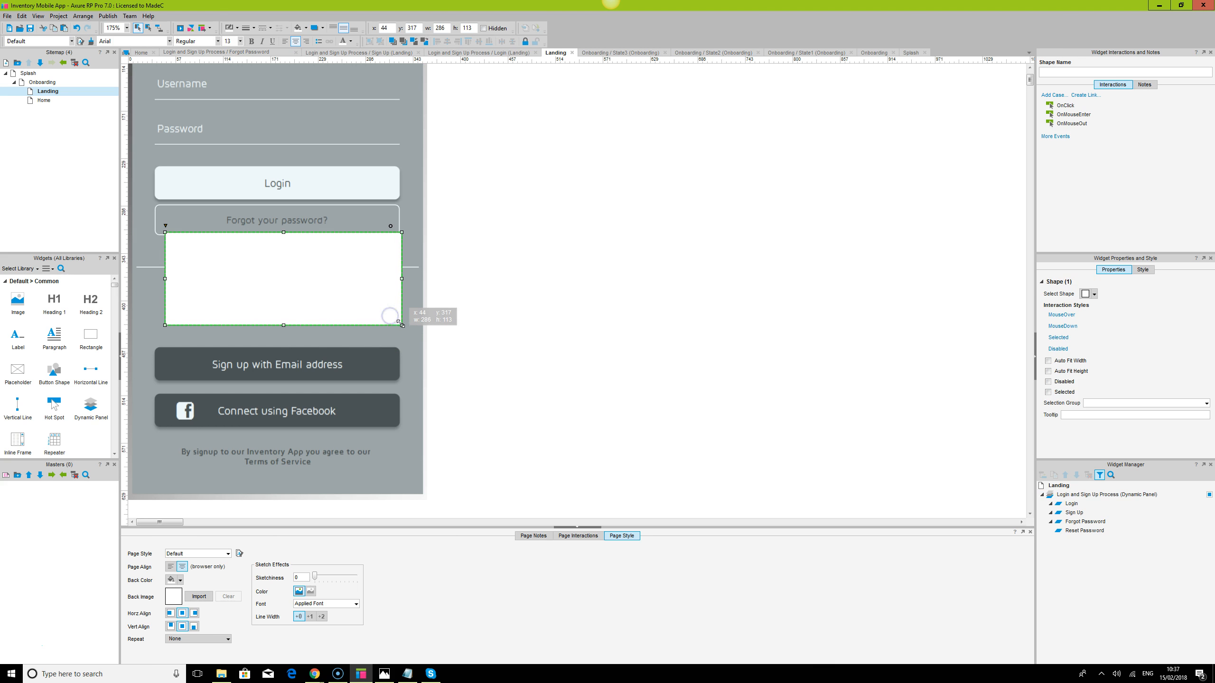
{"action": "left_click_drag", "start_coordinate": [401, 325], "coordinate": [399, 319]}
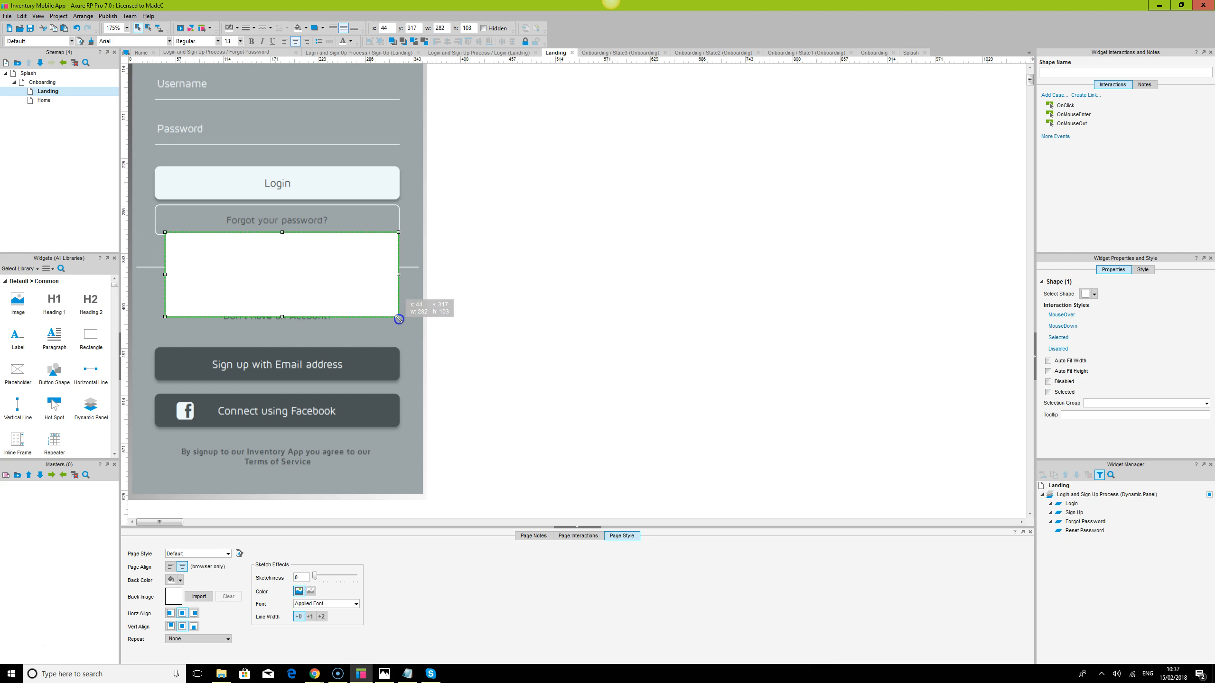
{"action": "left_click_drag", "start_coordinate": [156, 273], "coordinate": [155, 273]}
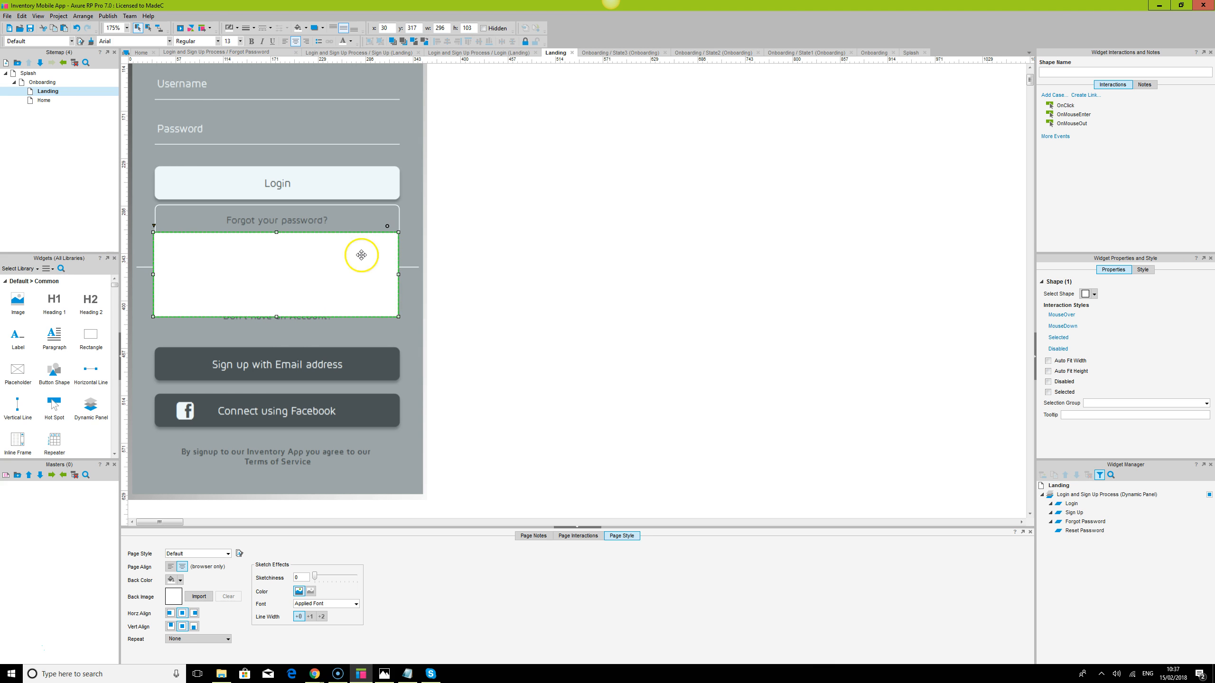
{"action": "left_click_drag", "start_coordinate": [312, 269], "coordinate": [656, 237]}
{"action": "left_click_drag", "start_coordinate": [630, 286], "coordinate": [624, 283]}
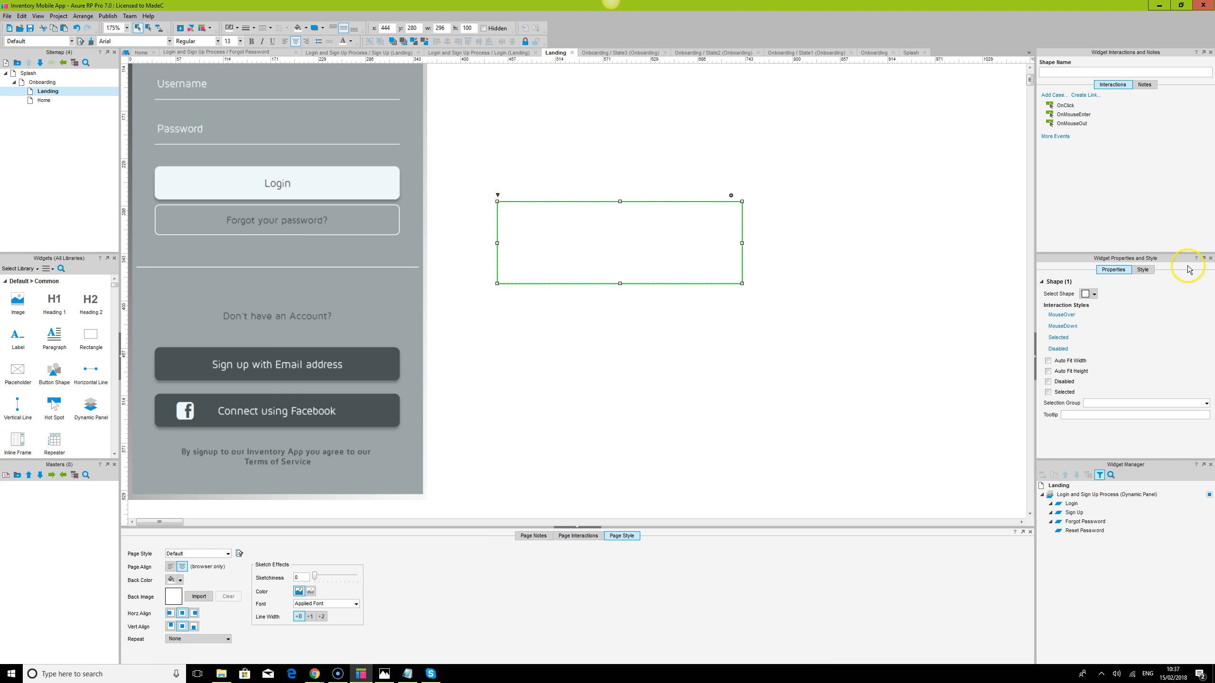
Give the rectangle rounded corners with a corner radius of 5
{"action": "left_click", "coordinate": [1142, 269]}
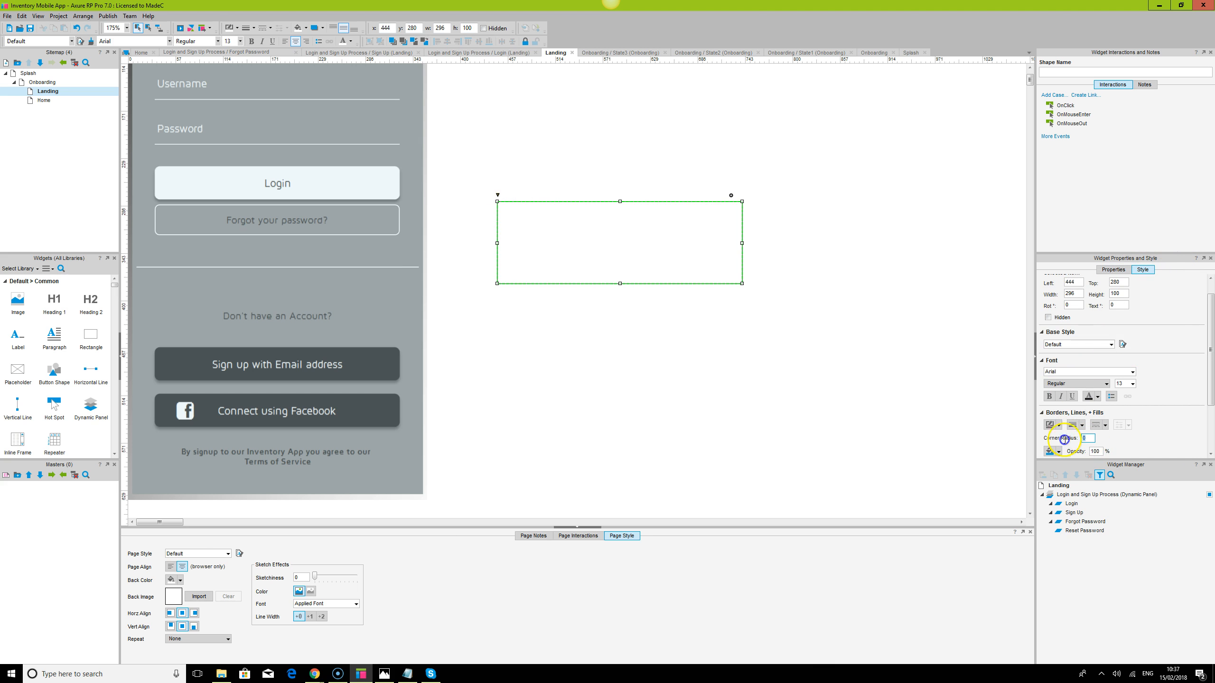
{"action": "key", "text": "Return"}
{"action": "left_click", "coordinate": [827, 375]}
{"action": "left_click", "coordinate": [556, 258]}
{"action": "left_click", "coordinate": [868, 287]}
Set the rectangle's font to Maven Pro
{"action": "left_click", "coordinate": [587, 236]}
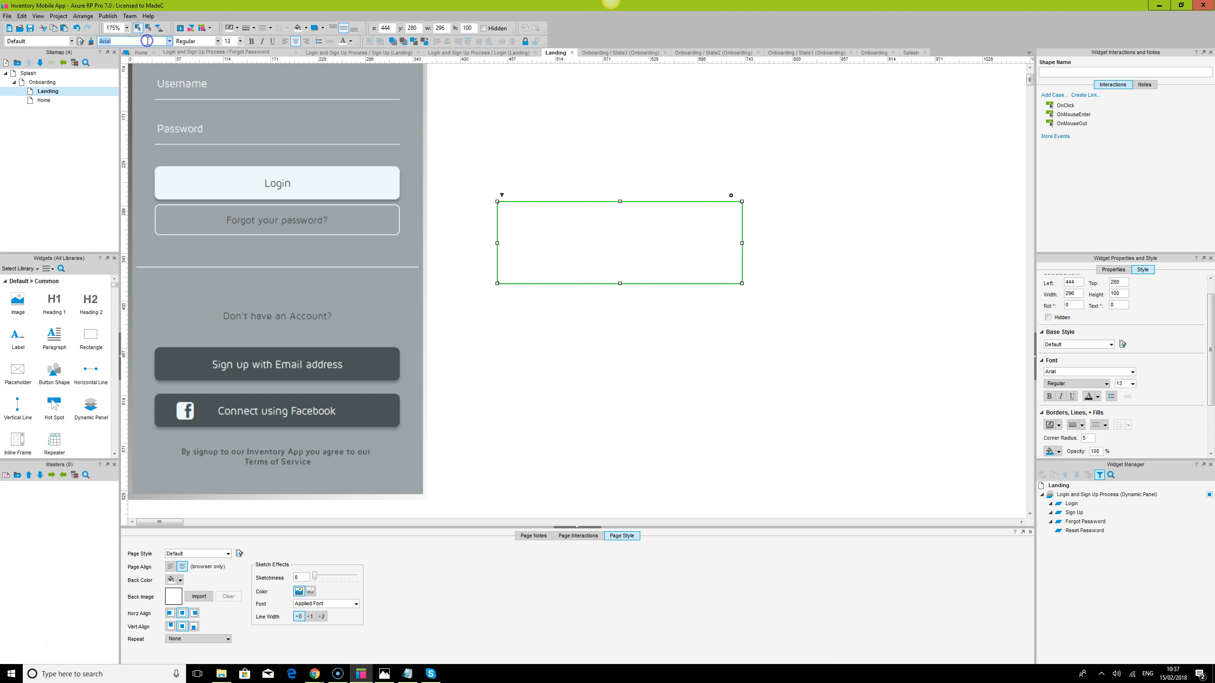
{"action": "type", "text": "Maven Pro"}
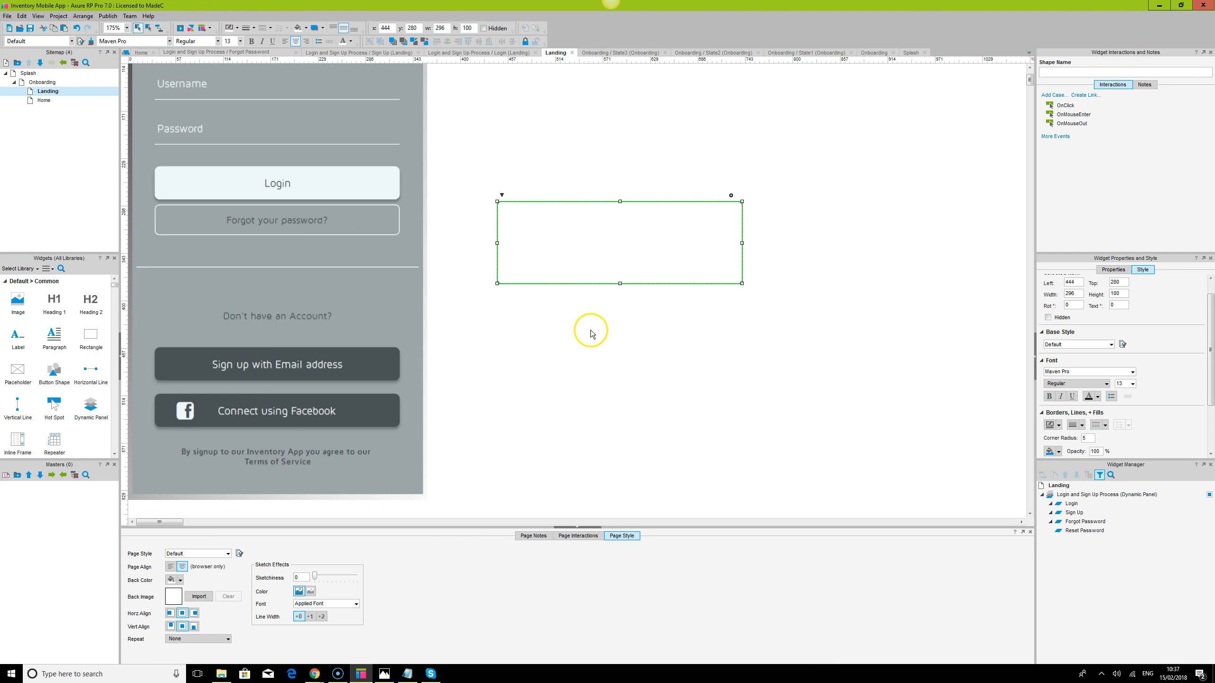
{"action": "left_click", "coordinate": [590, 330]}
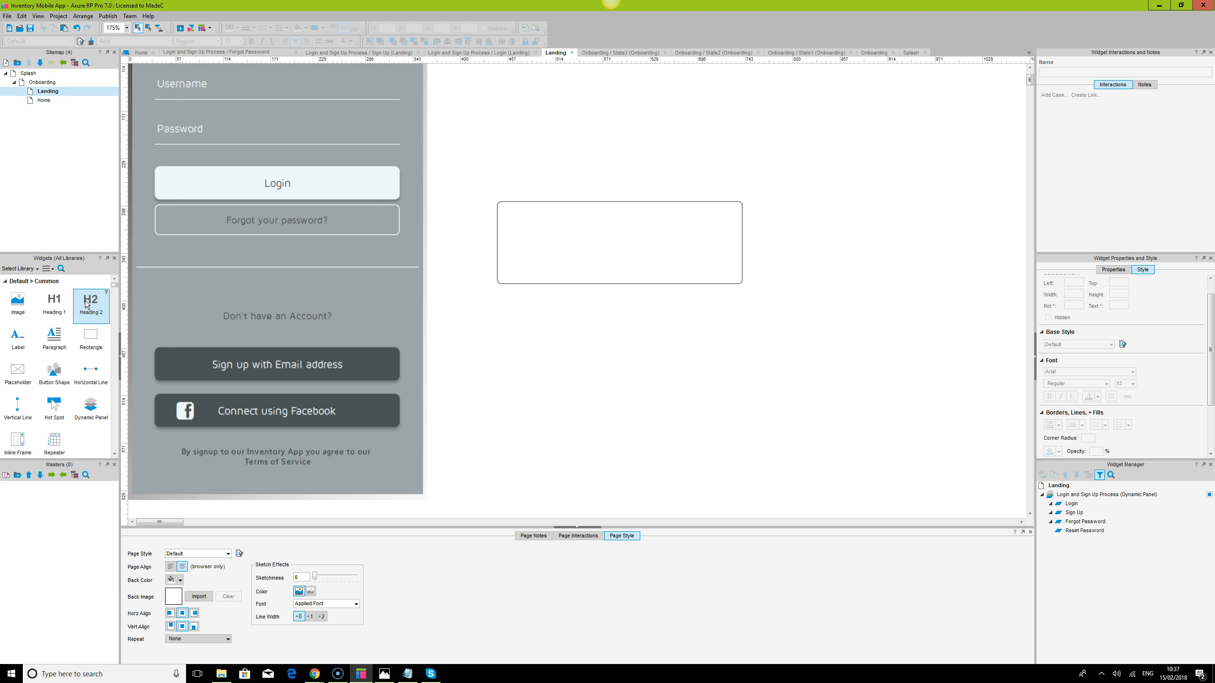
Drop a Heading 2 title into the rounded rectangle and set it in Maven Pro
{"action": "left_click", "coordinate": [610, 236]}
{"action": "left_click", "coordinate": [871, 370]}
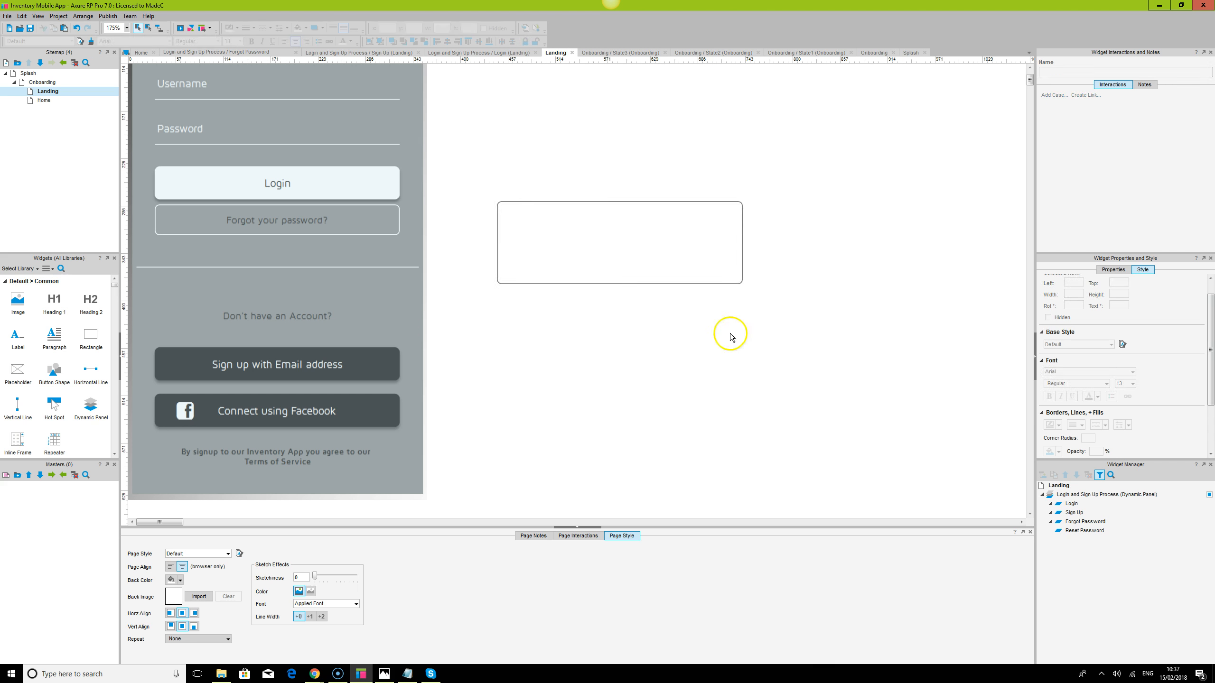
{"action": "left_click_drag", "start_coordinate": [90, 301], "coordinate": [570, 216]}
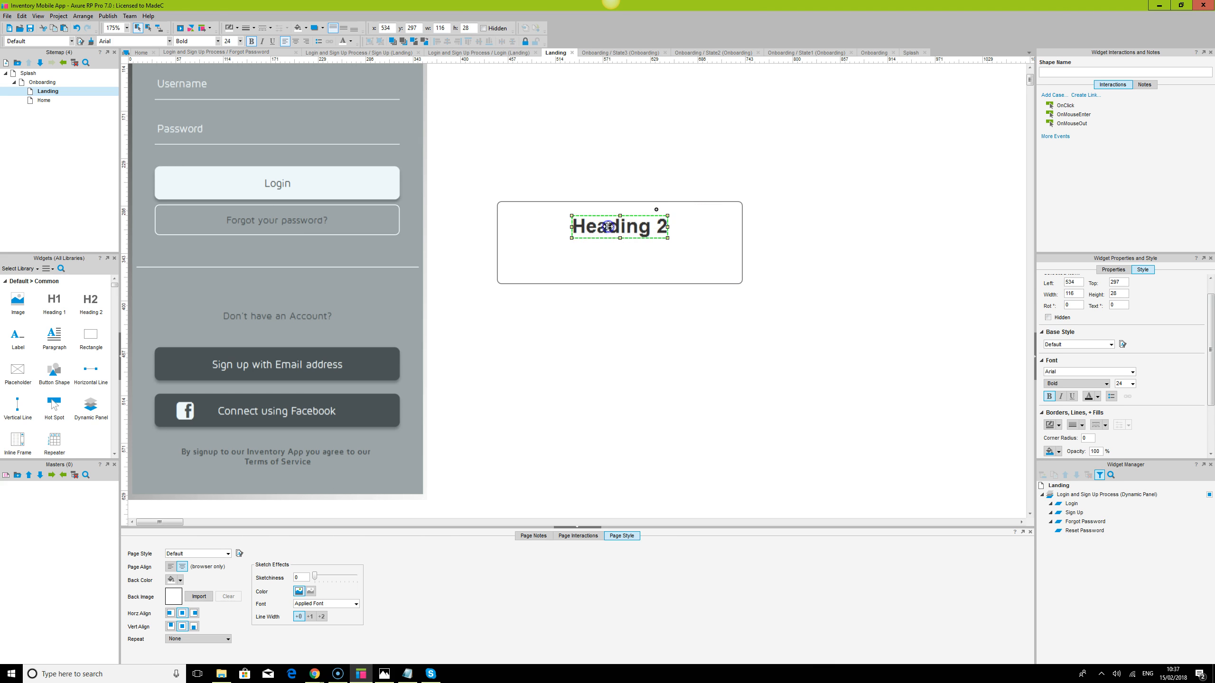
{"action": "type", "text": "Maven Pro"}
{"action": "key", "text": "Return"}
{"action": "left_click", "coordinate": [735, 365]}
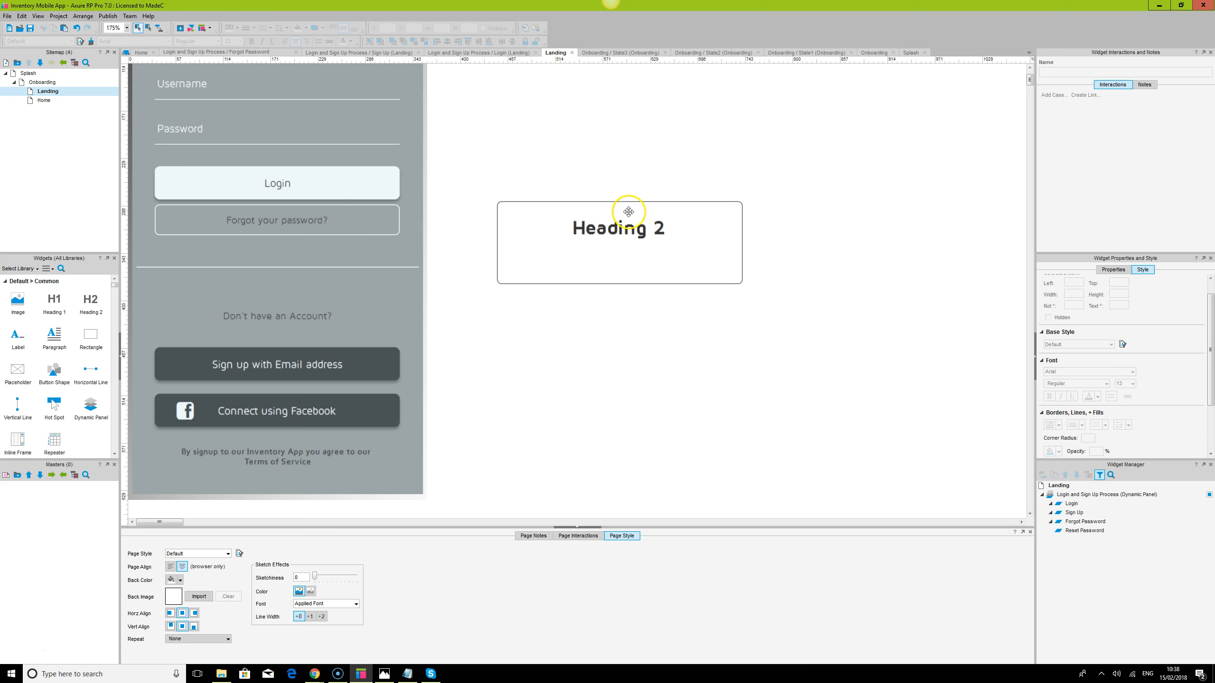
{"action": "left_click", "coordinate": [703, 227]}
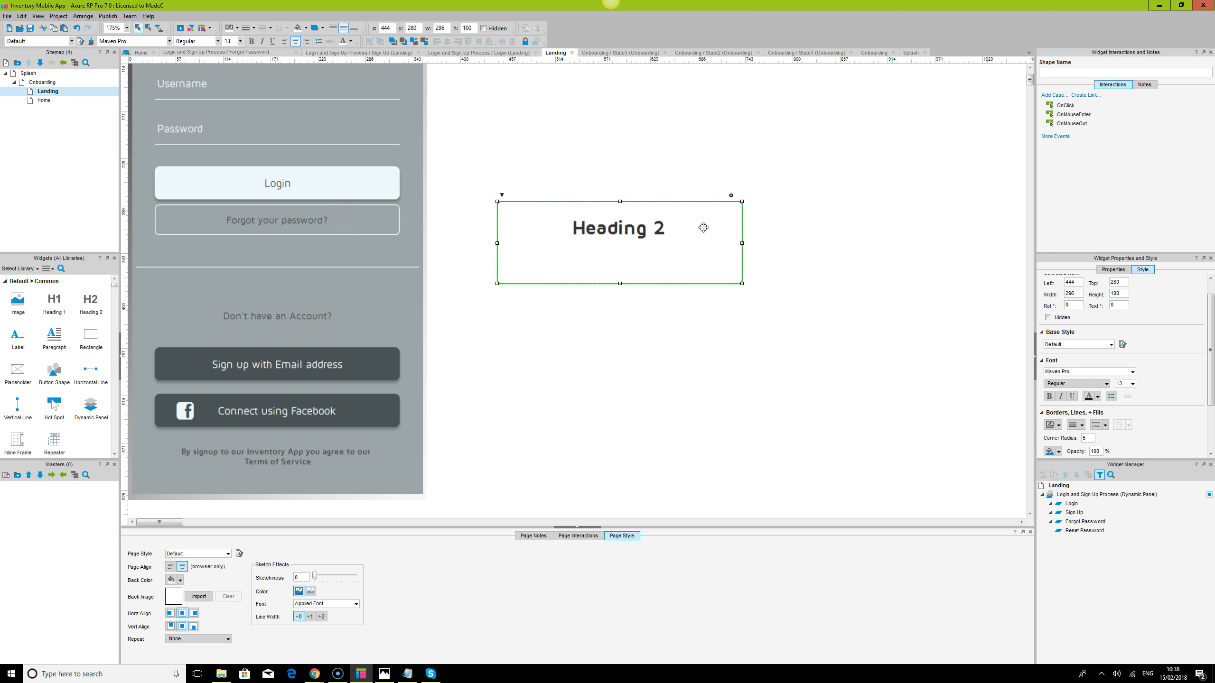
Convert the rectangle to a dynamic panel named 'Error Login Messages'
{"action": "right_click", "coordinate": [703, 227]}
{"action": "left_click", "coordinate": [770, 471]}
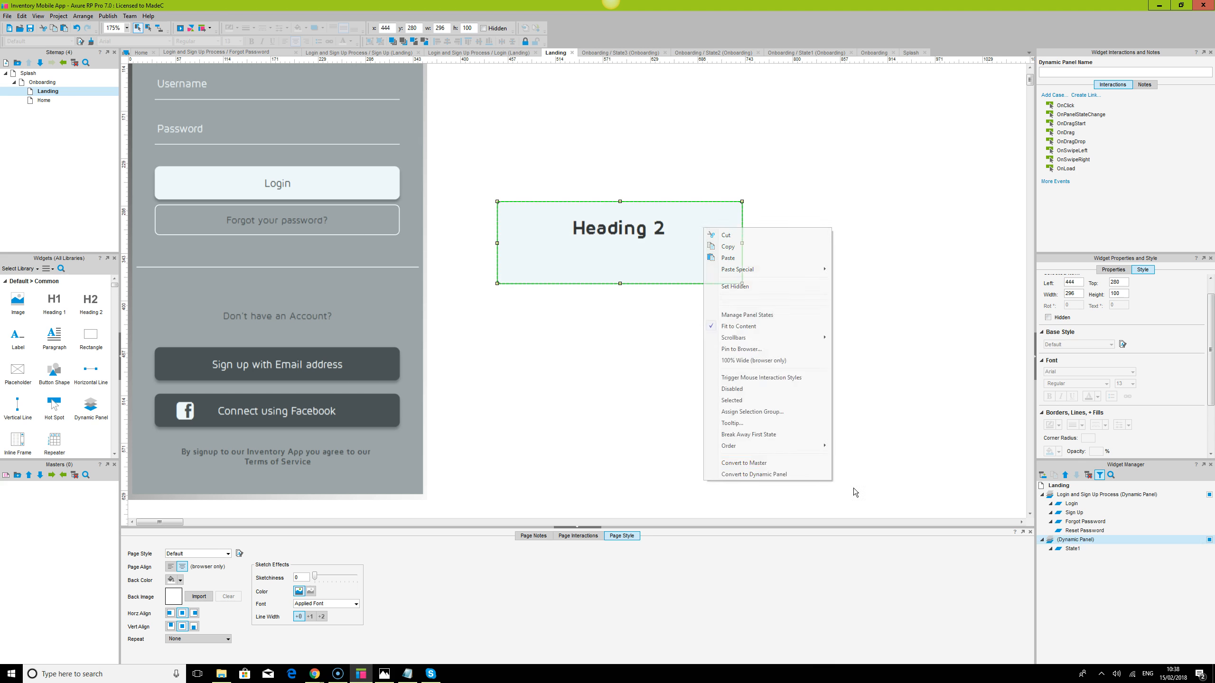
{"action": "left_click", "coordinate": [1076, 539]}
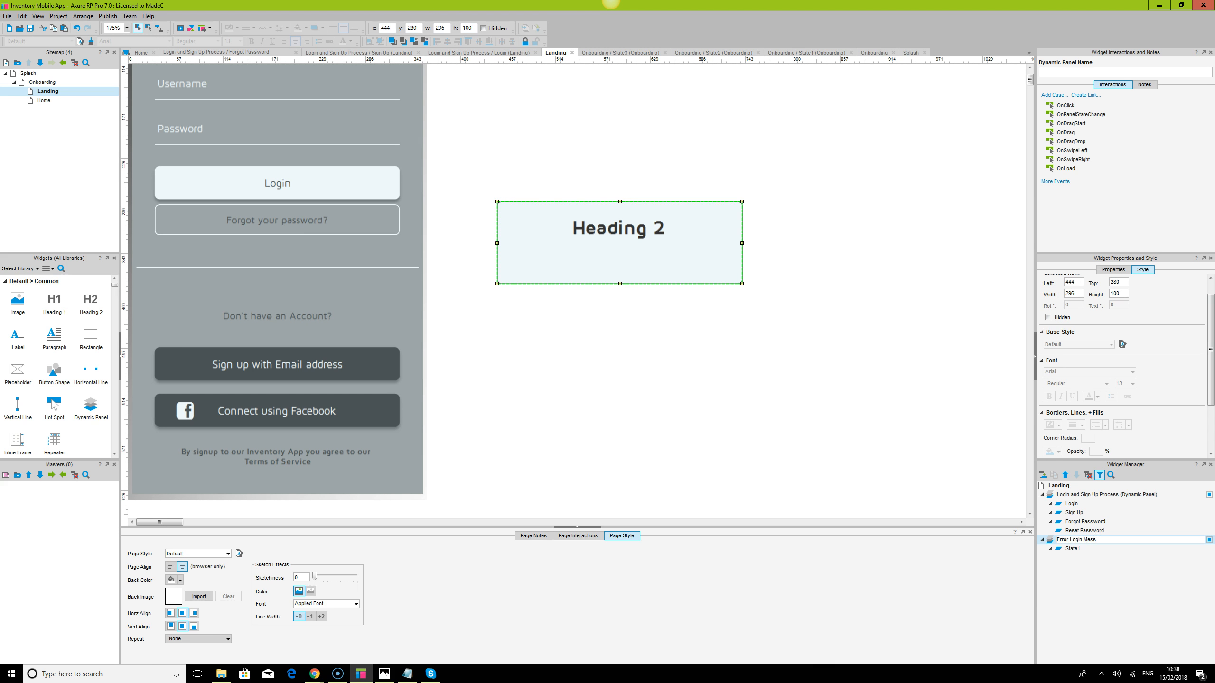
{"action": "type", "text": "Error Login Messages"}
{"action": "key", "text": "Return"}
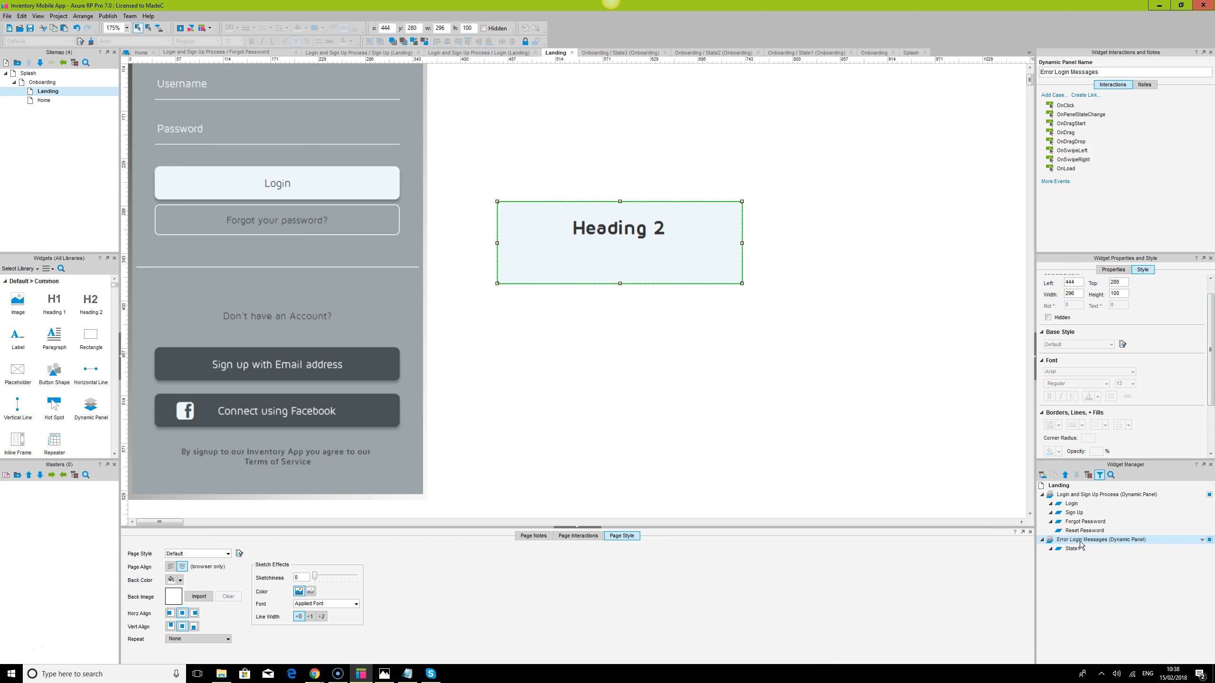
Delete the Heading 2 title and review the panel's state list
{"action": "left_click", "coordinate": [649, 230]}
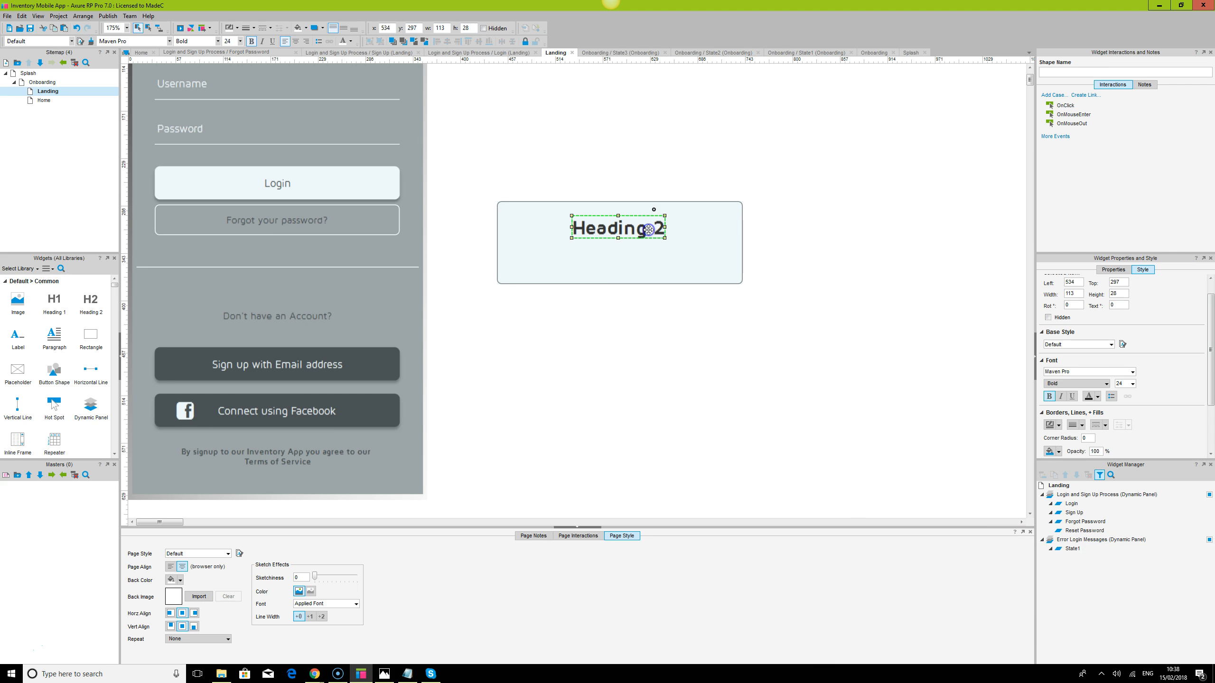
{"action": "key", "text": "Delete"}
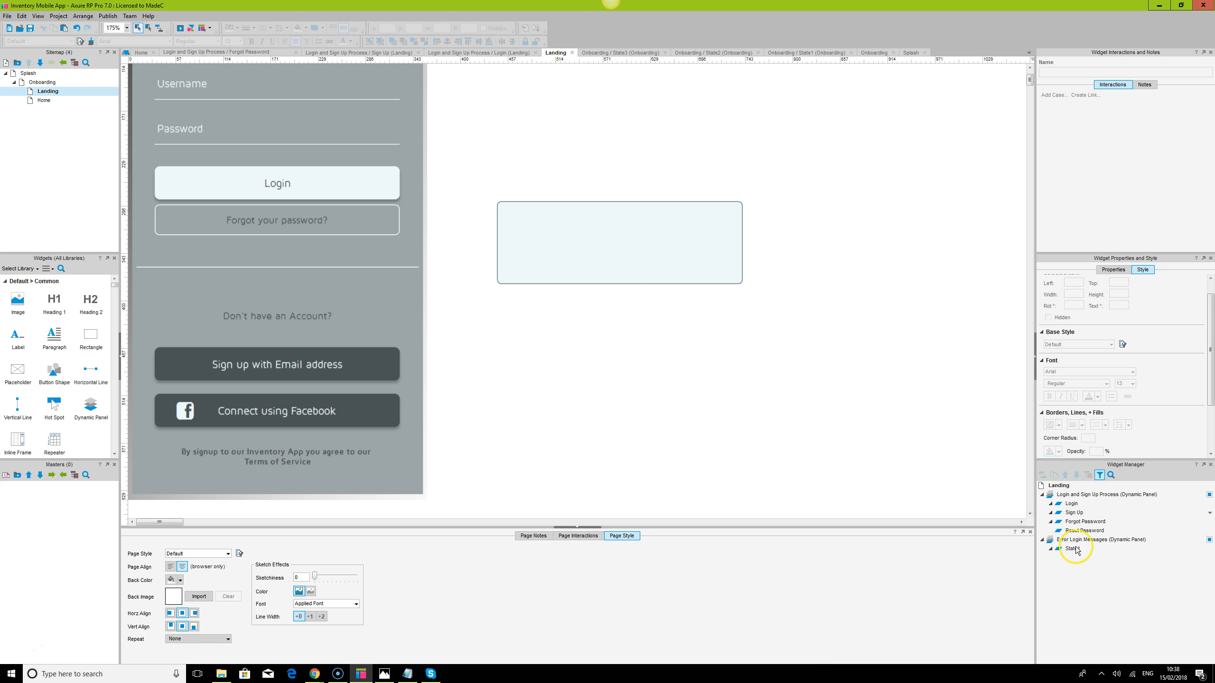
{"action": "double_click", "coordinate": [1095, 539]}
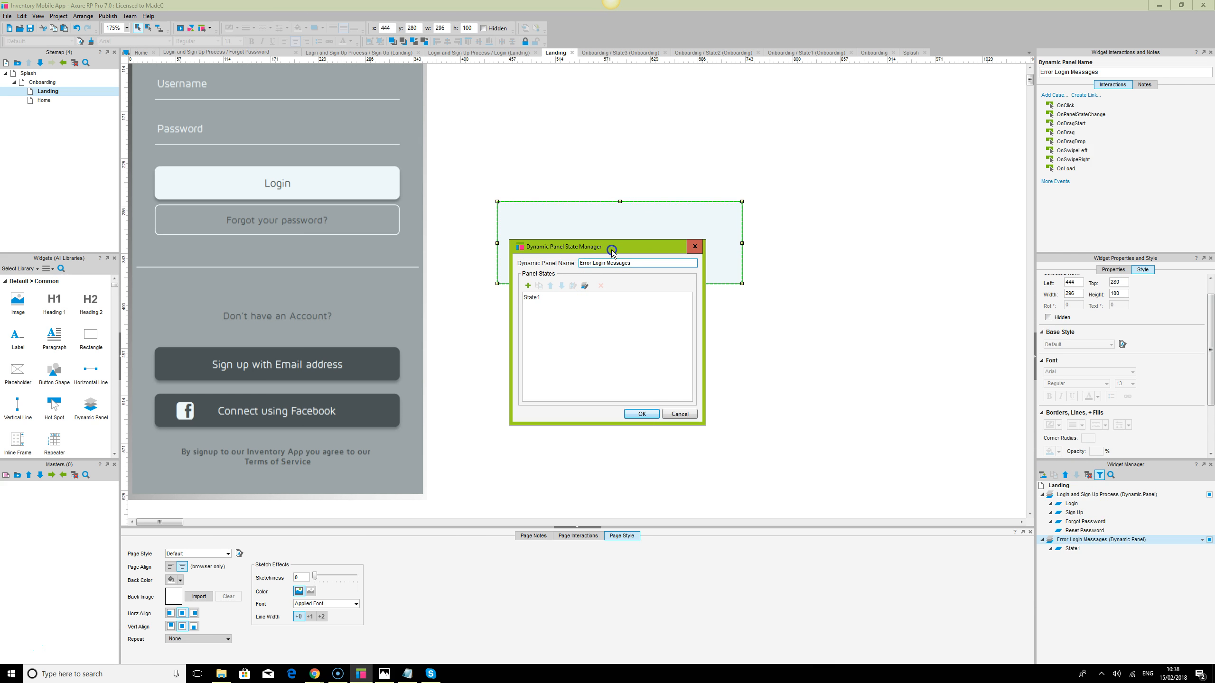
{"action": "left_click", "coordinate": [683, 413]}
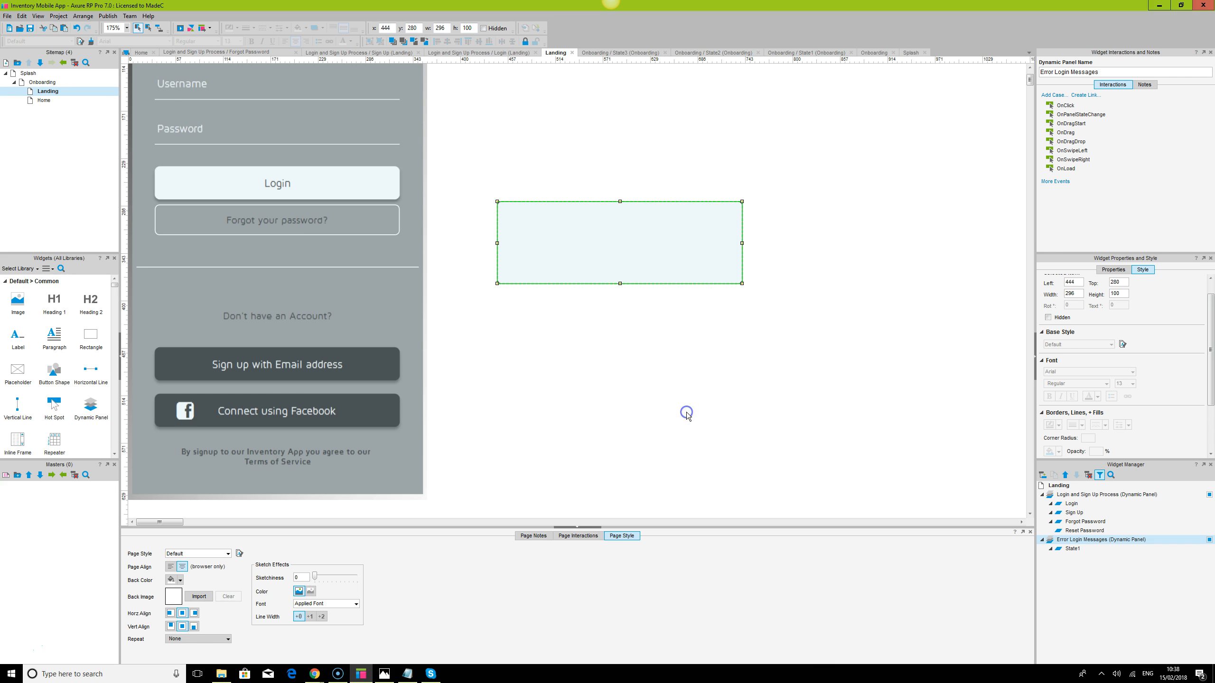
Open State1 of Error Login Messages and centre its rectangle on the canvas
{"action": "double_click", "coordinate": [1073, 548]}
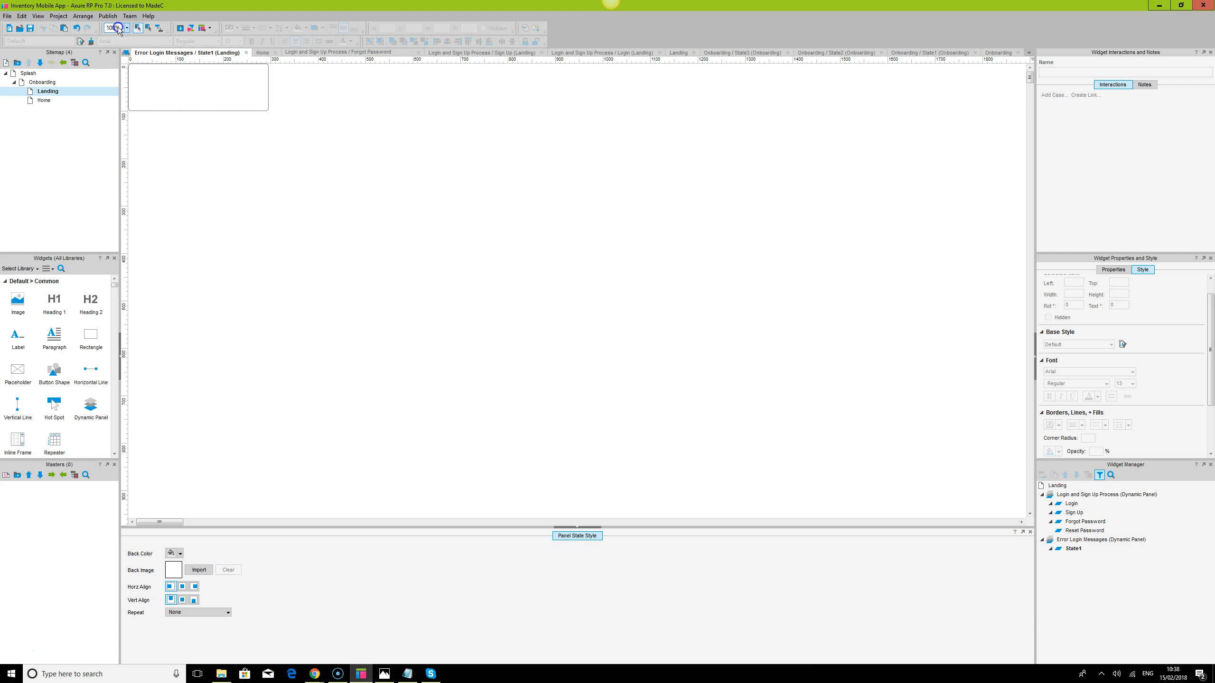
{"action": "scroll", "coordinate": [114, 27], "scroll_direction": "down", "scroll_amount": 1}
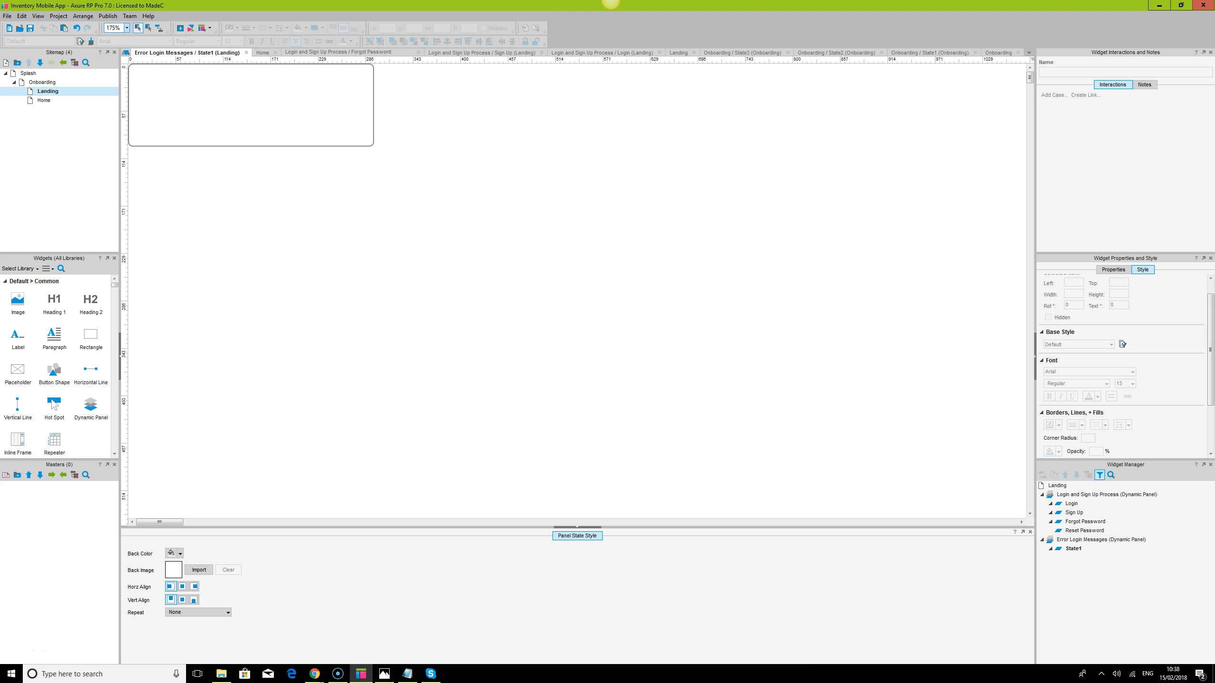
{"action": "left_click", "coordinate": [202, 79]}
{"action": "left_click_drag", "start_coordinate": [201, 79], "coordinate": [530, 211]}
{"action": "left_click", "coordinate": [565, 133]}
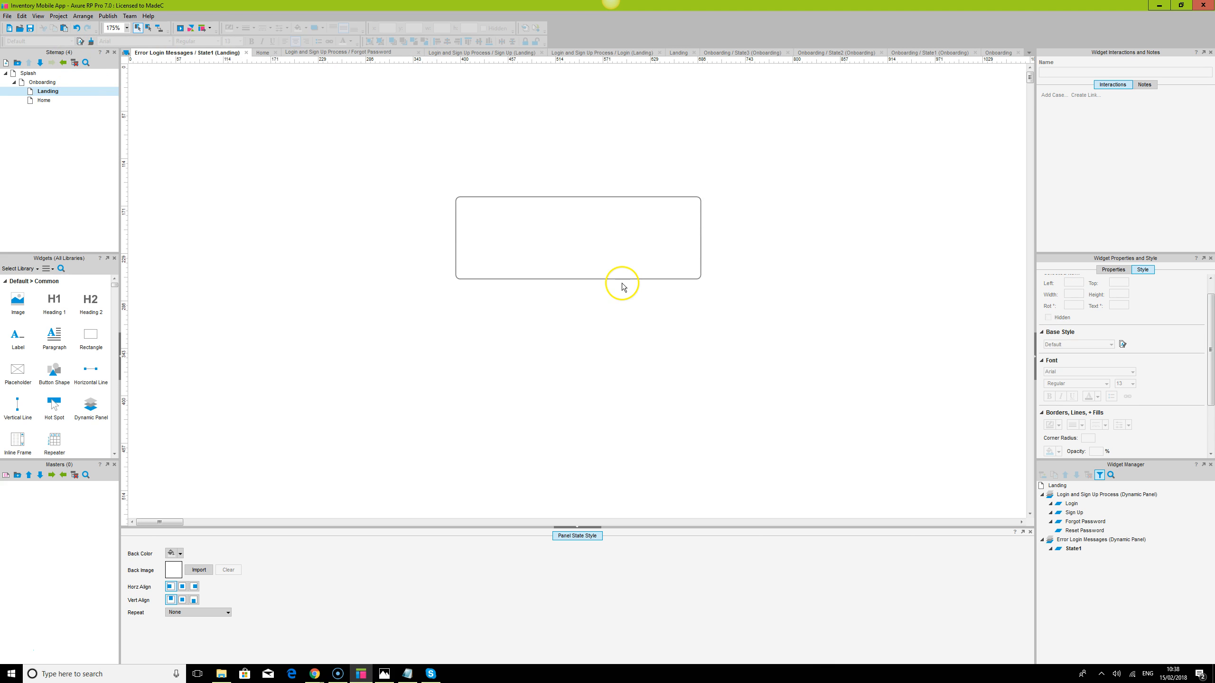
{"action": "left_click", "coordinate": [608, 224]}
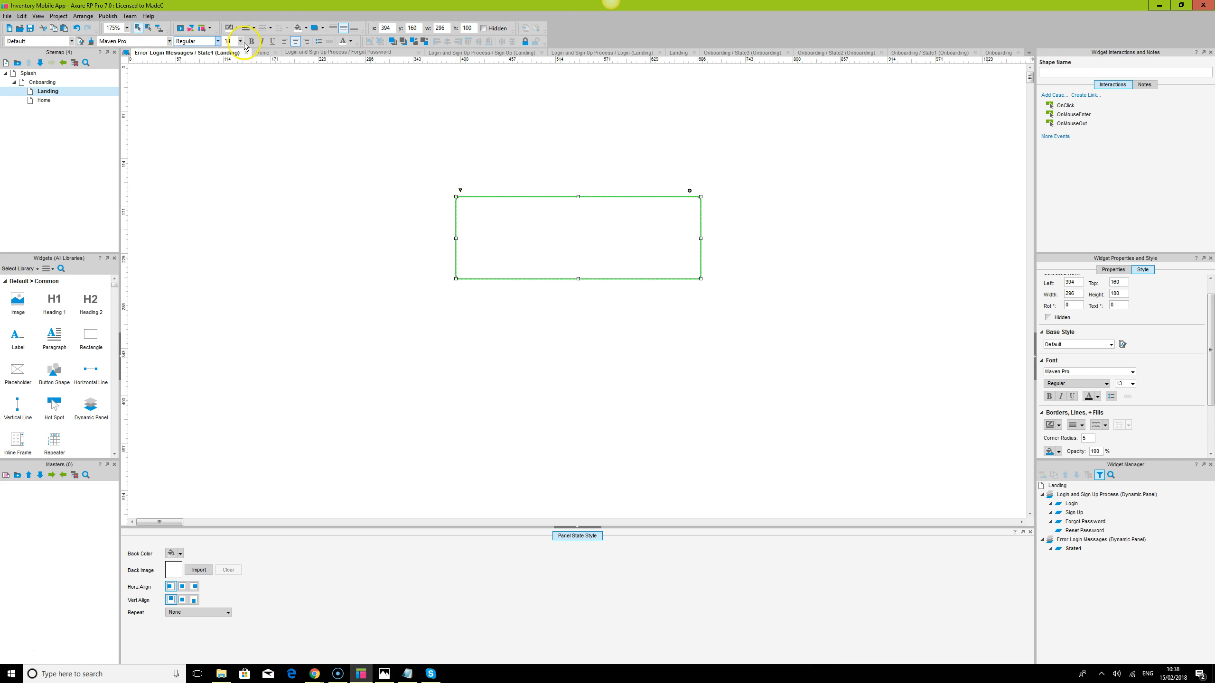
{"action": "left_click", "coordinate": [269, 27]}
{"action": "left_click", "coordinate": [224, 48]}
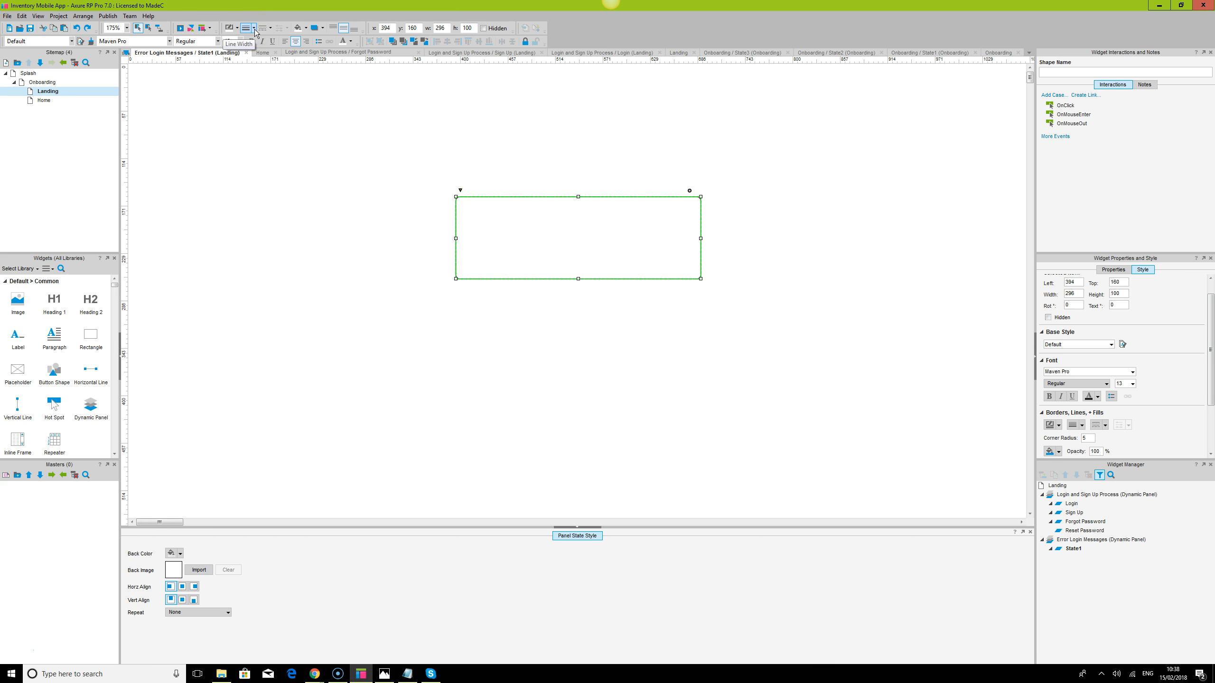
{"action": "left_click", "coordinate": [232, 367]}
Place a Heading 2 title inside the rectangle and edit its text
{"action": "left_click_drag", "start_coordinate": [90, 300], "coordinate": [520, 217]}
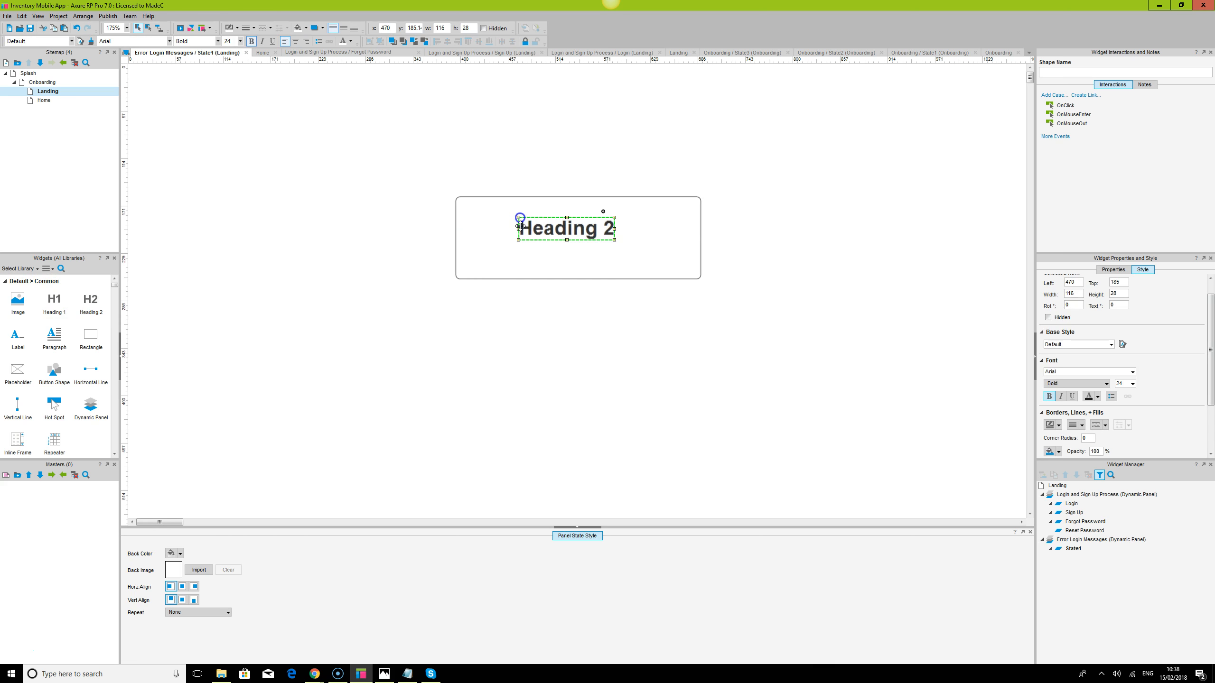
{"action": "double_click", "coordinate": [567, 232]}
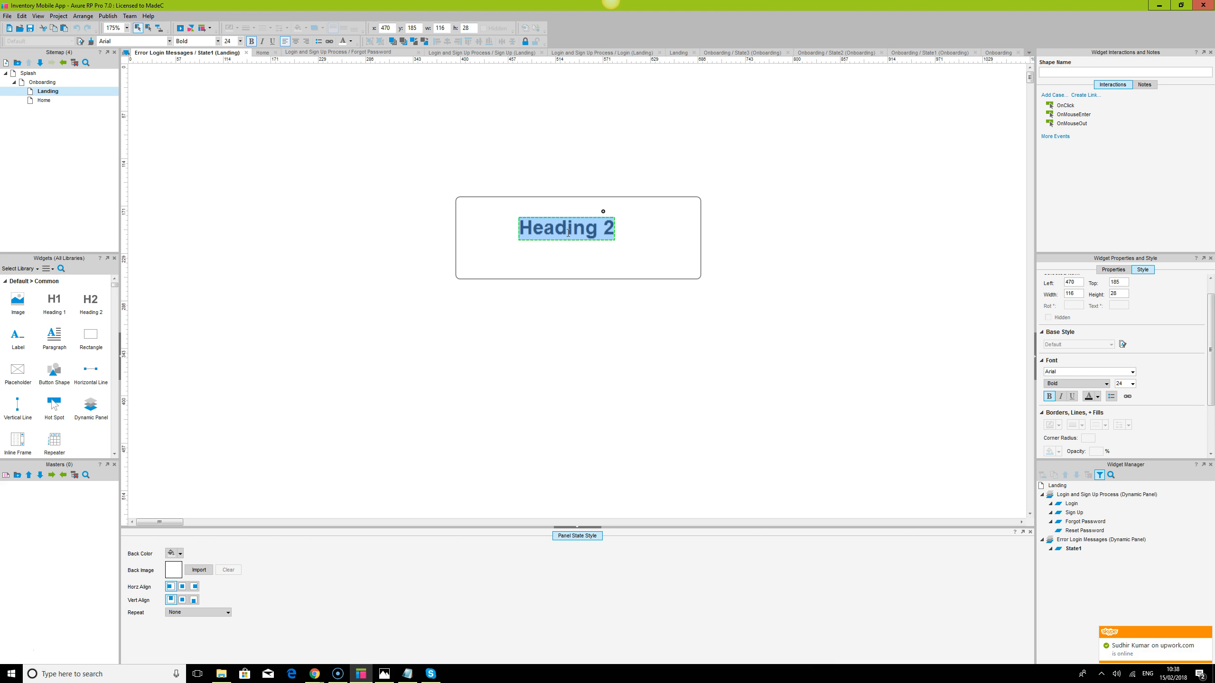
{"action": "left_click", "coordinate": [645, 347]}
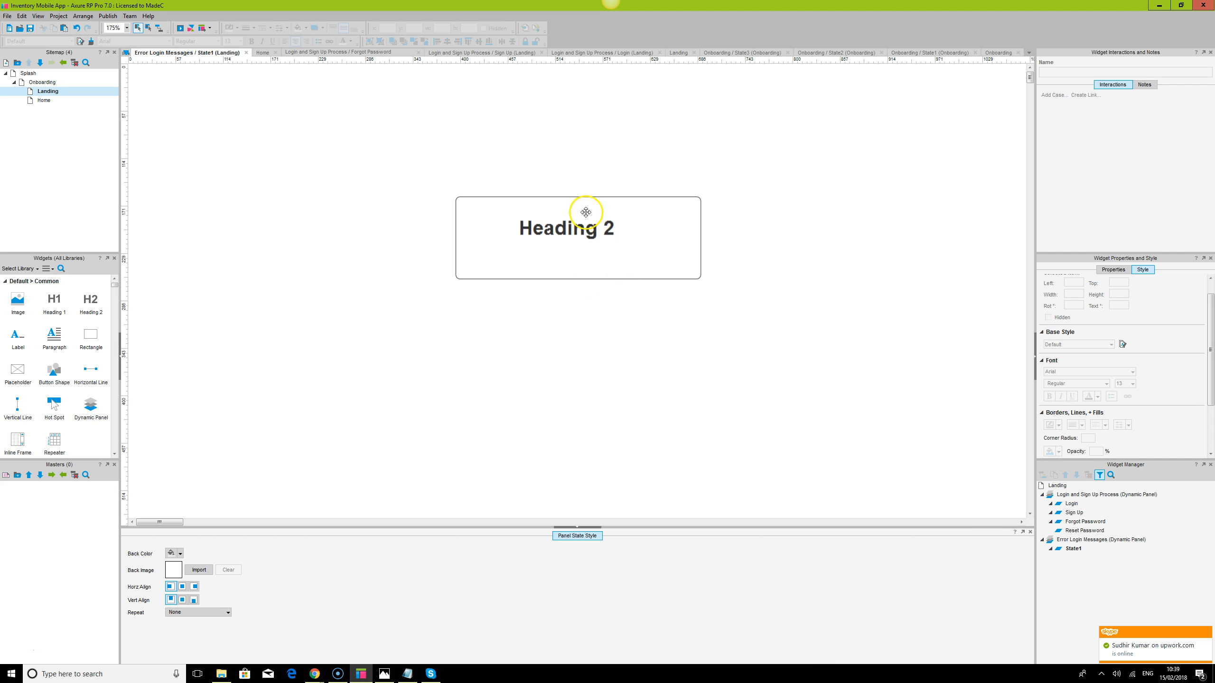
{"action": "left_click", "coordinate": [1073, 549]}
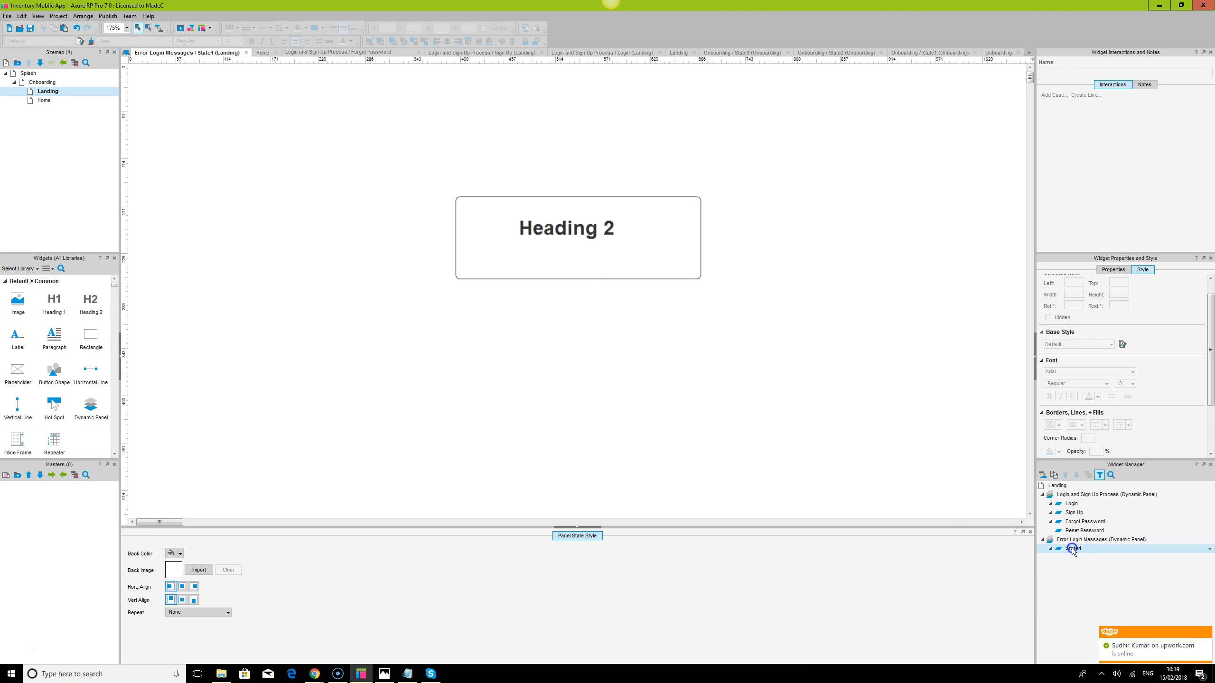
Rename State1 to 'No username and' and reopen it for editing
{"action": "left_click", "coordinate": [1073, 550]}
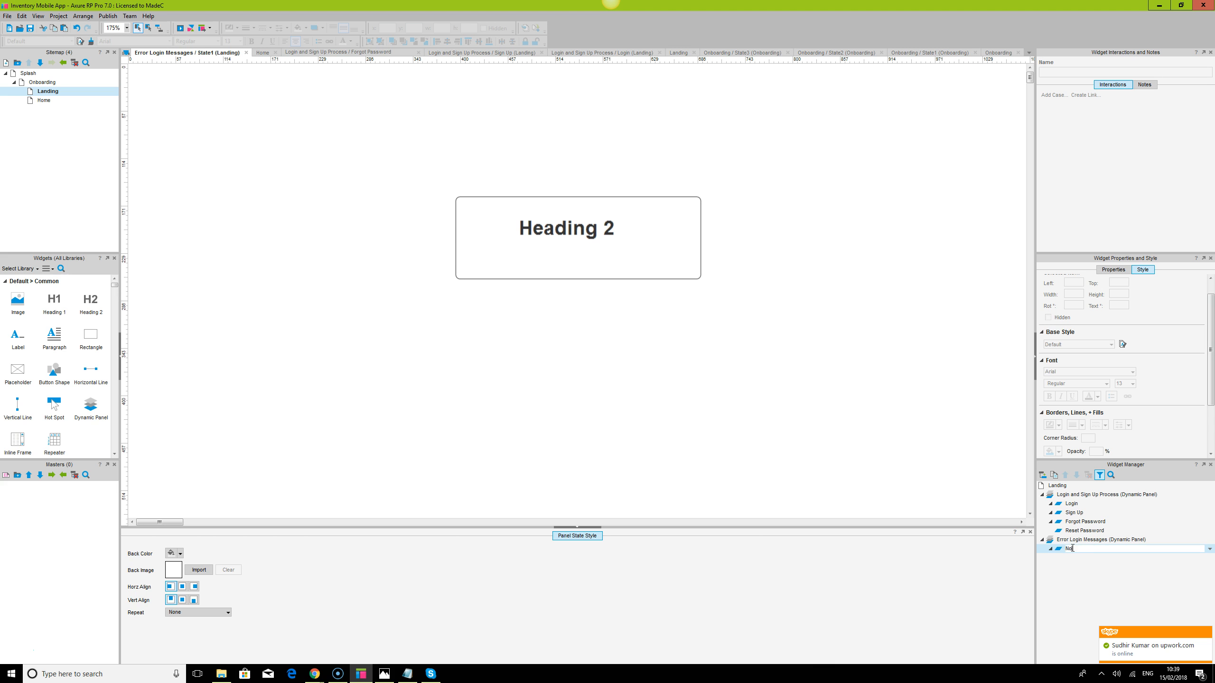
{"action": "type", "text": "No username and Password Error msg"}
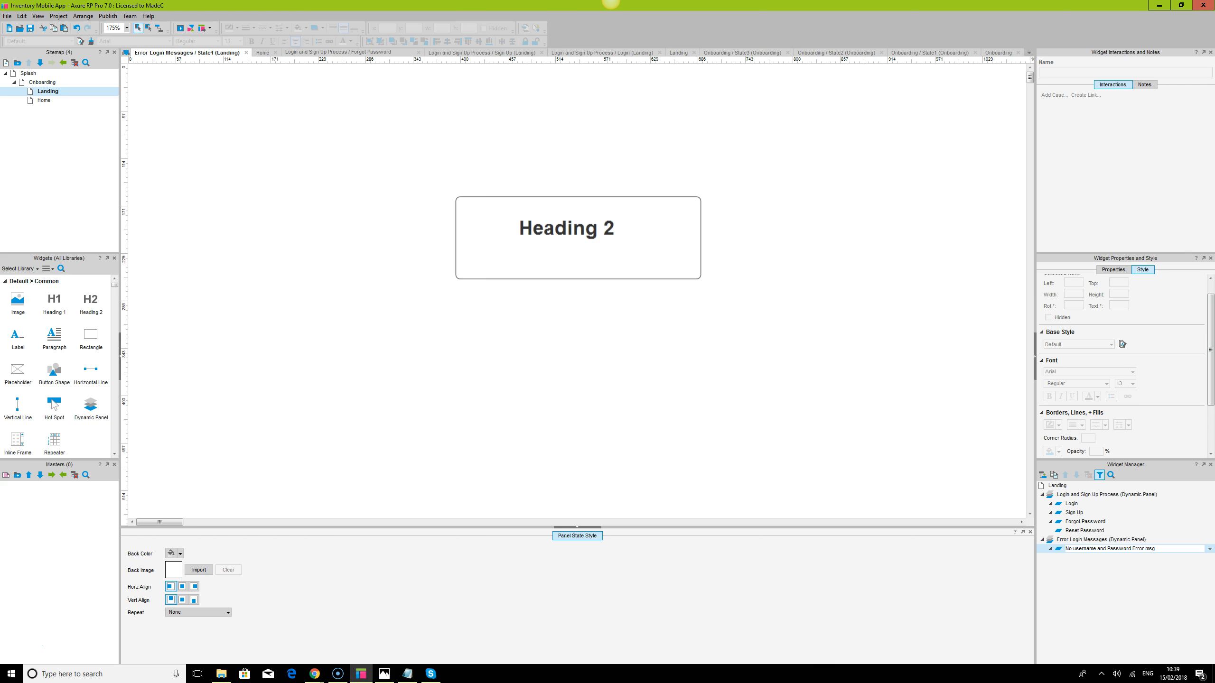
{"action": "double_click", "coordinate": [1109, 549]}
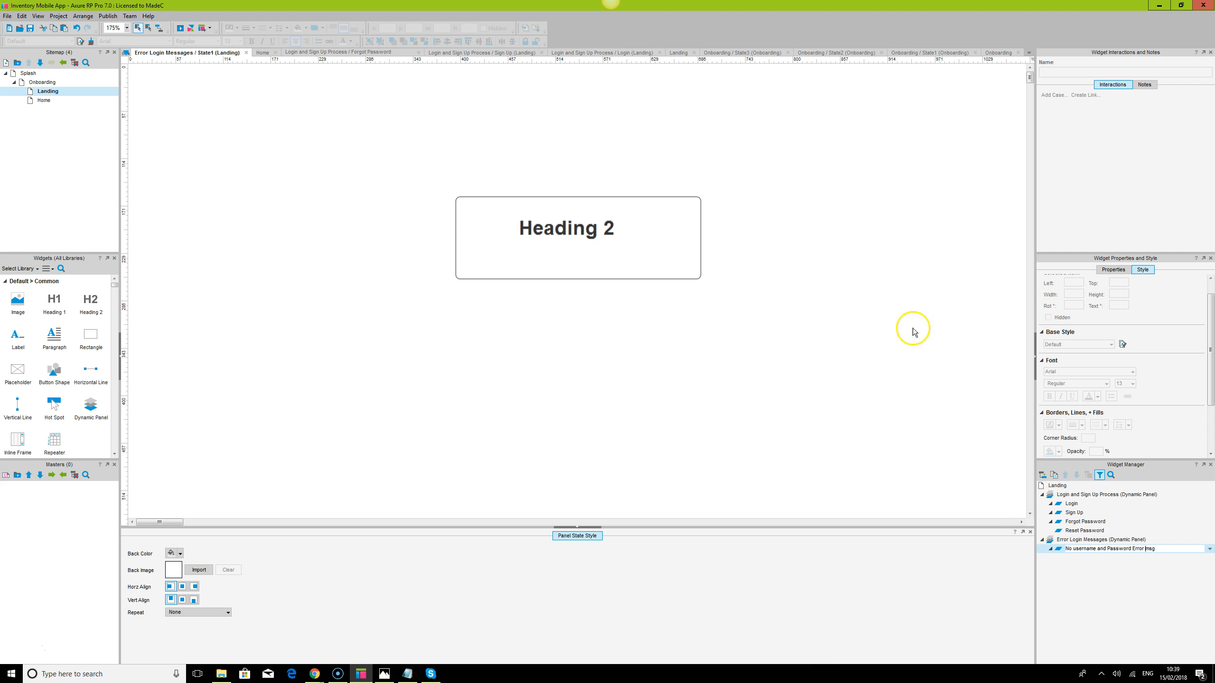
Set the Heading 2 title's font to Maven Pro
{"action": "left_click", "coordinate": [590, 230]}
{"action": "double_click", "coordinate": [589, 228]}
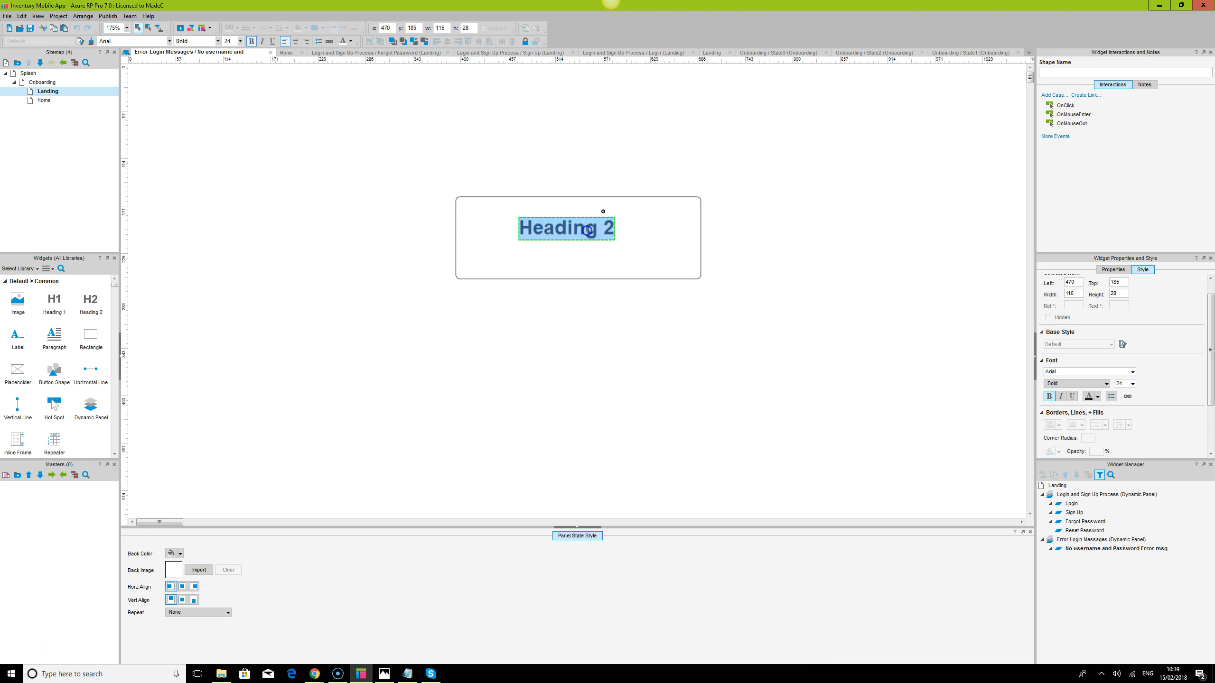
{"action": "left_click", "coordinate": [906, 271]}
{"action": "left_click", "coordinate": [599, 233]}
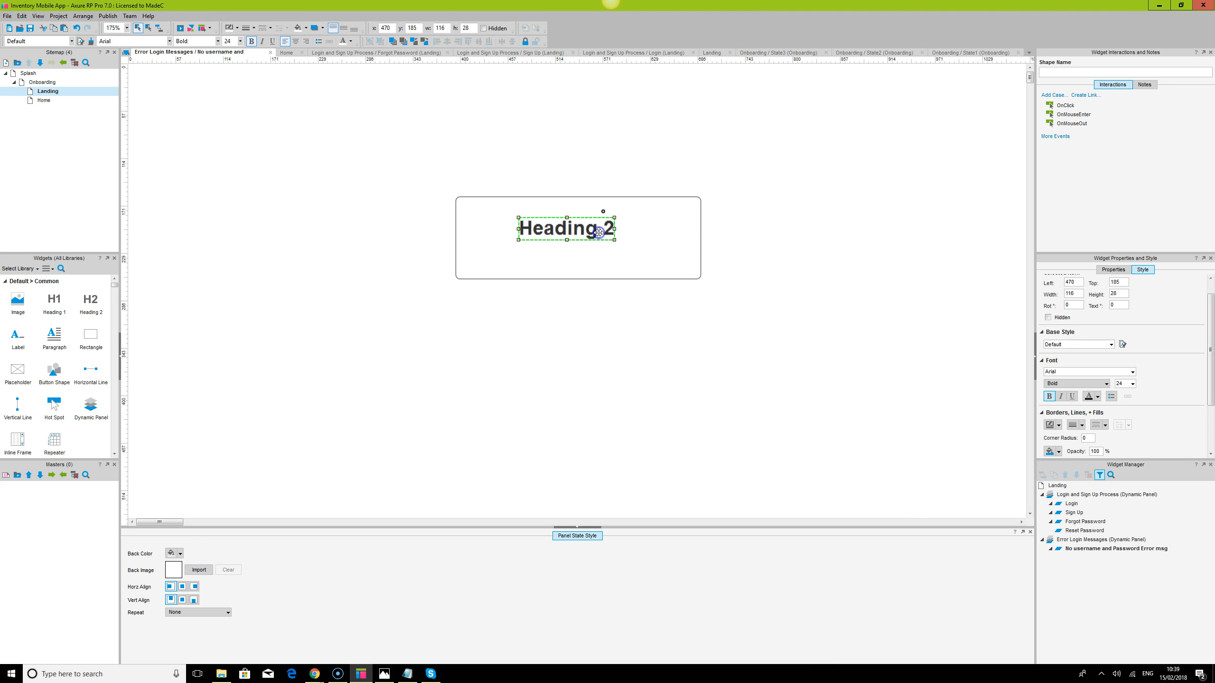
{"action": "left_click", "coordinate": [131, 40]}
{"action": "type", "text": "Maven Pro"}
{"action": "key", "text": "Return"}
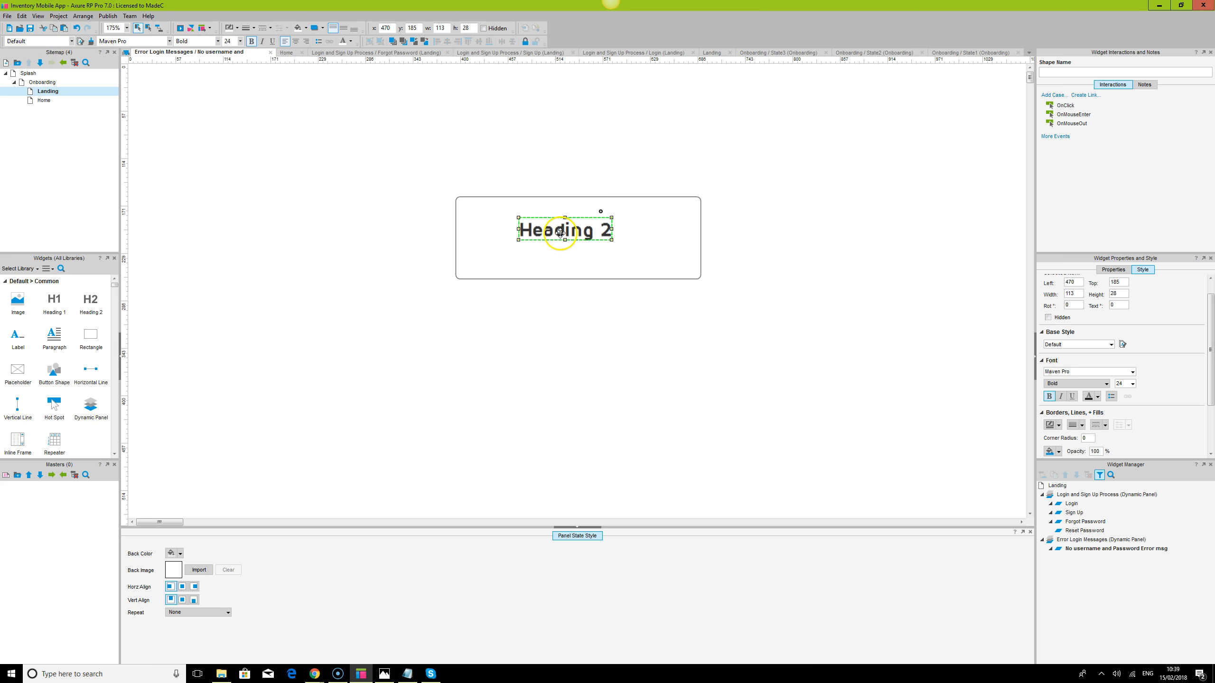
Move the heading out below the rounded message box
{"action": "double_click", "coordinate": [560, 232]}
{"action": "left_click", "coordinate": [571, 232]}
{"action": "double_click", "coordinate": [574, 230]}
{"action": "left_click", "coordinate": [539, 372]}
{"action": "left_click", "coordinate": [542, 232]}
{"action": "left_click", "coordinate": [541, 232]}
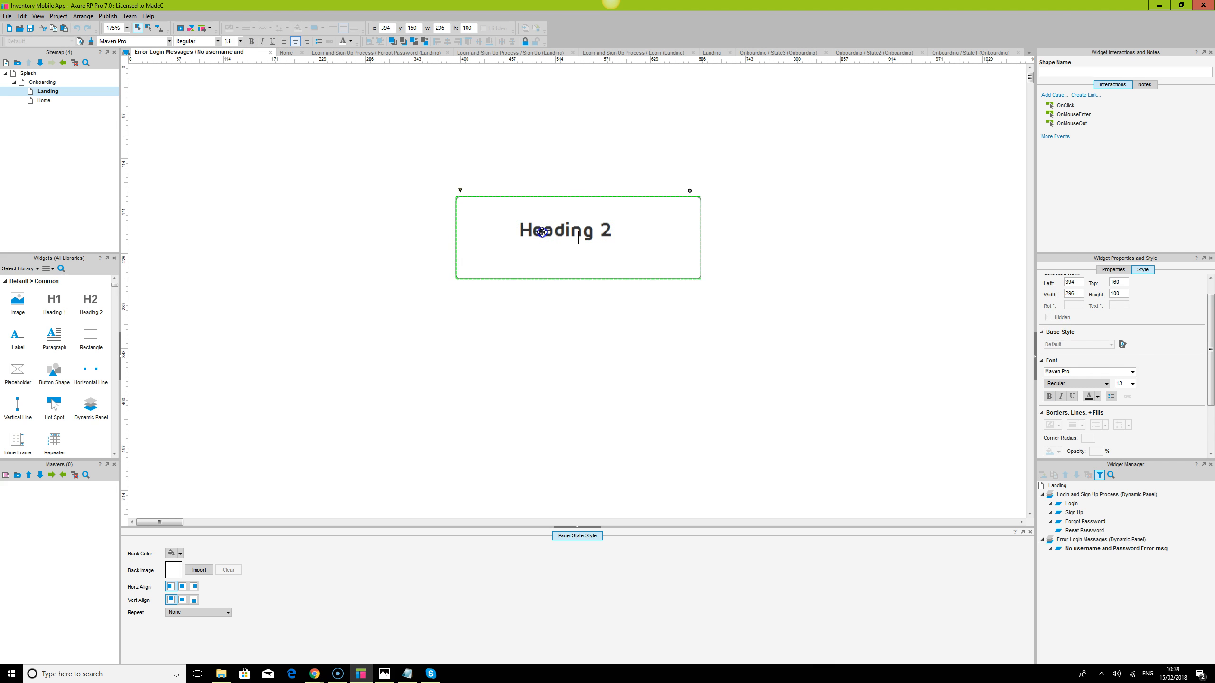
{"action": "left_click", "coordinate": [558, 227]}
{"action": "left_click_drag", "start_coordinate": [559, 227], "coordinate": [566, 324]}
Make the heading read 'Please enter your username and password' at font size 14
{"action": "type", "text": "P"}
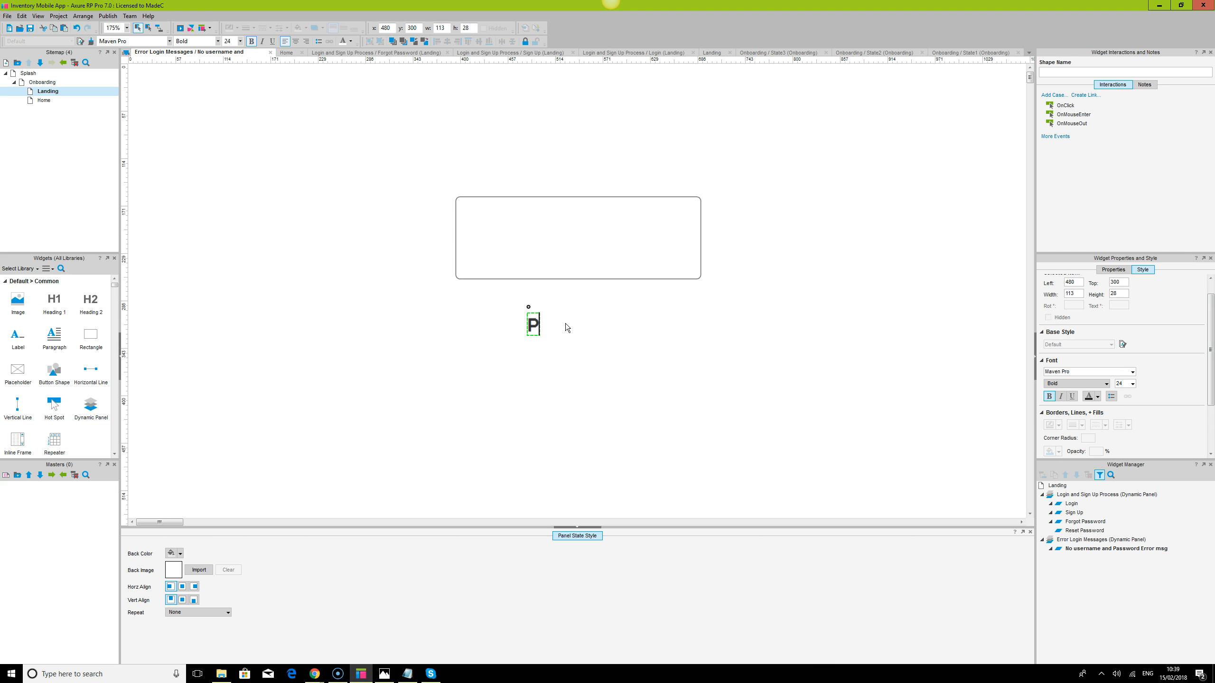
{"action": "type", "text": "lease enter"}
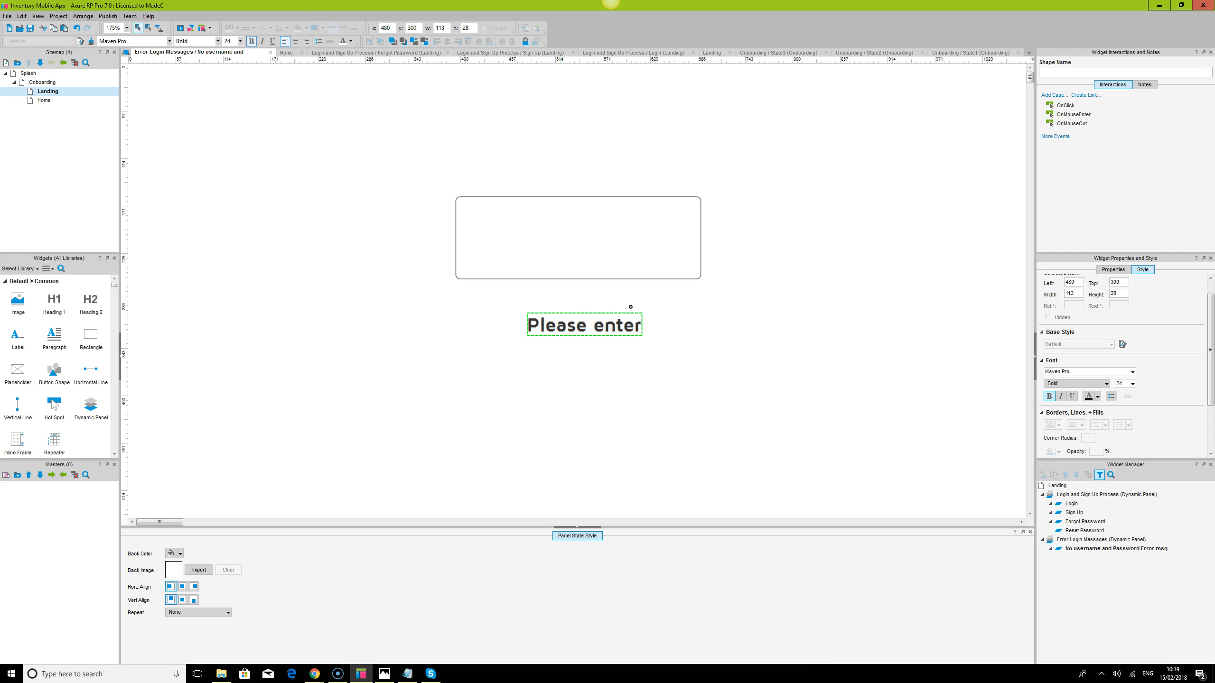
{"action": "type", "text": " your username an"}
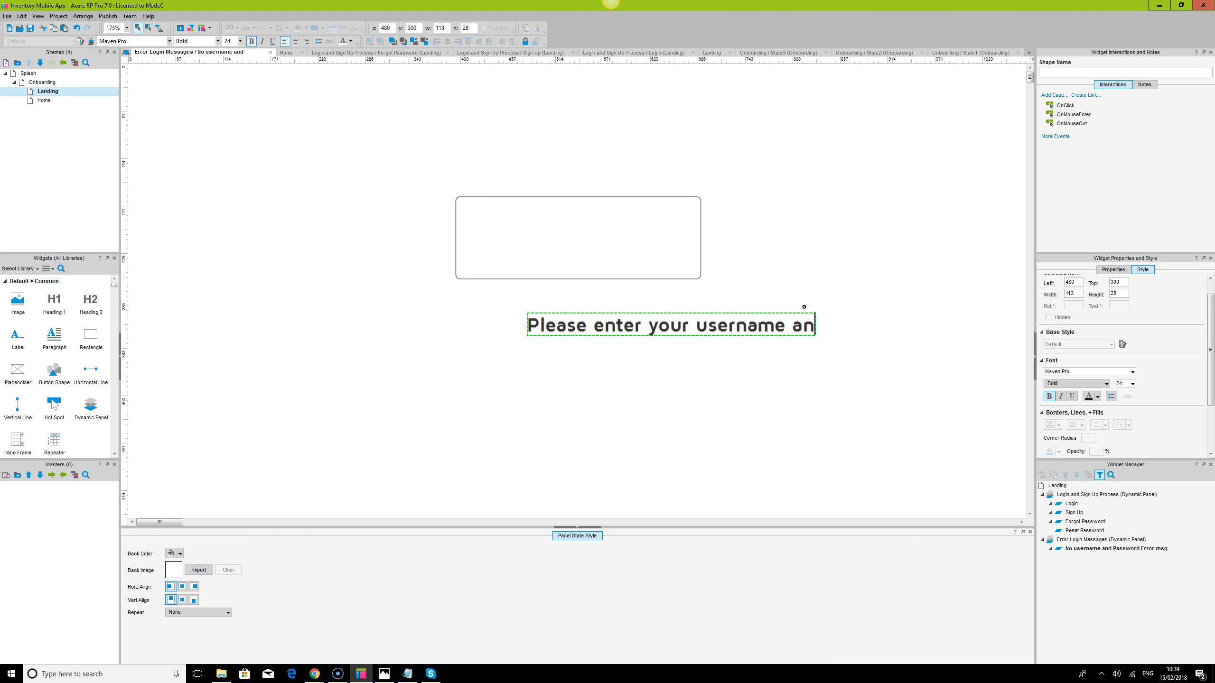
{"action": "type", "text": "d password"}
{"action": "left_click", "coordinate": [661, 471]}
{"action": "left_click", "coordinate": [717, 330]}
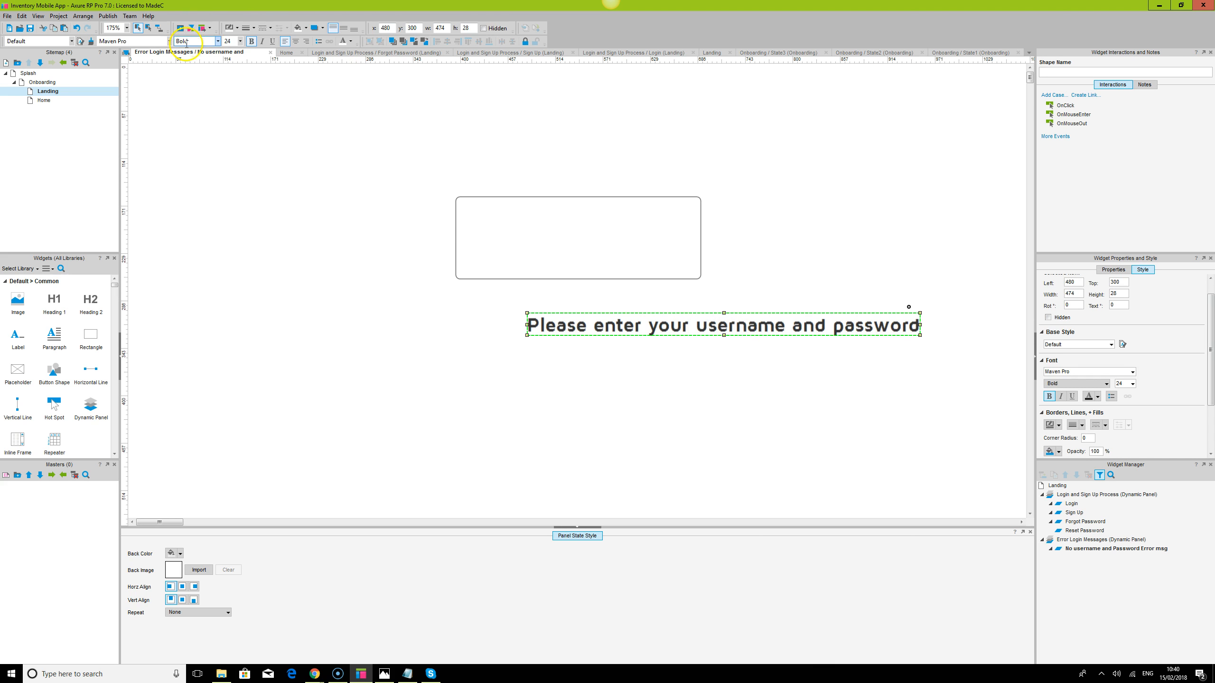
{"action": "left_click", "coordinate": [235, 42]}
{"action": "type", "text": "14"}
{"action": "key", "text": "Return"}
Fit the message inside the box on two lines and copy it below the box
{"action": "left_click_drag", "start_coordinate": [629, 320], "coordinate": [565, 230]}
{"action": "left_click_drag", "start_coordinate": [699, 234], "coordinate": [638, 264]}
{"action": "mouse_move", "coordinate": [561, 237]}
{"action": "left_mouse_down"}
{"action": "mouse_move", "coordinate": [578, 219]}
{"action": "mouse_move", "coordinate": [581, 229]}
{"action": "left_mouse_up"}
{"action": "mouse_move", "coordinate": [657, 235]}
{"action": "left_mouse_down"}
{"action": "mouse_move", "coordinate": [688, 233]}
{"action": "mouse_move", "coordinate": [678, 234]}
{"action": "left_mouse_up"}
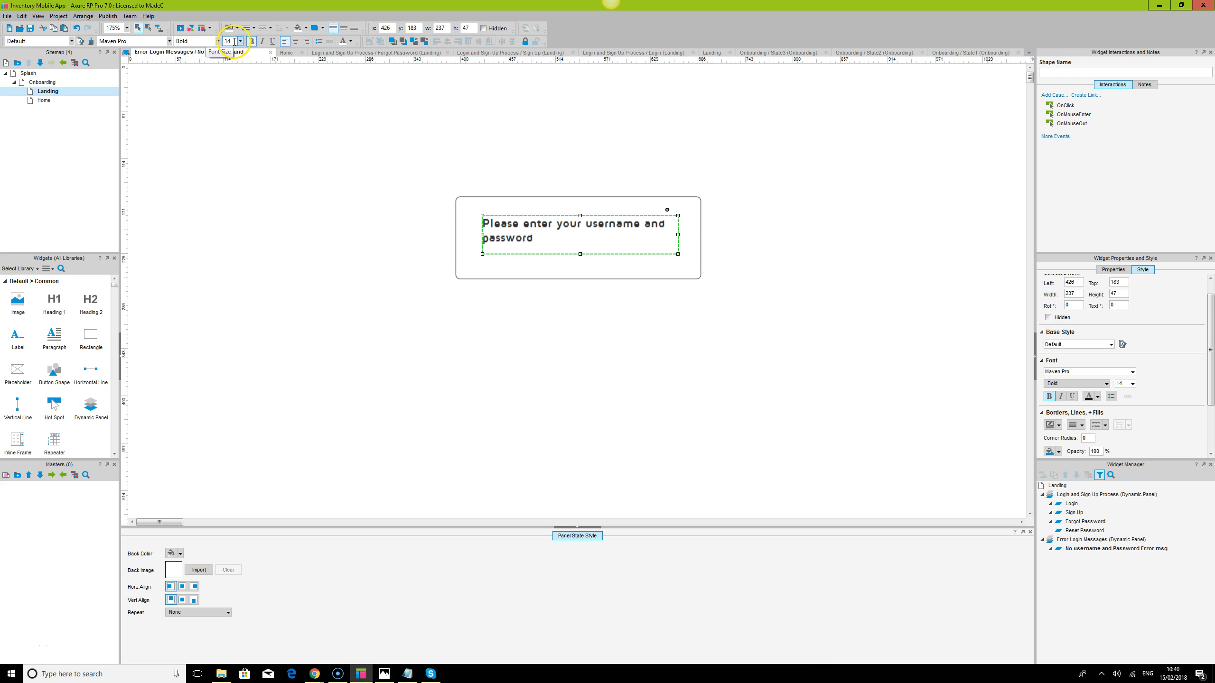
{"action": "left_click", "coordinate": [482, 235]}
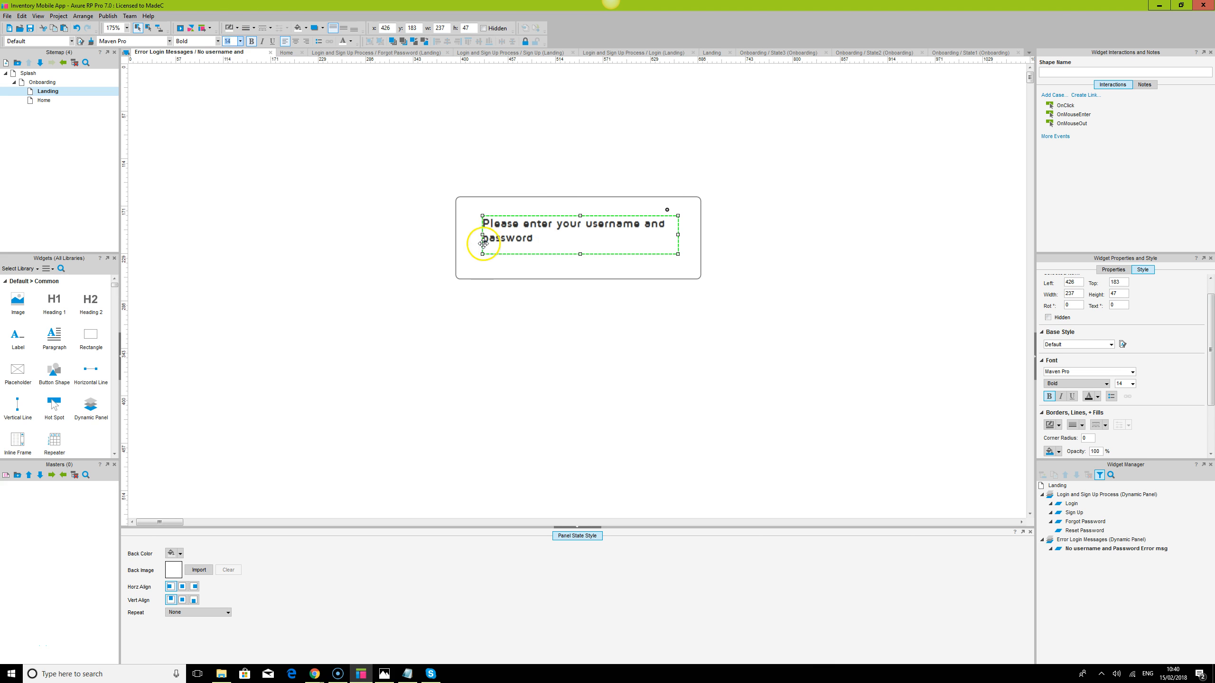
{"action": "left_click_drag", "start_coordinate": [482, 235], "coordinate": [476, 235]}
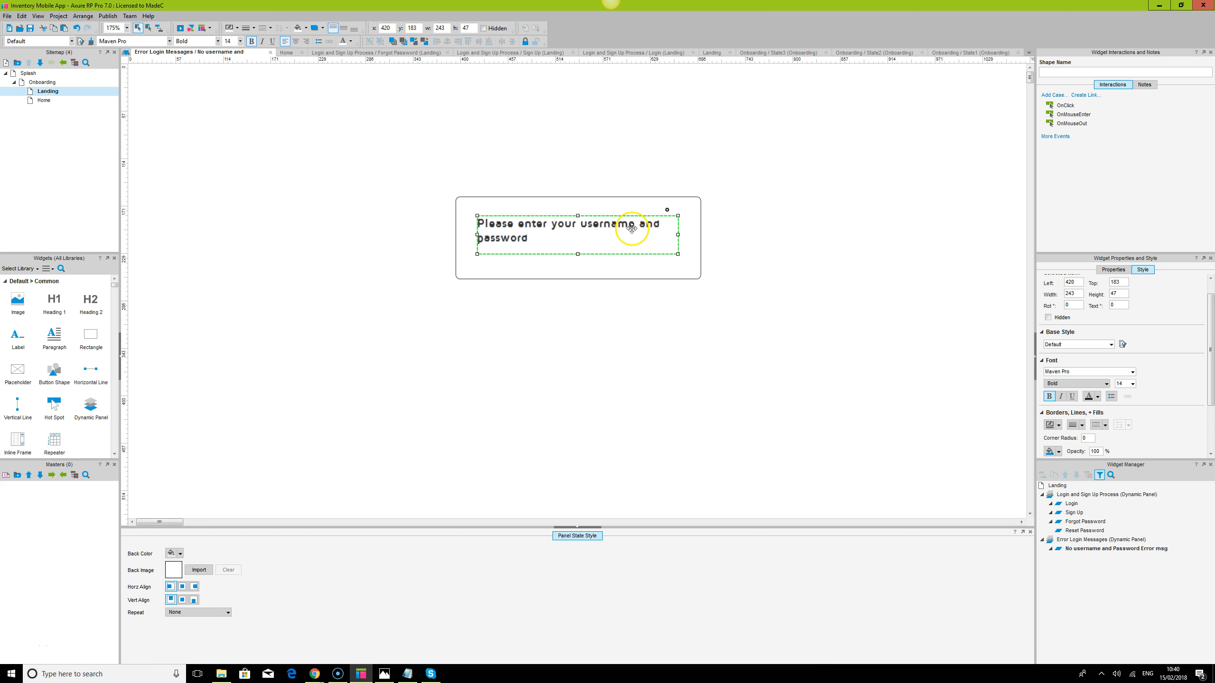
{"action": "left_click_drag", "start_coordinate": [631, 228], "coordinate": [641, 348]}
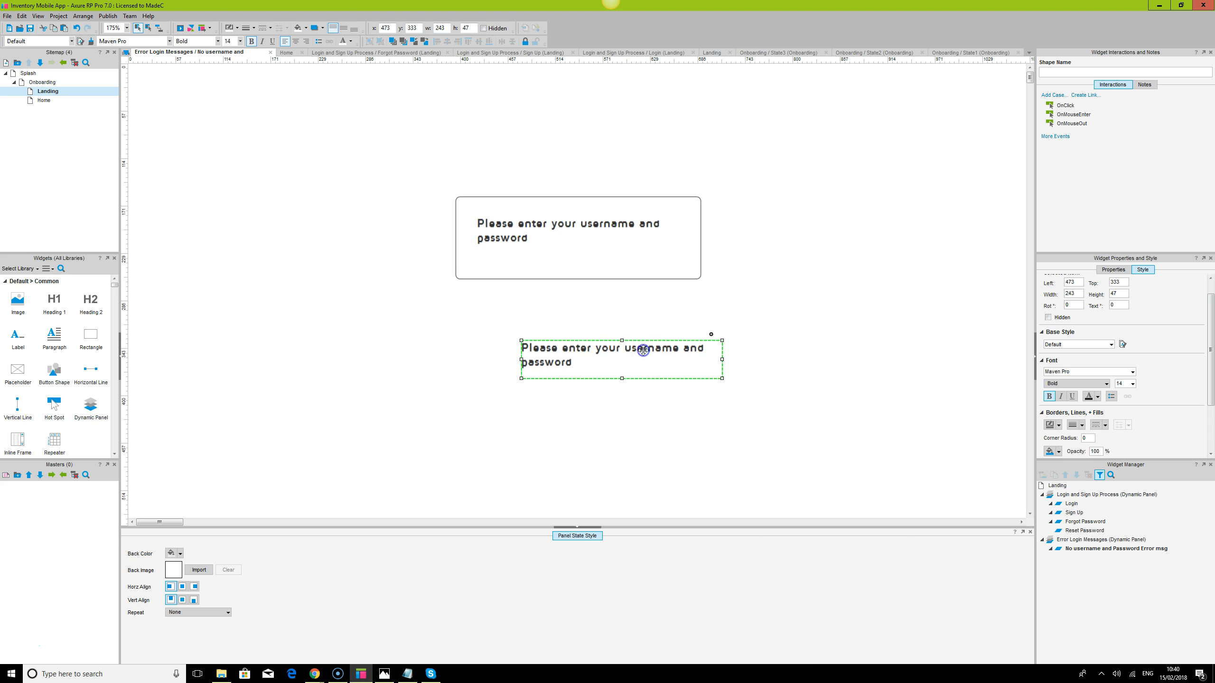
Change the copy into a small 'OK' label with text centred both ways
{"action": "double_click", "coordinate": [645, 348]}
{"action": "type", "text": "OK"}
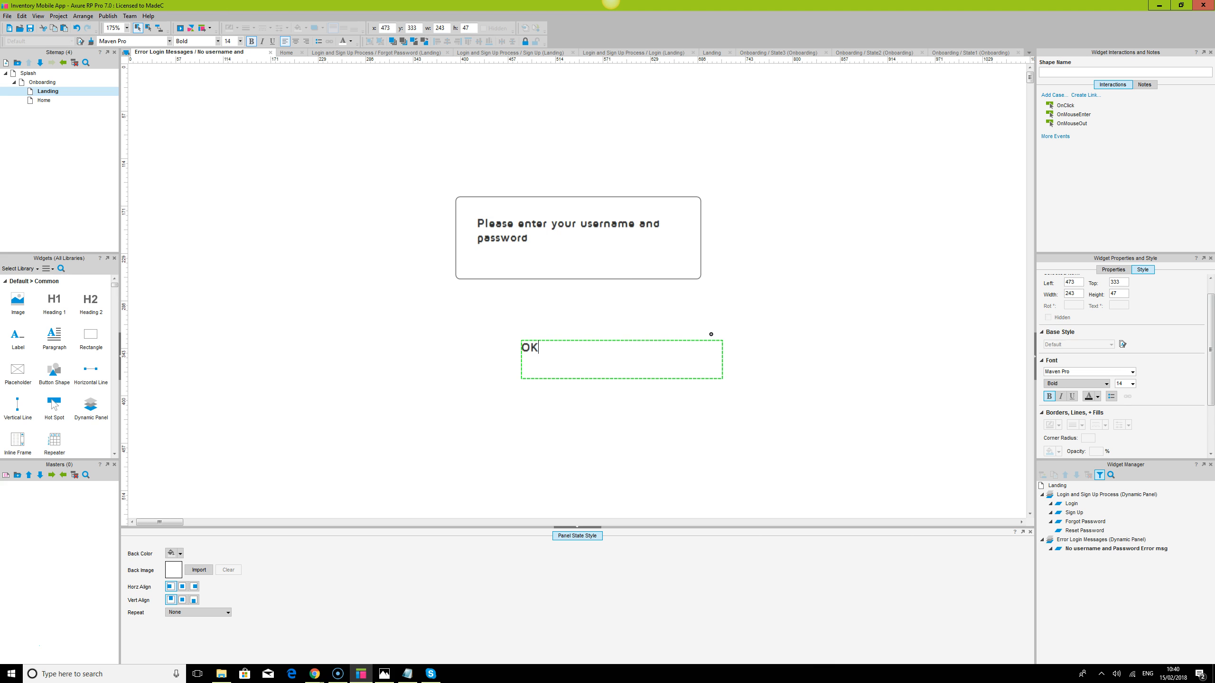
{"action": "key", "text": "Escape"}
{"action": "left_click_drag", "start_coordinate": [722, 378], "coordinate": [555, 367]}
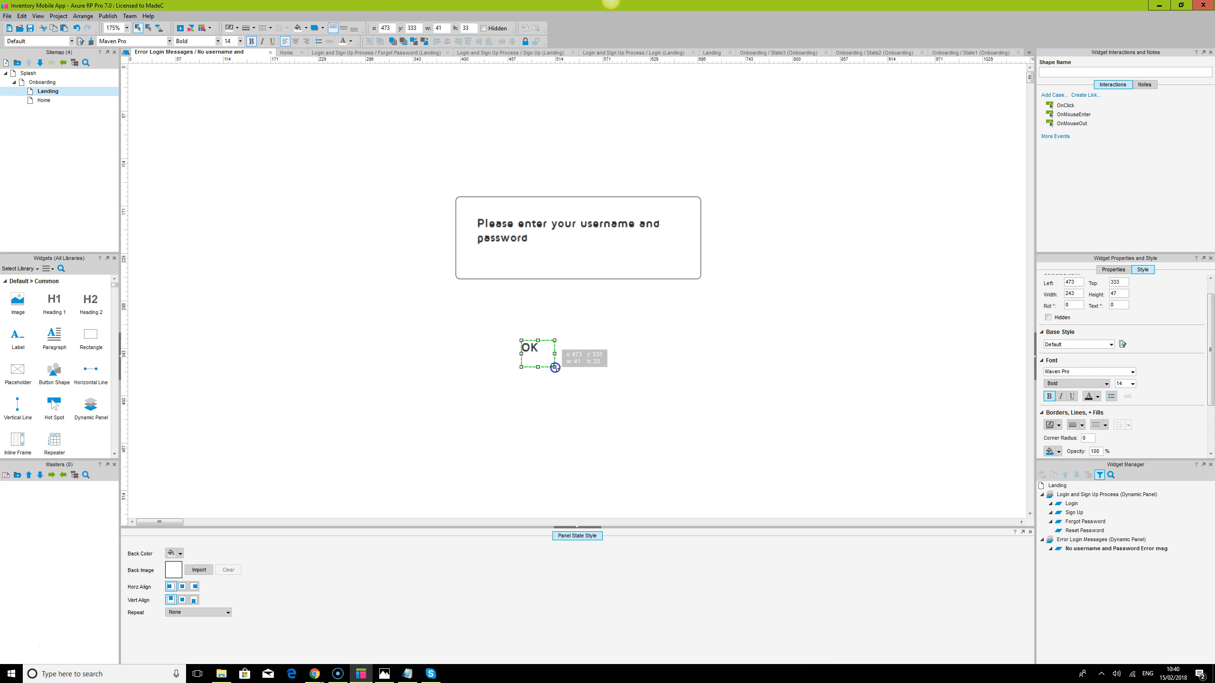
{"action": "left_click", "coordinate": [343, 28]}
{"action": "left_click", "coordinate": [296, 43]}
Place OK in the box's lower right corner and make the message label taller
{"action": "left_click_drag", "start_coordinate": [537, 359], "coordinate": [657, 262]}
{"action": "left_click", "coordinate": [710, 258]}
{"action": "left_click", "coordinate": [677, 259]}
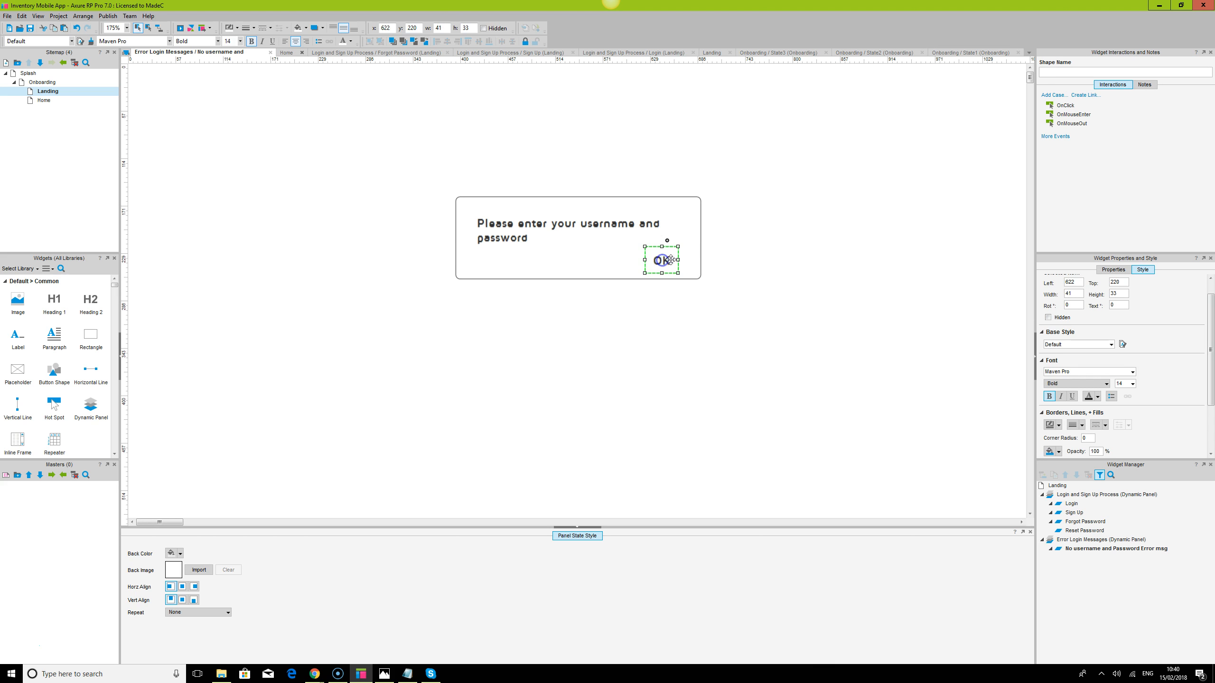
{"action": "left_click", "coordinate": [812, 293]}
{"action": "left_click", "coordinate": [661, 265]}
{"action": "left_click_drag", "start_coordinate": [662, 264], "coordinate": [668, 262]}
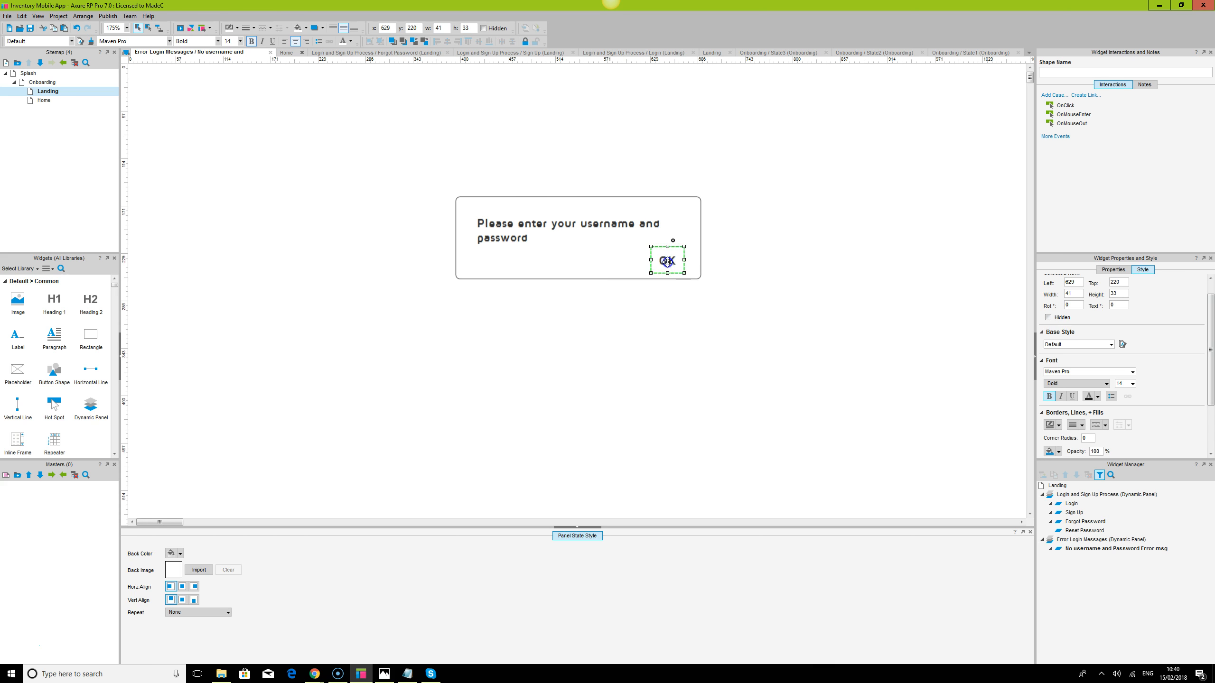
{"action": "left_click", "coordinate": [817, 302]}
{"action": "left_click", "coordinate": [602, 234]}
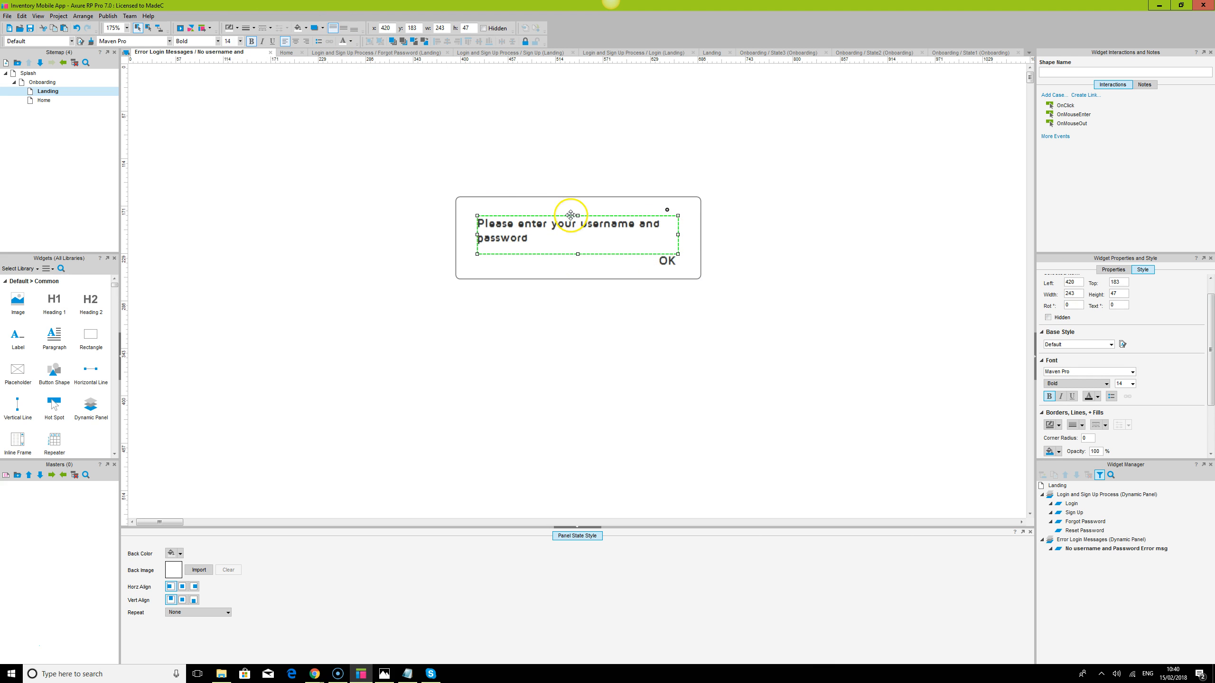
{"action": "left_click_drag", "start_coordinate": [578, 215], "coordinate": [578, 209]}
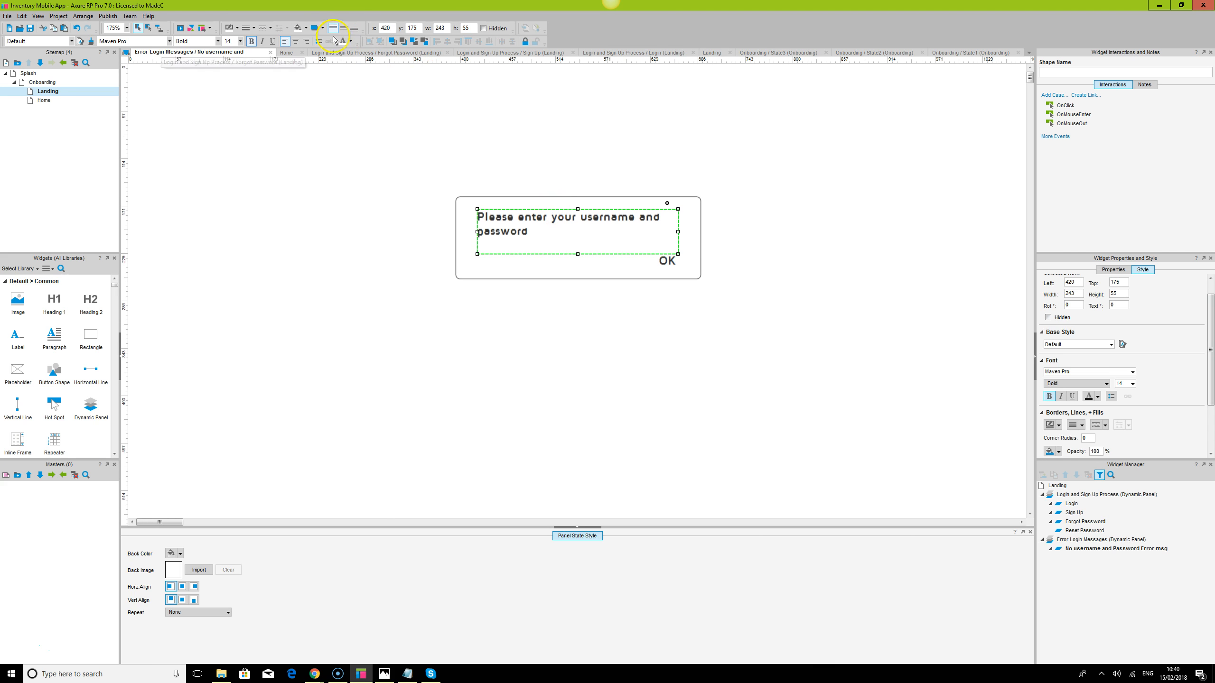
Group the message with OK and centre the group within the box
{"action": "left_click", "coordinate": [346, 30]}
{"action": "left_click", "coordinate": [772, 257]}
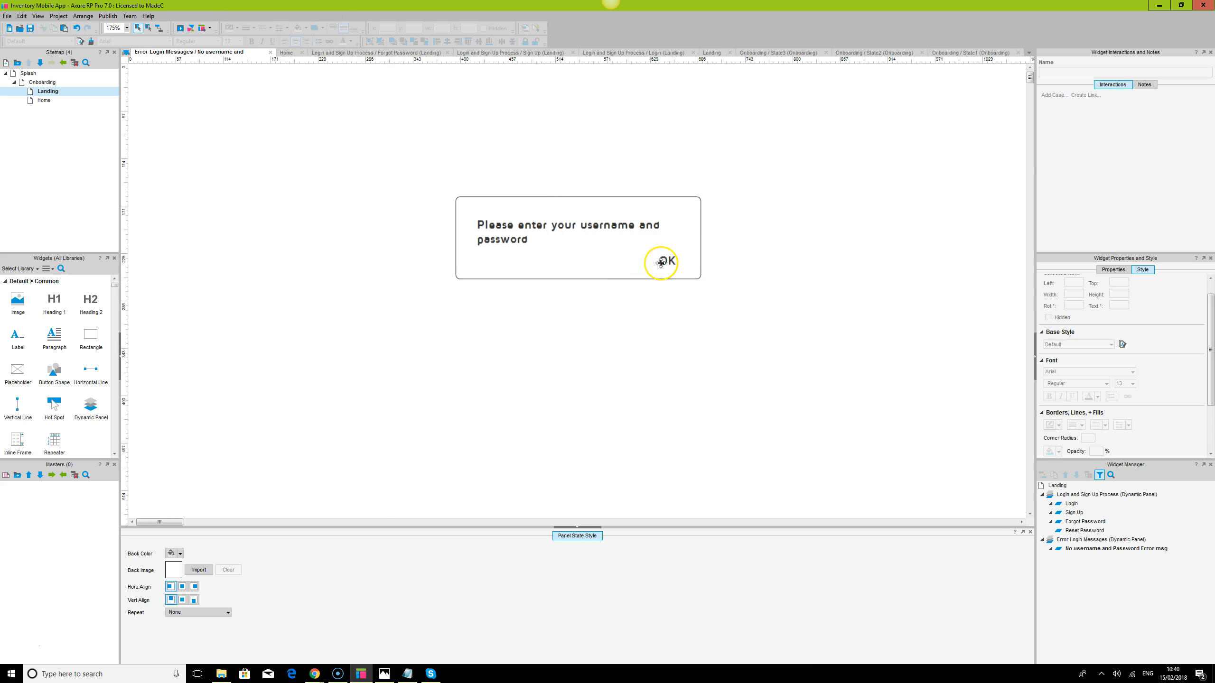
{"action": "left_click", "coordinate": [659, 261]}
{"action": "left_click", "coordinate": [606, 228], "text": "ctrl"}
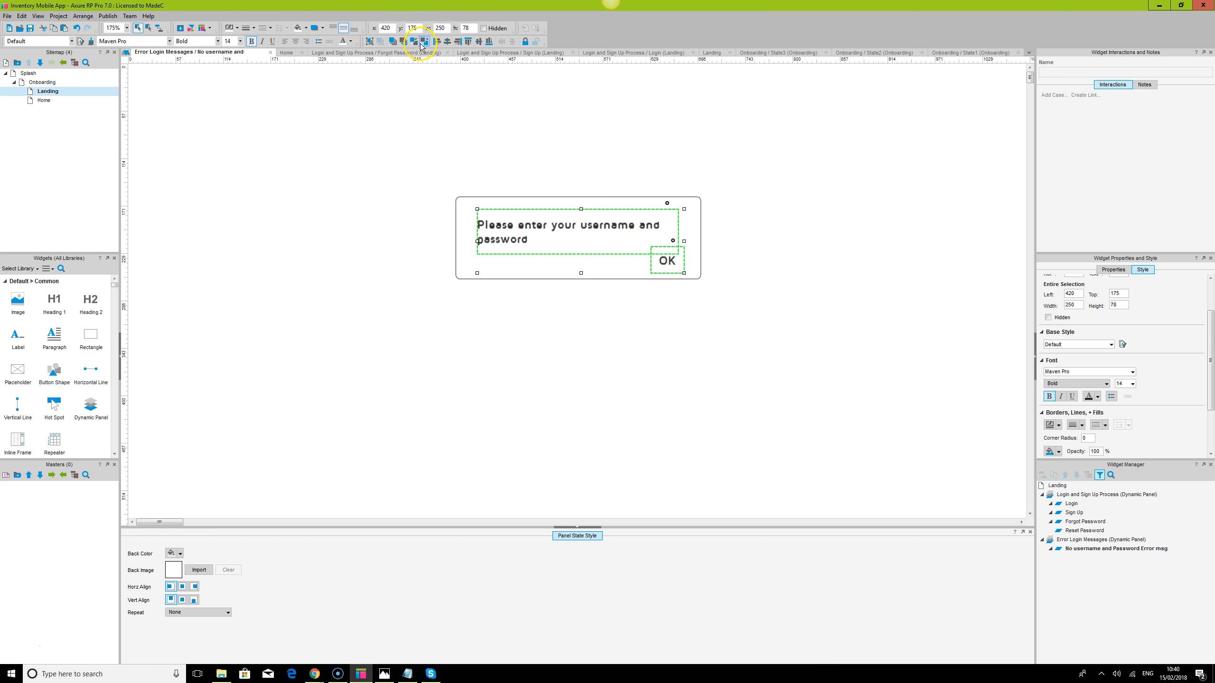
{"action": "left_click", "coordinate": [372, 42]}
{"action": "left_click", "coordinate": [465, 215], "text": "ctrl"}
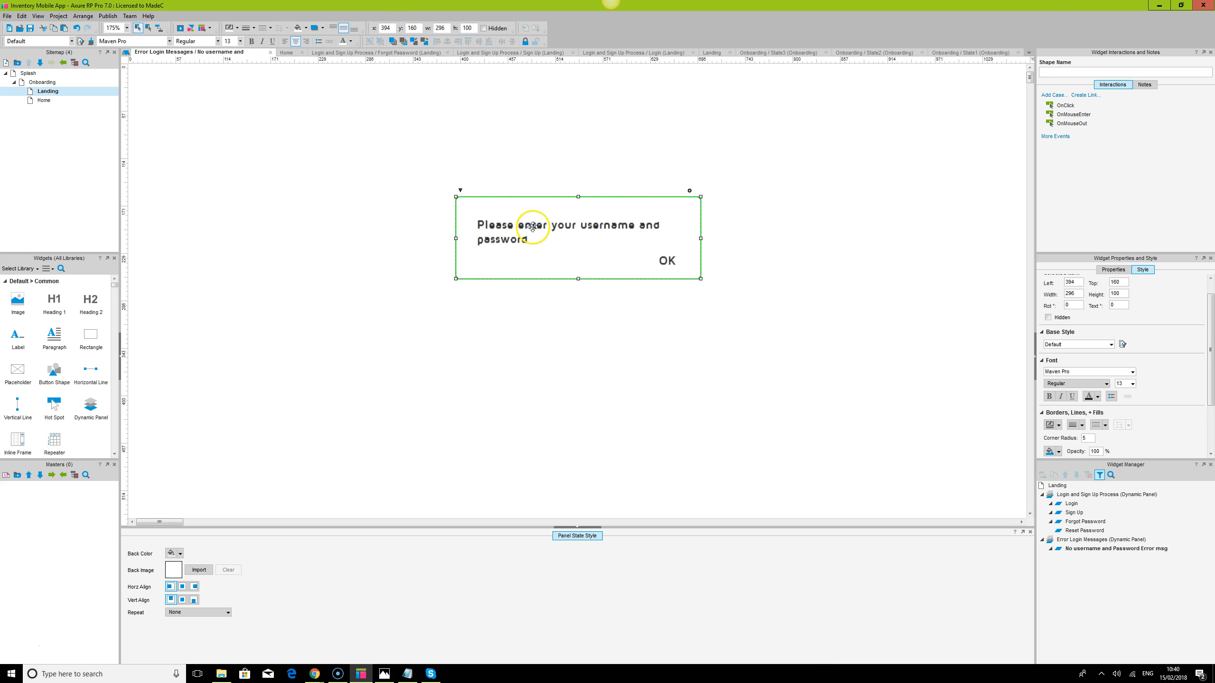
{"action": "left_click", "coordinate": [479, 41]}
{"action": "left_click", "coordinate": [447, 41]}
{"action": "left_click", "coordinate": [842, 239]}
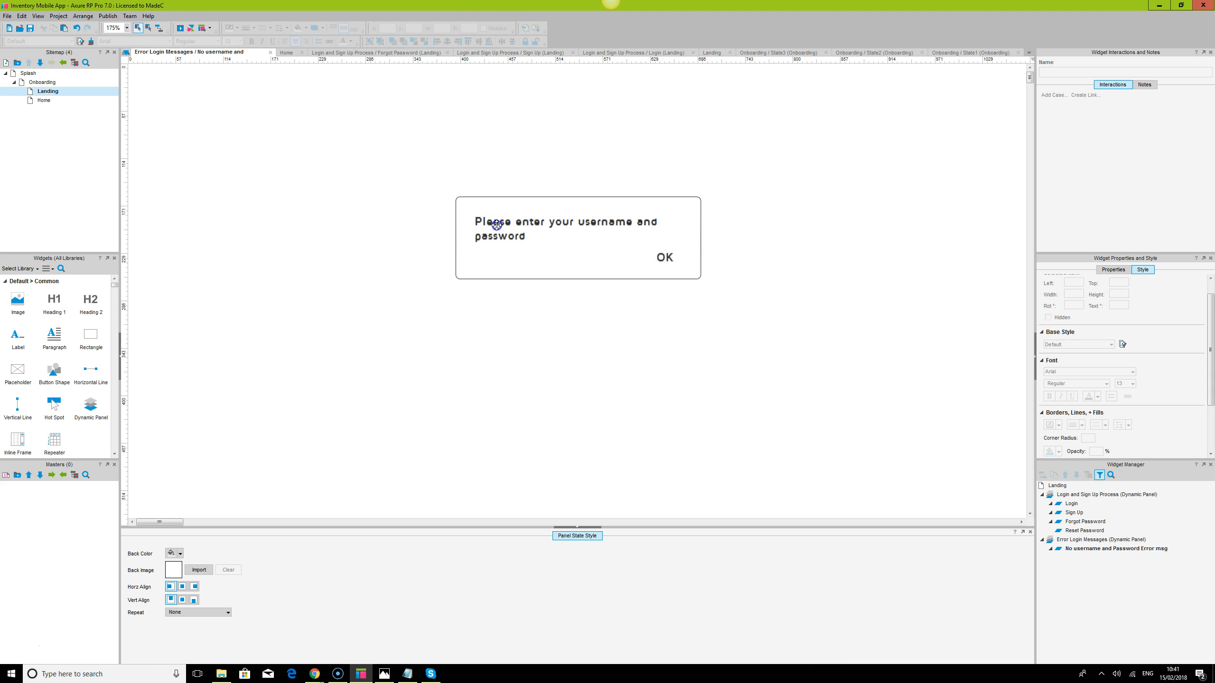
Make the message text regular weight and give the OK text a new colour
{"action": "left_click", "coordinate": [524, 218]}
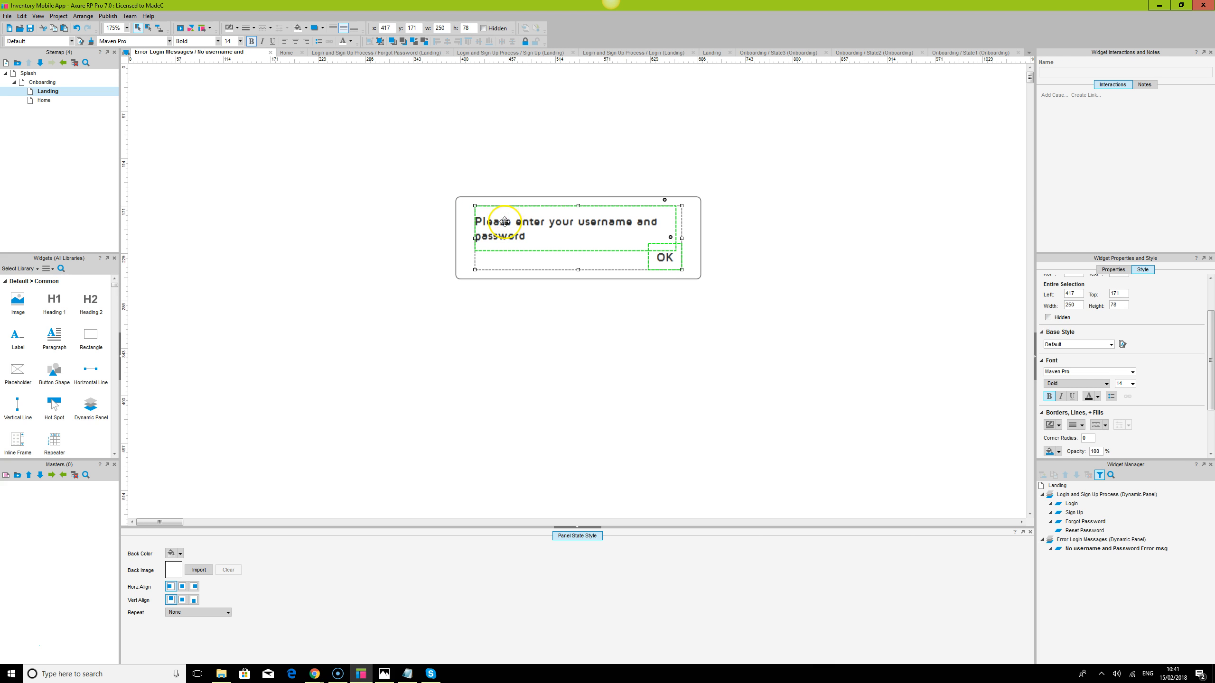
{"action": "left_click", "coordinate": [504, 223]}
{"action": "left_click", "coordinate": [252, 42]}
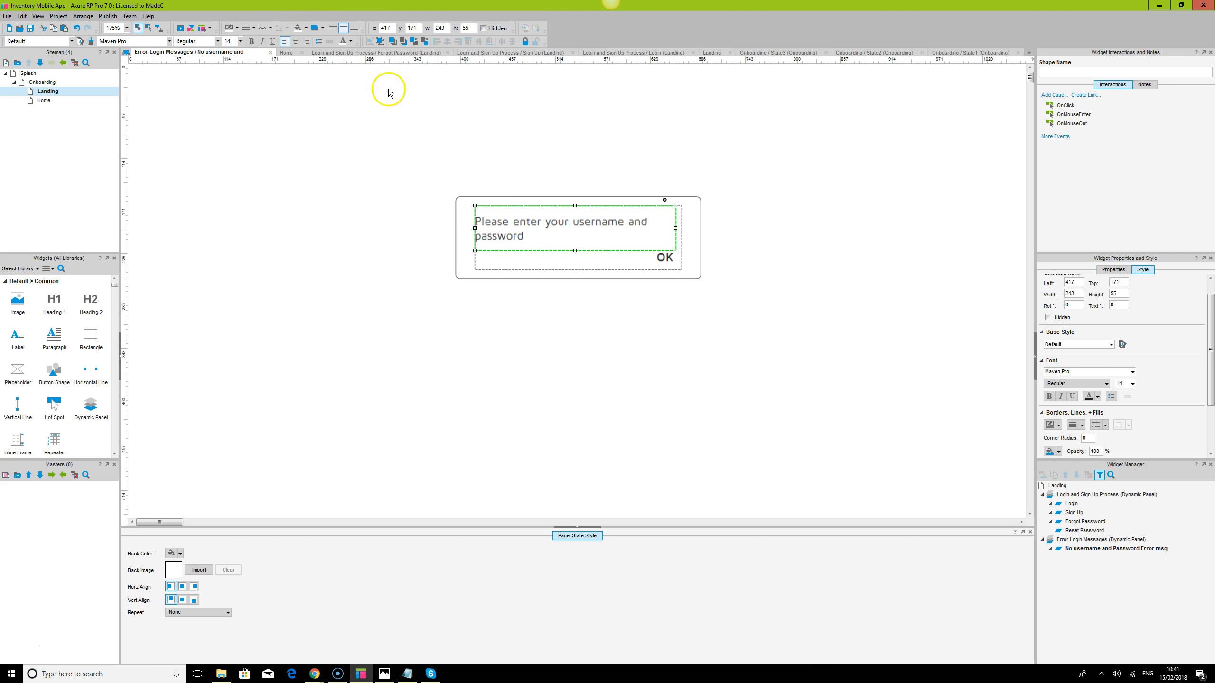
{"action": "left_click", "coordinate": [818, 252]}
{"action": "left_click", "coordinate": [665, 254]}
{"action": "left_click", "coordinate": [664, 257]}
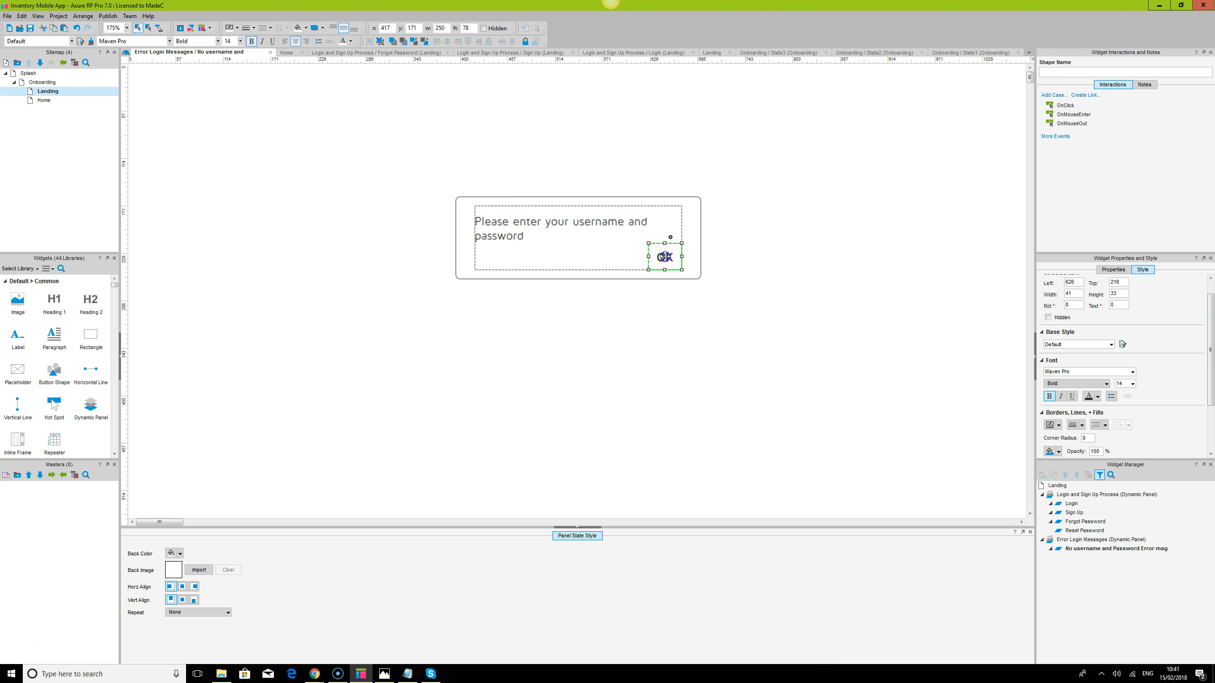
{"action": "left_click", "coordinate": [349, 41]}
{"action": "left_click", "coordinate": [346, 73]}
Remove the box's border and group the box, message and OK together
{"action": "left_click", "coordinate": [832, 296]}
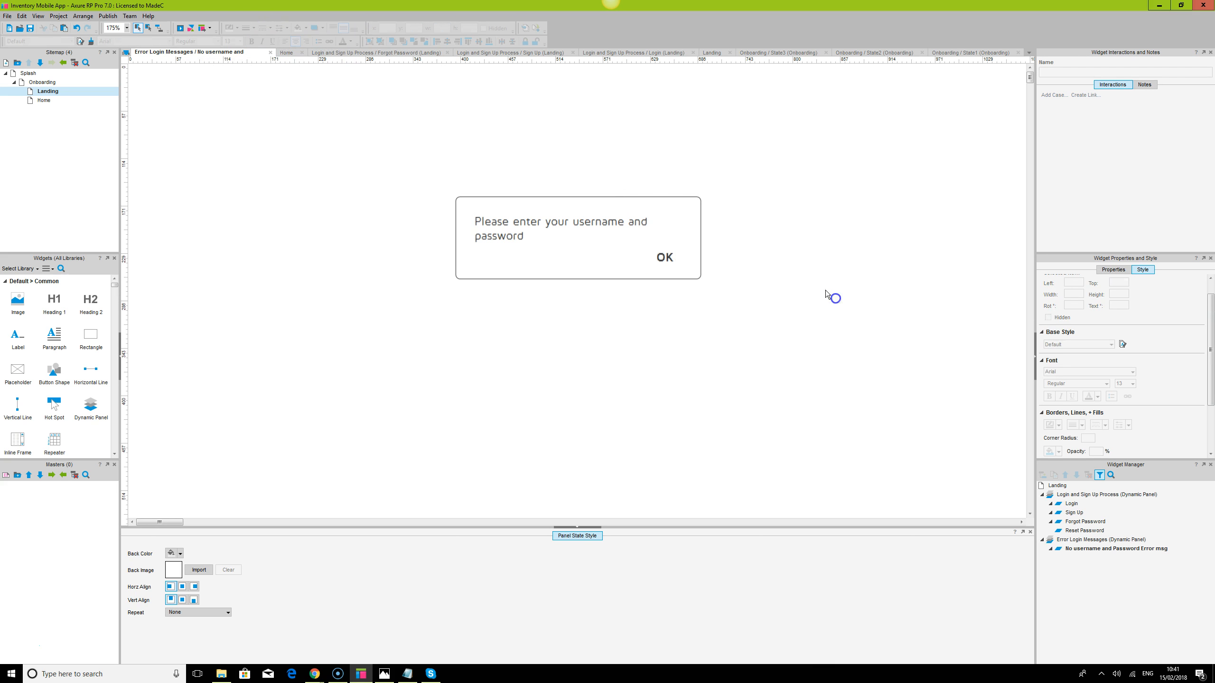
{"action": "left_click", "coordinate": [690, 197]}
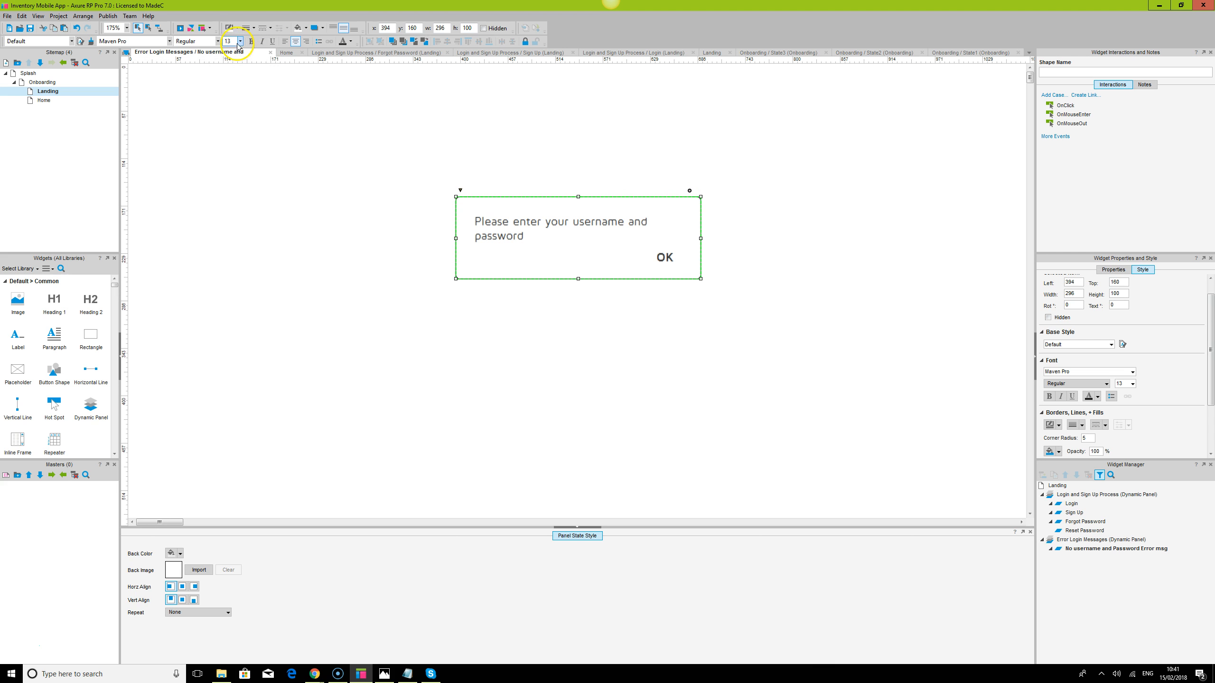
{"action": "left_click", "coordinate": [254, 27]}
{"action": "left_click", "coordinate": [252, 44]}
{"action": "left_click_drag", "start_coordinate": [404, 149], "coordinate": [775, 351]}
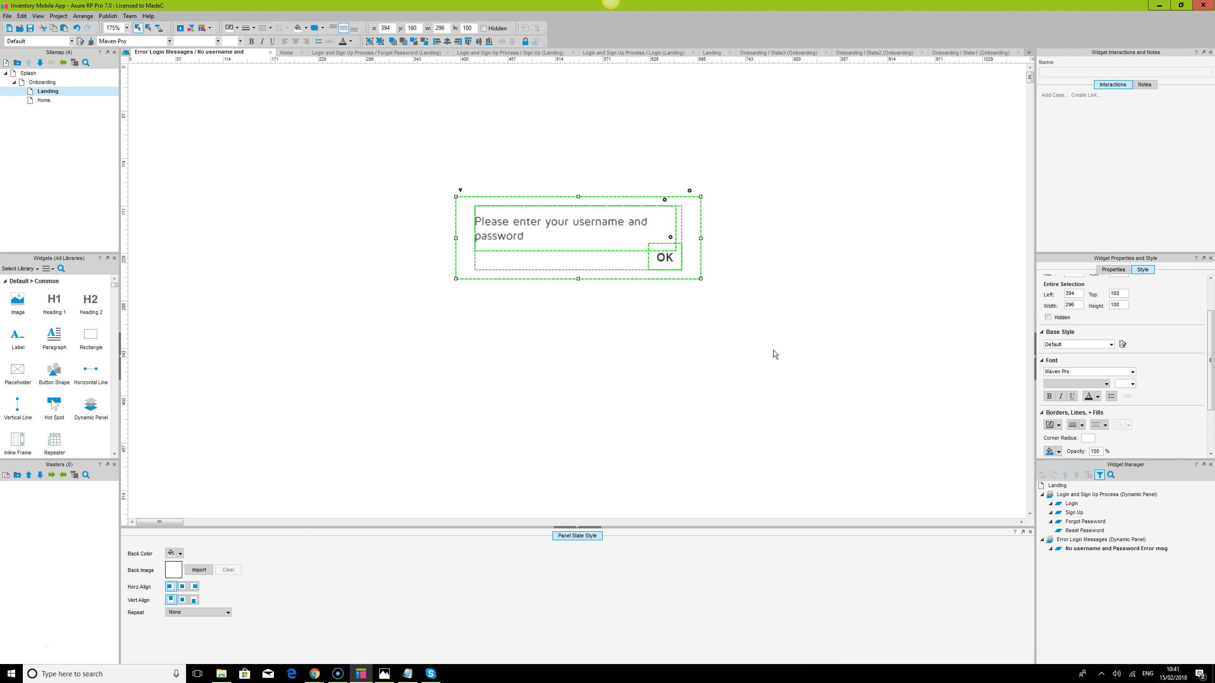
{"action": "left_click", "coordinate": [369, 41]}
Position the grouped dialog at x 0, y 0 and go to the Landing page
{"action": "type", "text": "0"}
{"action": "key", "text": "Tab"}
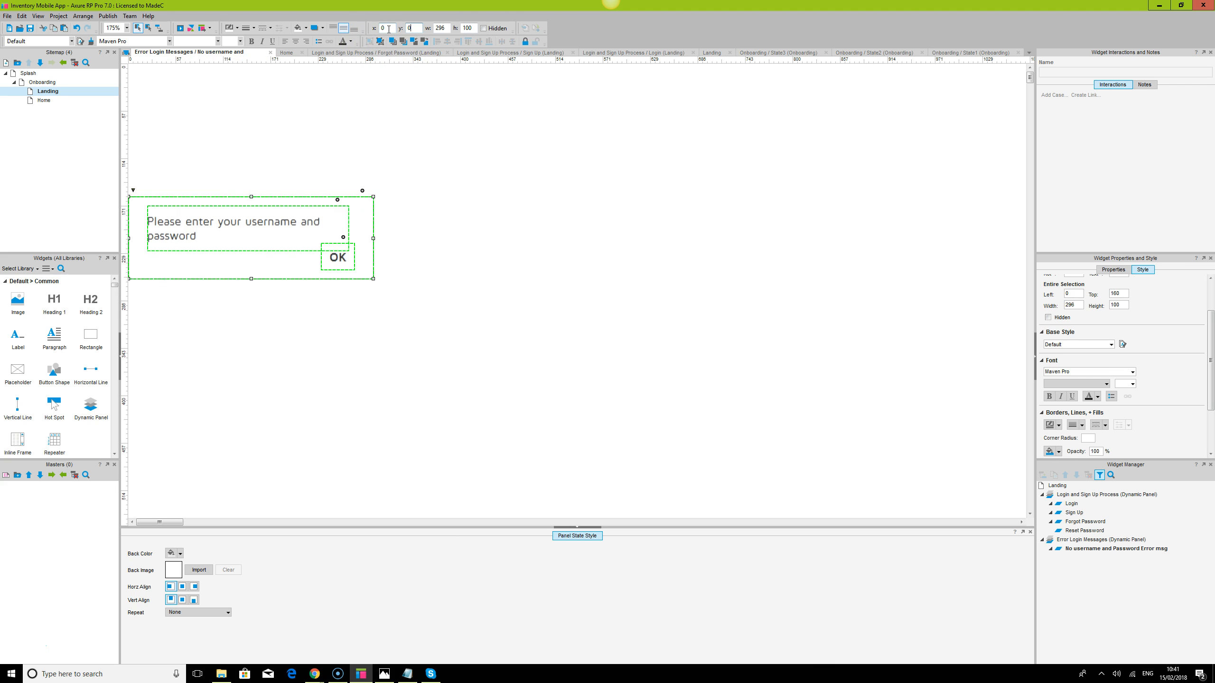
{"action": "type", "text": "0"}
{"action": "key", "text": "Tab"}
{"action": "left_click", "coordinate": [510, 249]}
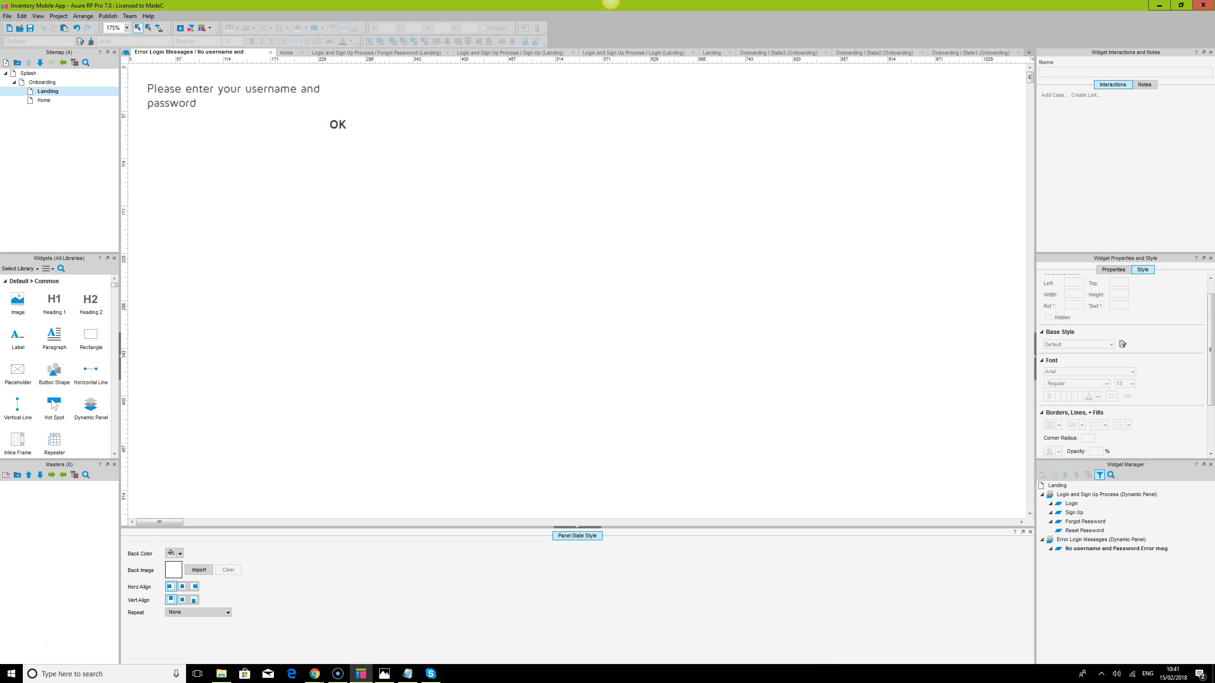
{"action": "double_click", "coordinate": [48, 91]}
Set the Error Login Messages panel to be hidden by default
{"action": "left_click", "coordinate": [850, 261]}
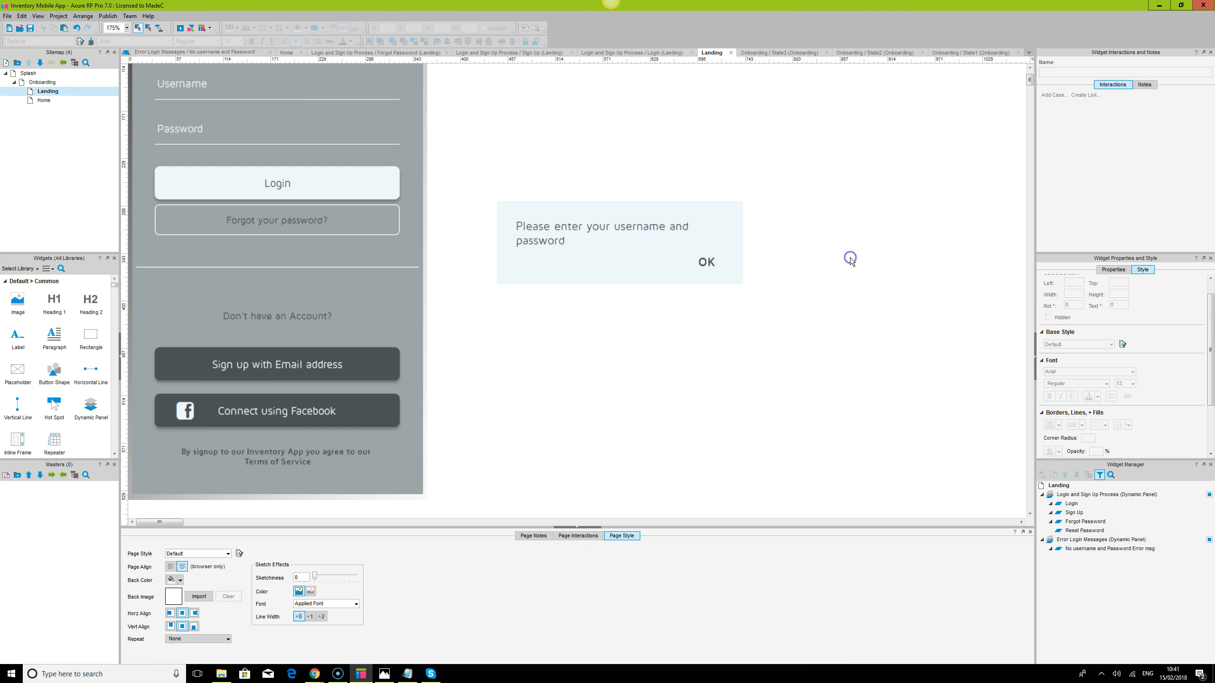
{"action": "left_click", "coordinate": [623, 227]}
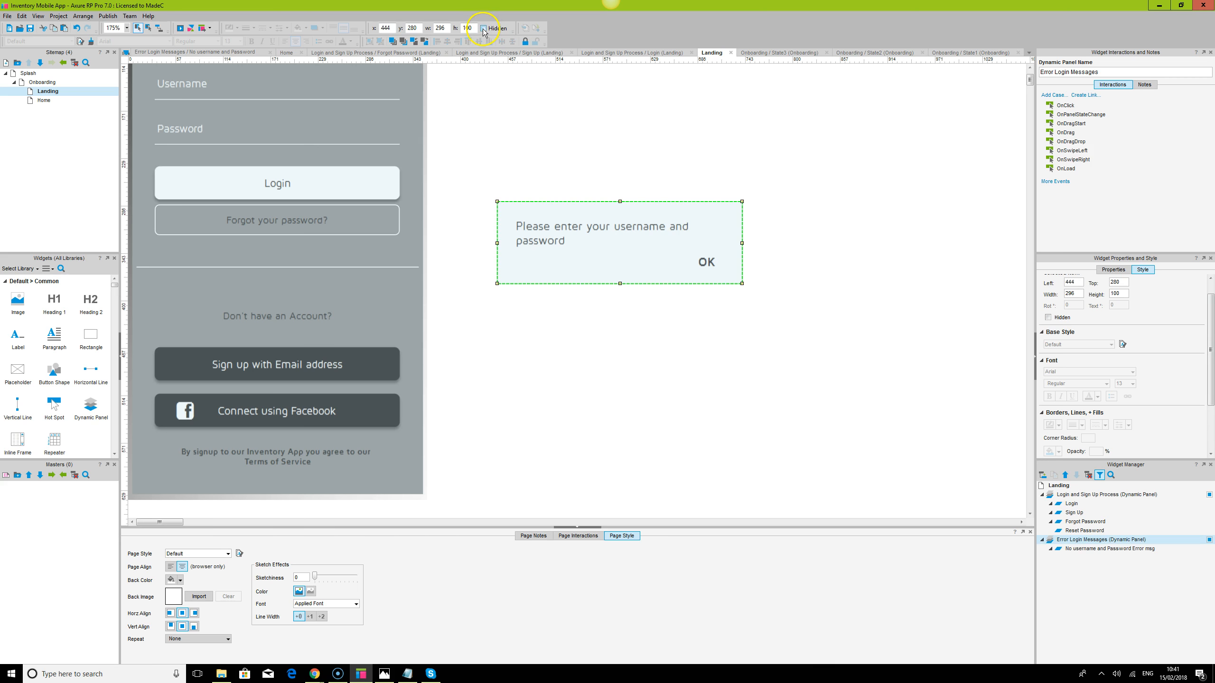
{"action": "left_click", "coordinate": [483, 29]}
{"action": "left_click", "coordinate": [857, 285]}
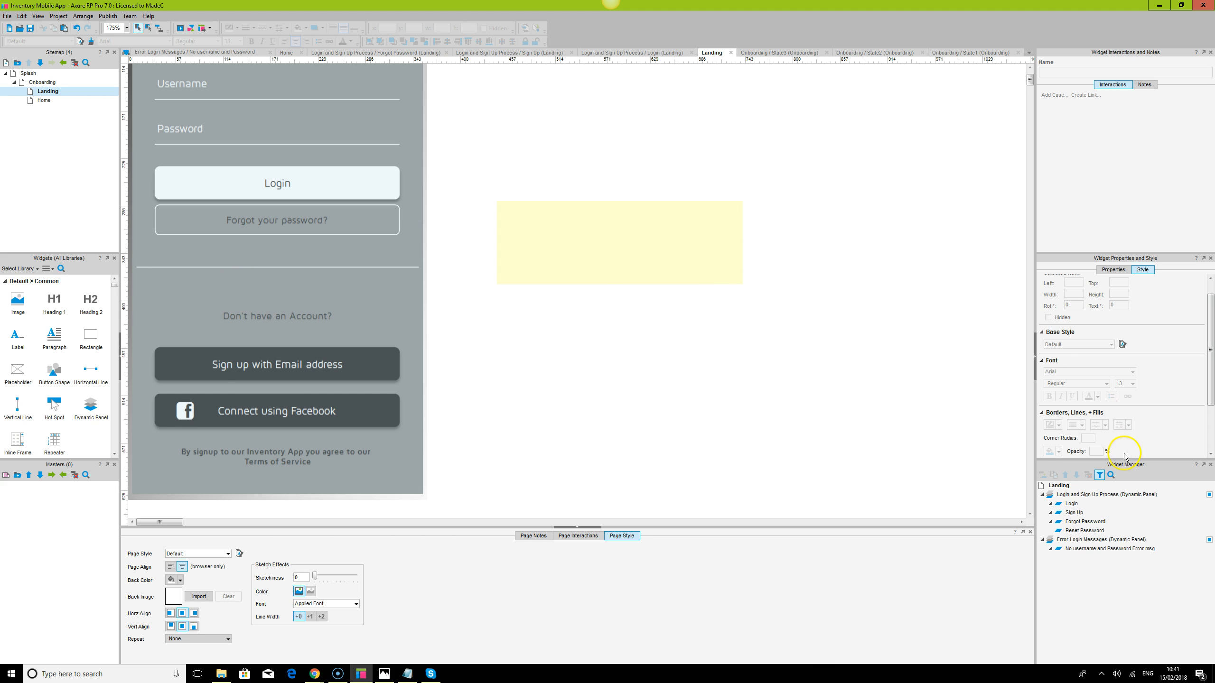
Place the panel on the phone screen just below the Login button
{"action": "left_click", "coordinate": [581, 226]}
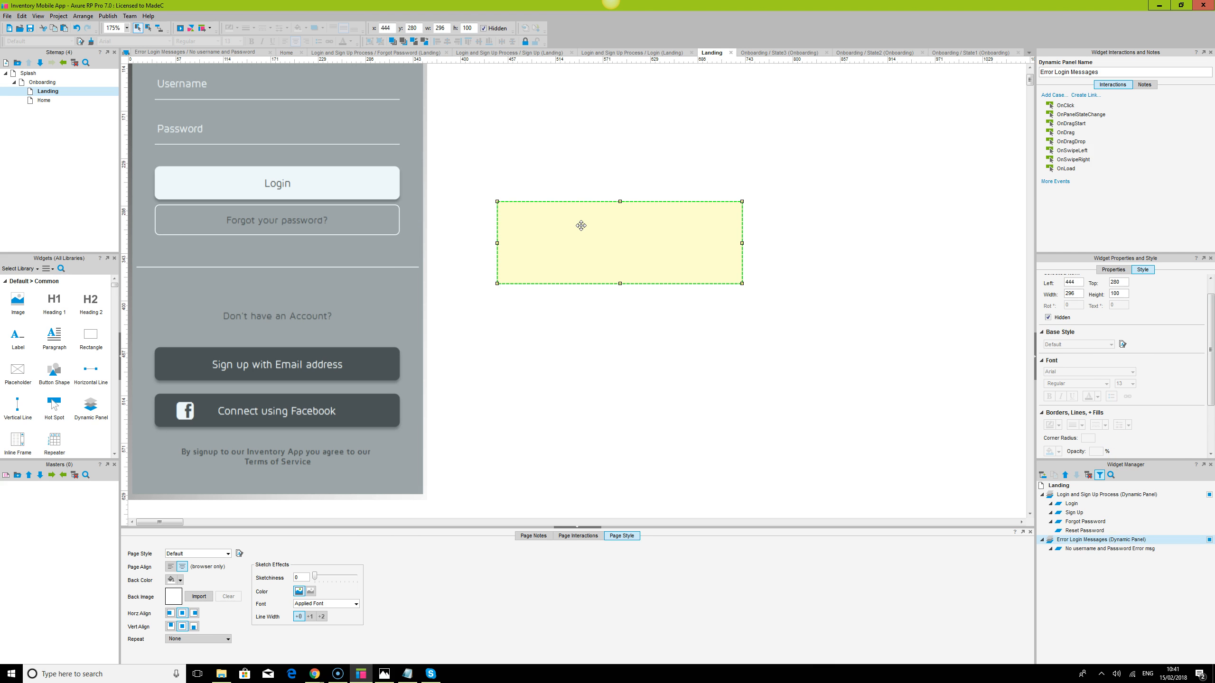
{"action": "left_click_drag", "start_coordinate": [629, 234], "coordinate": [289, 274]}
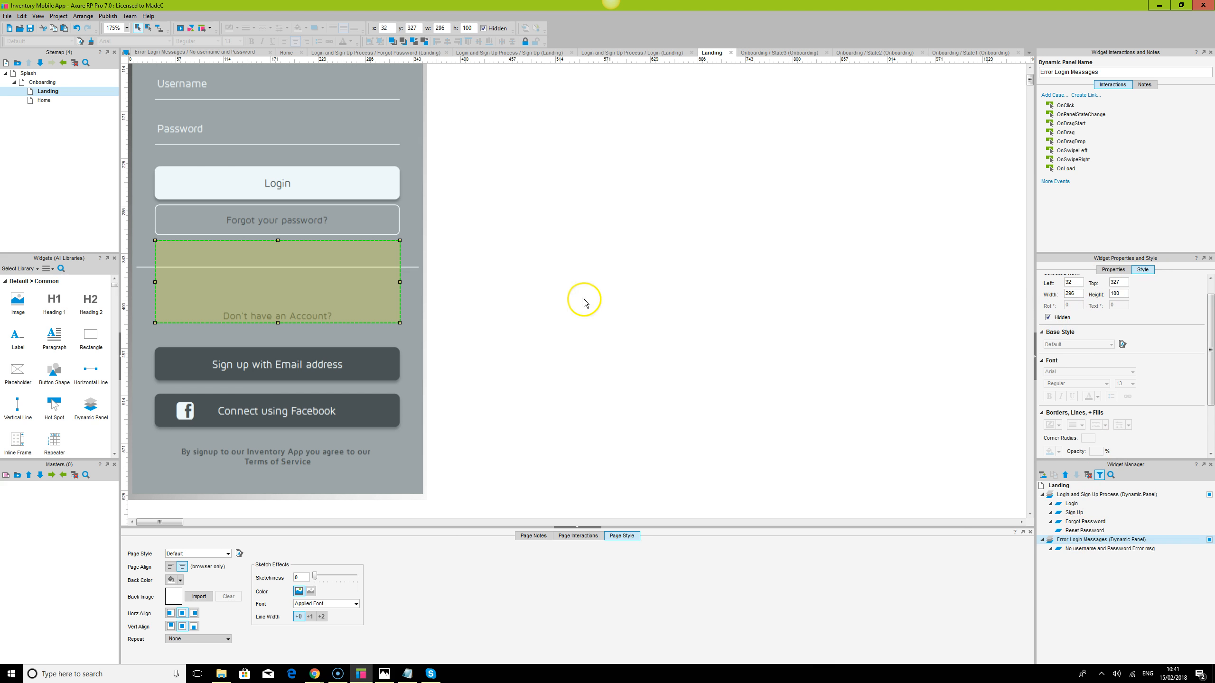
{"action": "left_click", "coordinate": [577, 527]}
{"action": "scroll", "coordinate": [431, 353], "scroll_direction": "up", "scroll_amount": 2}
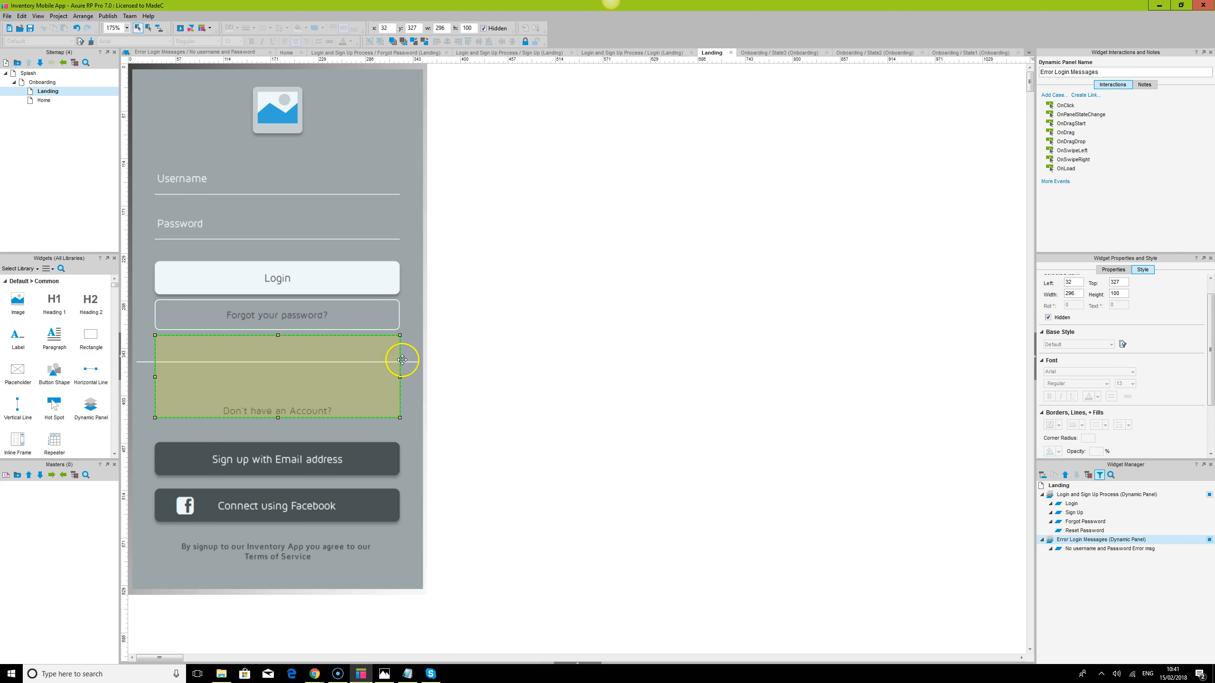
{"action": "left_click_drag", "start_coordinate": [271, 380], "coordinate": [272, 329]}
{"action": "left_click", "coordinate": [596, 377]}
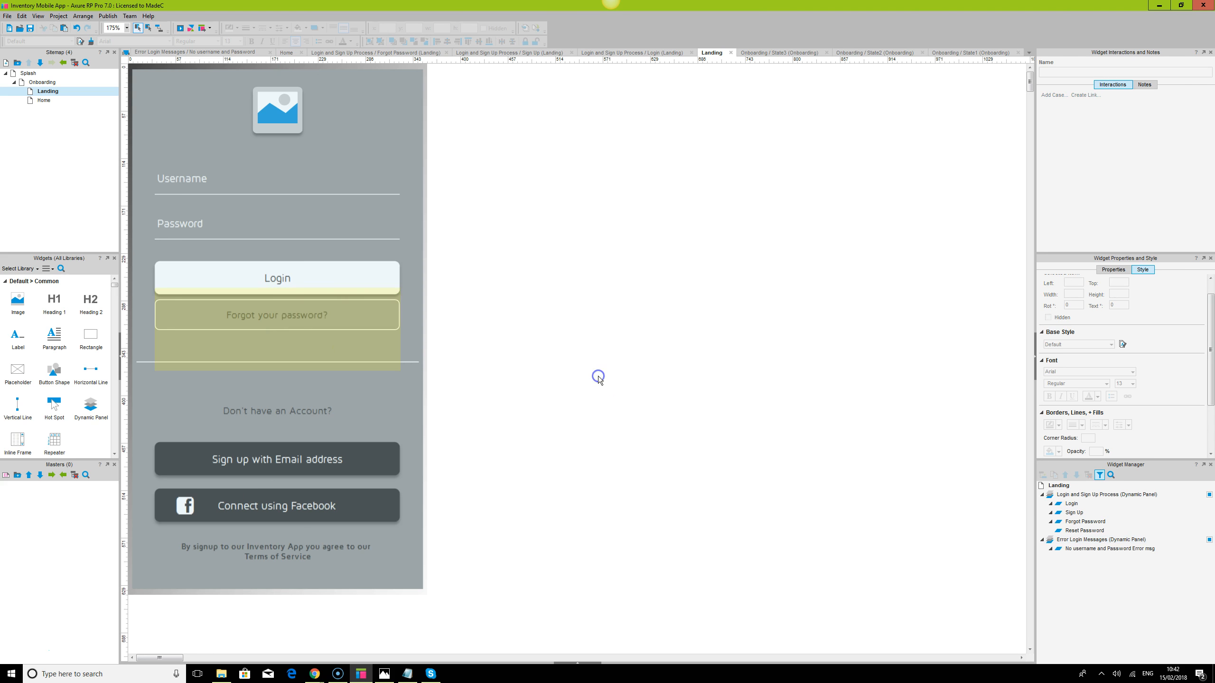
{"action": "left_click", "coordinate": [297, 321]}
{"action": "left_click", "coordinate": [331, 271]}
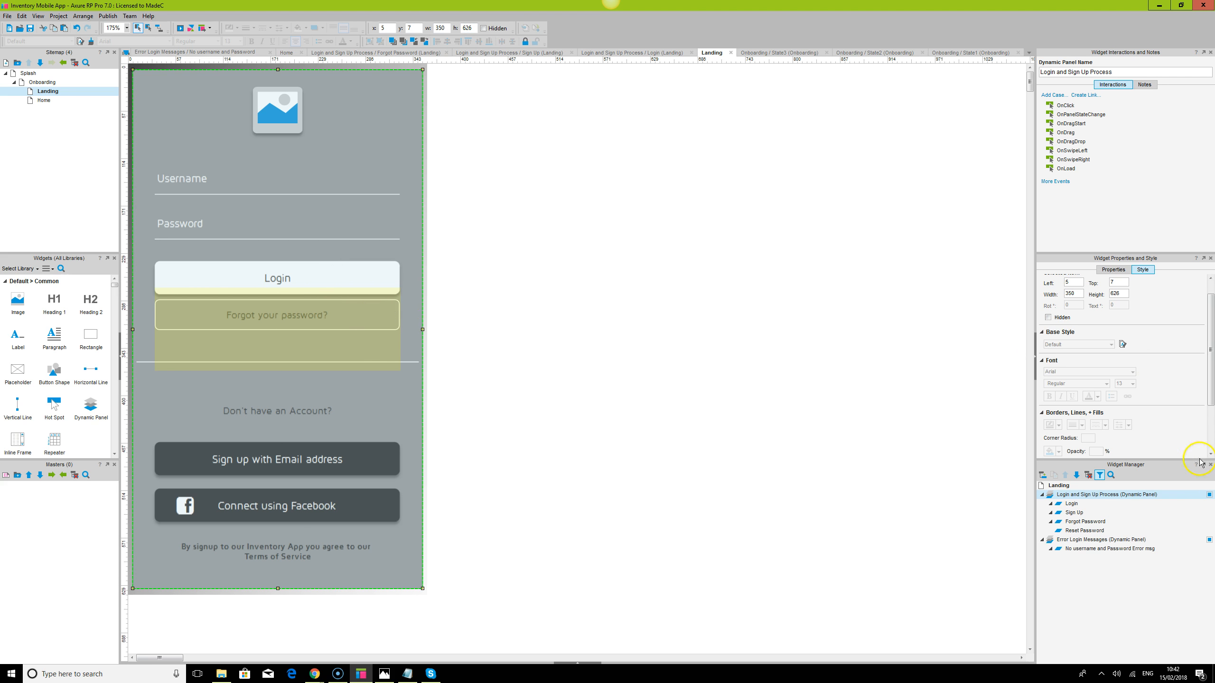
Set the Login button Case 2's Show/Hide action to show Error Login Messages with no animation
{"action": "double_click", "coordinate": [1071, 503]}
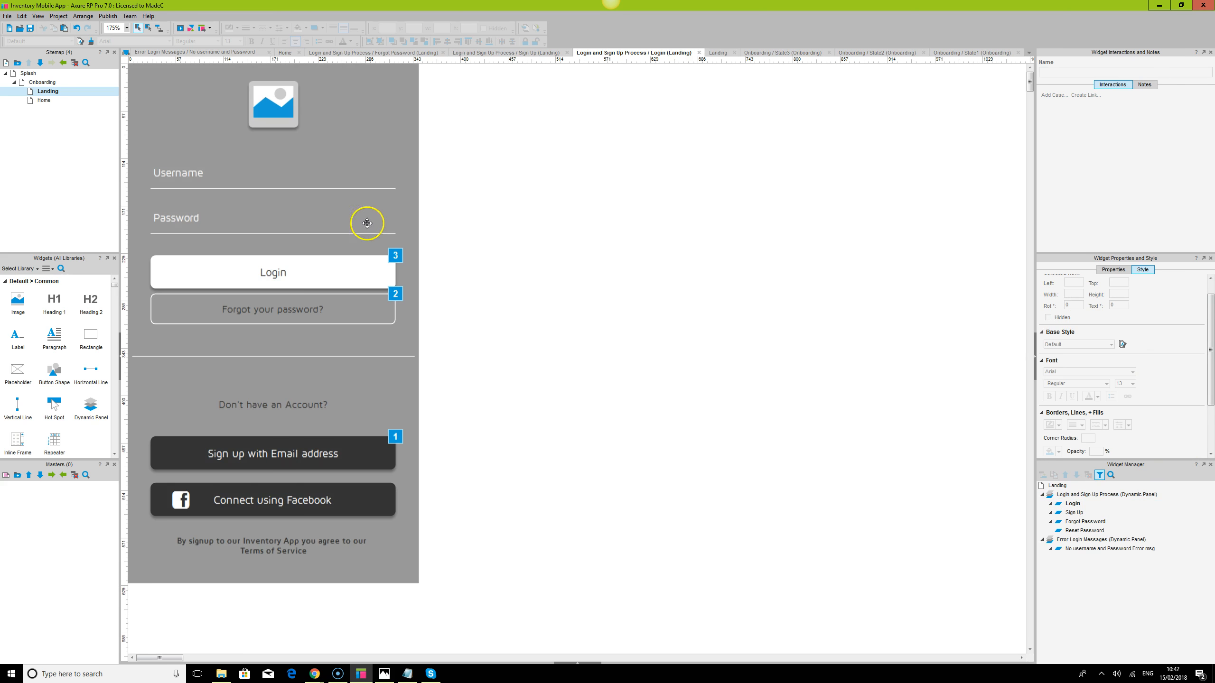
{"action": "left_click", "coordinate": [338, 271]}
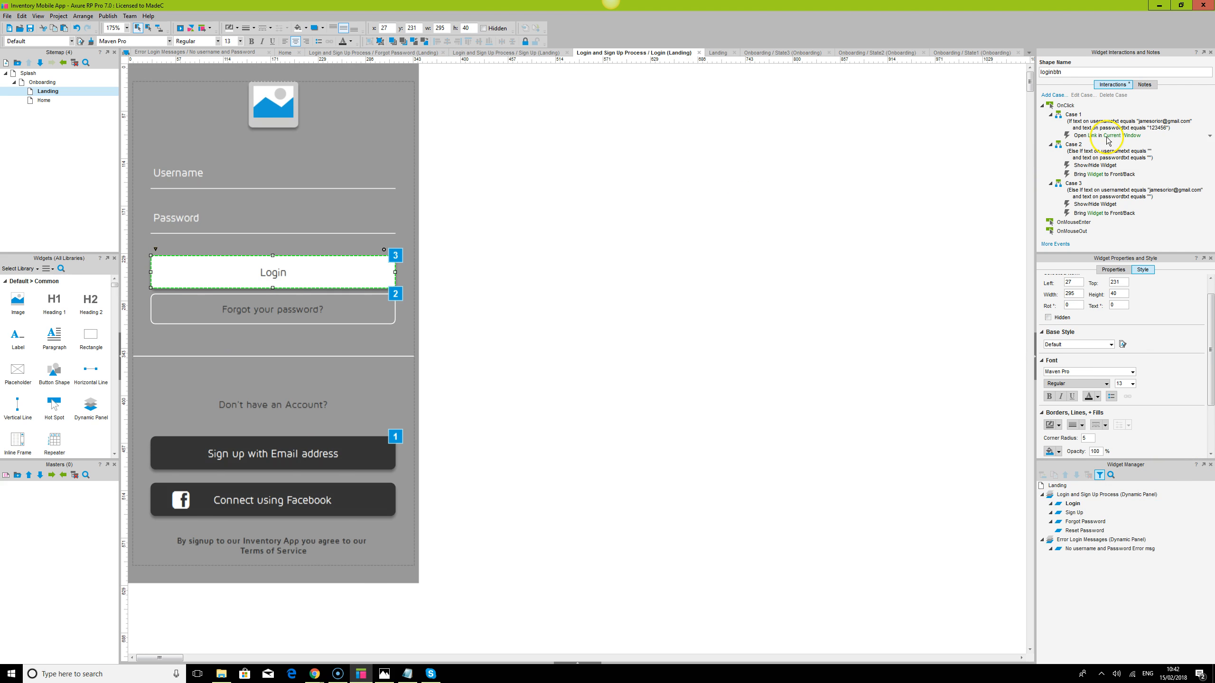
{"action": "double_click", "coordinate": [1081, 165]}
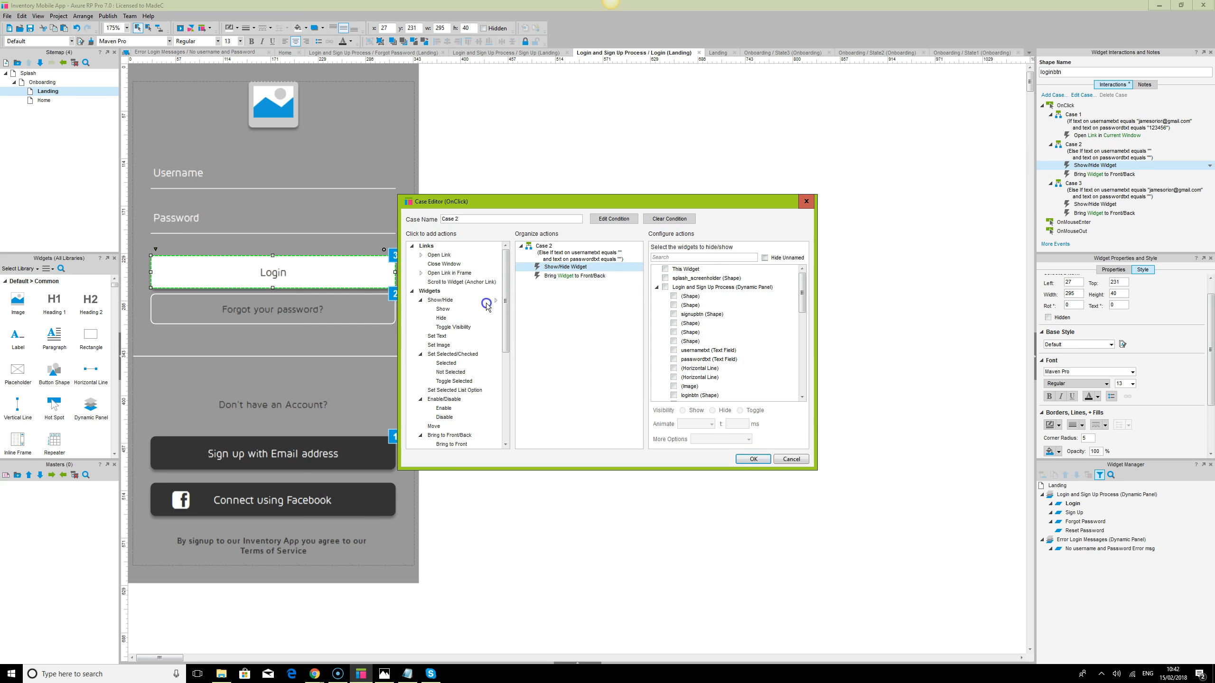
{"action": "left_click", "coordinate": [695, 258]}
{"action": "left_click", "coordinate": [801, 282]}
{"action": "left_click", "coordinate": [682, 257]}
{"action": "type", "text": "er"}
{"action": "left_click", "coordinate": [665, 315]}
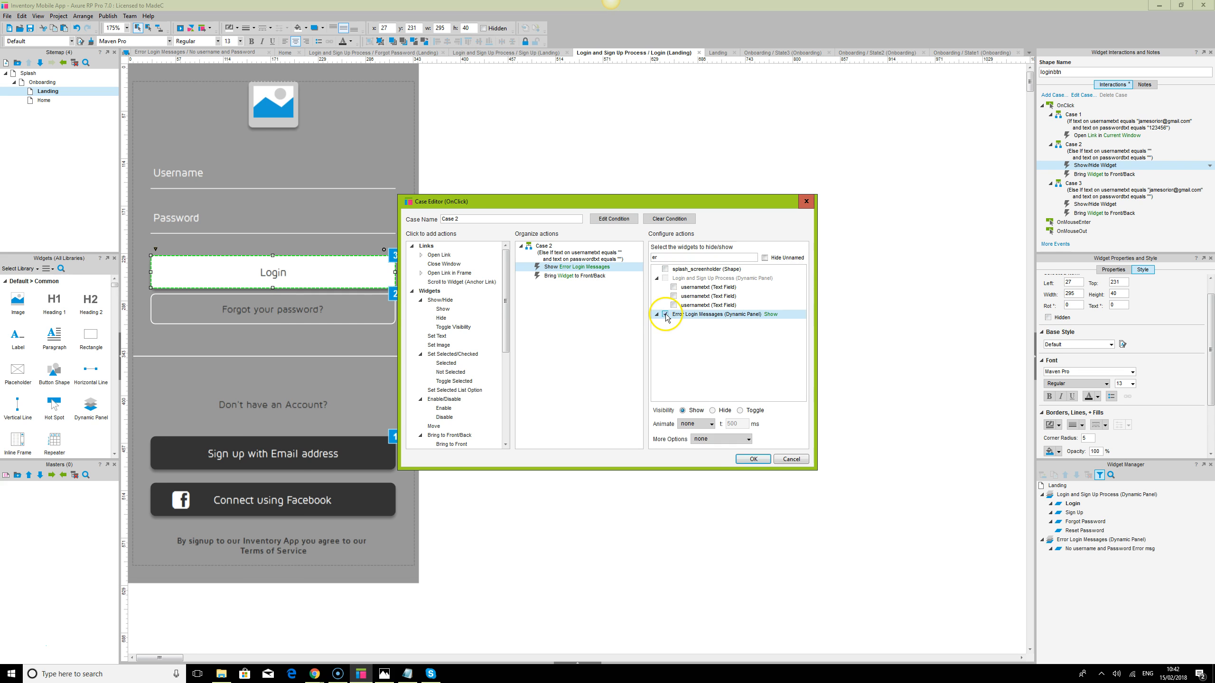
{"action": "left_click", "coordinate": [696, 424]}
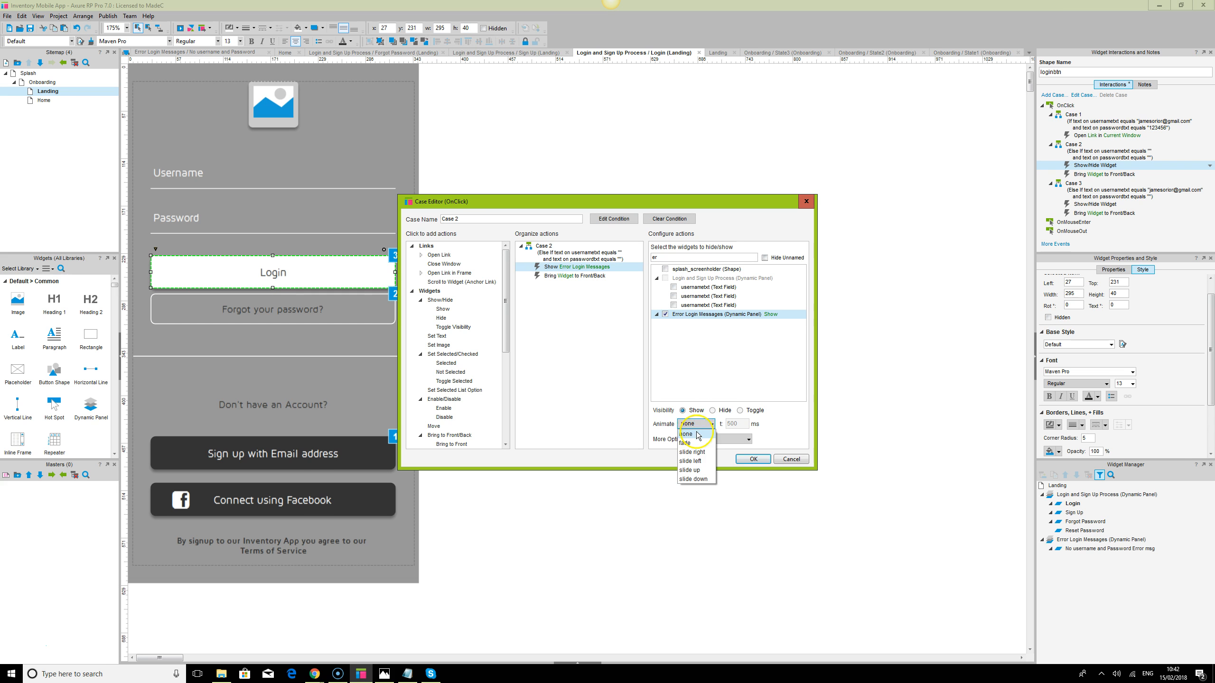
{"action": "left_click", "coordinate": [697, 424]}
{"action": "left_click", "coordinate": [697, 424]}
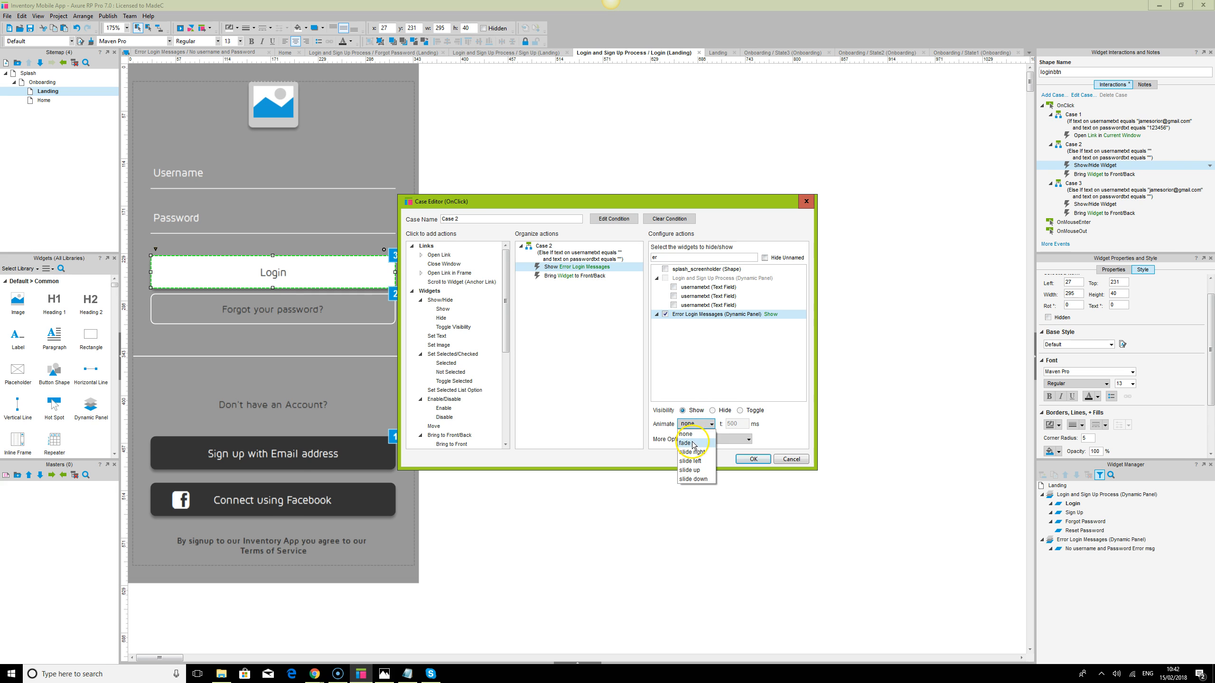
{"action": "left_click", "coordinate": [694, 434]}
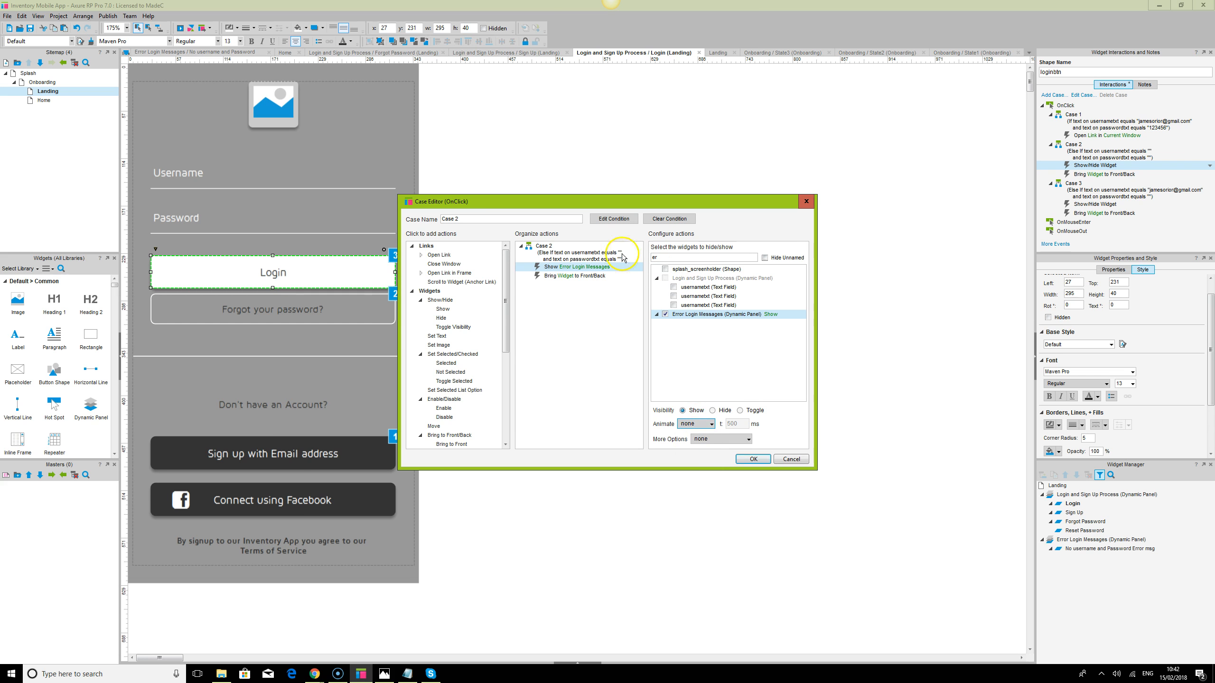
Point Case 2's Bring to Front action at Error Login Messages and save the case
{"action": "left_click", "coordinate": [574, 276]}
{"action": "left_click", "coordinate": [669, 259]}
{"action": "type", "text": "er"}
{"action": "left_click", "coordinate": [664, 314]}
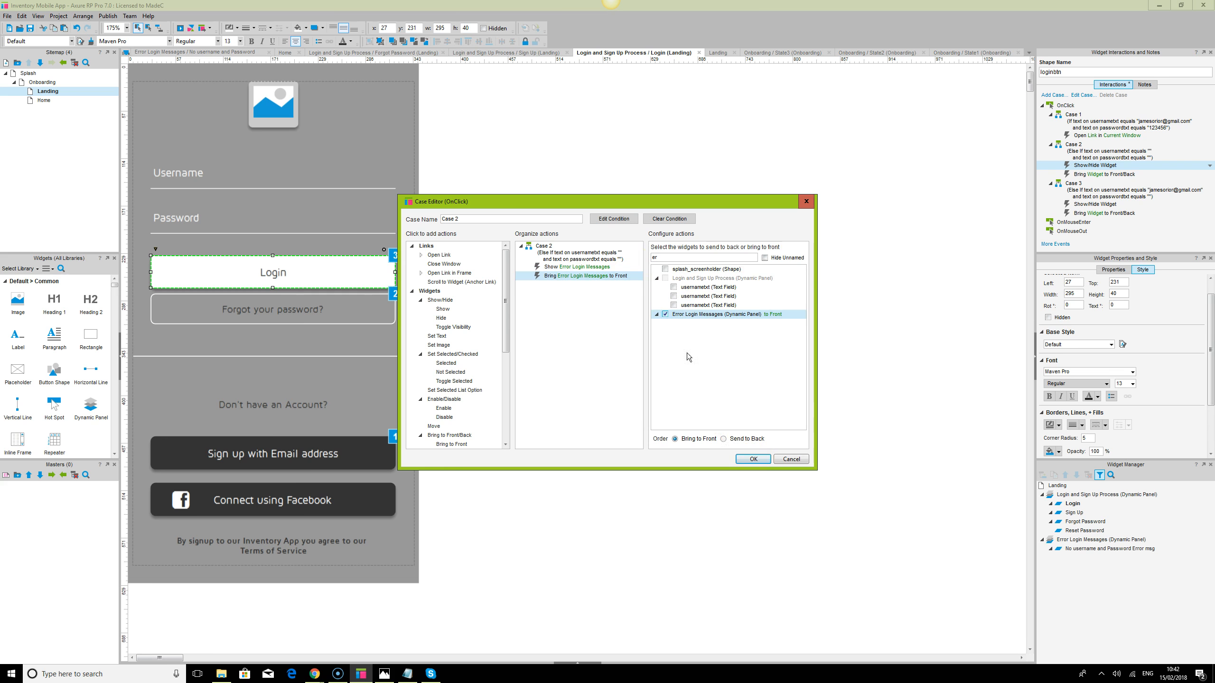
{"action": "left_click", "coordinate": [760, 460]}
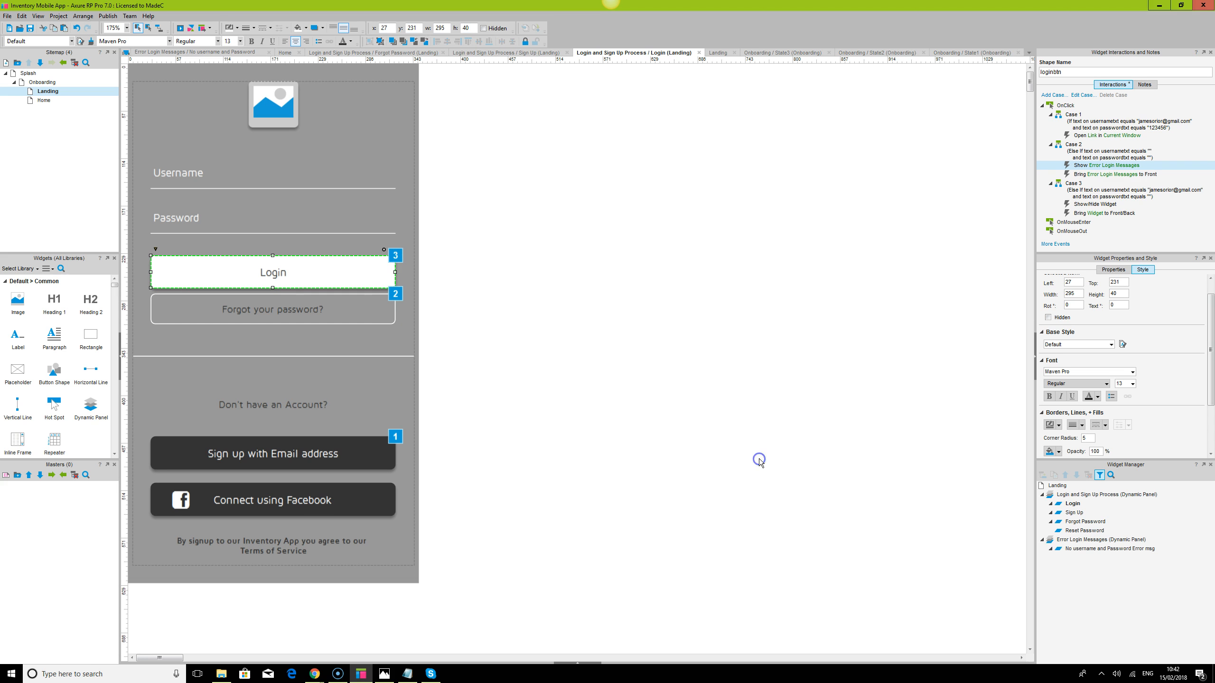
{"action": "mouse_move", "coordinate": [1113, 550]}
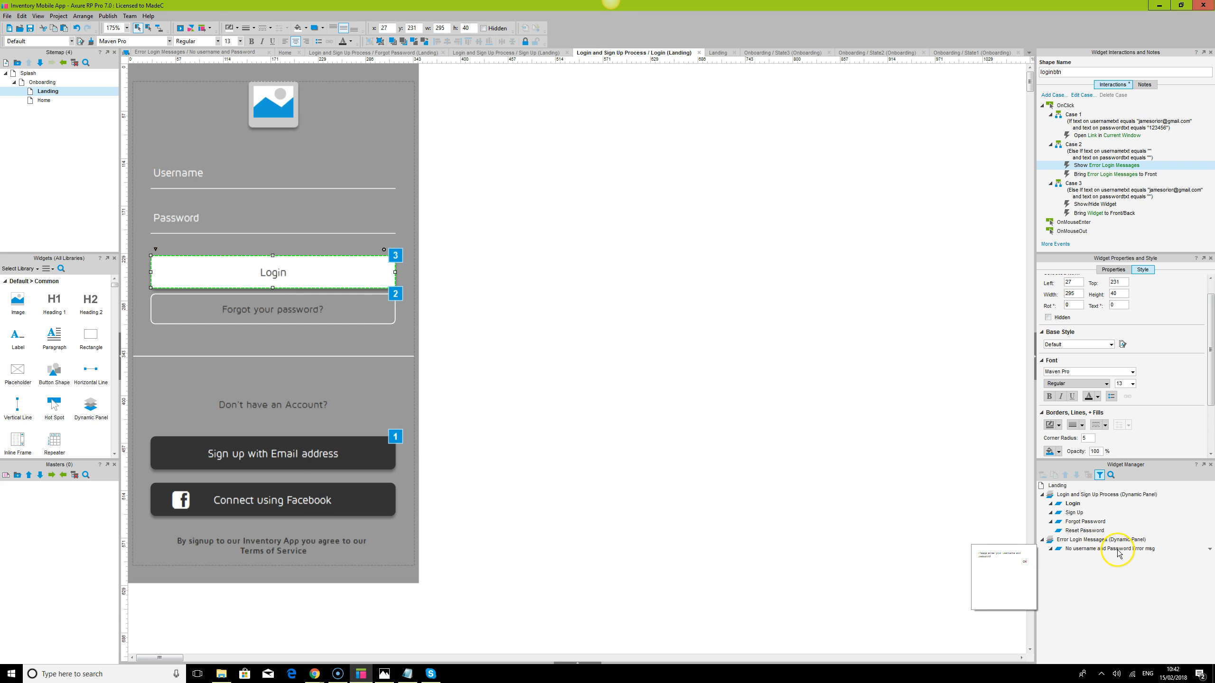
Try adding a state to Error Login Messages, discard it, and reselect the Login button
{"action": "double_click", "coordinate": [1082, 540]}
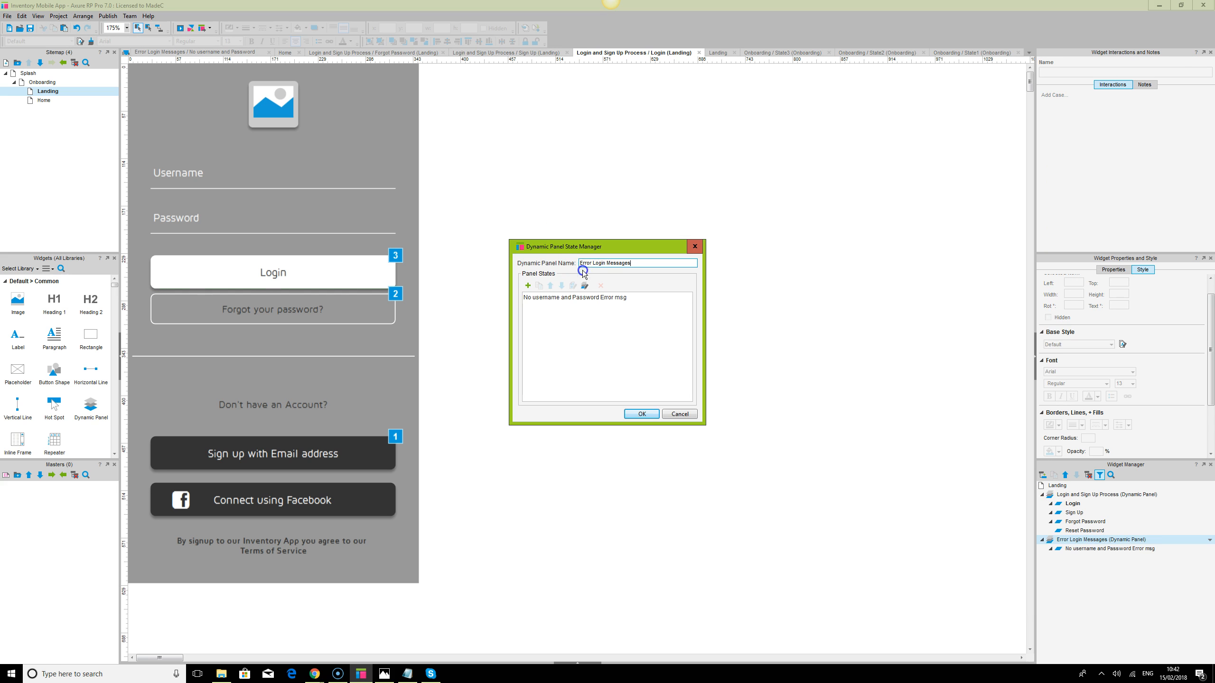
{"action": "left_click", "coordinate": [528, 286]}
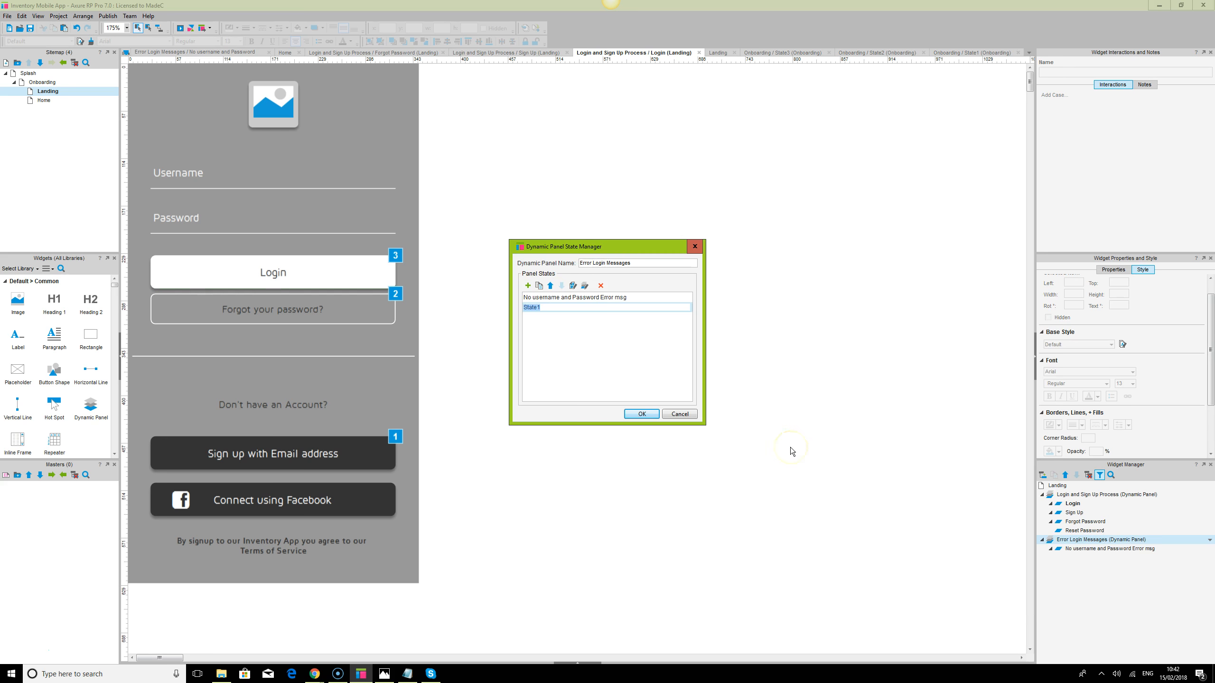
{"action": "left_click", "coordinate": [684, 414]}
{"action": "left_click", "coordinate": [1074, 504]}
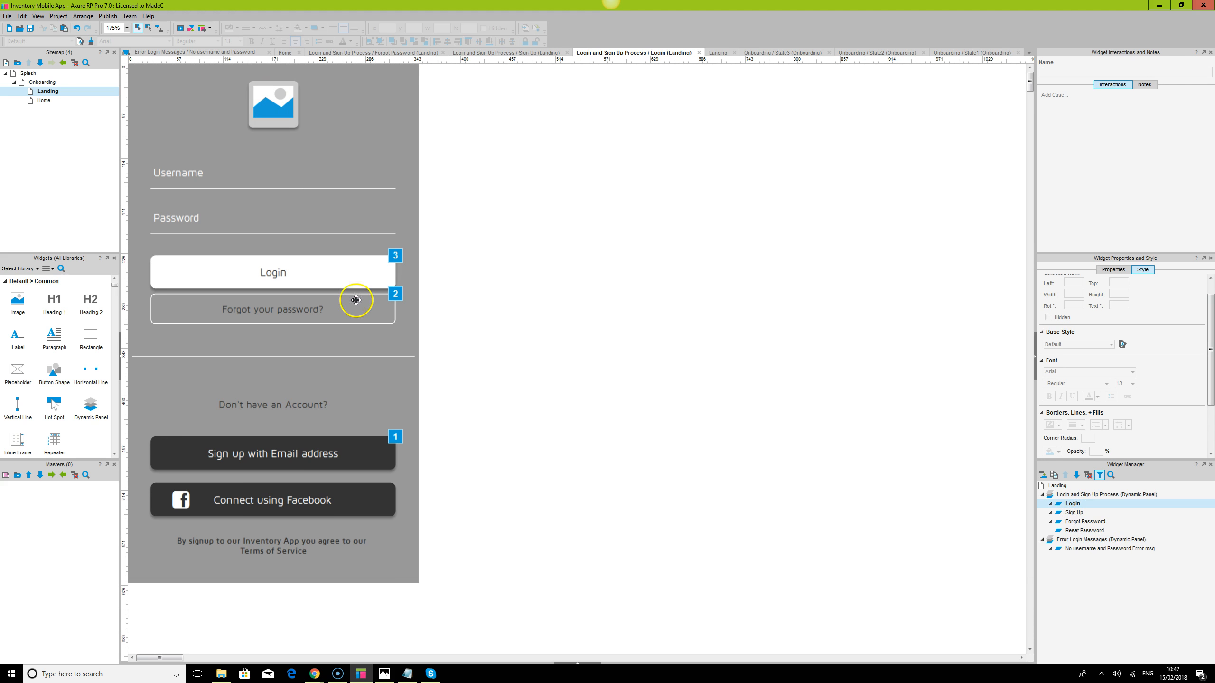
{"action": "left_click", "coordinate": [361, 276]}
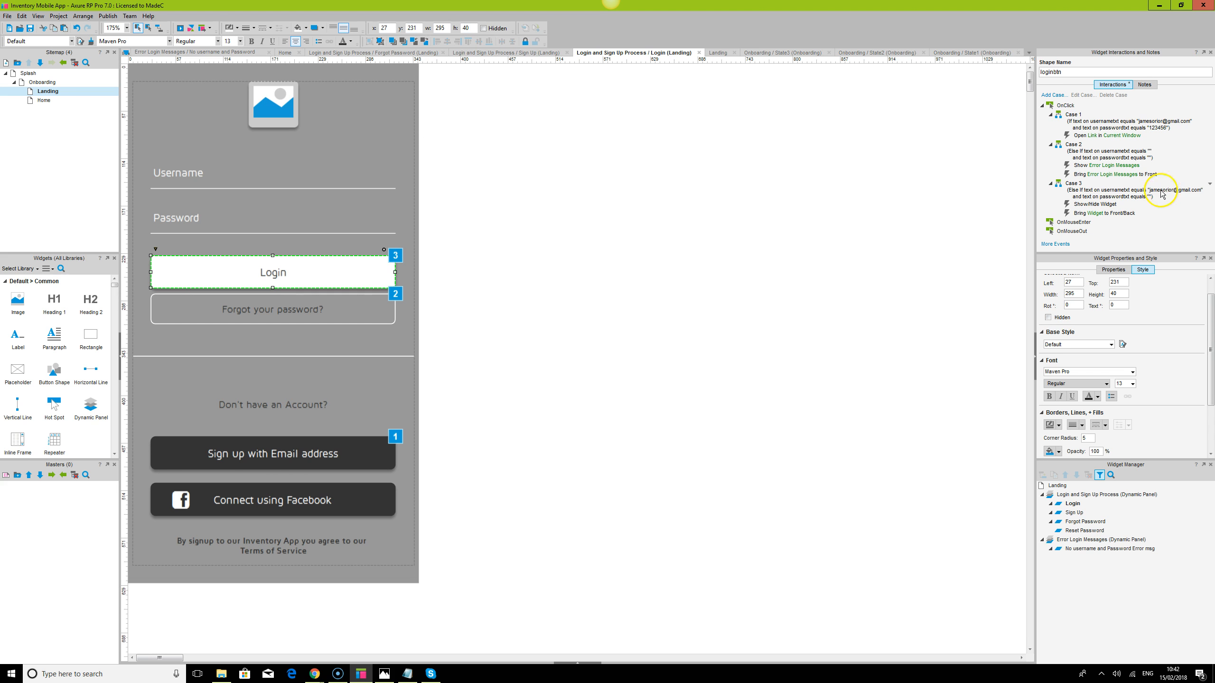
Add the No Password Error msg and No Email address msg states and confirm
{"action": "double_click", "coordinate": [1083, 543]}
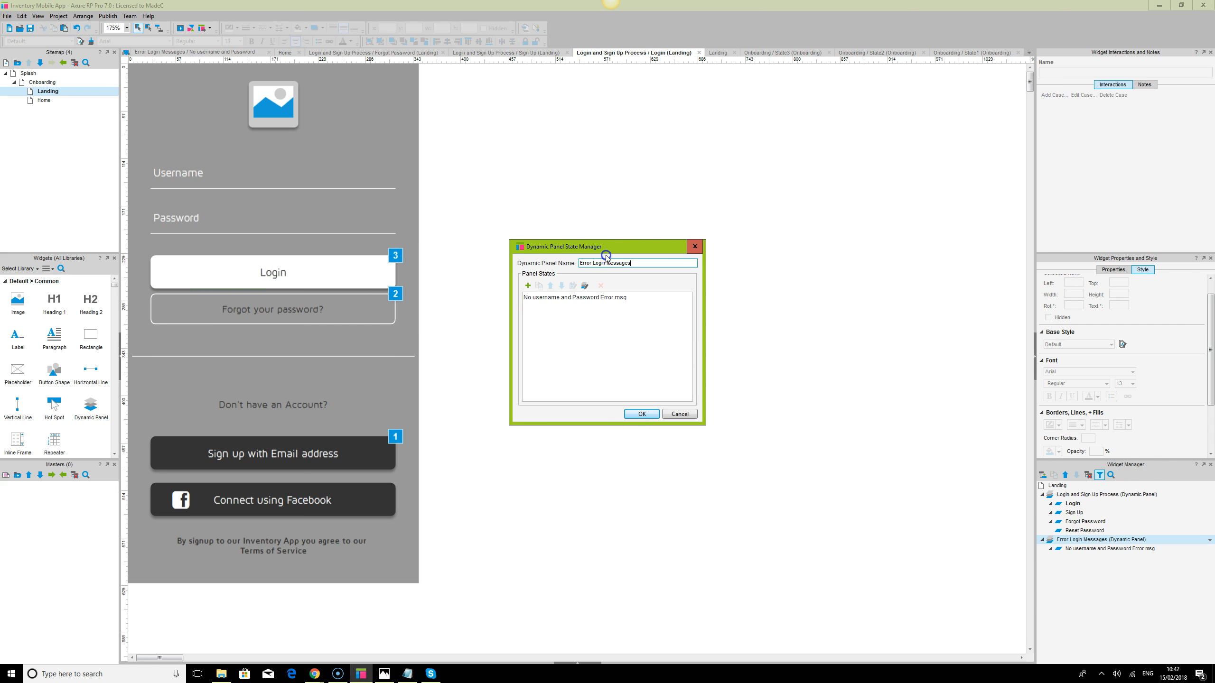
{"action": "left_click", "coordinate": [530, 288]}
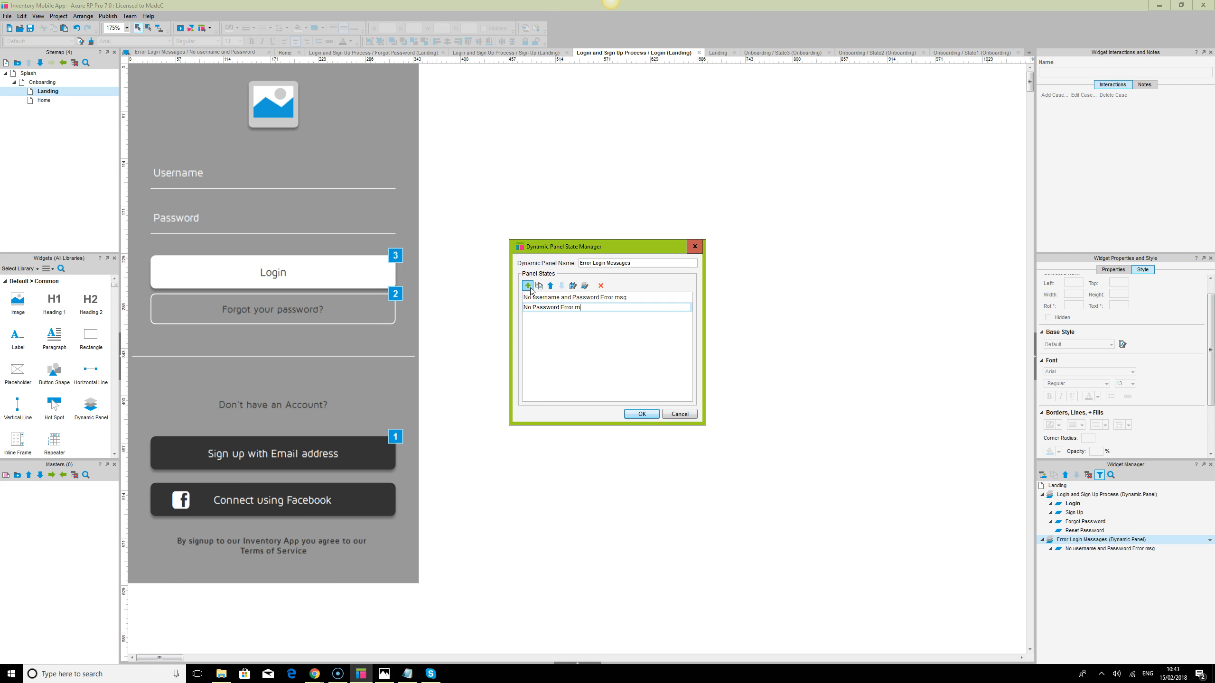
{"action": "left_click", "coordinate": [531, 301]}
{"action": "left_click", "coordinate": [528, 286]}
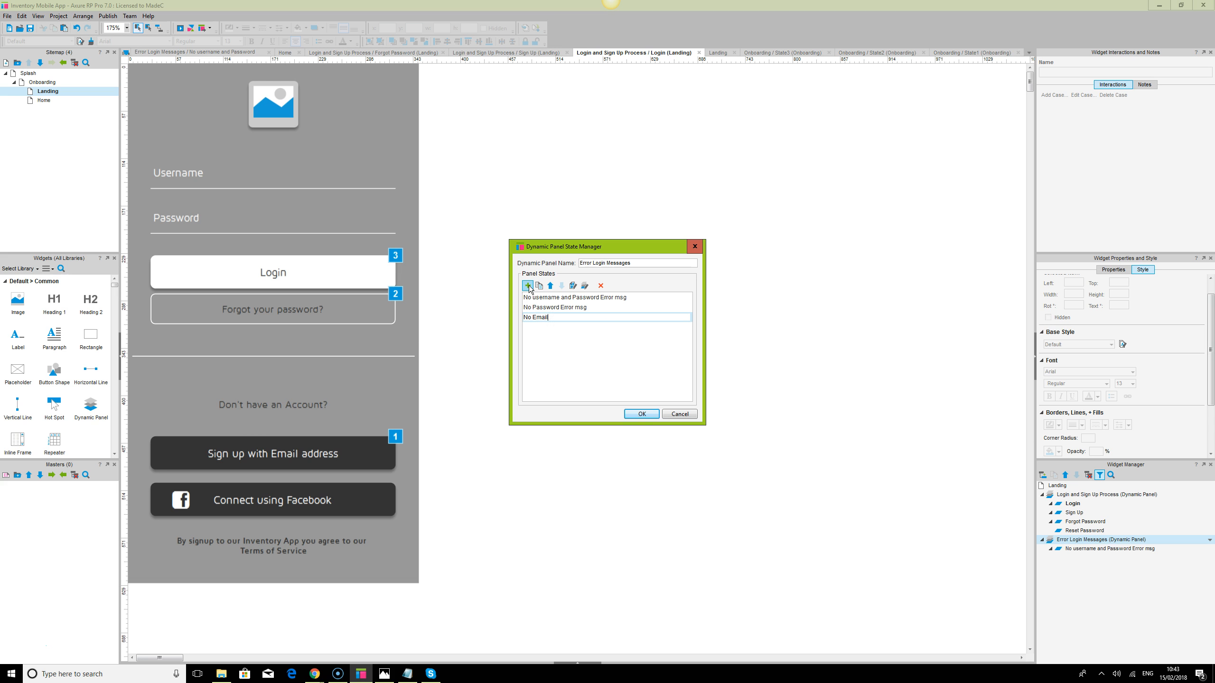
{"action": "type", "text": "No Email address mesg"}
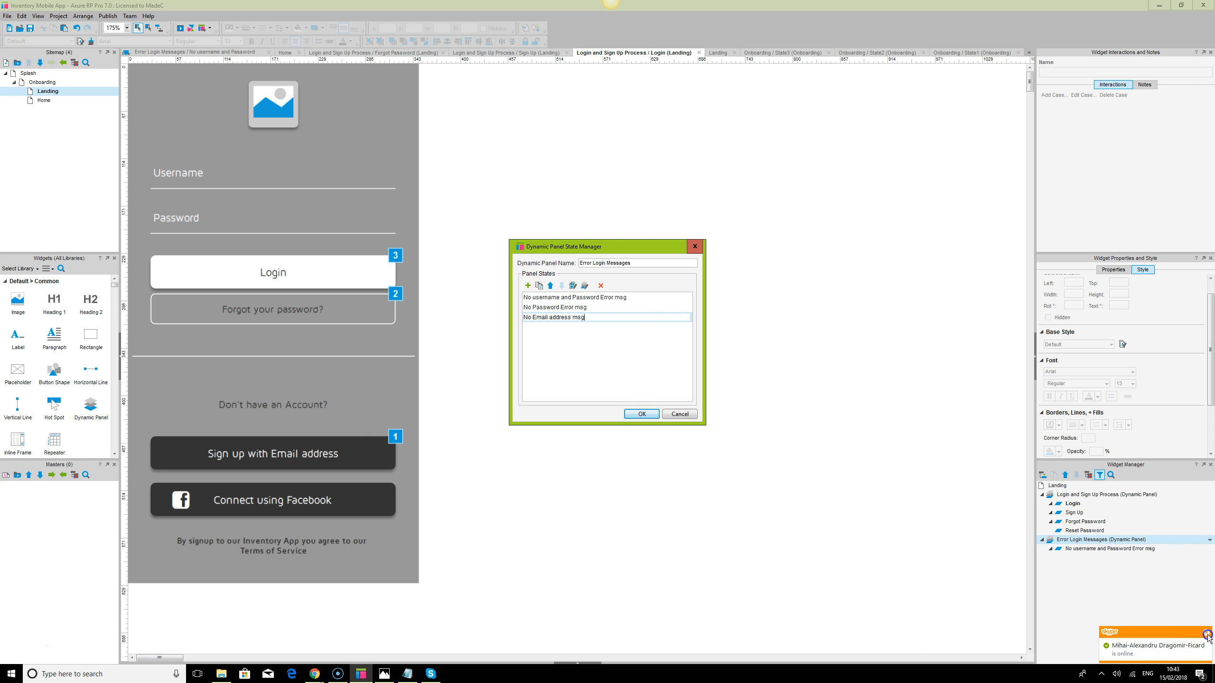
{"action": "left_click", "coordinate": [1207, 635]}
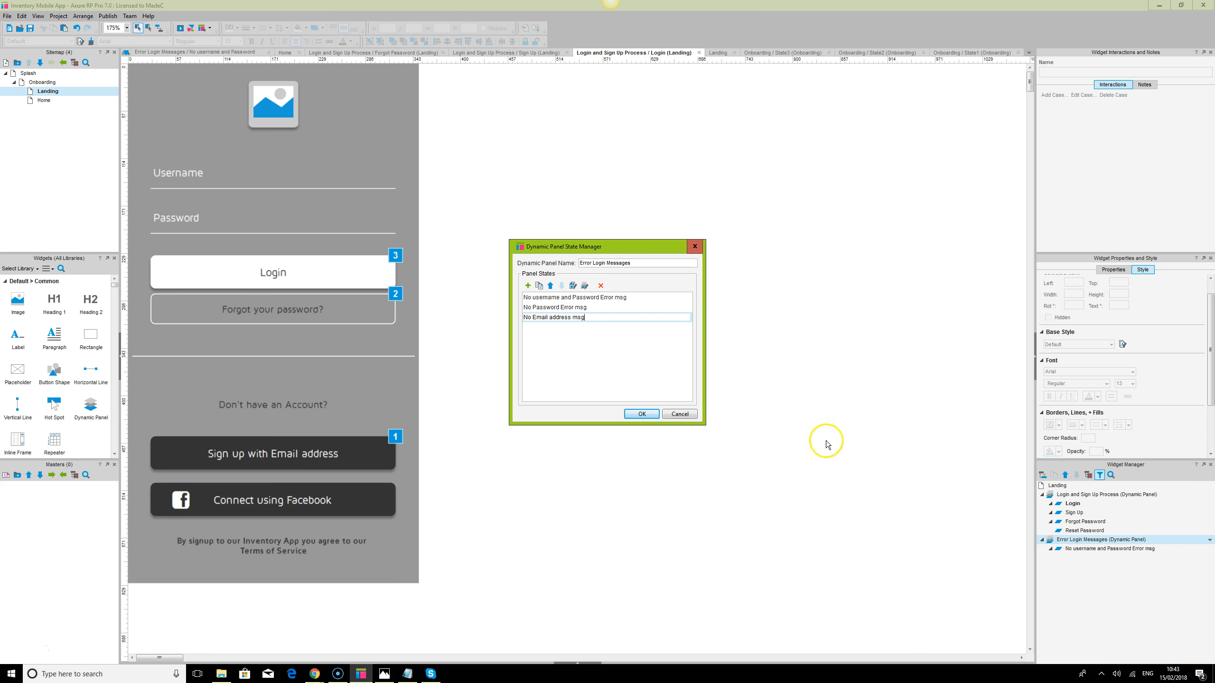
{"action": "left_click", "coordinate": [642, 415]}
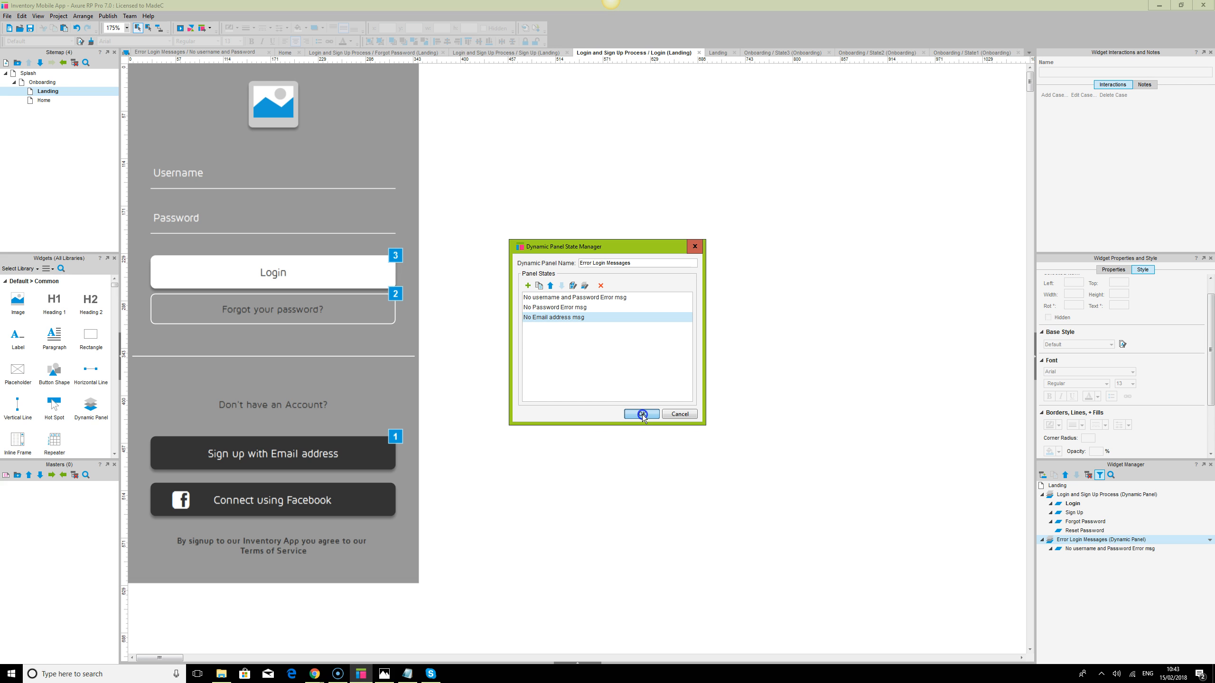
{"action": "left_click", "coordinate": [642, 414]}
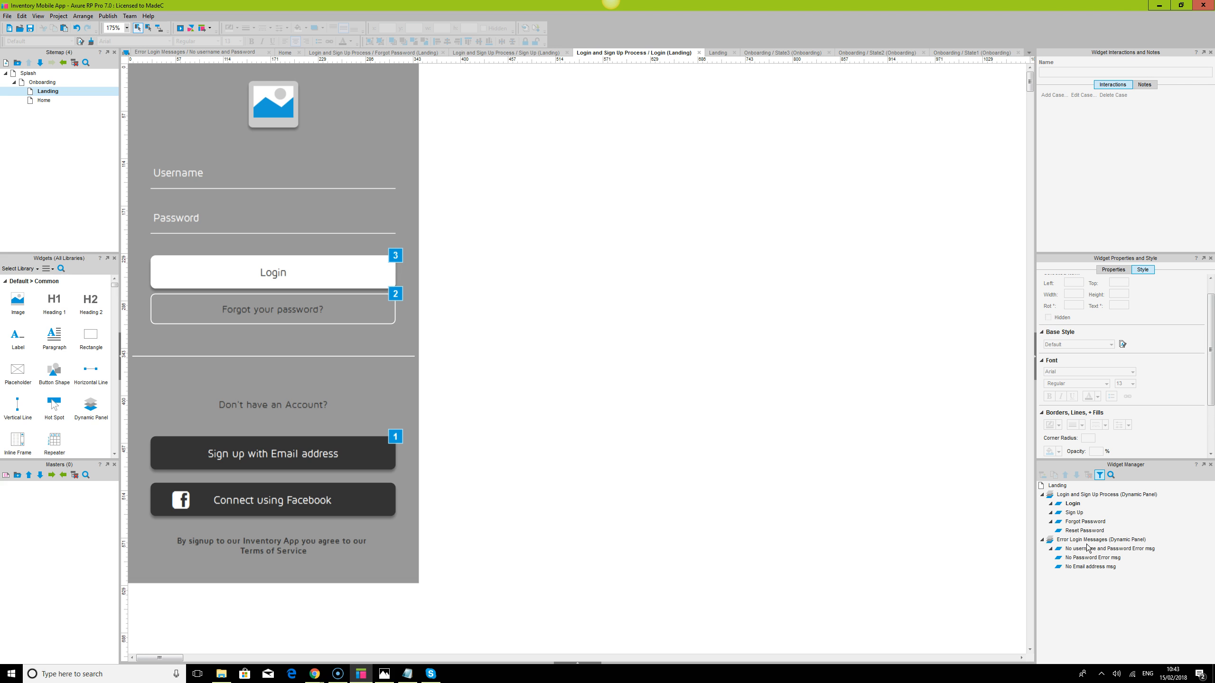
Open the No Password Error msg state and zoom the canvas to 175%
{"action": "mouse_move", "coordinate": [1092, 553]}
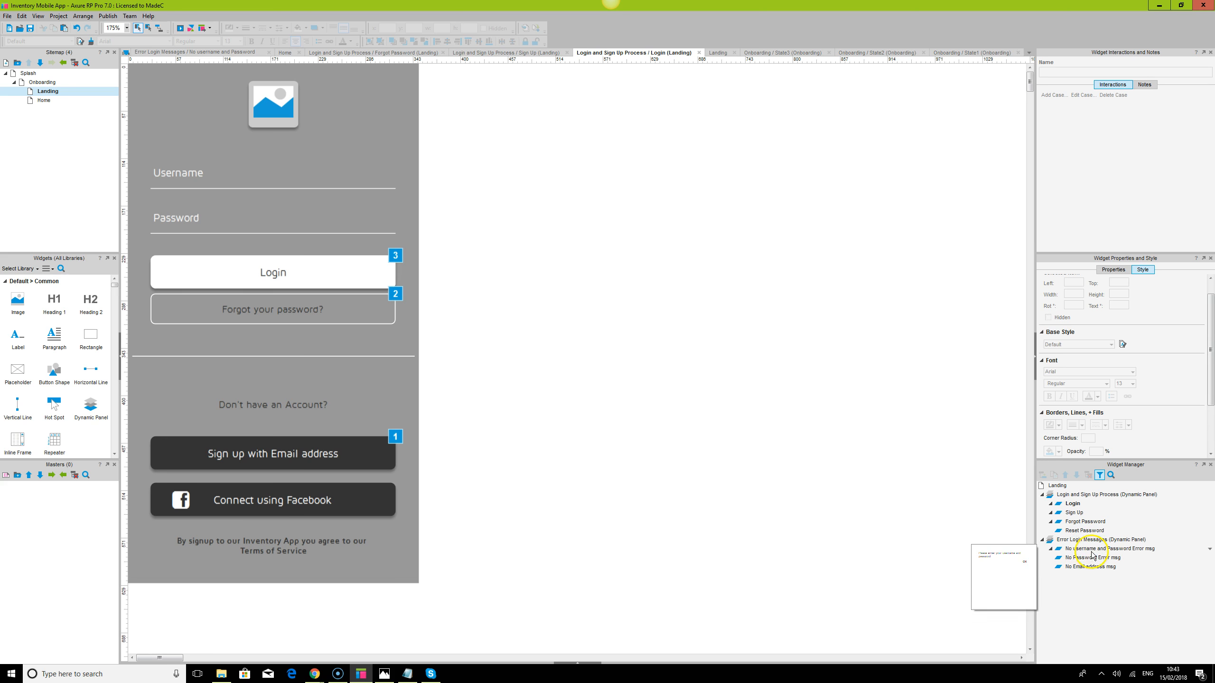
{"action": "double_click", "coordinate": [1093, 549]}
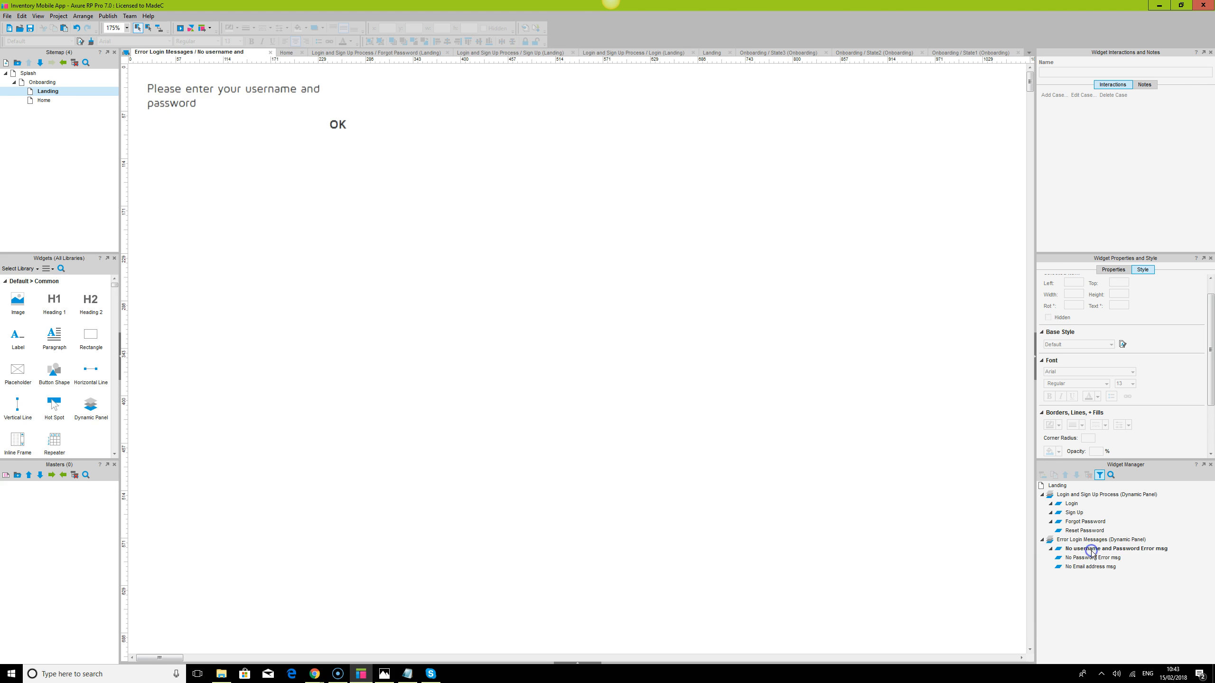
{"action": "key", "text": "ctrl+a"}
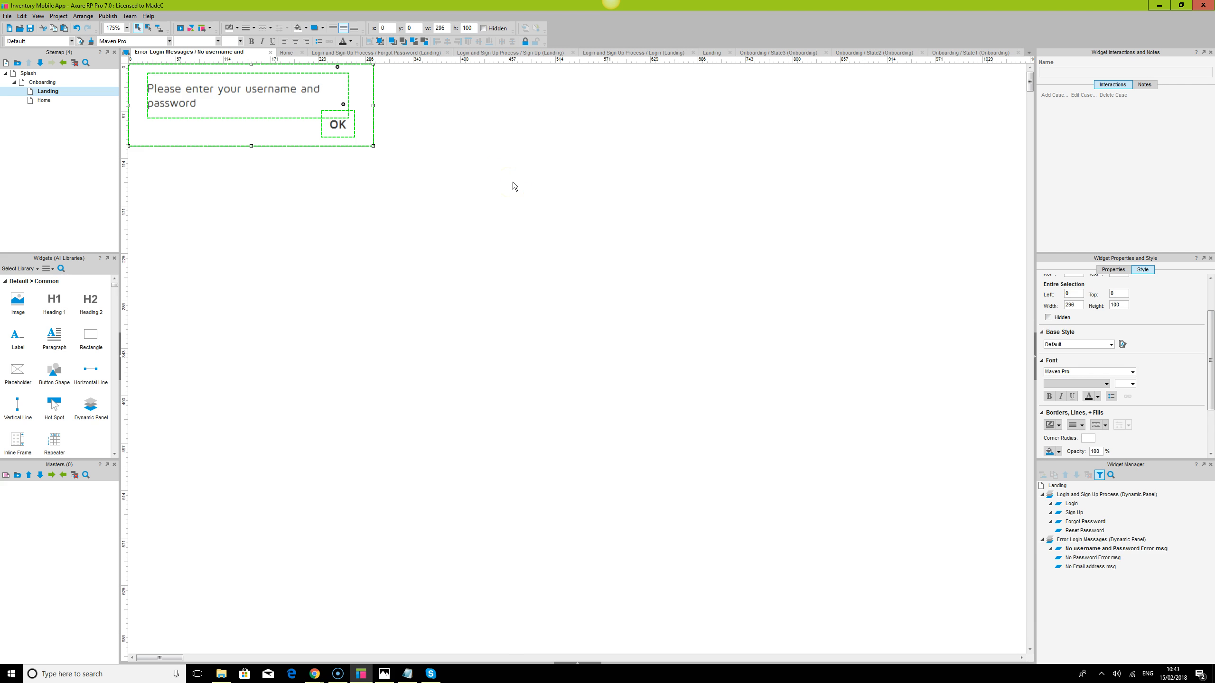
{"action": "double_click", "coordinate": [1084, 558]}
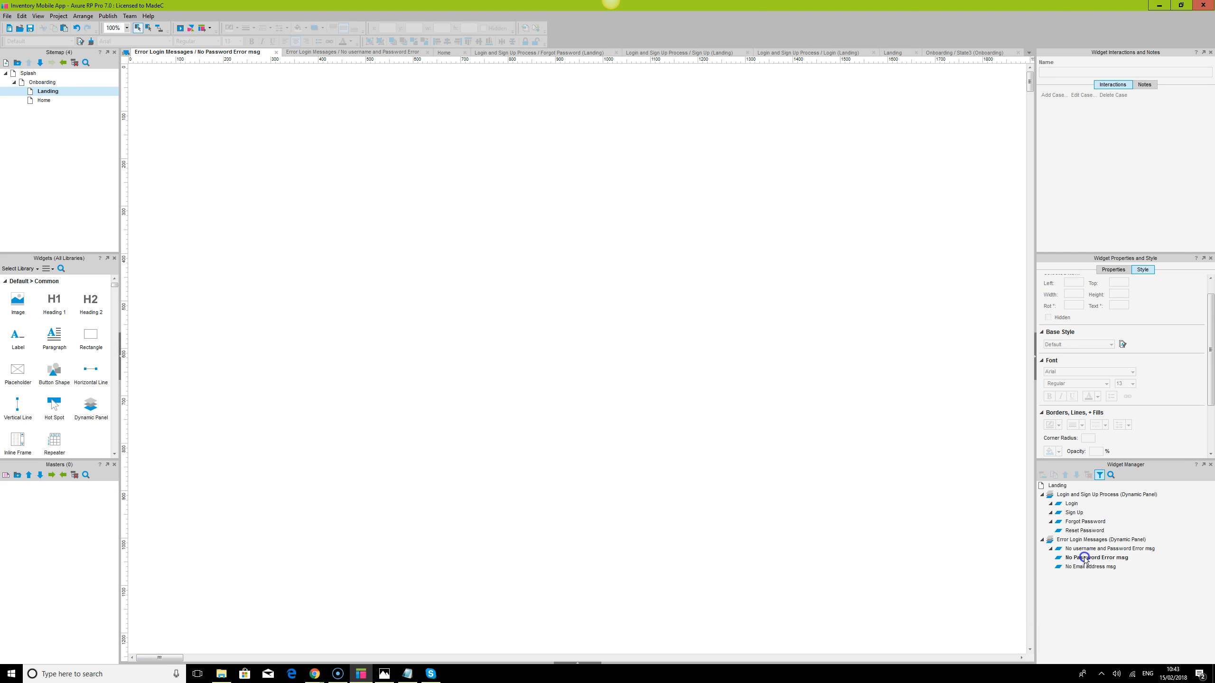
{"action": "key", "text": "ctrl+a"}
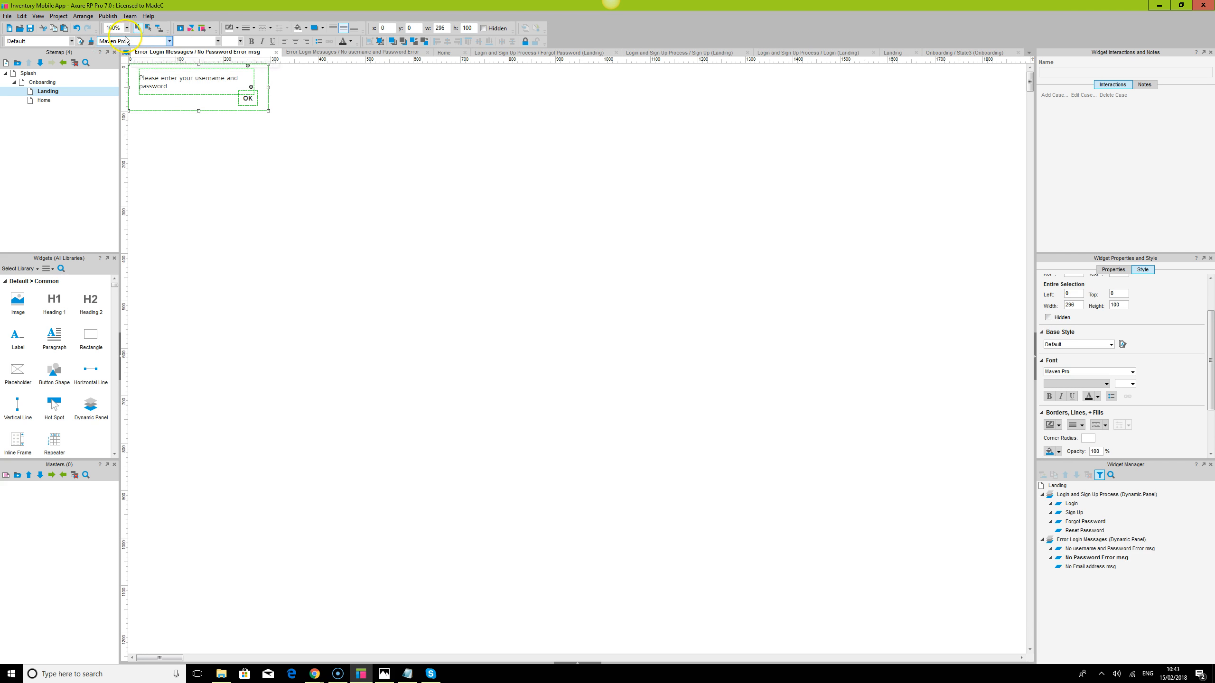
{"action": "left_click", "coordinate": [118, 27]}
{"action": "key", "text": "Down"}
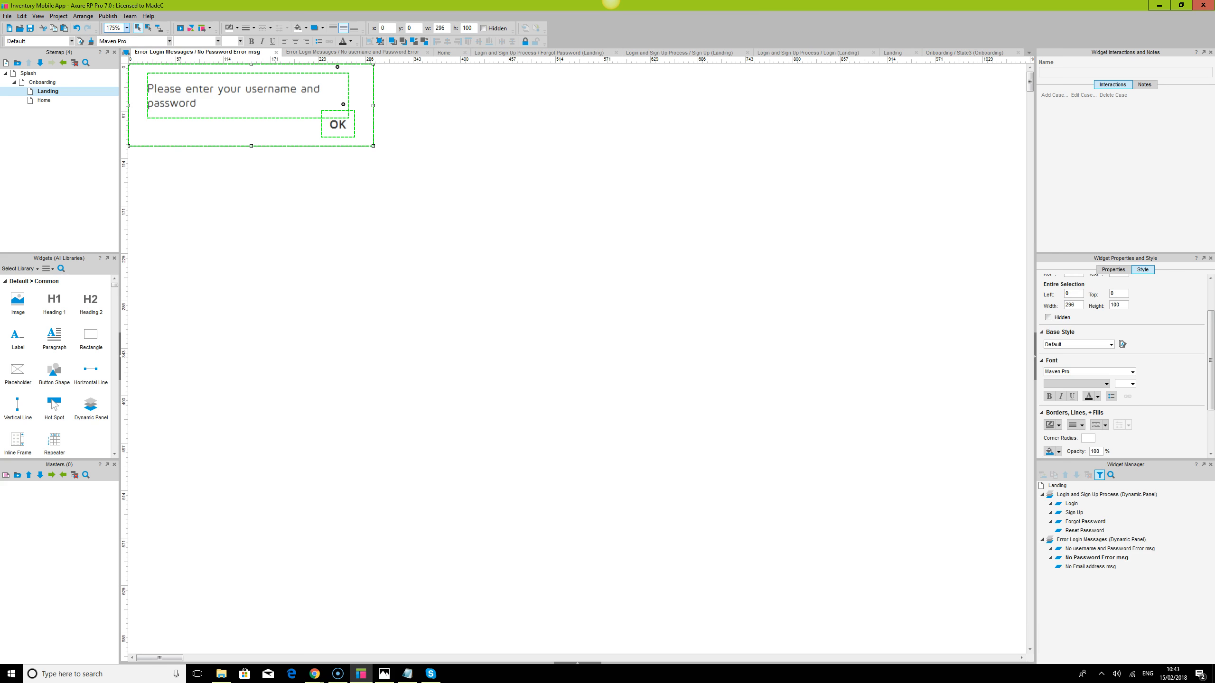
Change the state's message text to 'Please enter your password'
{"action": "left_click", "coordinate": [215, 92]}
{"action": "double_click", "coordinate": [215, 92]}
{"action": "left_click", "coordinate": [217, 91]}
{"action": "left_click", "coordinate": [246, 89]}
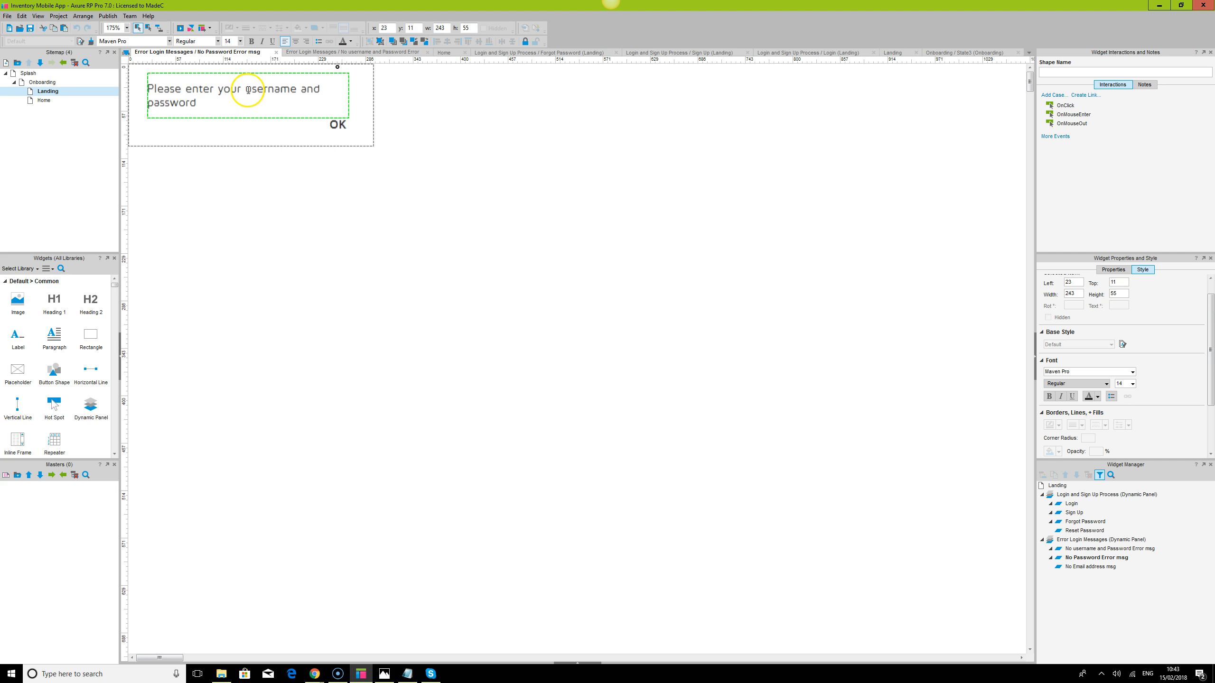
{"action": "left_click_drag", "start_coordinate": [247, 90], "coordinate": [280, 92]}
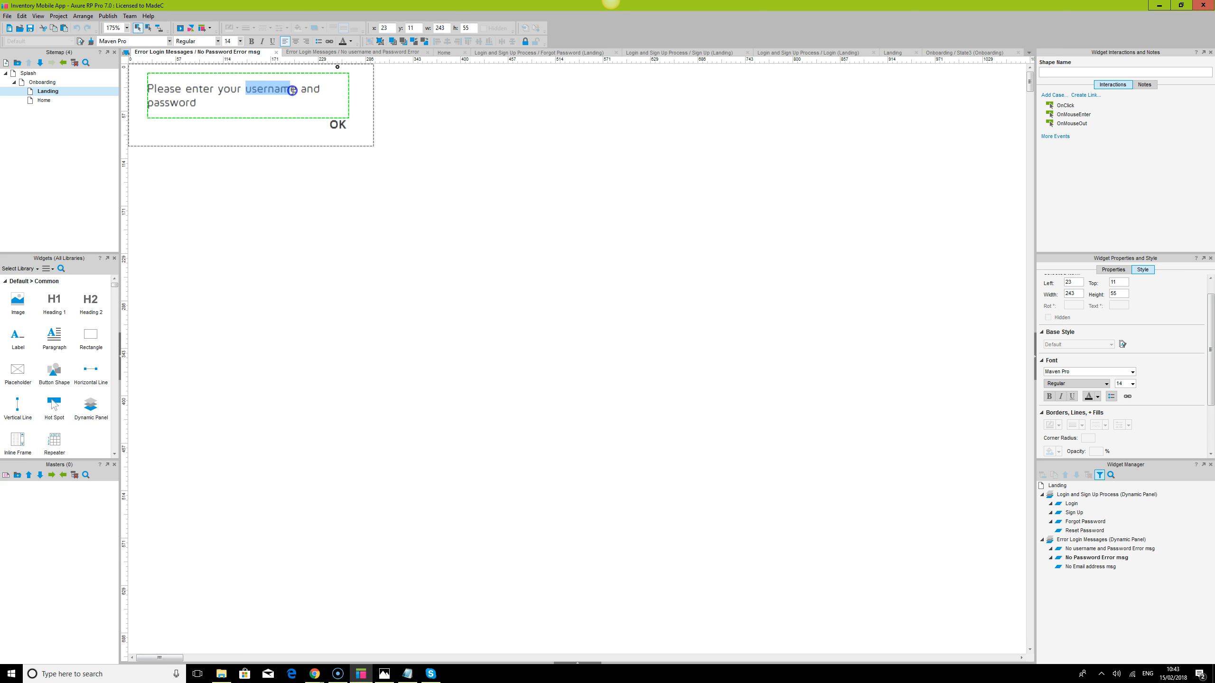
{"action": "type", "text": "password"}
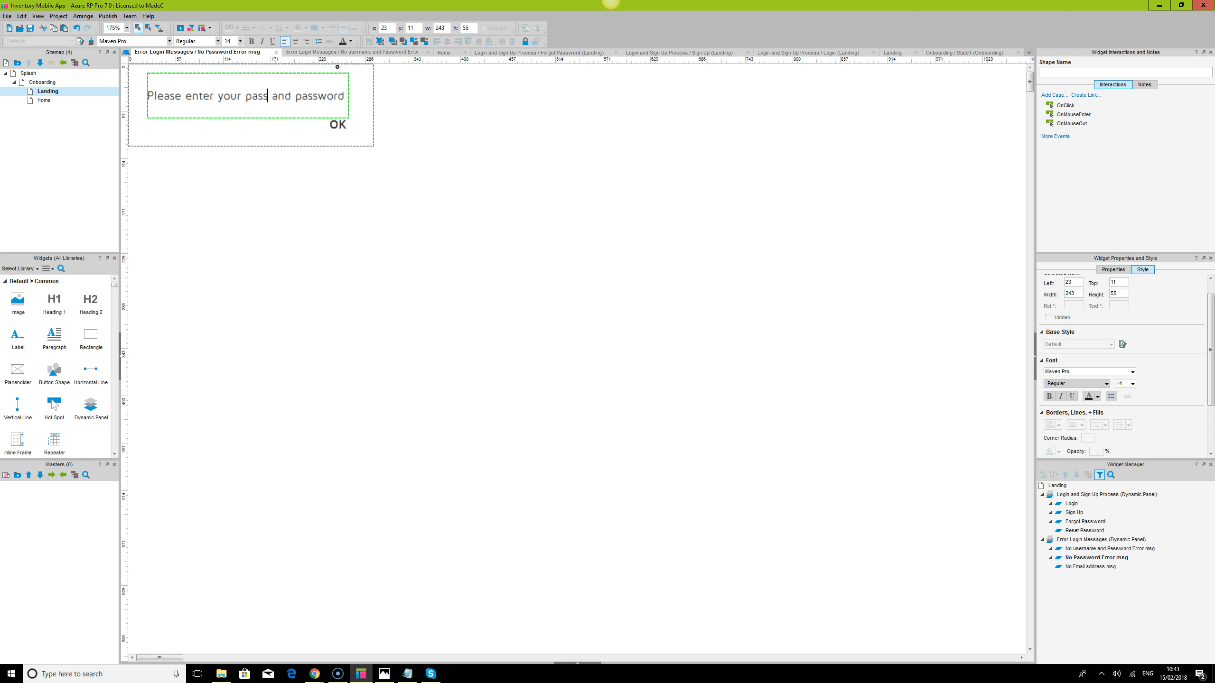
{"action": "key", "text": "Delete"}
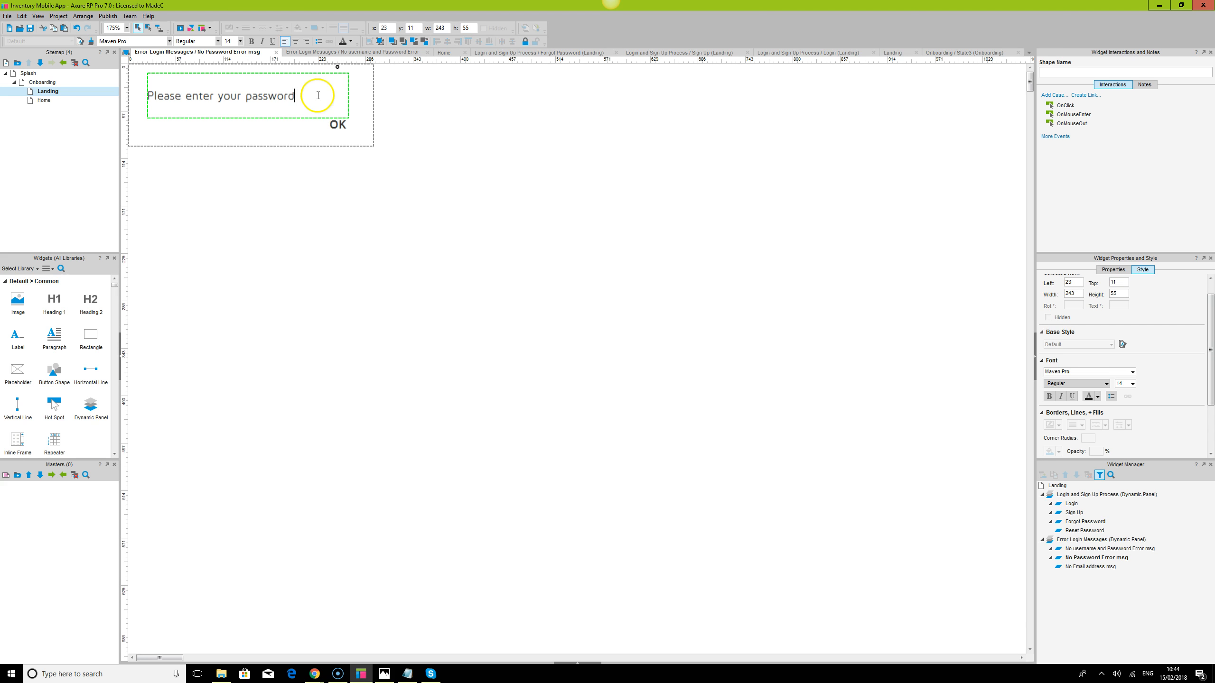
{"action": "left_click", "coordinate": [586, 378]}
Reword the No Email address msg text to 'Please enter your email address', then open Landing
{"action": "key", "text": "ctrl+a"}
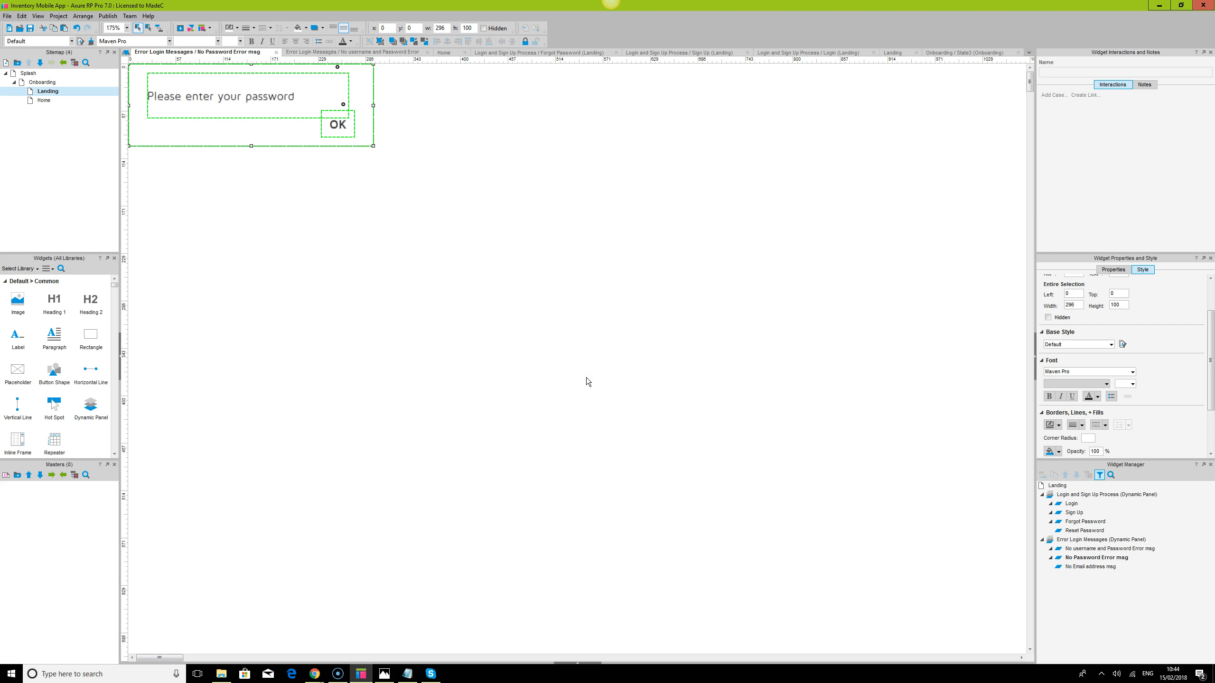
{"action": "double_click", "coordinate": [1071, 566]}
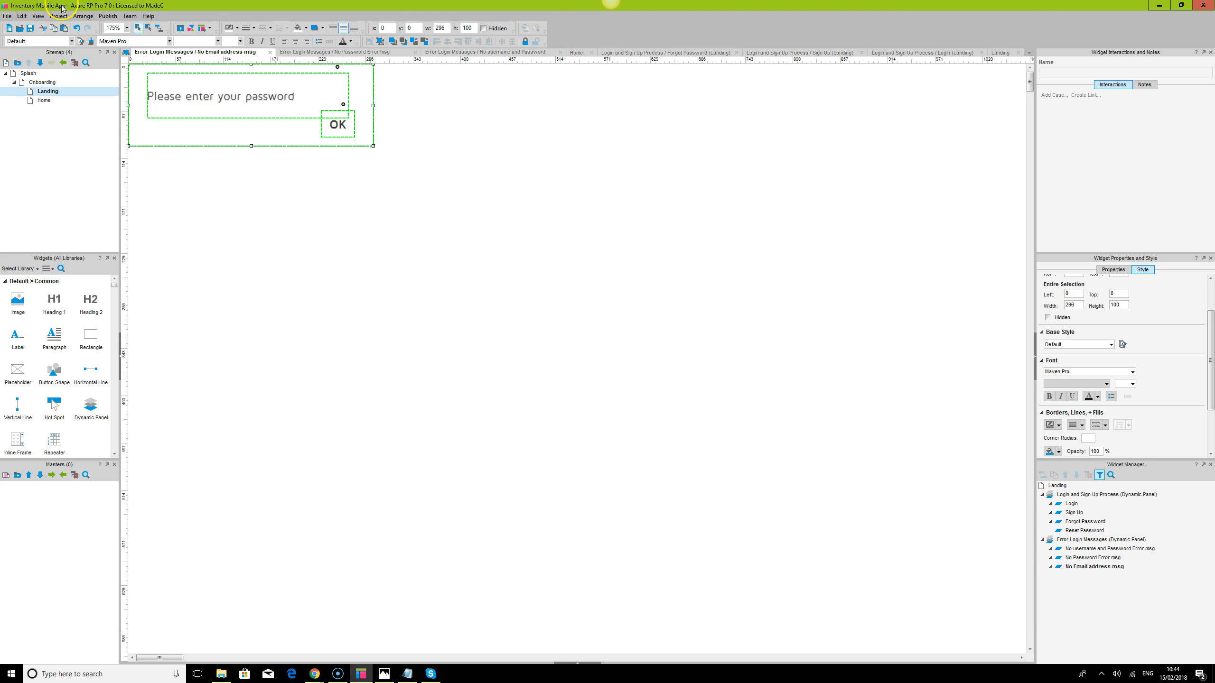
{"action": "double_click", "coordinate": [240, 105]}
{"action": "left_click_drag", "start_coordinate": [246, 98], "coordinate": [333, 106]}
{"action": "type", "text": "email"}
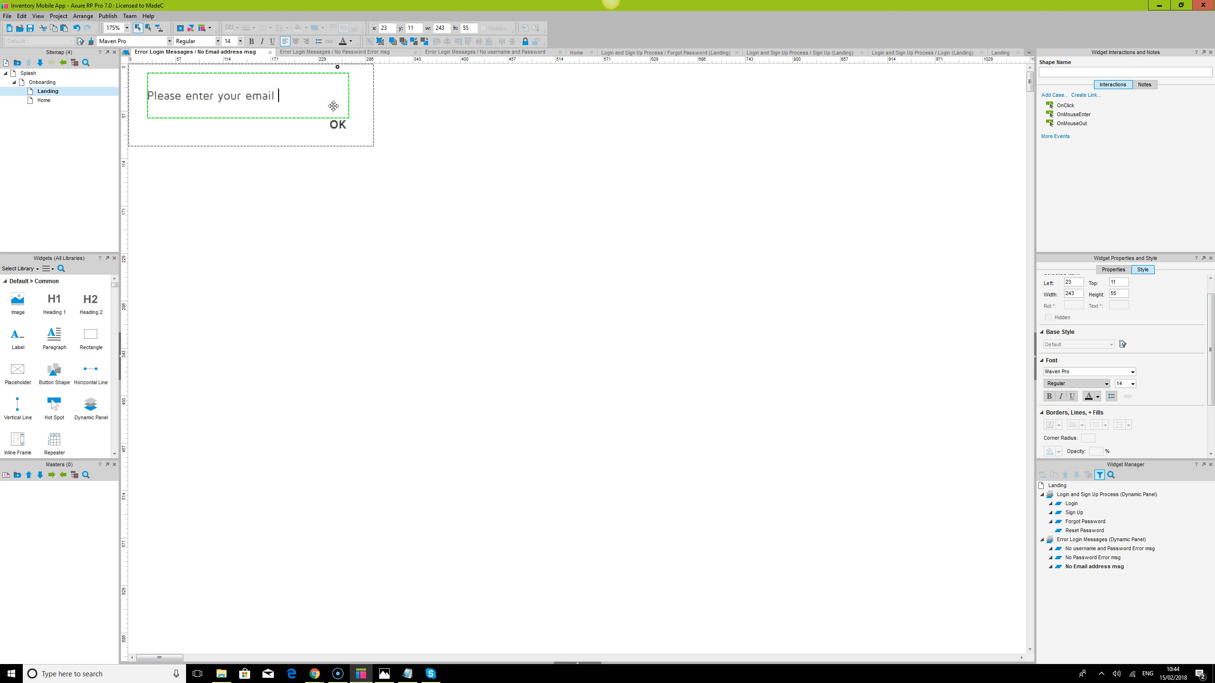
{"action": "type", "text": " address"}
{"action": "left_click", "coordinate": [746, 255]}
{"action": "left_click", "coordinate": [48, 92]}
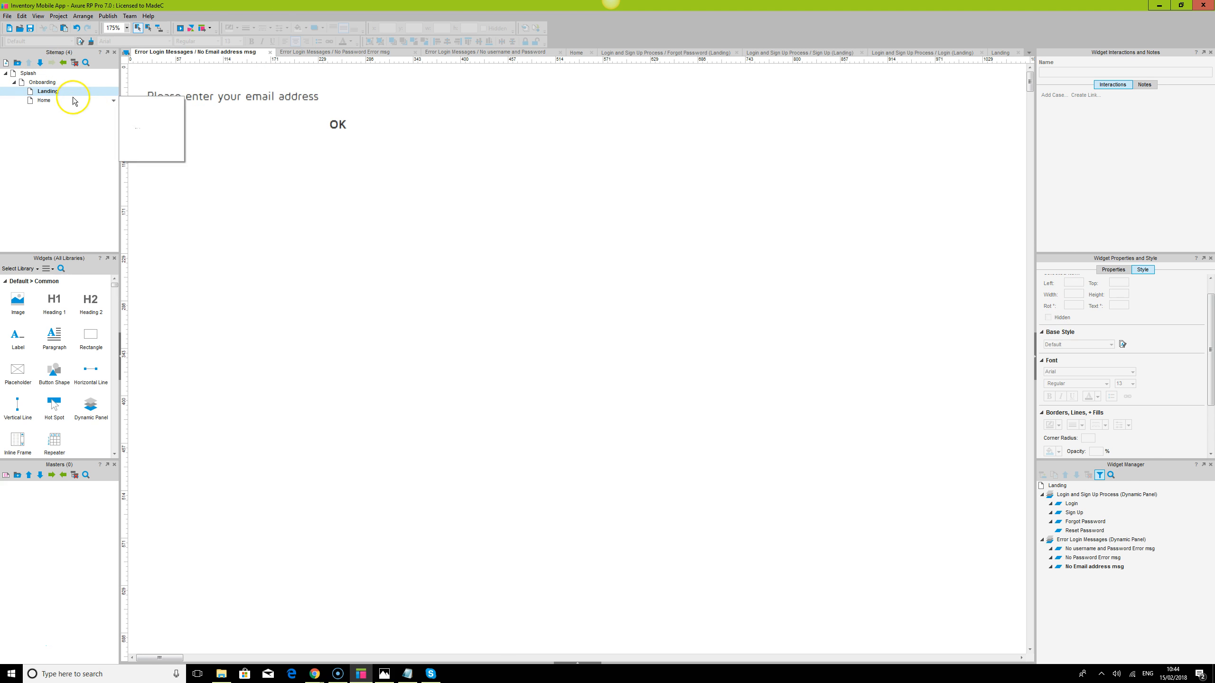
{"action": "double_click", "coordinate": [42, 92]}
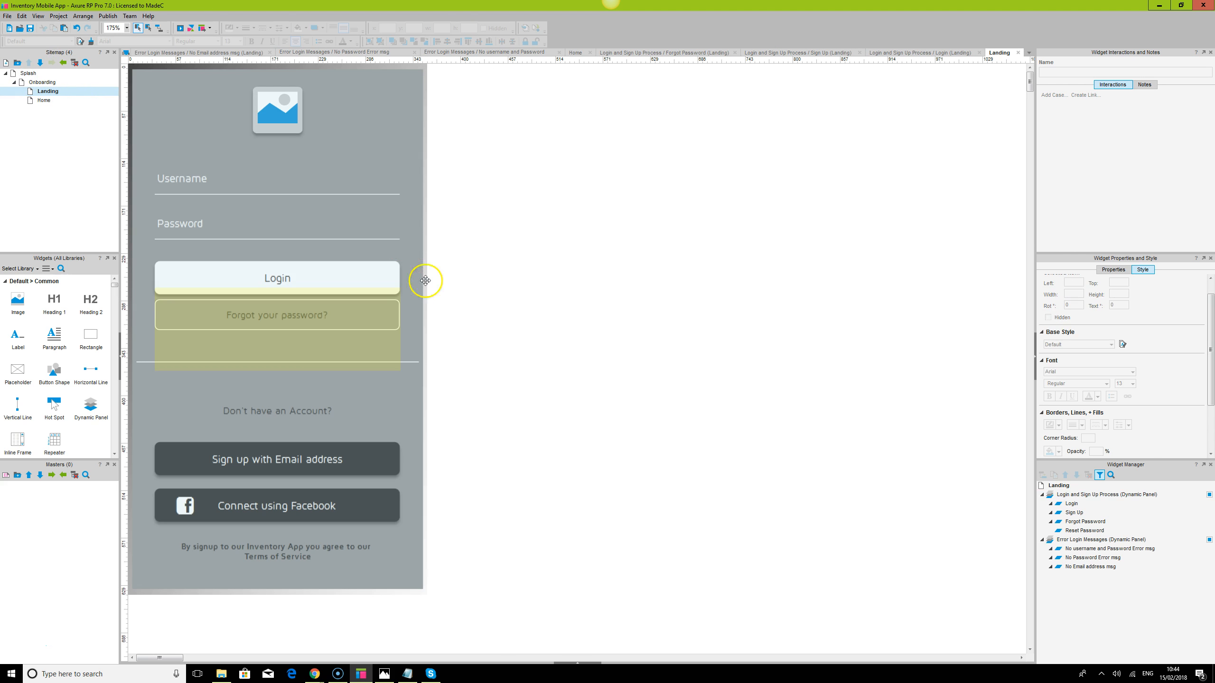
Point the Login button Case 1's Open Link action to the Home page in the current window
{"action": "mouse_move", "coordinate": [1104, 560]}
{"action": "double_click", "coordinate": [1072, 504]}
{"action": "key", "text": "ctrl+a"}
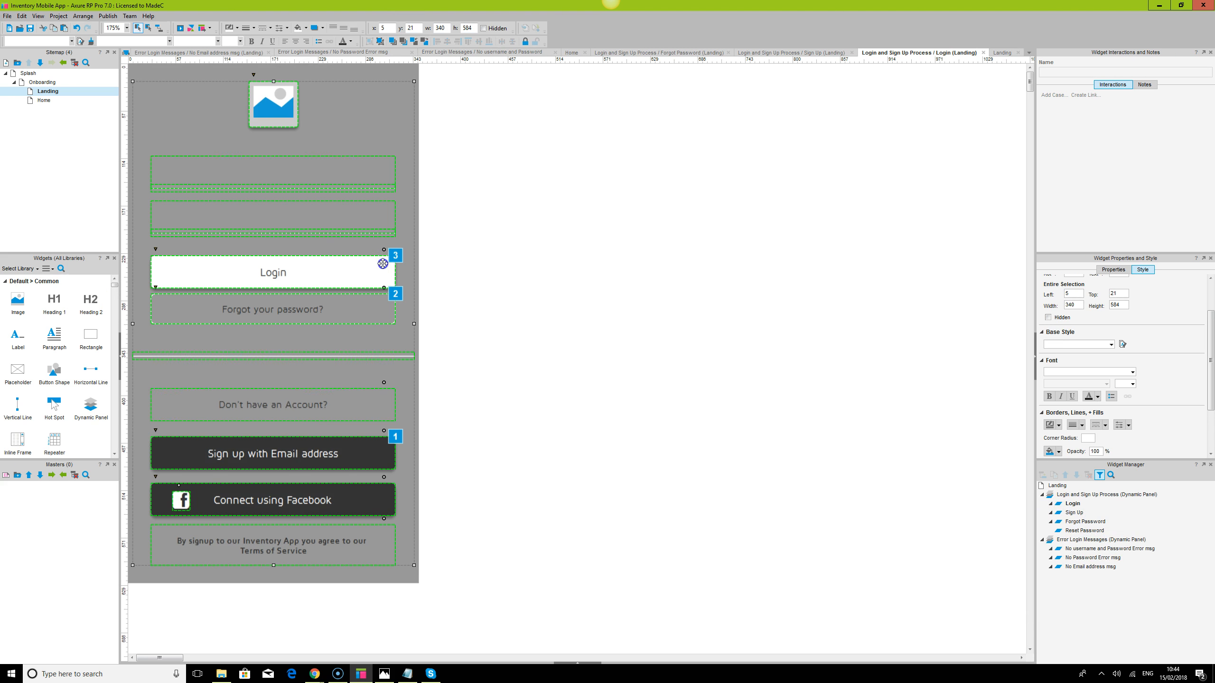
{"action": "left_click", "coordinate": [382, 263]}
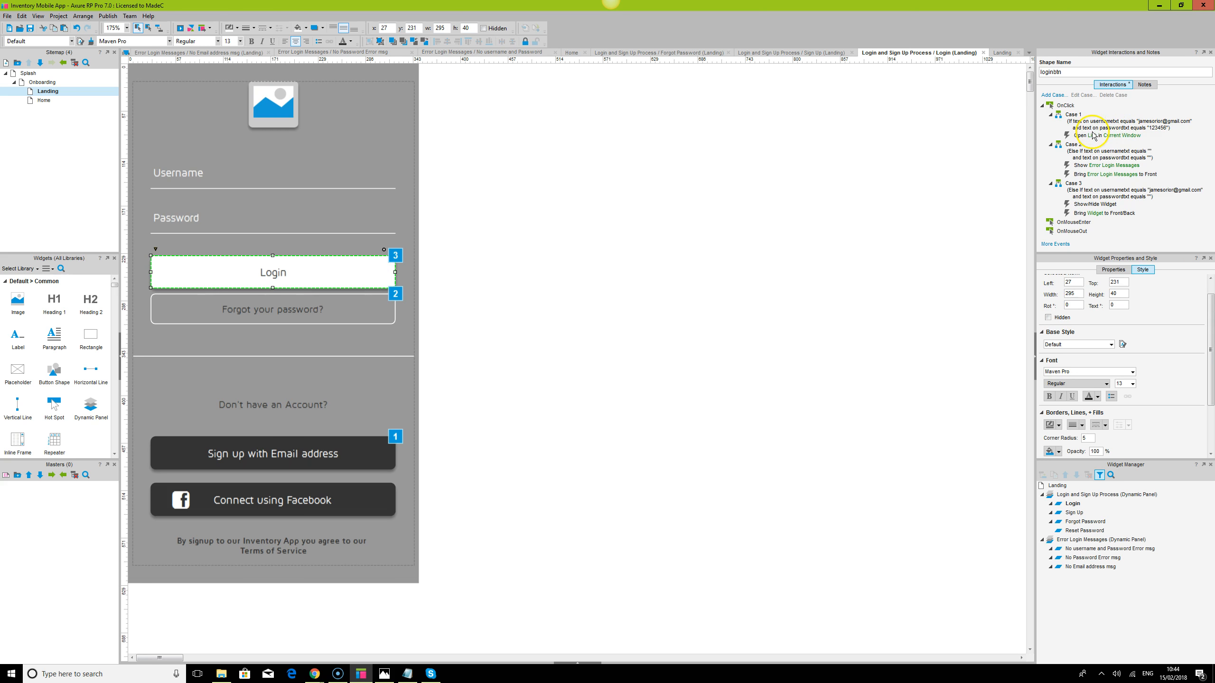
{"action": "double_click", "coordinate": [1092, 135]}
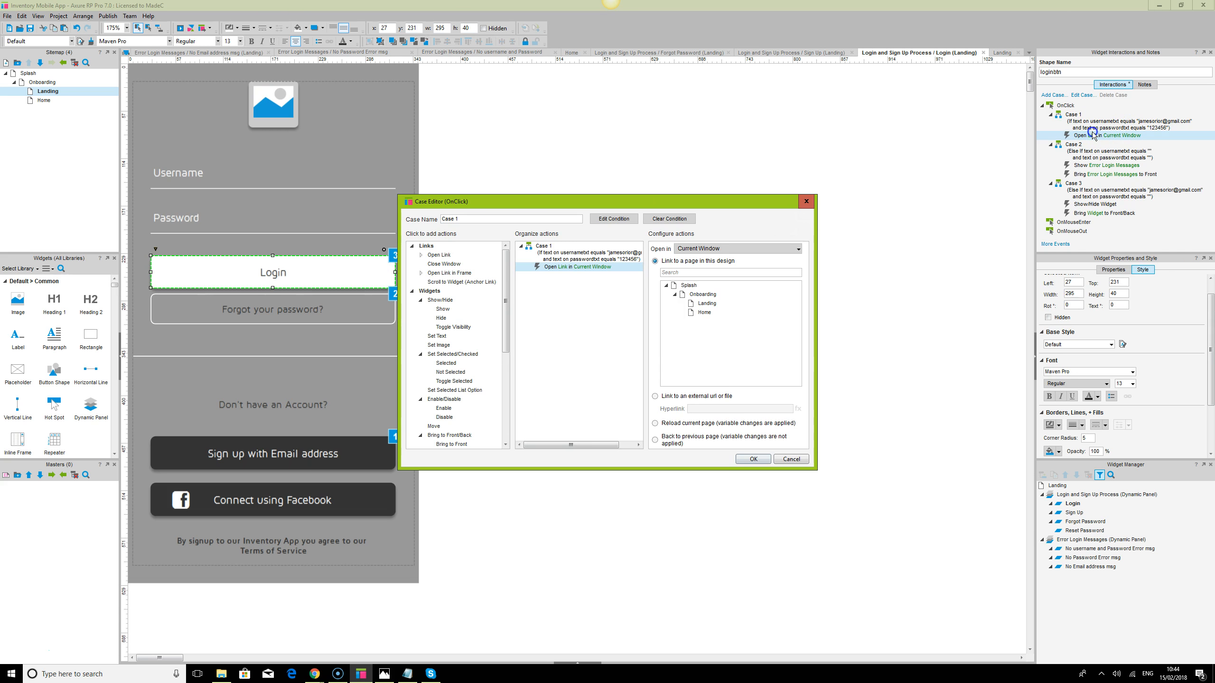
{"action": "left_click", "coordinate": [705, 313]}
{"action": "left_click", "coordinate": [755, 459]}
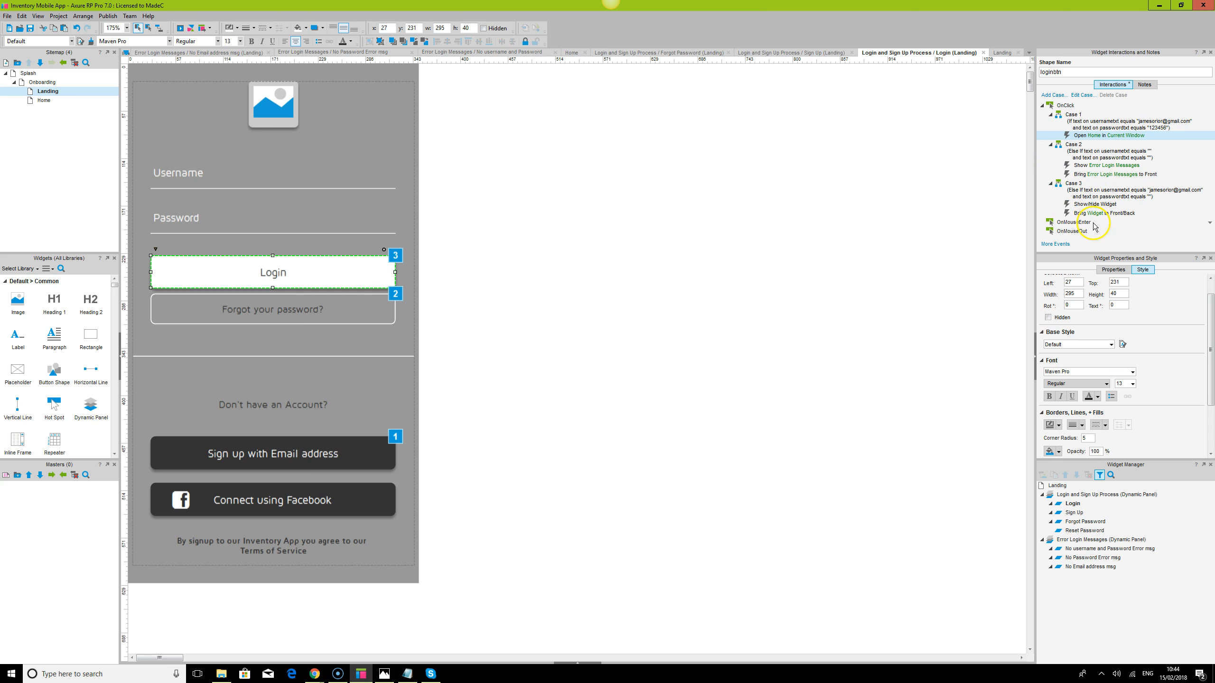
Add Case 4 with conditions: usernametxt text is blank and passwordtxt equals the test password
{"action": "left_click", "coordinate": [1053, 94]}
{"action": "left_click", "coordinate": [613, 220]}
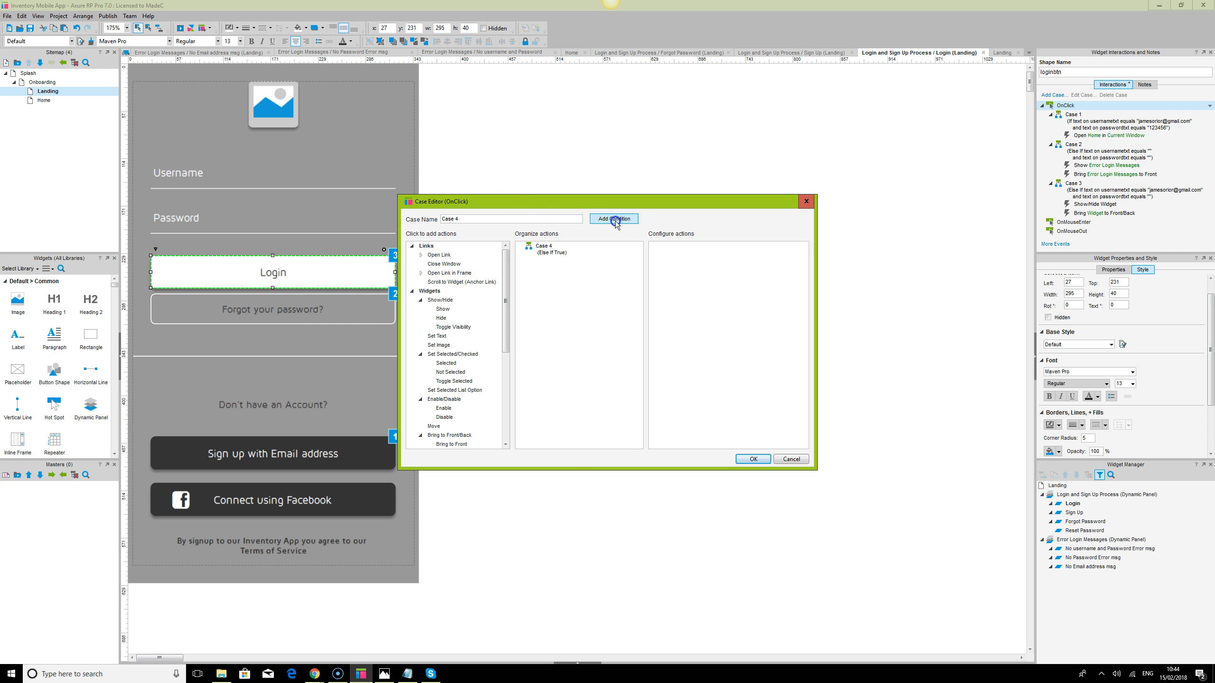
{"action": "left_click", "coordinate": [484, 268]}
{"action": "left_click", "coordinate": [484, 269]}
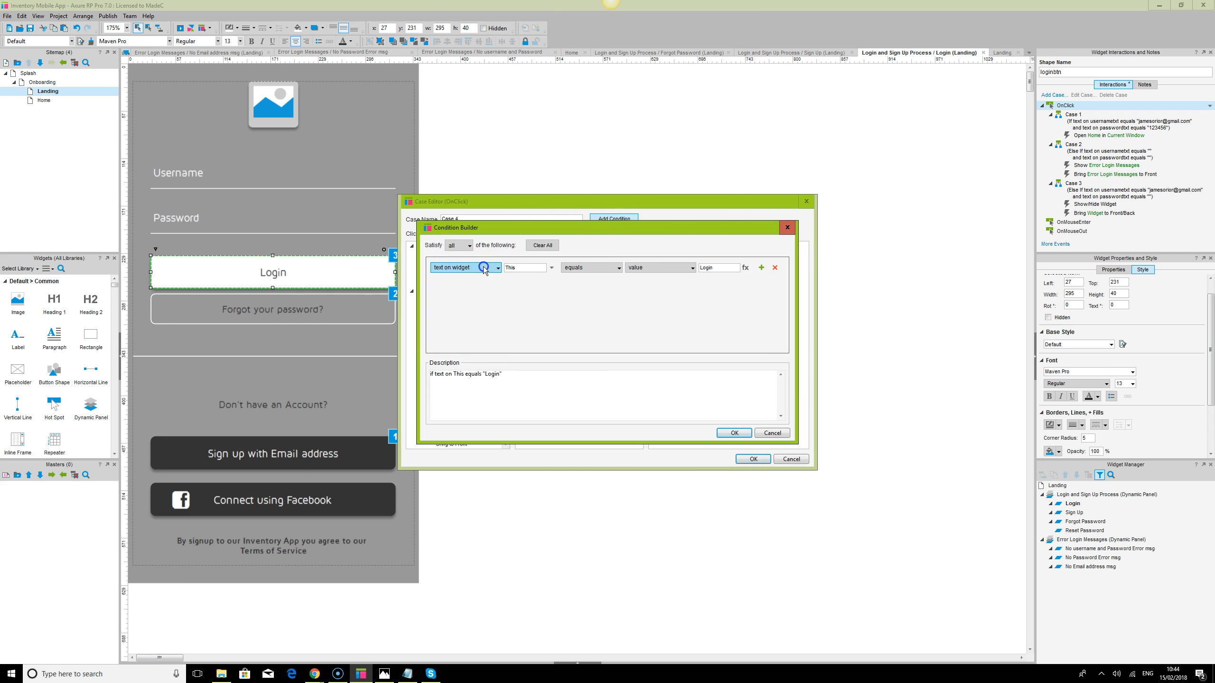
{"action": "left_click", "coordinate": [552, 269]}
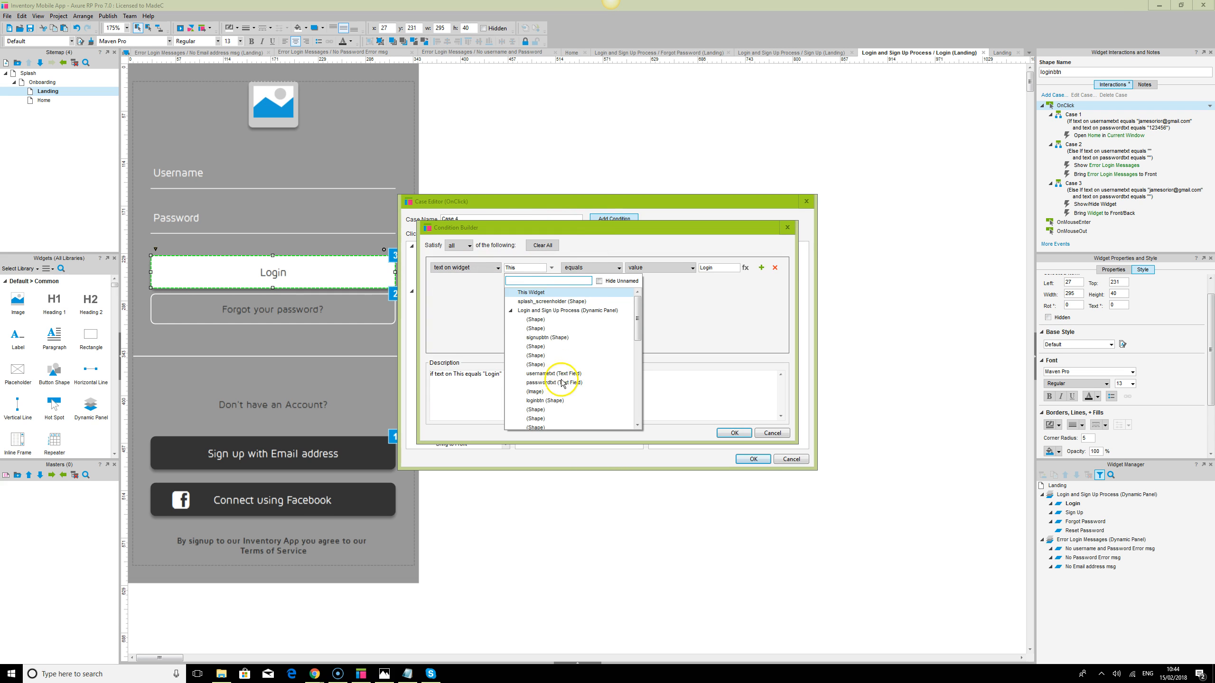
{"action": "left_click", "coordinate": [549, 374]}
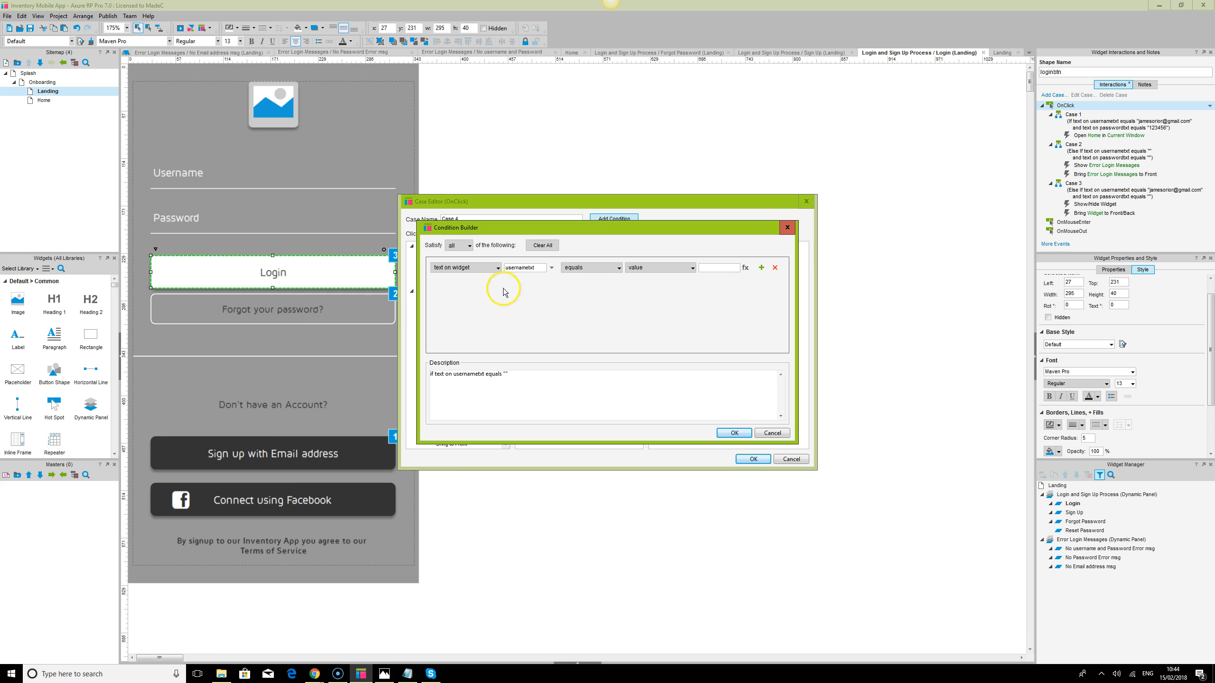
{"action": "left_click", "coordinate": [762, 268]}
{"action": "left_click", "coordinate": [551, 282]}
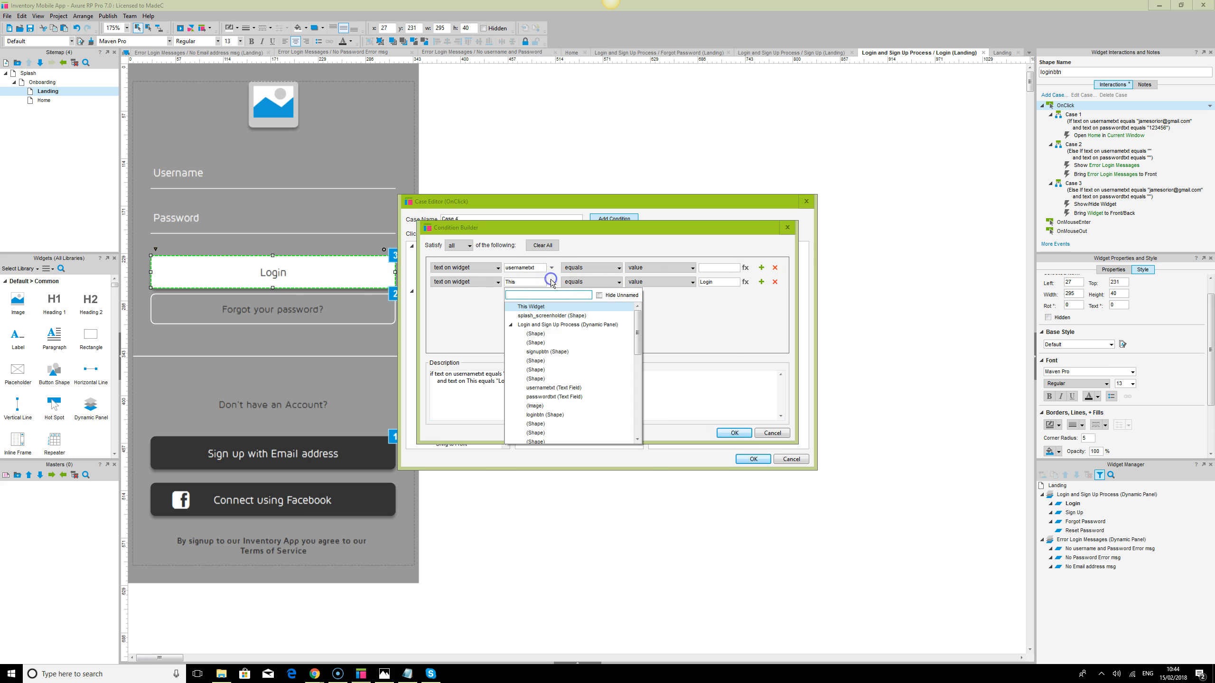
{"action": "left_click", "coordinate": [561, 398]}
{"action": "left_click", "coordinate": [726, 280]}
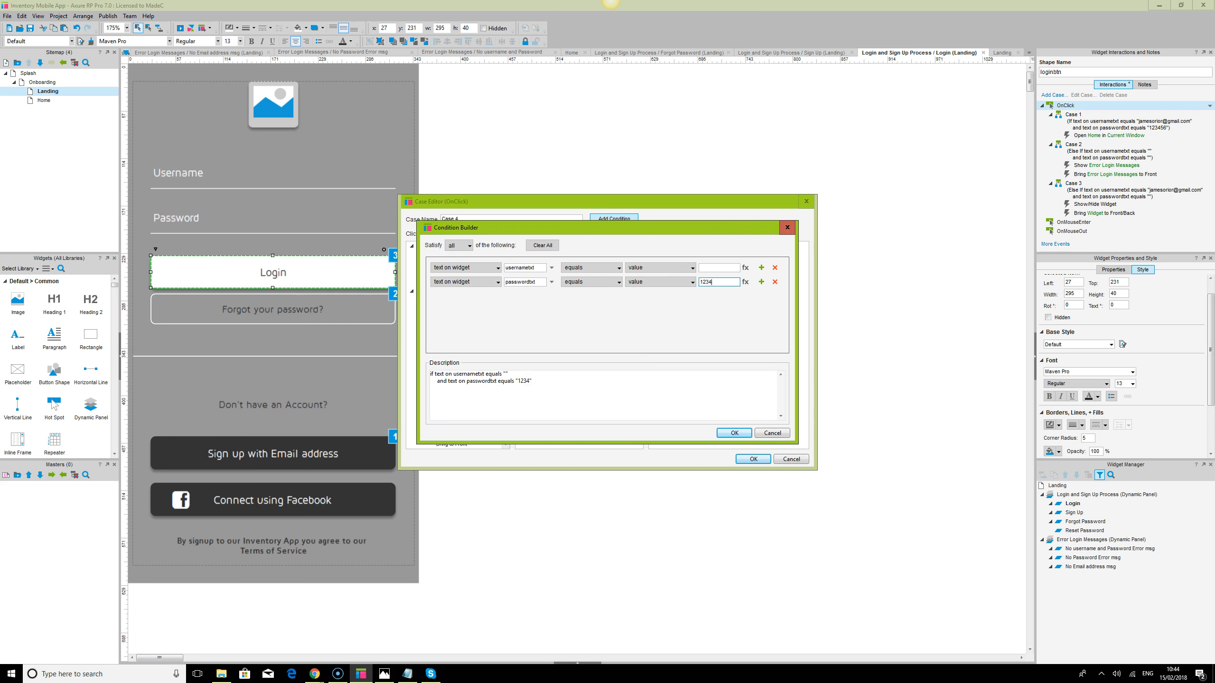
{"action": "left_click", "coordinate": [742, 436]}
{"action": "left_click", "coordinate": [752, 461]}
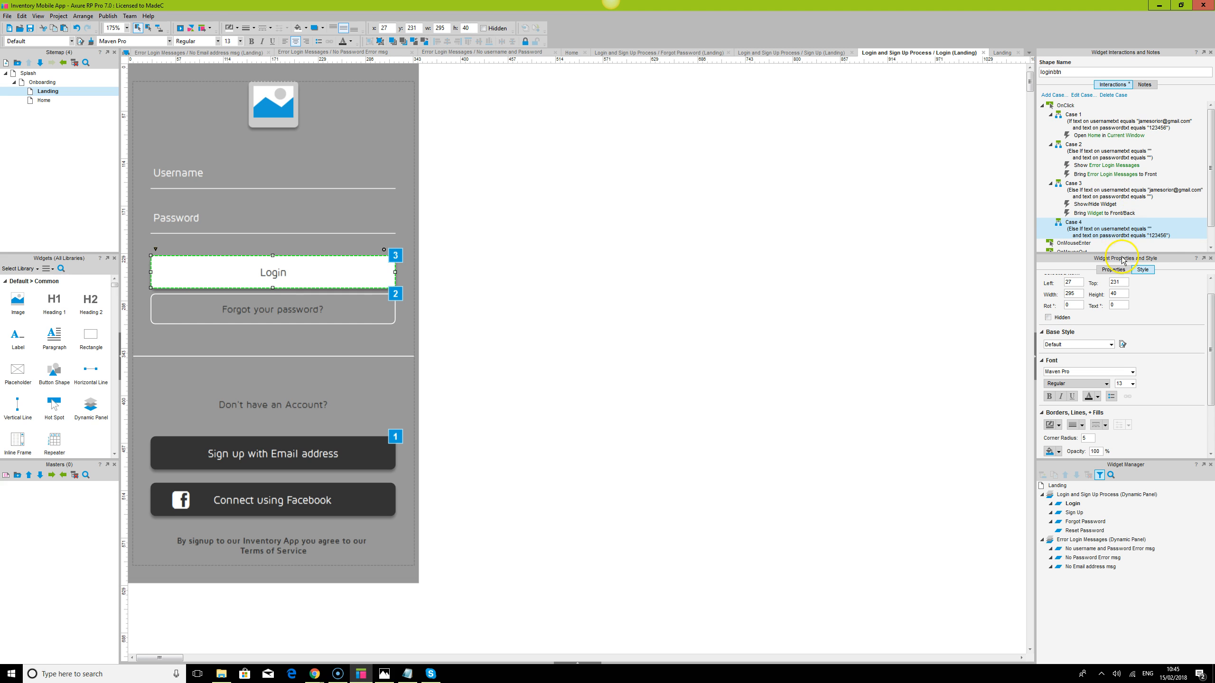
Open Case 3 in the Case Editor and view its Show/Hide action
{"action": "scroll", "coordinate": [1112, 221], "scroll_direction": "down", "scroll_amount": 1}
{"action": "double_click", "coordinate": [1100, 174]}
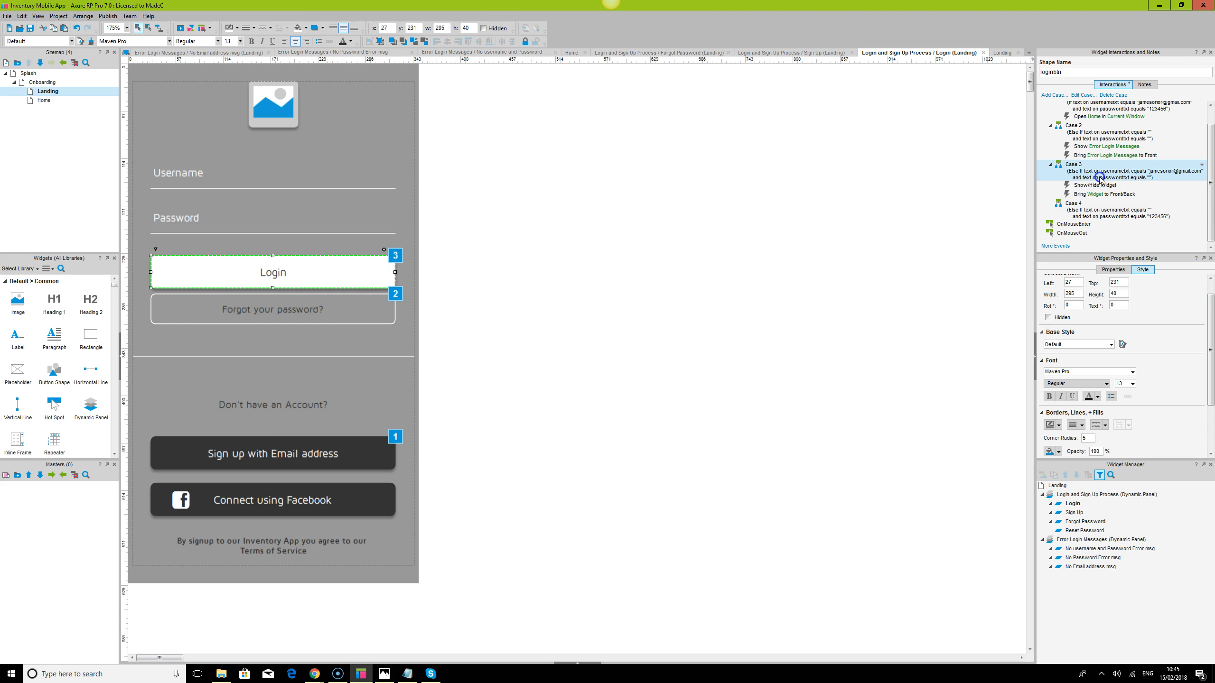
{"action": "left_click", "coordinate": [575, 270]}
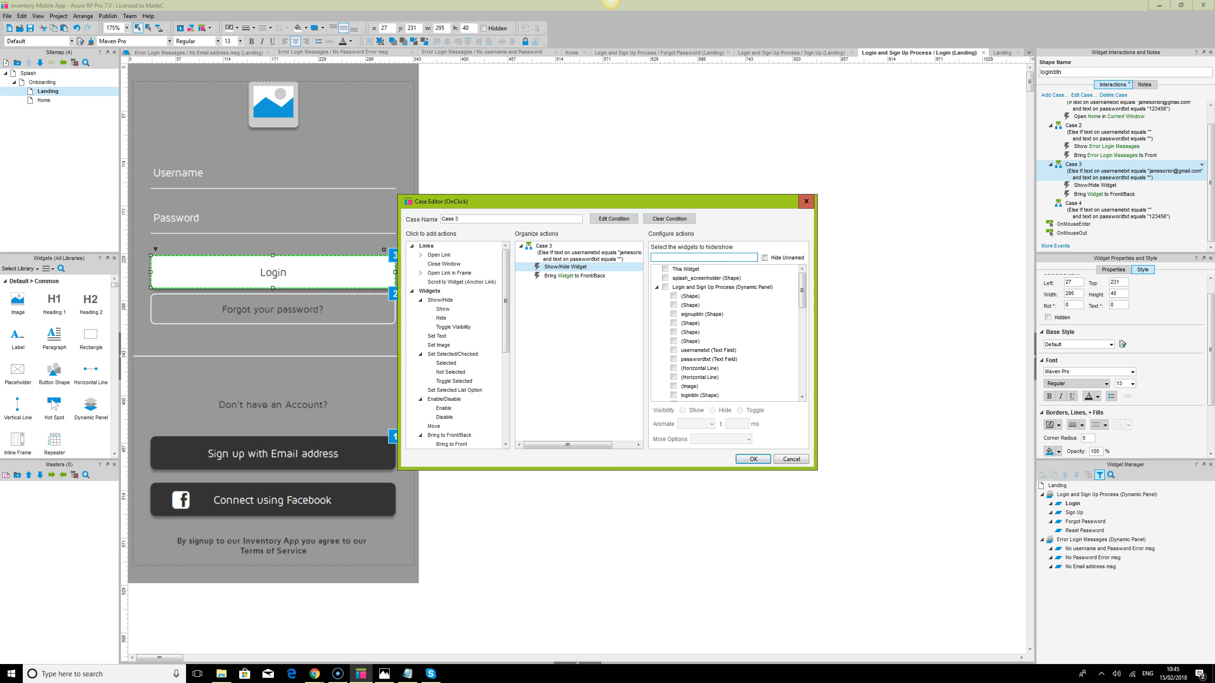
Clear the widget filter, add a Set Panel State action, and move it to the top of Case 3
{"action": "type", "text": "er"}
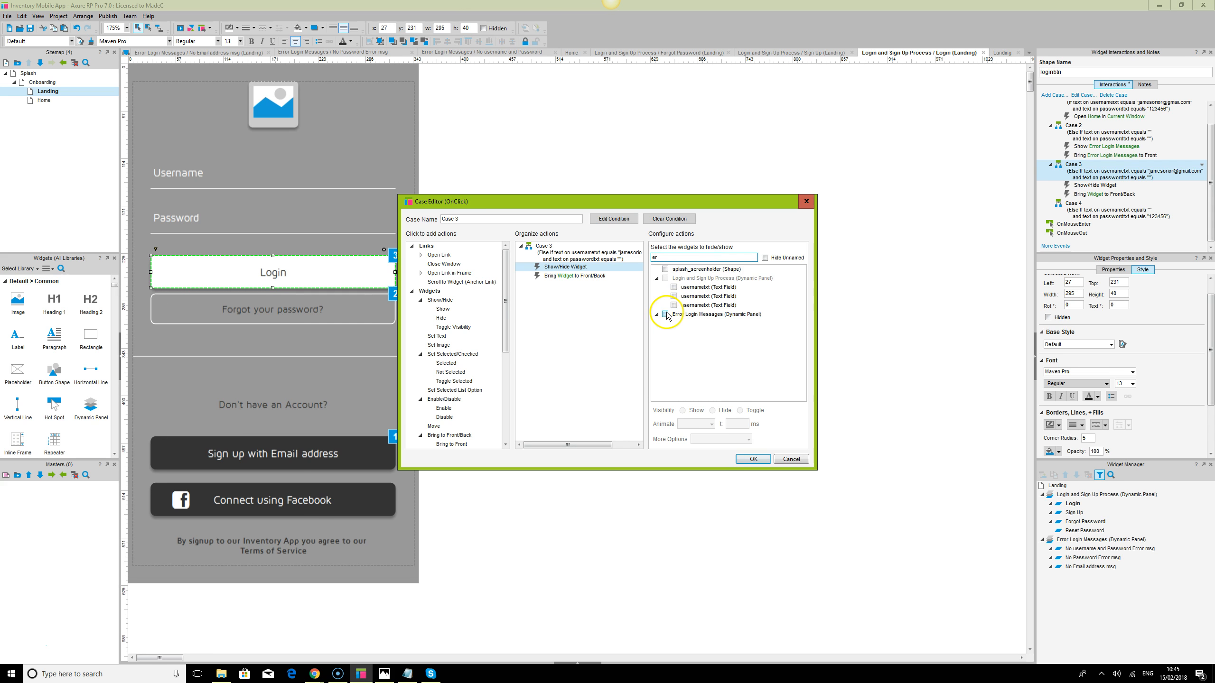
{"action": "double_click", "coordinate": [666, 259]}
{"action": "key", "text": "BackSpace"}
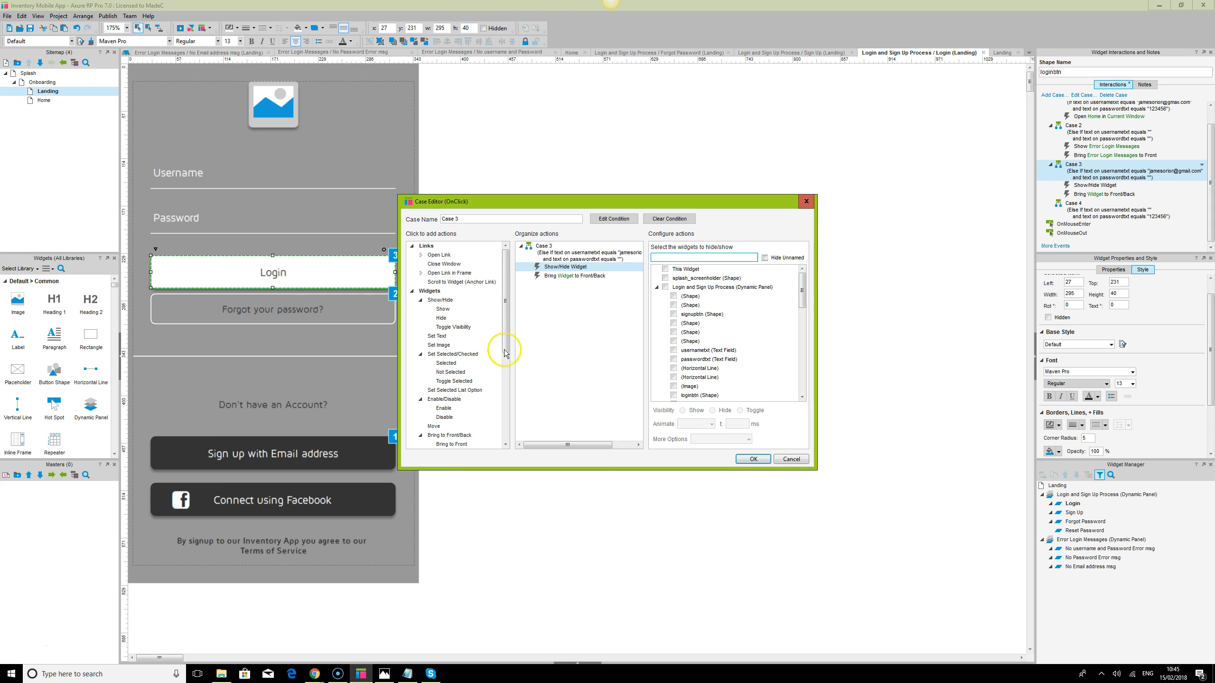
{"action": "left_click_drag", "start_coordinate": [504, 318], "coordinate": [506, 403]}
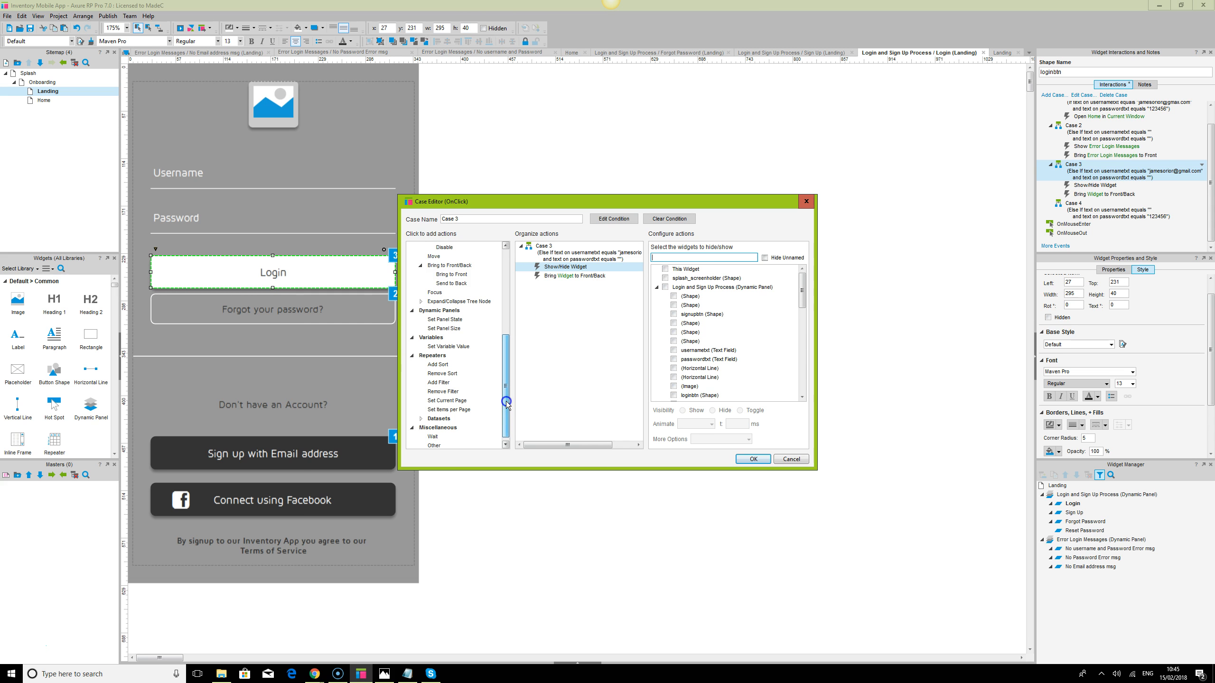
{"action": "left_click", "coordinate": [445, 319]}
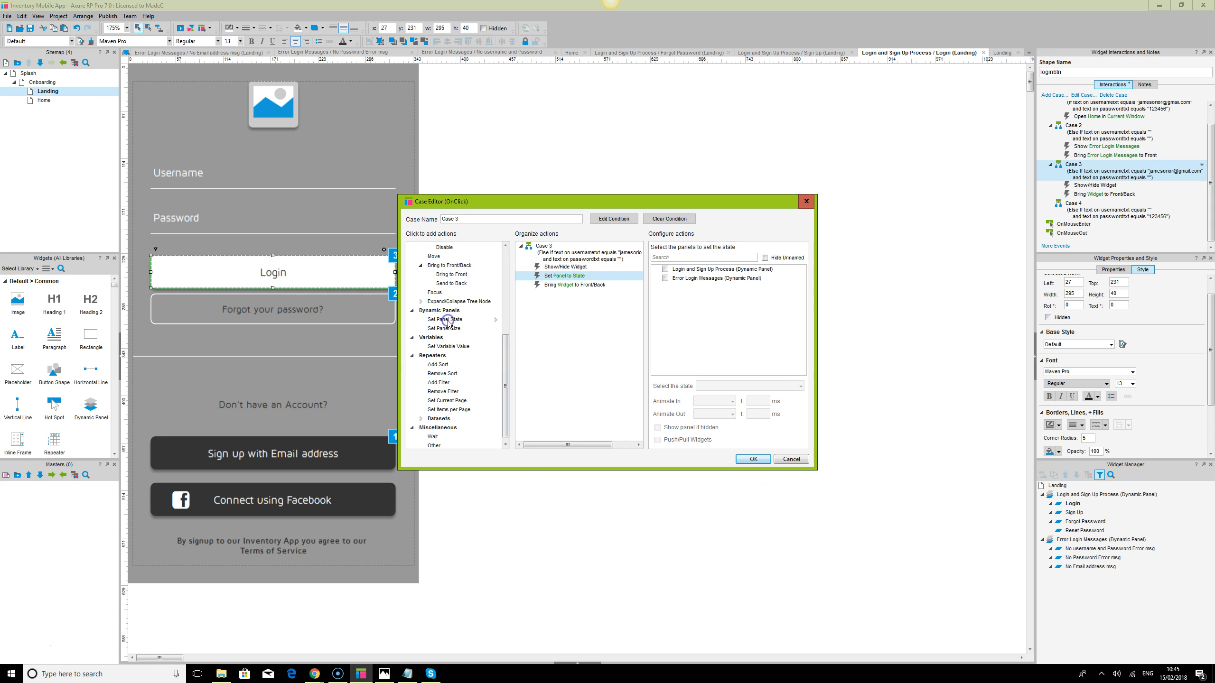
{"action": "right_click", "coordinate": [637, 287]}
{"action": "left_click", "coordinate": [645, 292]}
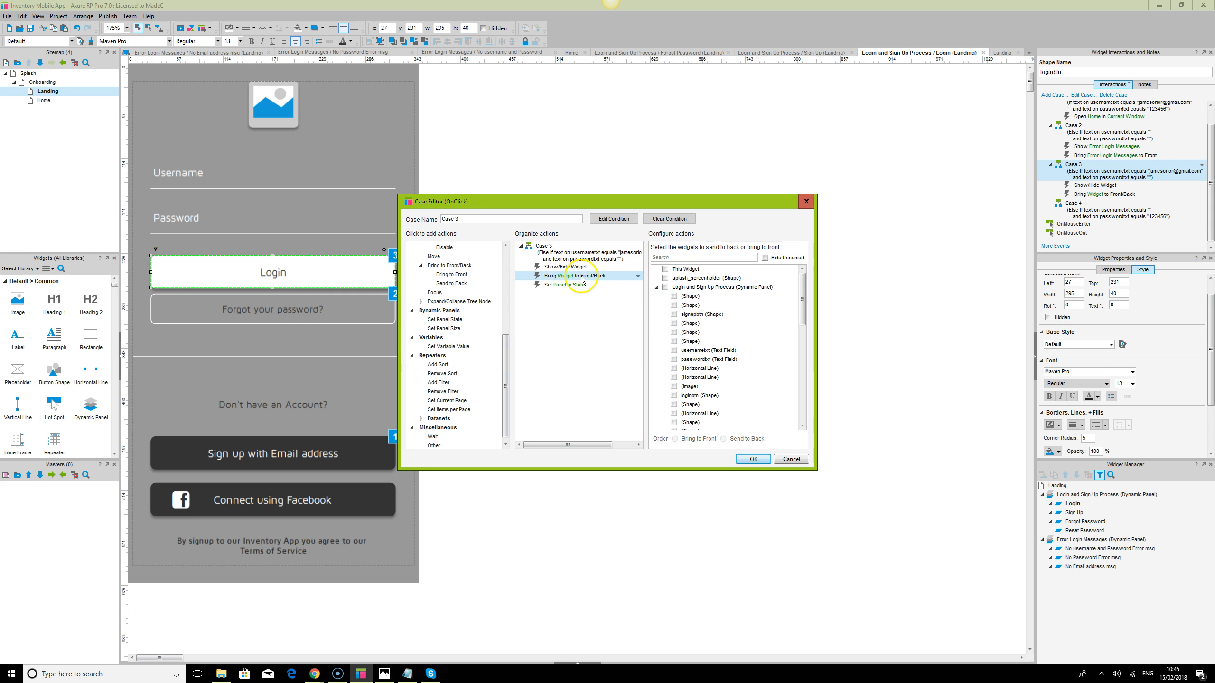
{"action": "left_click", "coordinate": [639, 278]}
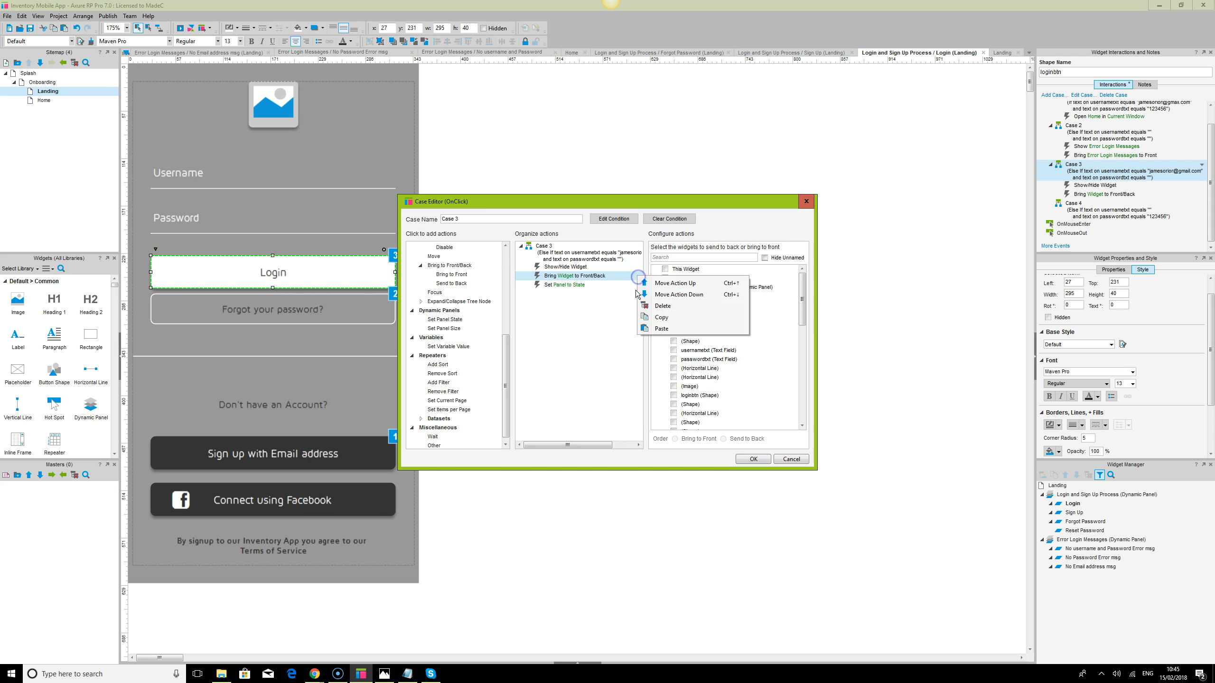
{"action": "left_click", "coordinate": [640, 286]}
{"action": "left_click", "coordinate": [640, 286]}
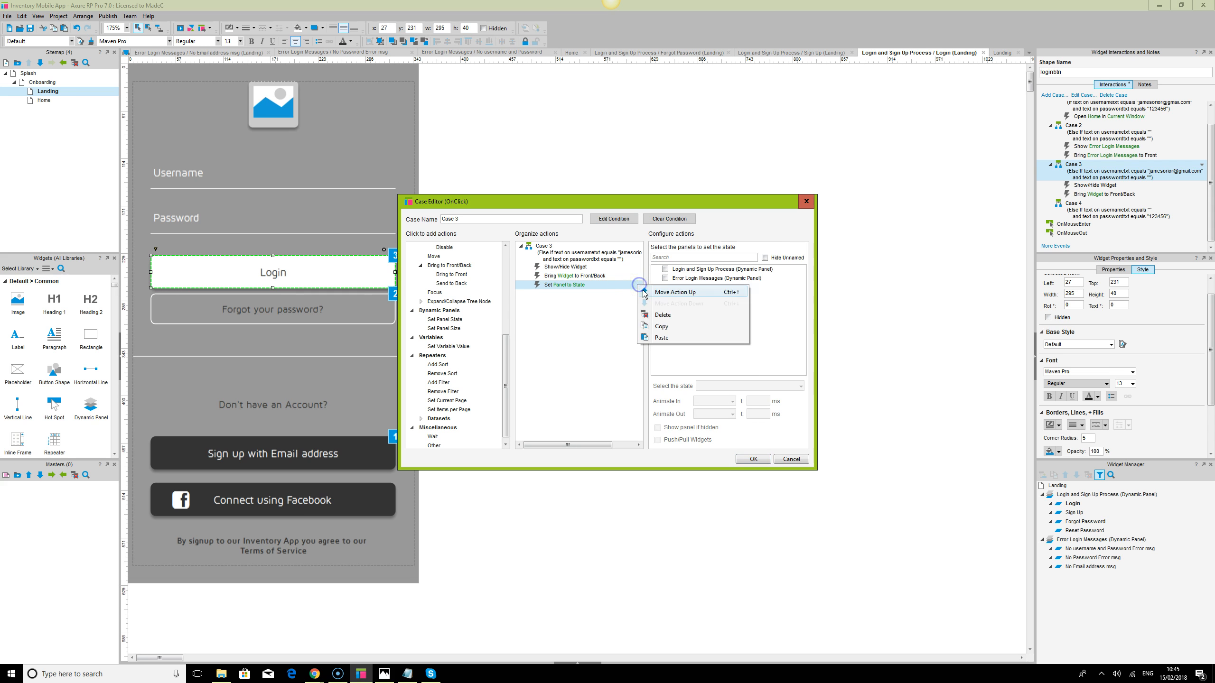
{"action": "left_click", "coordinate": [643, 290]}
{"action": "left_click", "coordinate": [638, 276]}
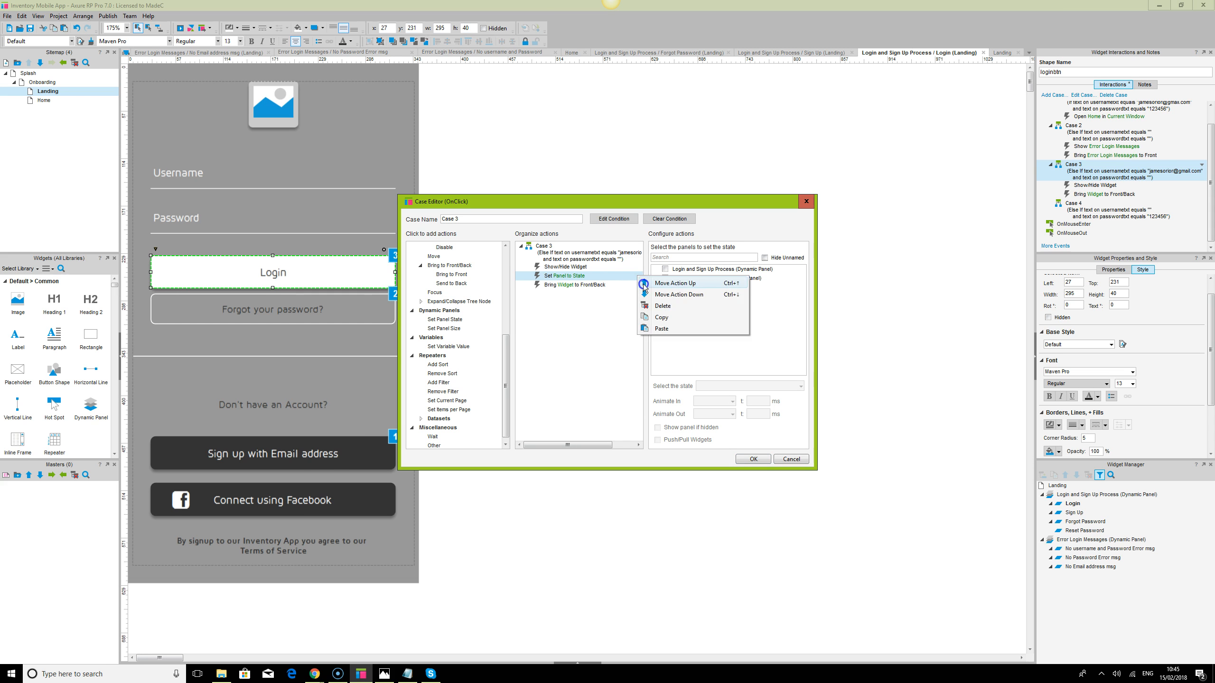
{"action": "left_click", "coordinate": [644, 283]}
Target Error Login Messages with the No Password Error msg state, then cancel the Case Editor
{"action": "left_click", "coordinate": [665, 278]}
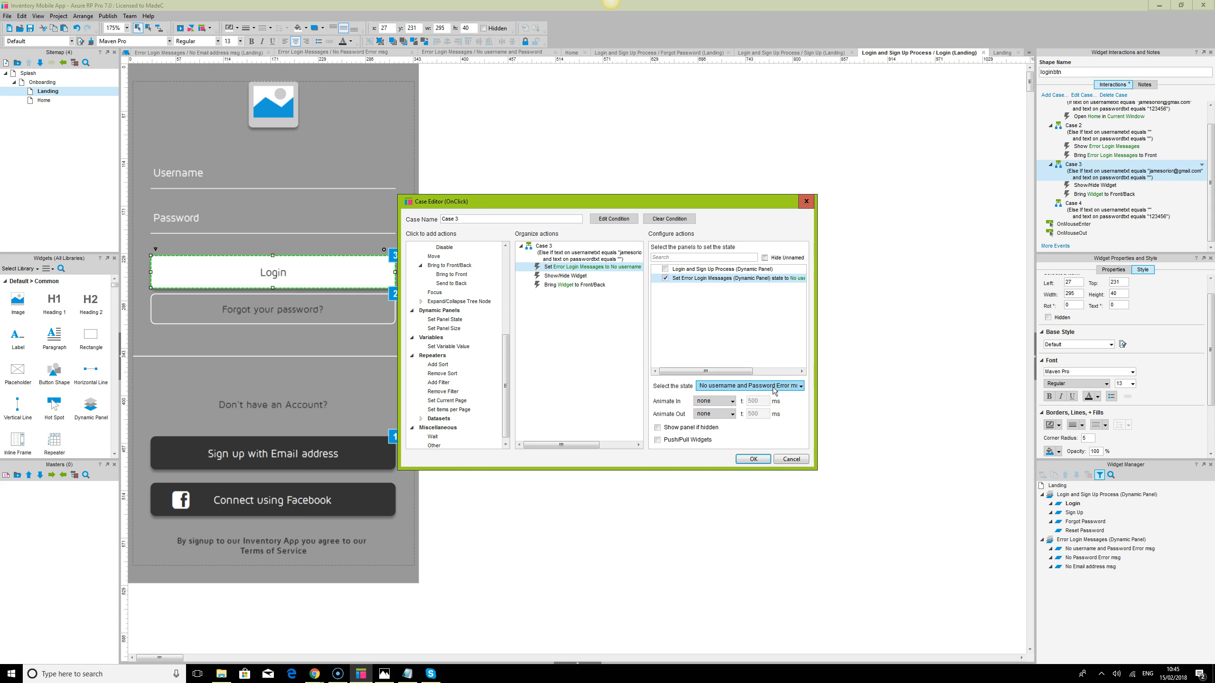
{"action": "left_click", "coordinate": [773, 387]}
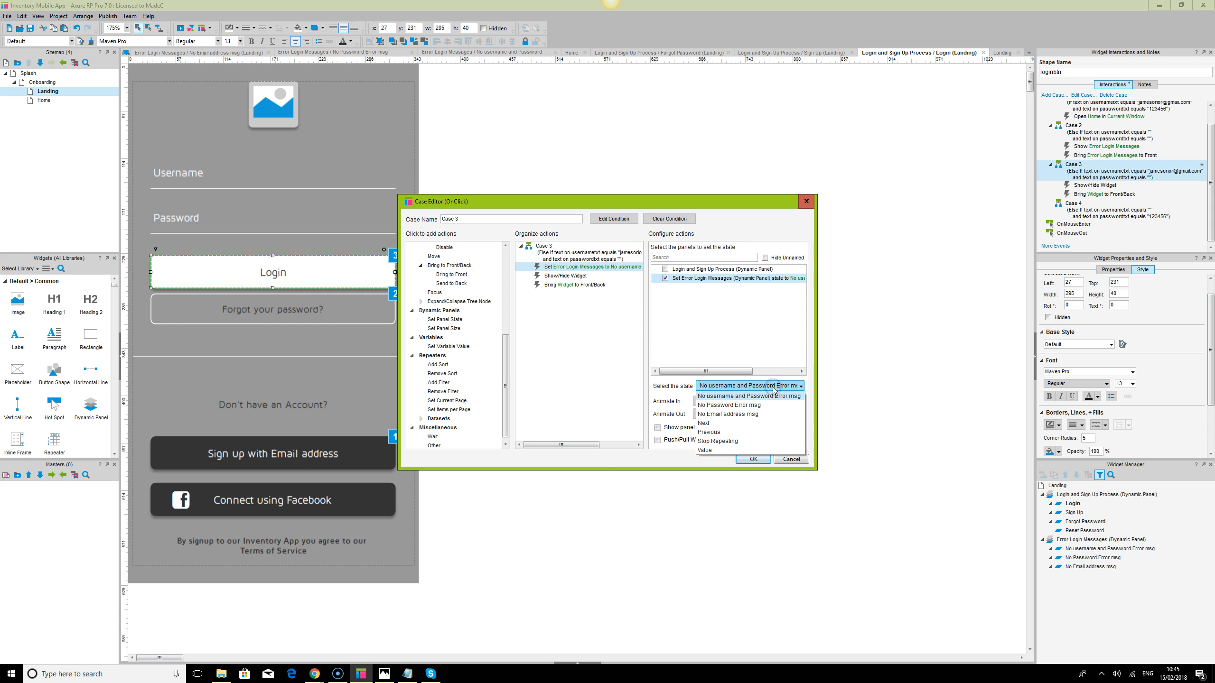
{"action": "left_click", "coordinate": [740, 406]}
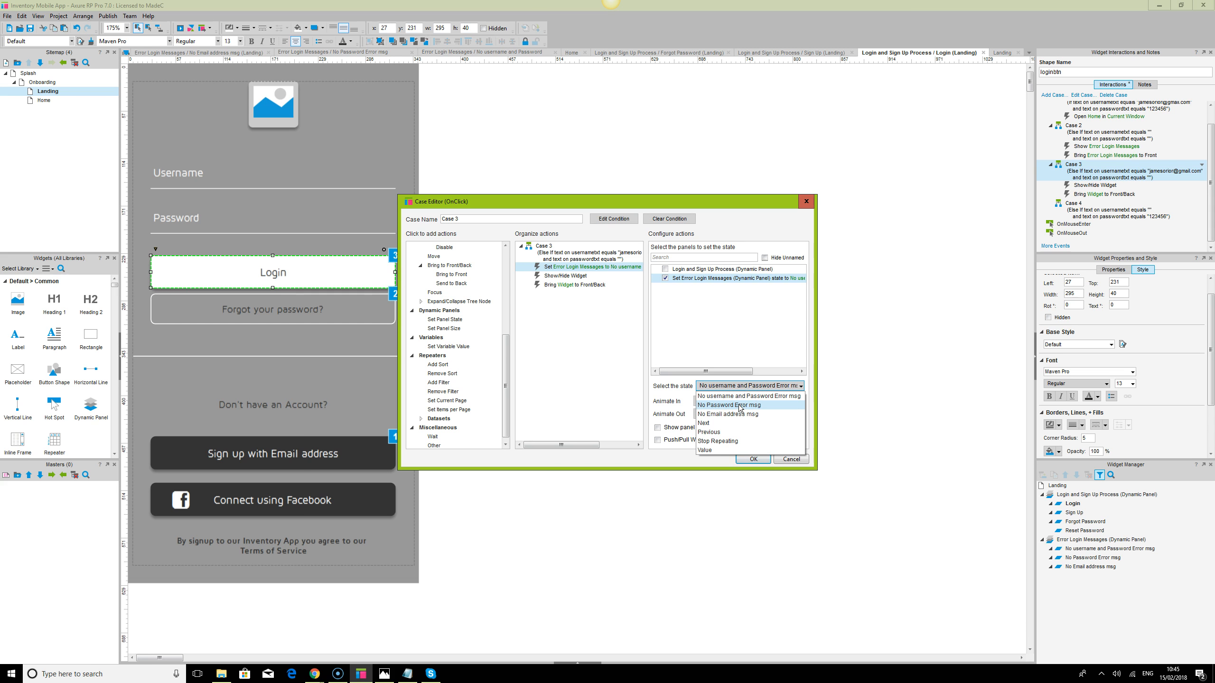
{"action": "left_click", "coordinate": [574, 277]}
{"action": "left_click", "coordinate": [583, 287]}
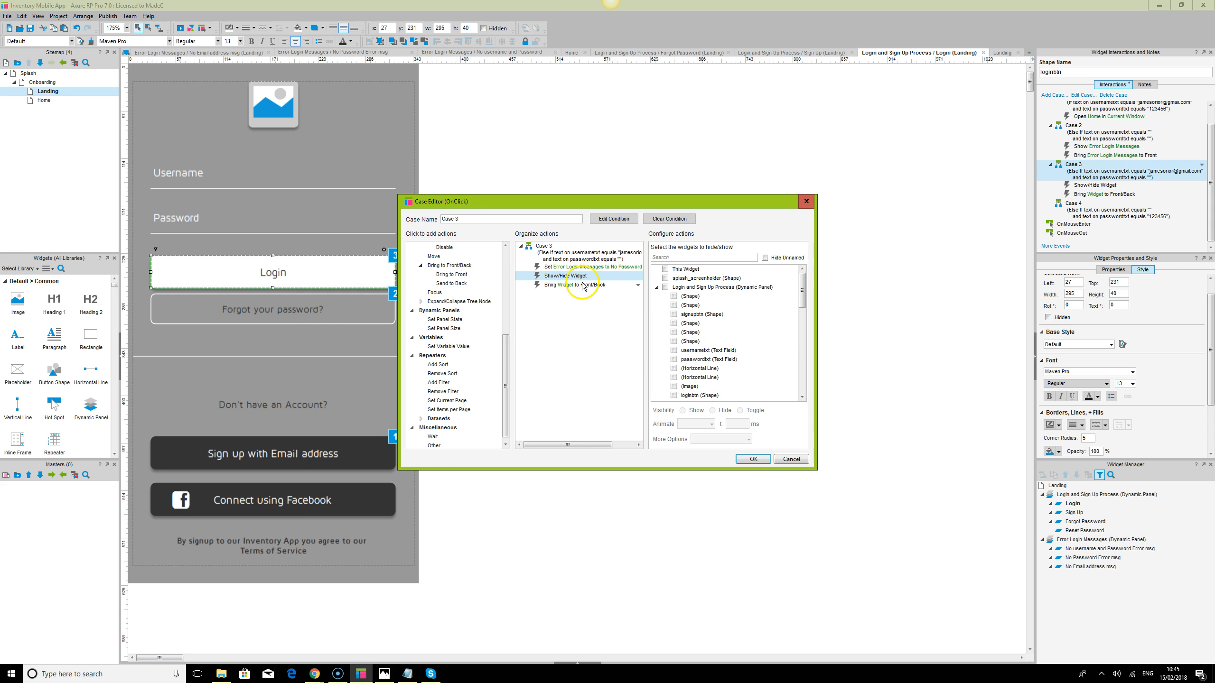
{"action": "left_click", "coordinate": [792, 460]}
Open the No username and Password Error msg state, then reopen the Login state and select all widgets
{"action": "double_click", "coordinate": [1095, 540]}
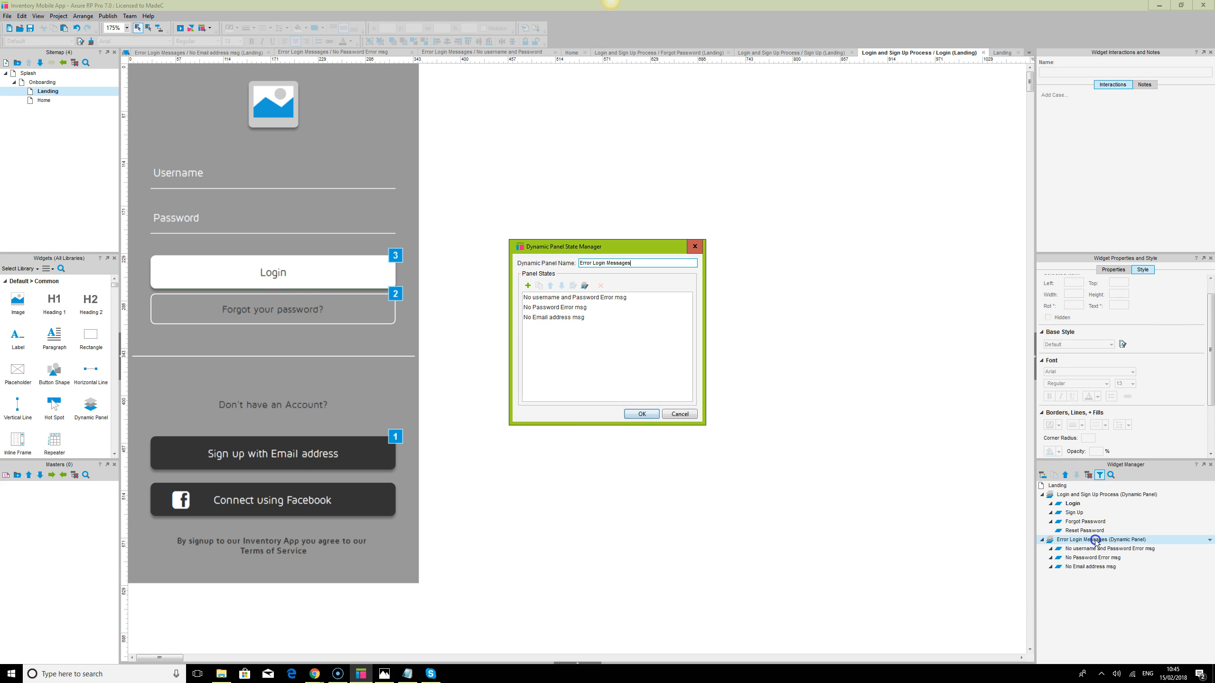
{"action": "left_click", "coordinate": [687, 412]}
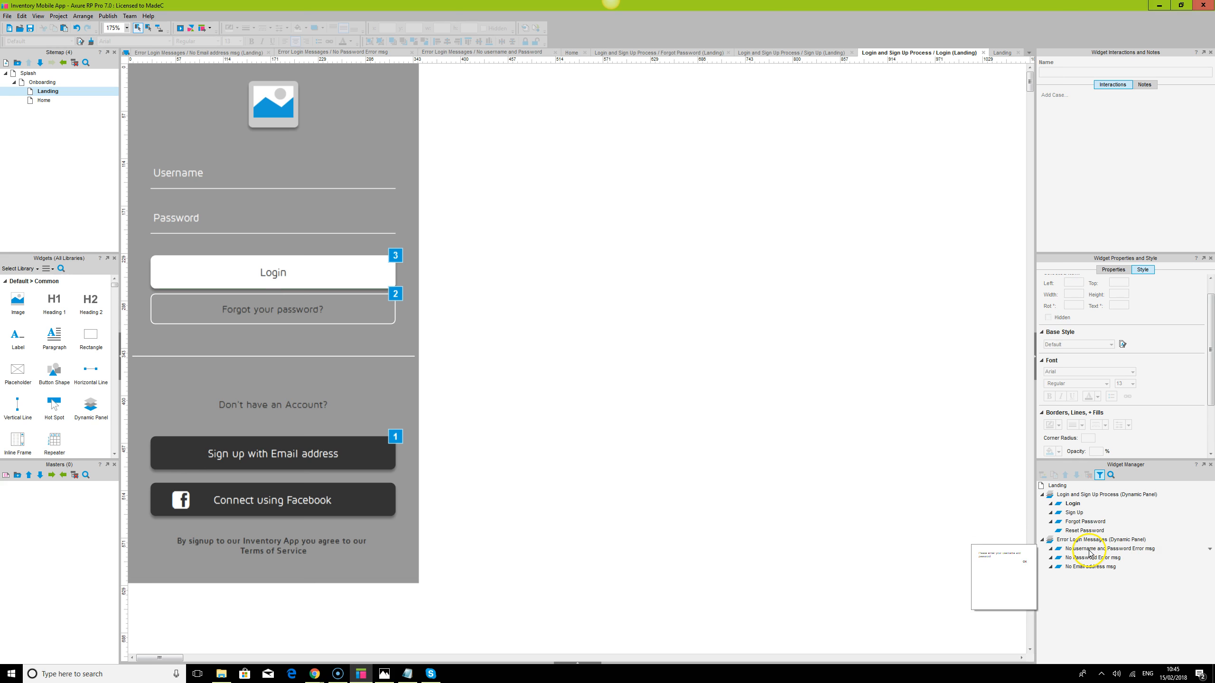
{"action": "double_click", "coordinate": [1089, 549]}
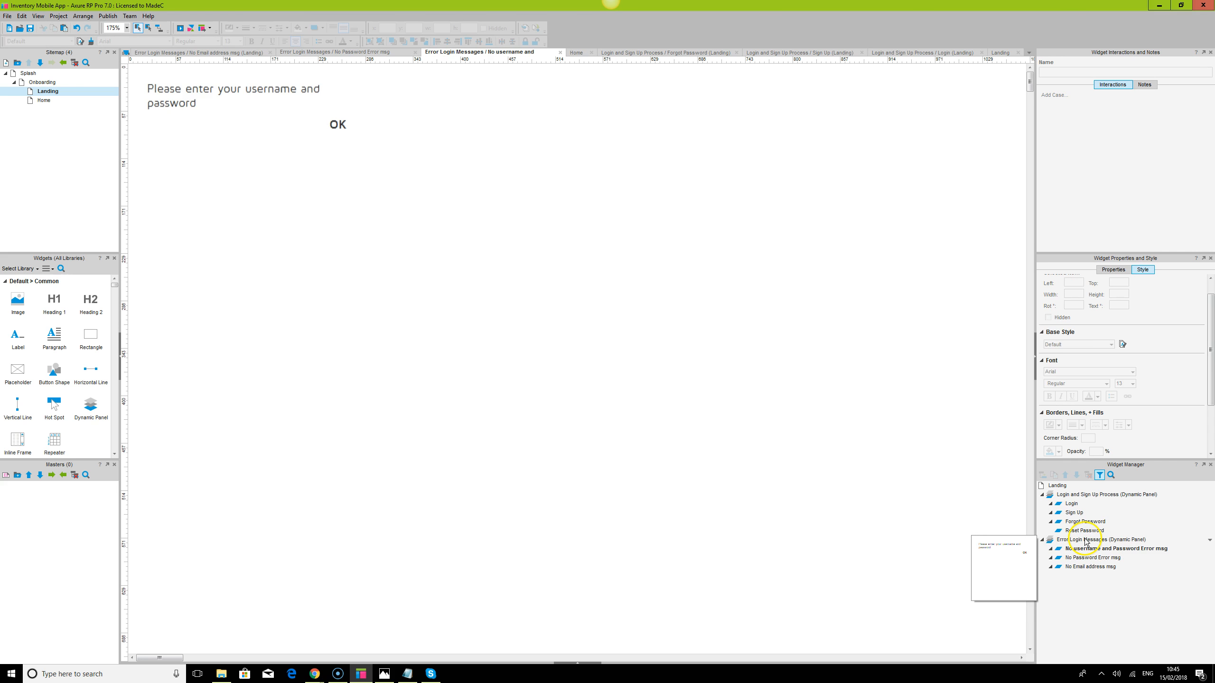
{"action": "left_click", "coordinate": [1073, 504]}
{"action": "double_click", "coordinate": [1073, 504]}
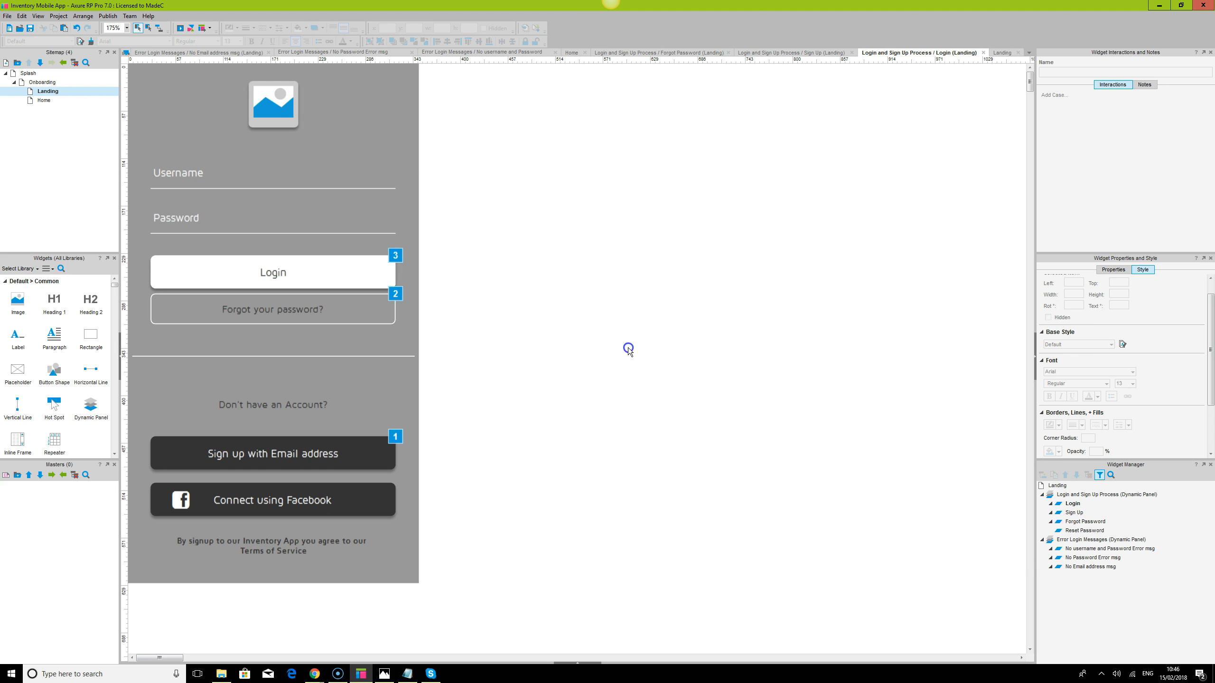
{"action": "left_click", "coordinate": [411, 326]}
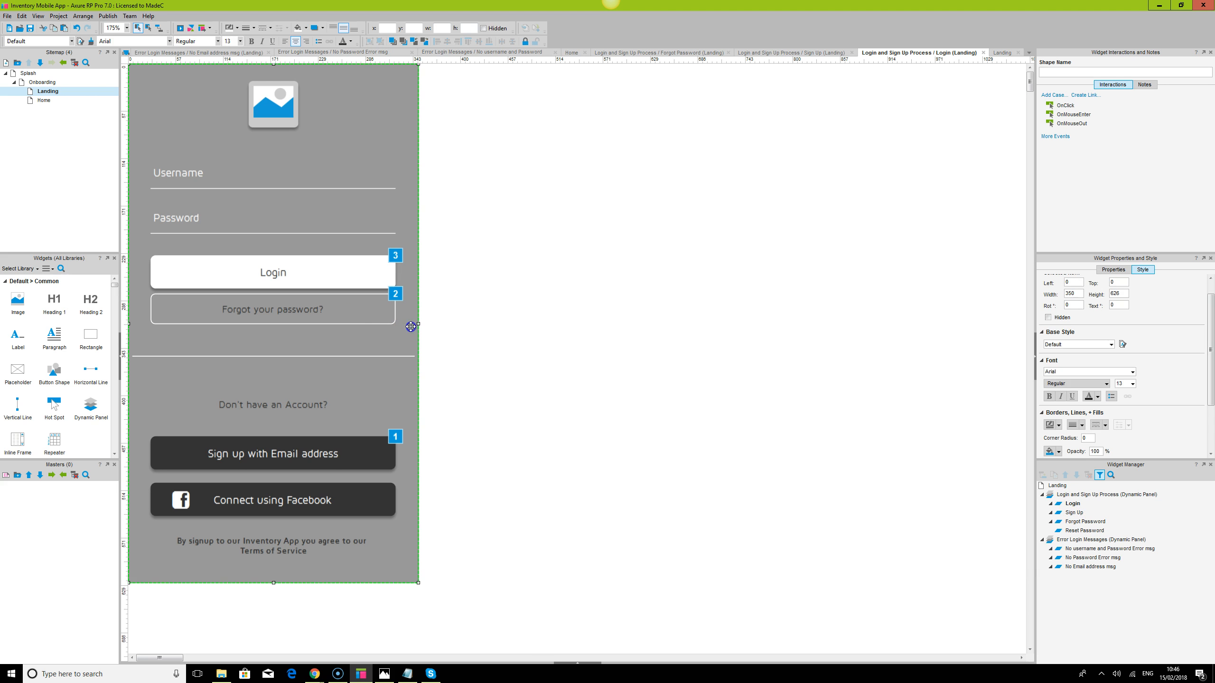
{"action": "left_click", "coordinate": [403, 42]}
{"action": "left_click", "coordinate": [545, 331]}
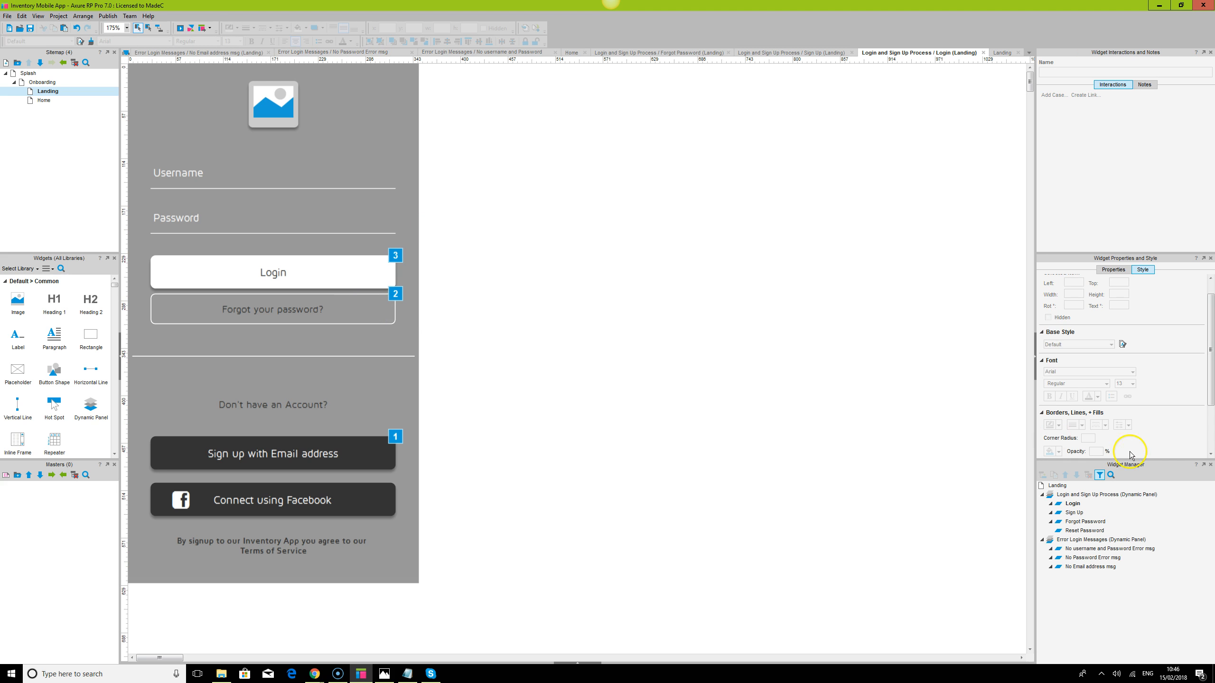
{"action": "key", "text": "ctrl+a"}
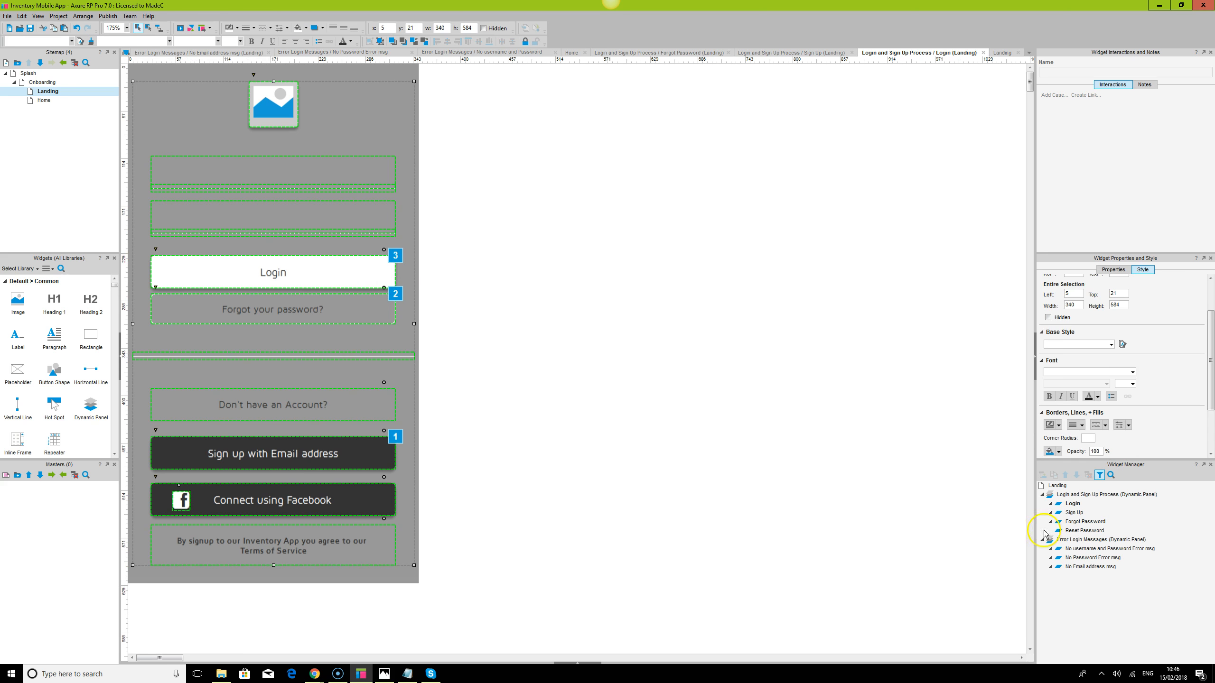
On Landing, duplicate the error panel and trim the third copy to No Password Error msg
{"action": "left_click", "coordinate": [48, 91]}
{"action": "left_click", "coordinate": [310, 320]}
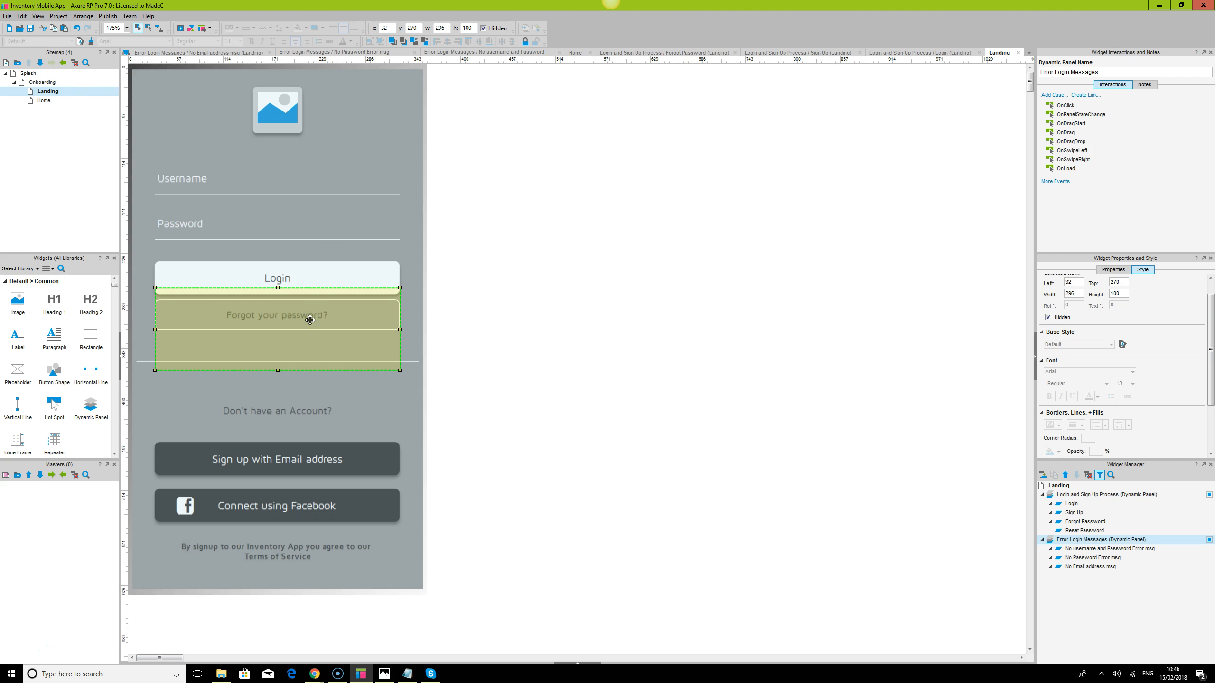
{"action": "left_click_drag", "start_coordinate": [310, 319], "coordinate": [601, 455]}
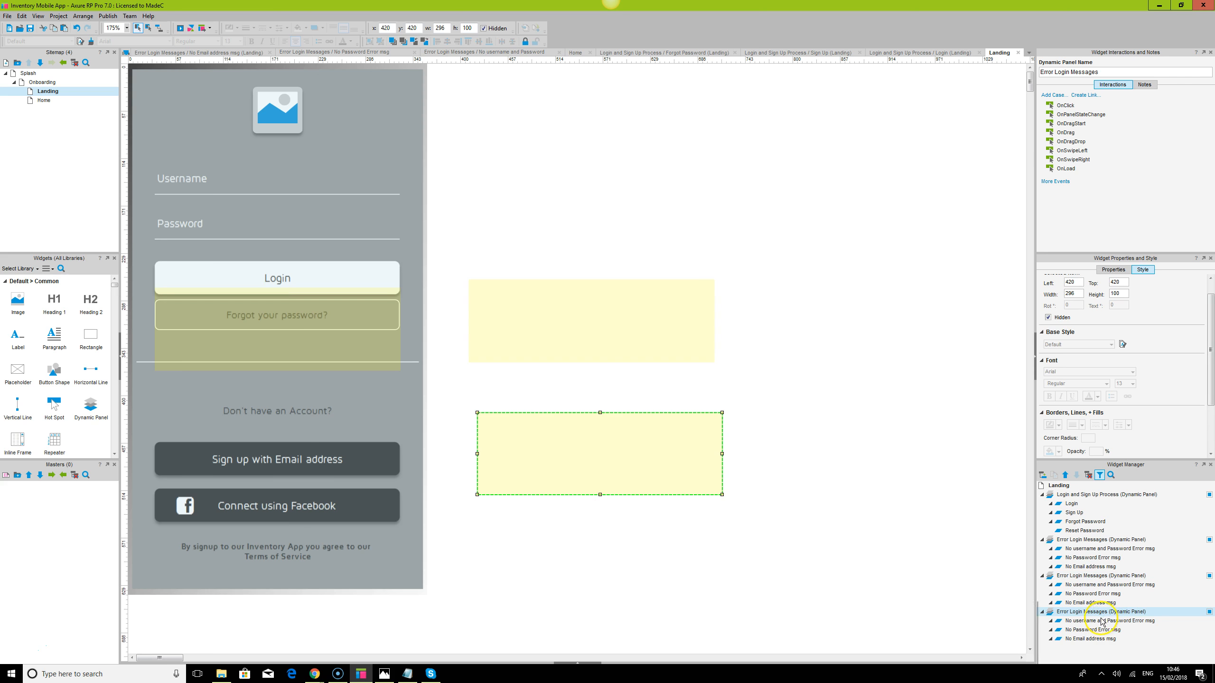
{"action": "left_click", "coordinate": [1099, 621]}
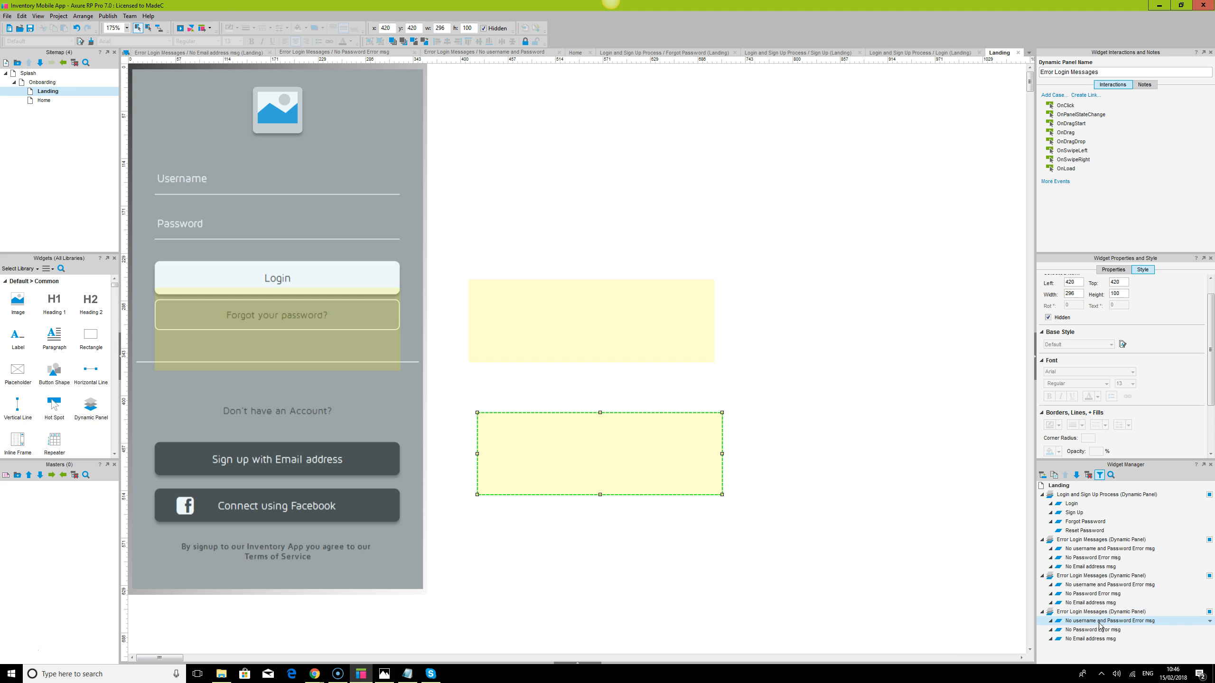
{"action": "key", "text": "Delete"}
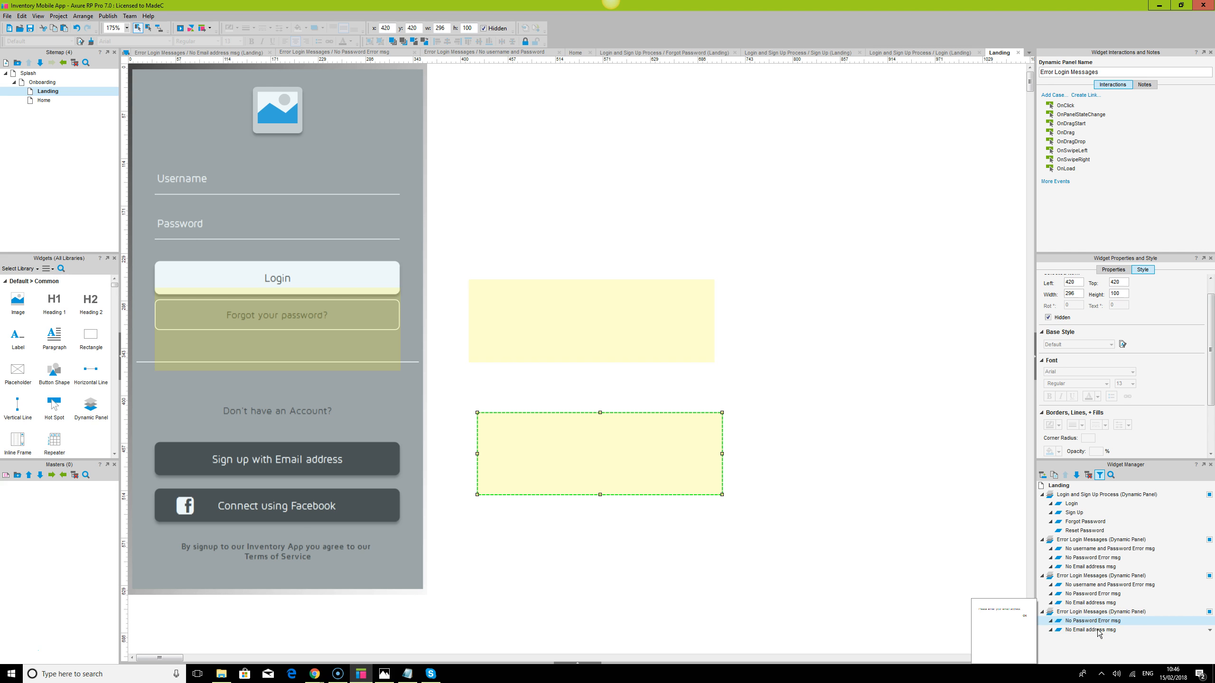
{"action": "left_click", "coordinate": [1097, 629]}
{"action": "key", "text": "Delete"}
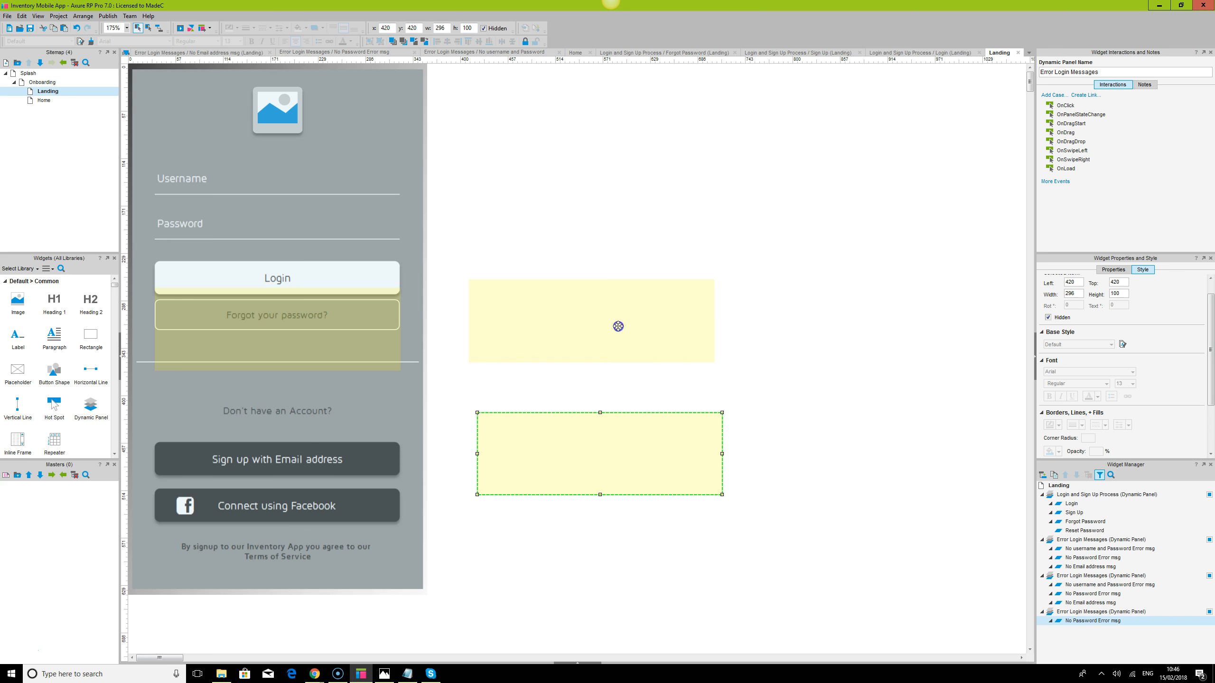
Trim the second panel to No Email address msg and the first to No username and Password Error msg
{"action": "left_click", "coordinate": [617, 326]}
{"action": "left_click", "coordinate": [1107, 584]}
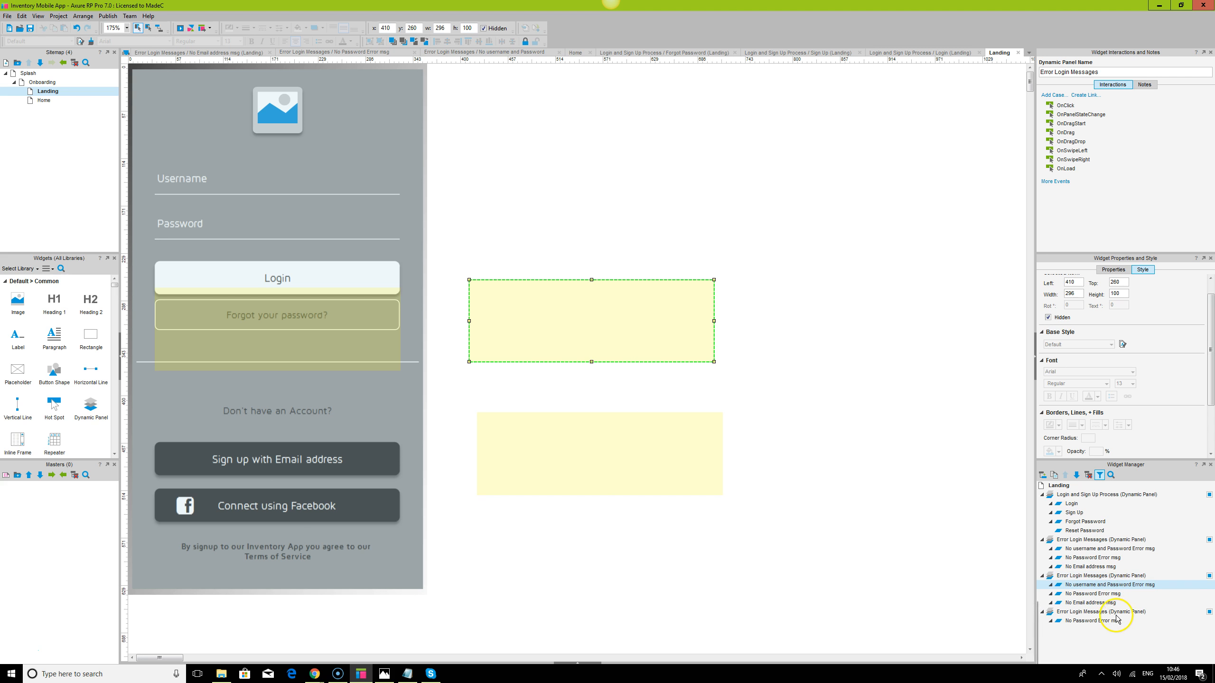
{"action": "mouse_move", "coordinate": [1100, 604]}
{"action": "key", "text": "Delete"}
{"action": "left_click", "coordinate": [1097, 584]}
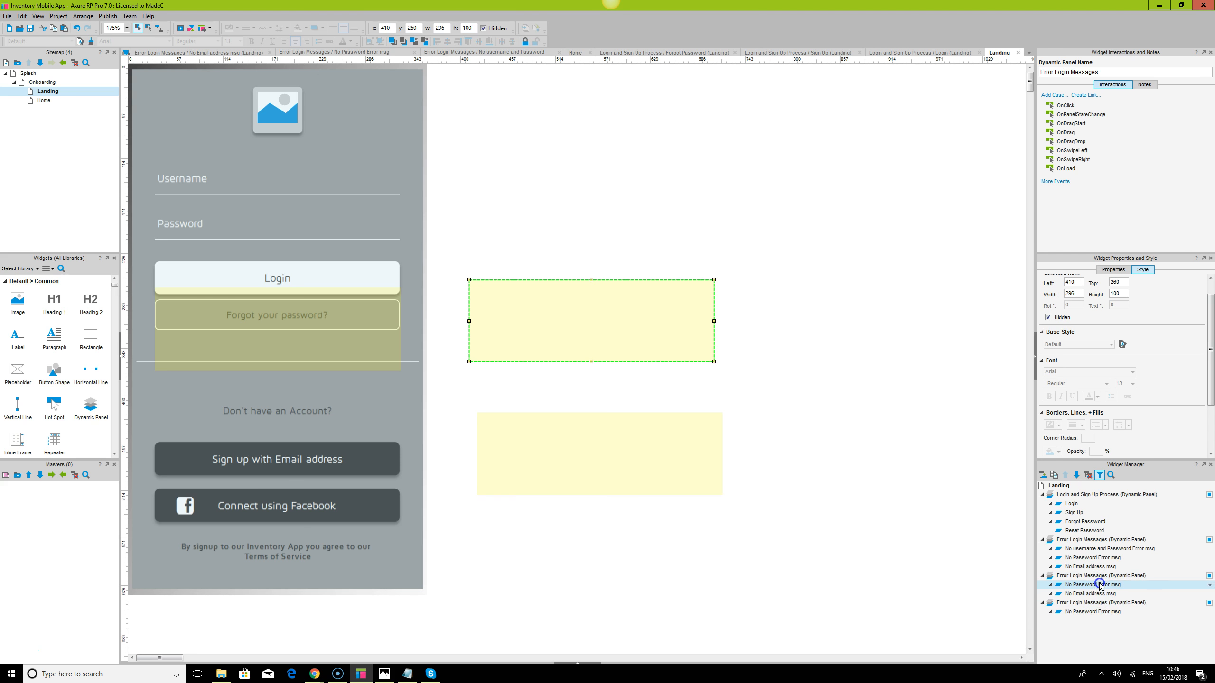
{"action": "key", "text": "Delete"}
{"action": "left_click", "coordinate": [1101, 557]}
{"action": "key", "text": "Delete"}
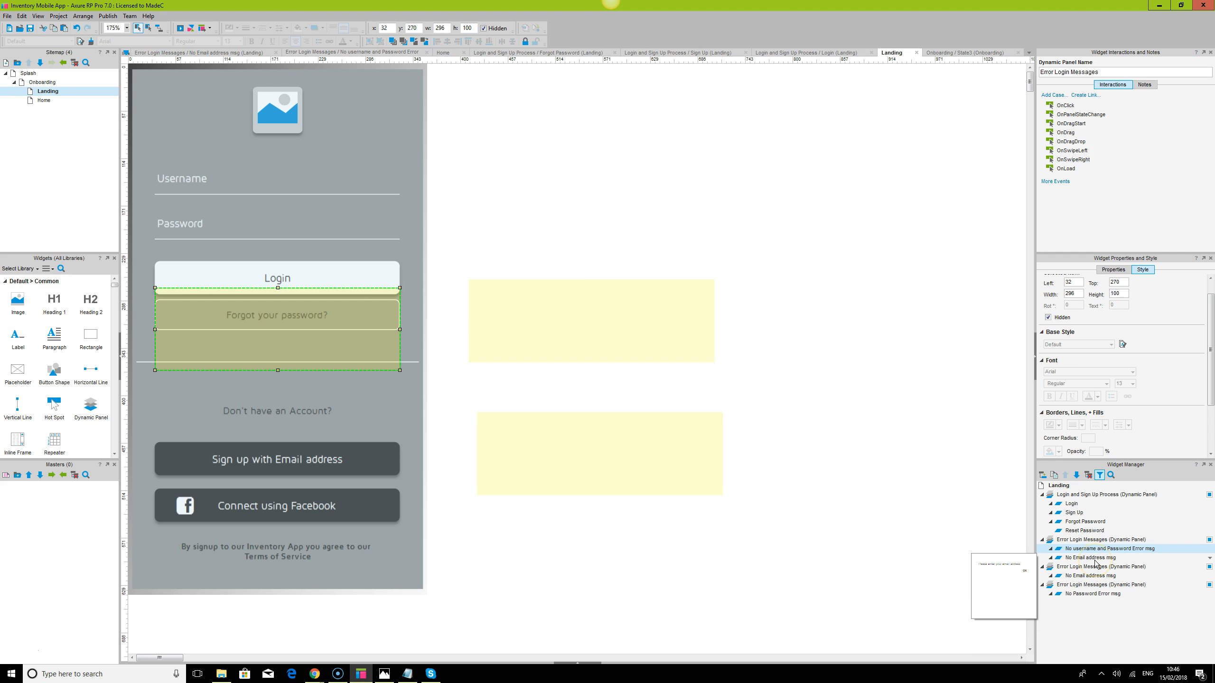
{"action": "left_click", "coordinate": [1096, 558]}
{"action": "key", "text": "Delete"}
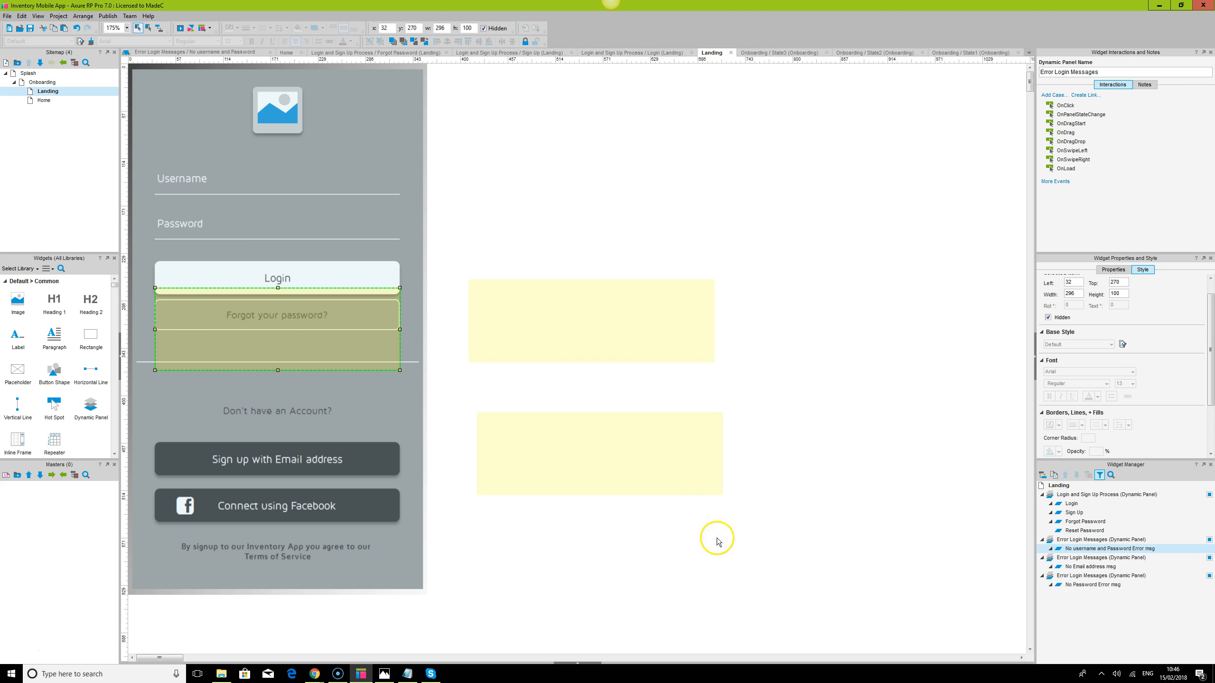
Move the original panel beside the phone, then stack all three panels by aligning their left and top edges
{"action": "left_click_drag", "start_coordinate": [315, 332], "coordinate": [629, 225]}
{"action": "left_click_drag", "start_coordinate": [464, 108], "coordinate": [767, 556]}
{"action": "left_click", "coordinate": [512, 42]}
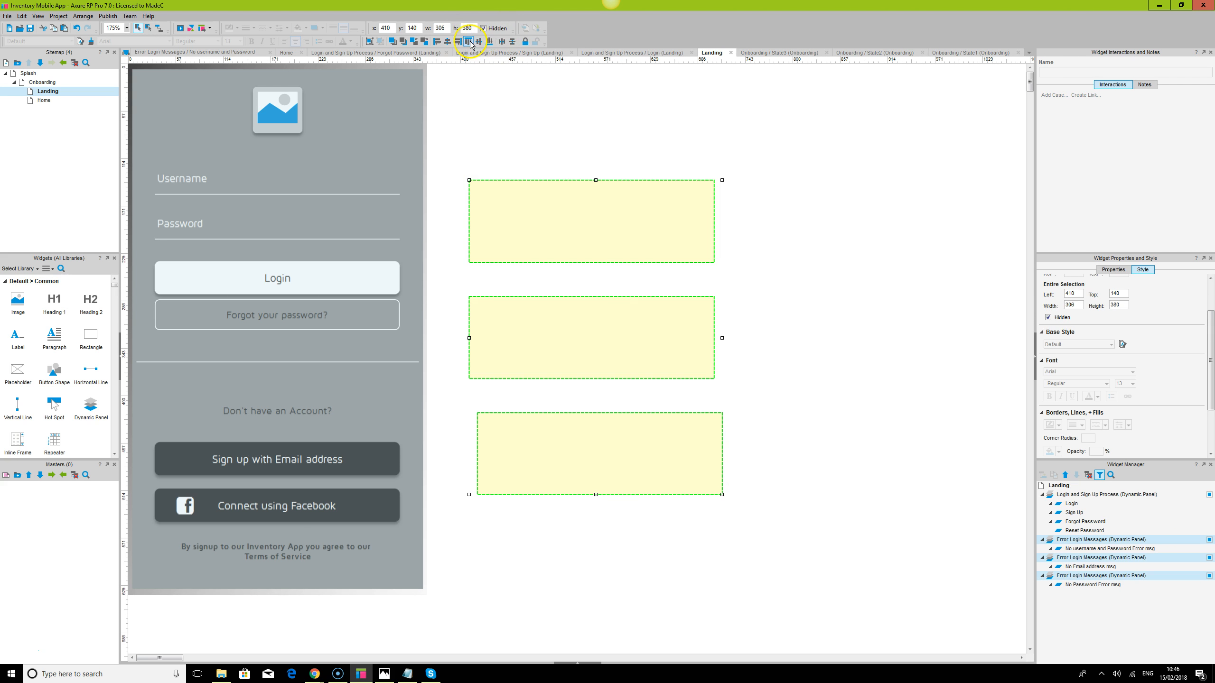
{"action": "left_click", "coordinate": [447, 42]}
{"action": "left_click", "coordinate": [468, 43]}
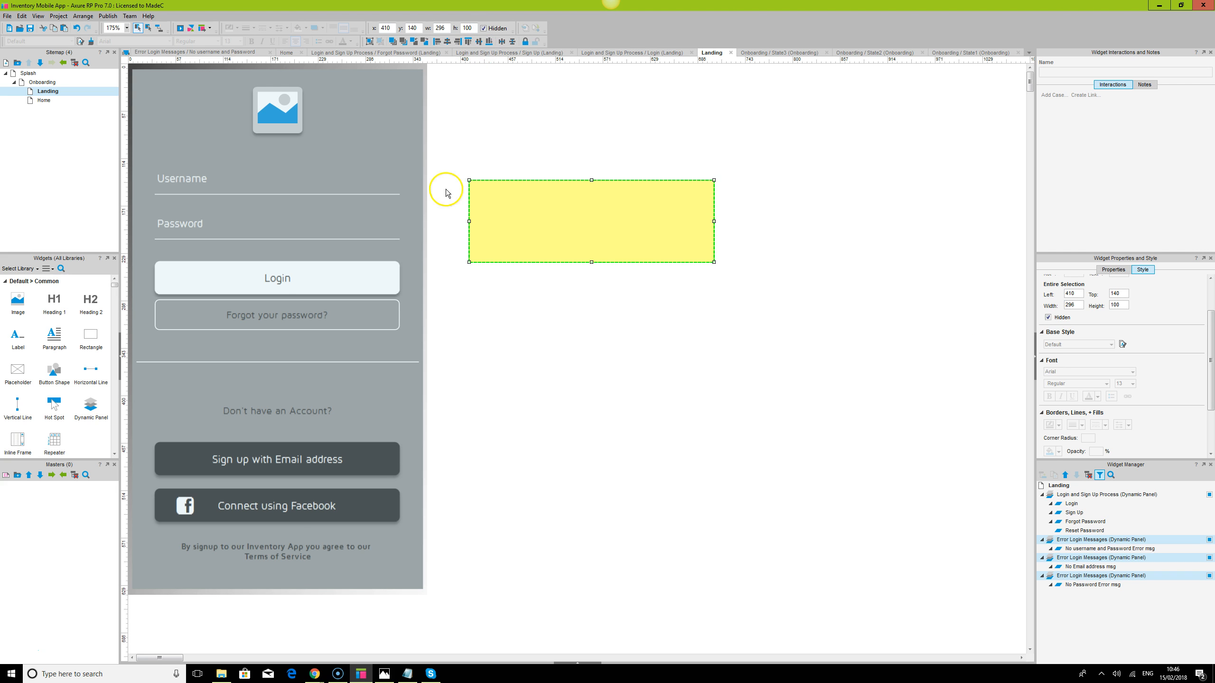
{"action": "left_click", "coordinate": [640, 168]}
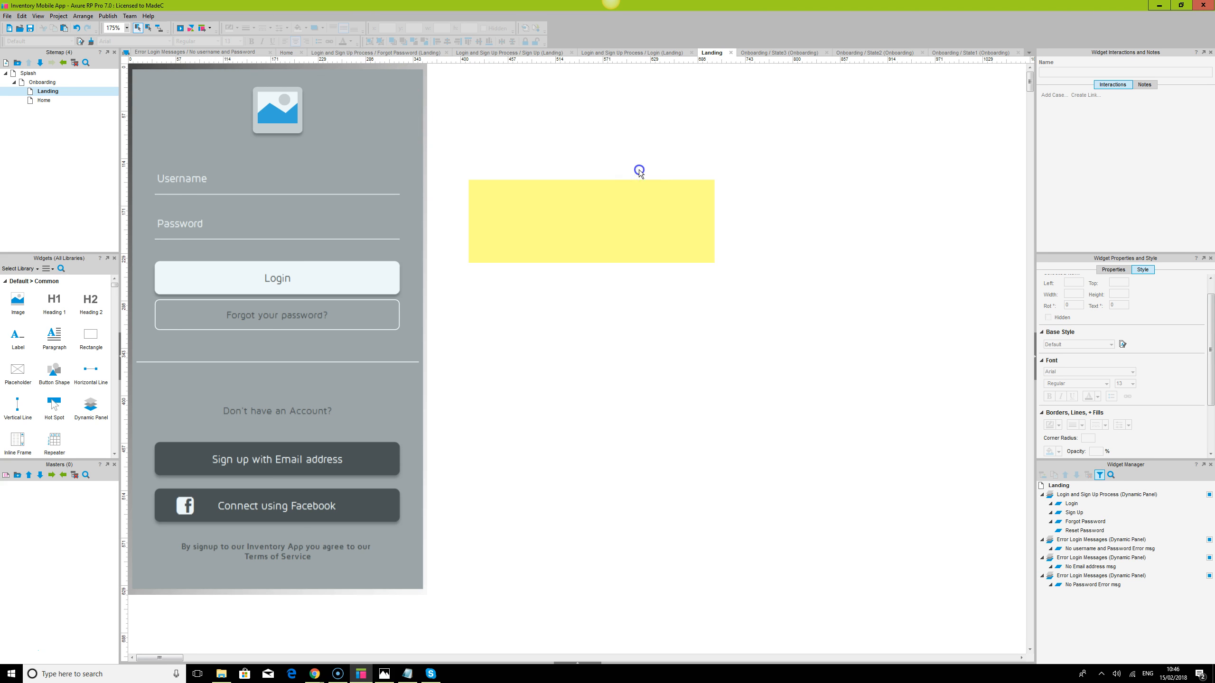
{"action": "left_click", "coordinate": [605, 240]}
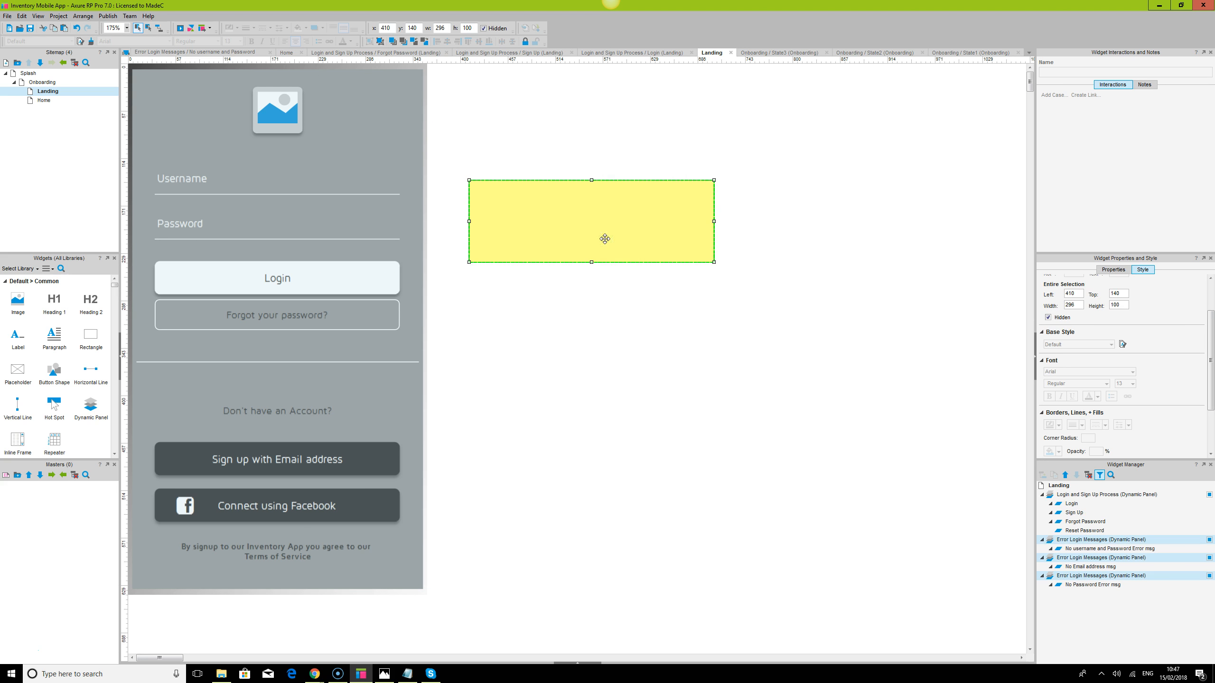
Select the first error panel in the Widget Manager and begin renaming it
{"action": "mouse_move", "coordinate": [1120, 552]}
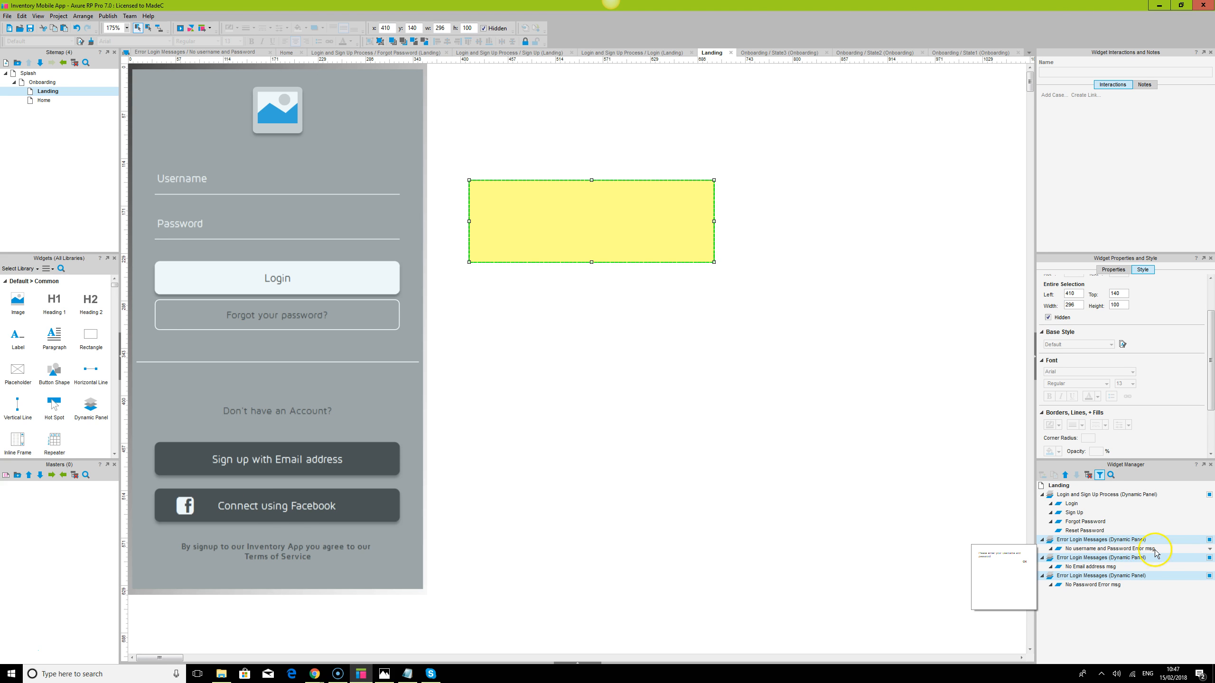
{"action": "mouse_move", "coordinate": [1088, 569]}
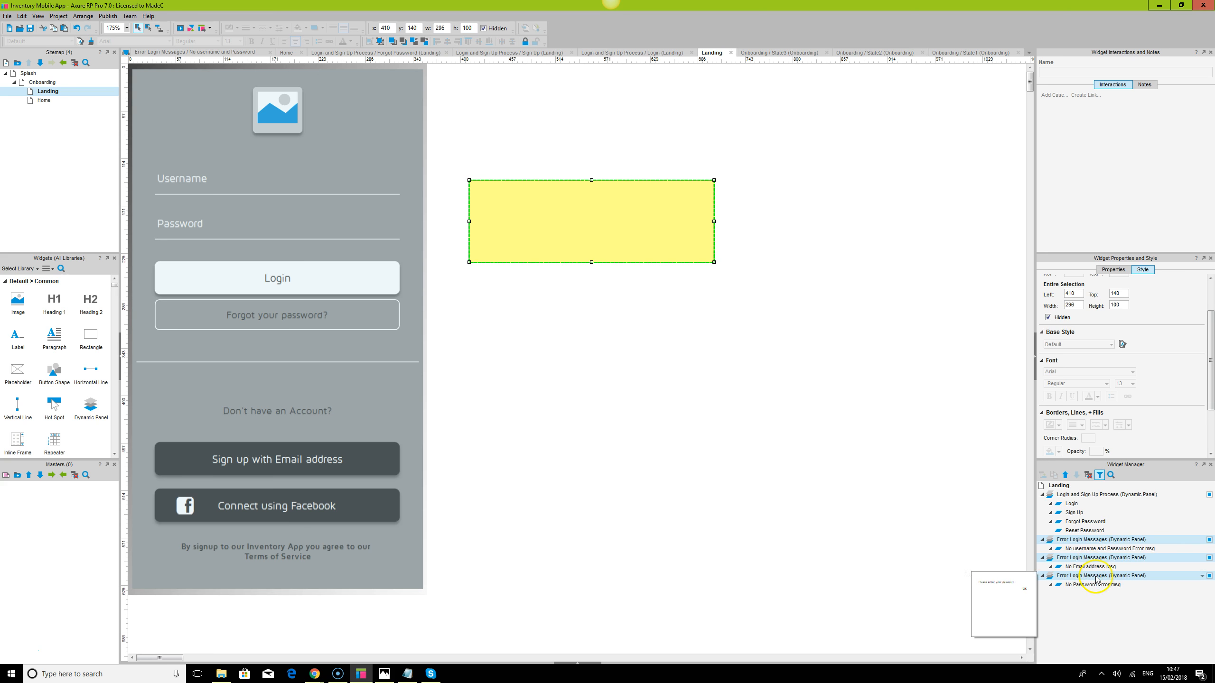
{"action": "left_click", "coordinate": [1082, 566]}
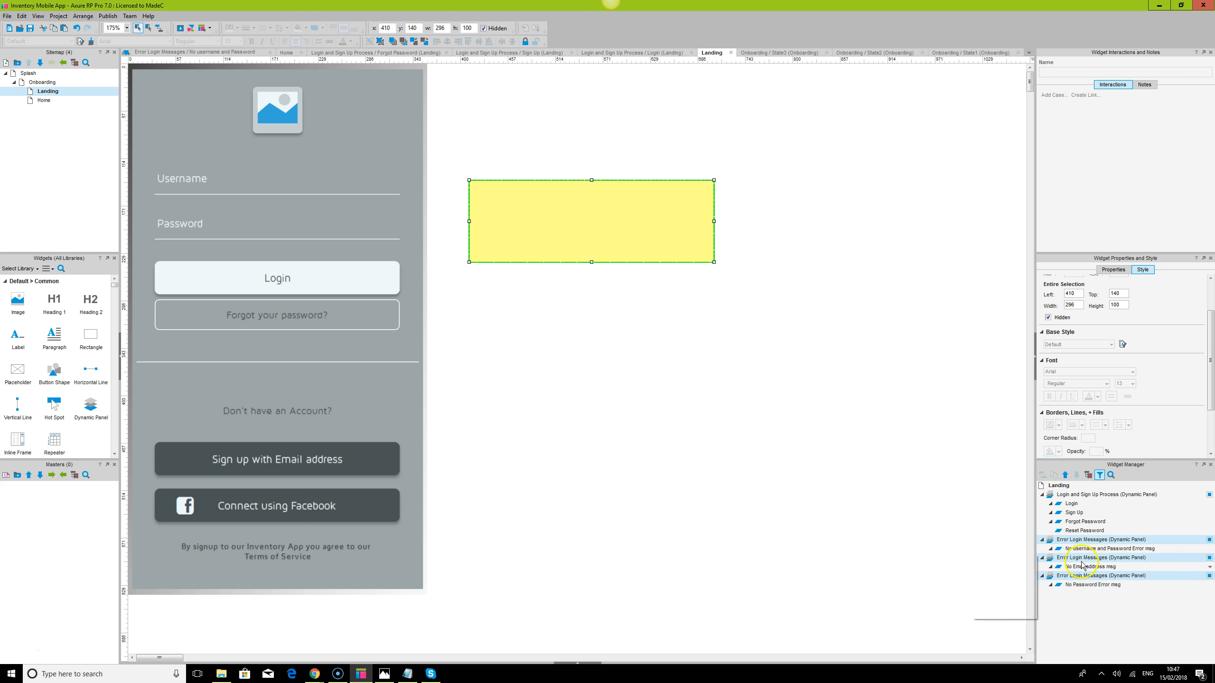
{"action": "left_click", "coordinate": [1103, 539]}
{"action": "left_click", "coordinate": [1109, 540]}
{"action": "mouse_move", "coordinate": [1156, 559]}
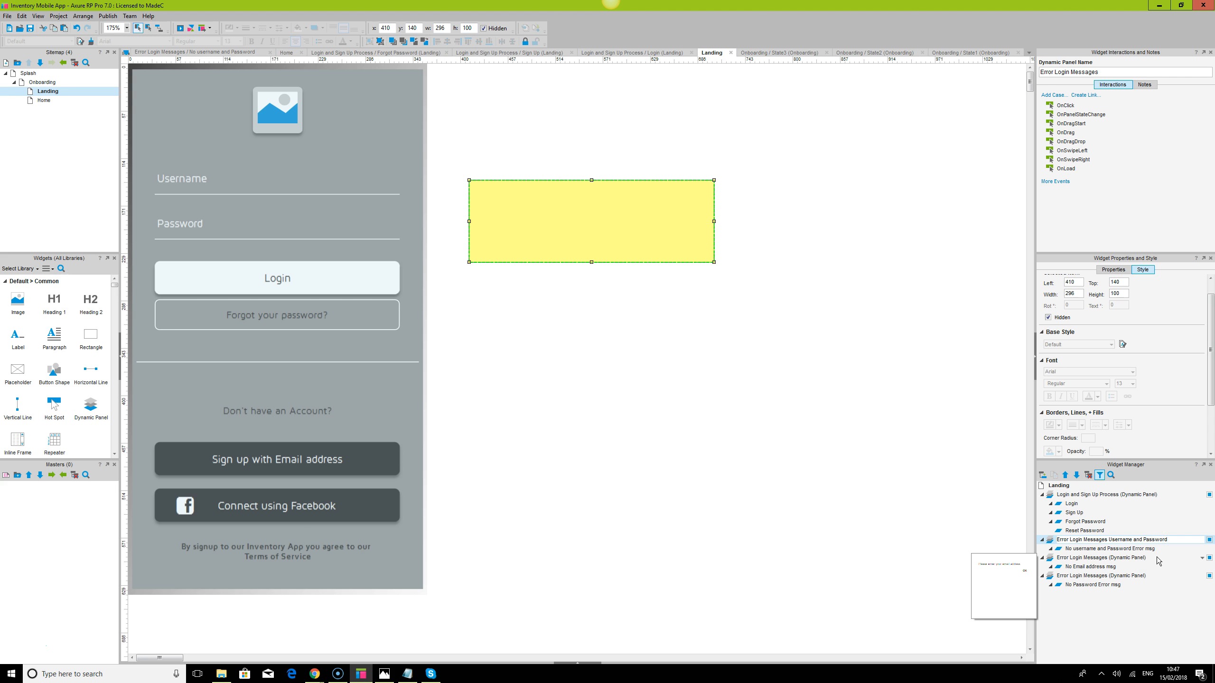
Finish the Username and Password panel name, add Email Address and Password to the others, then select all three
{"action": "left_click", "coordinate": [1111, 558]}
{"action": "left_click", "coordinate": [1111, 558]}
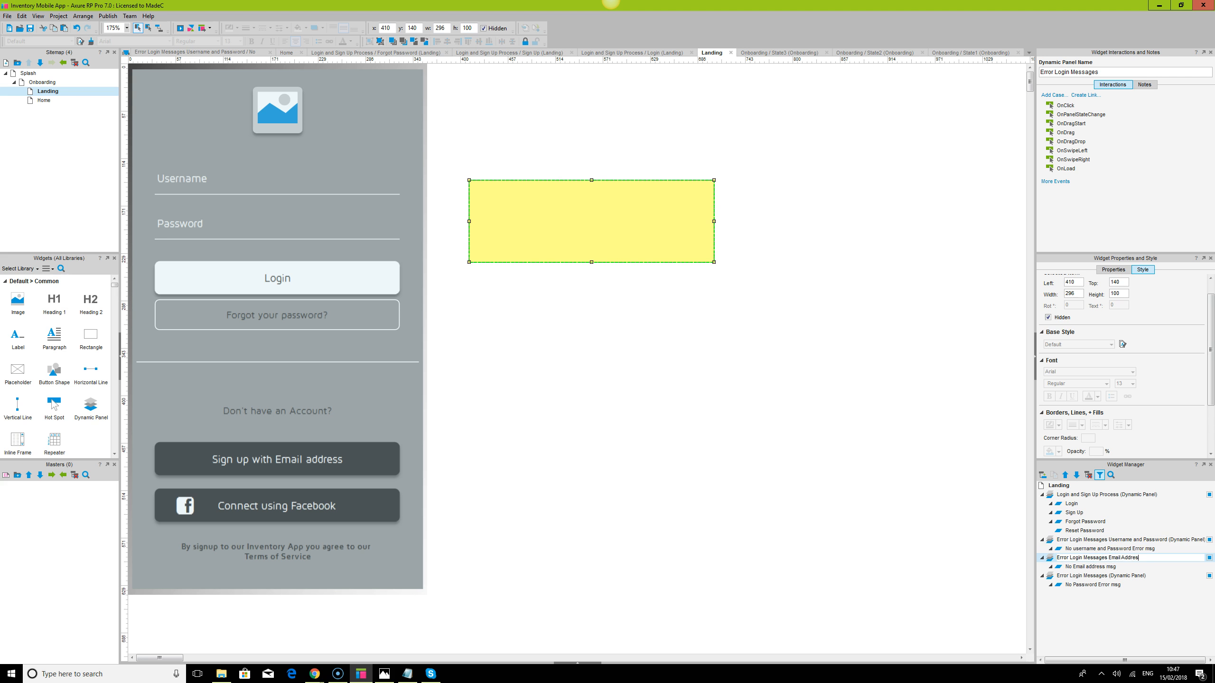
{"action": "left_click", "coordinate": [1112, 575]}
{"action": "left_click", "coordinate": [1112, 575]}
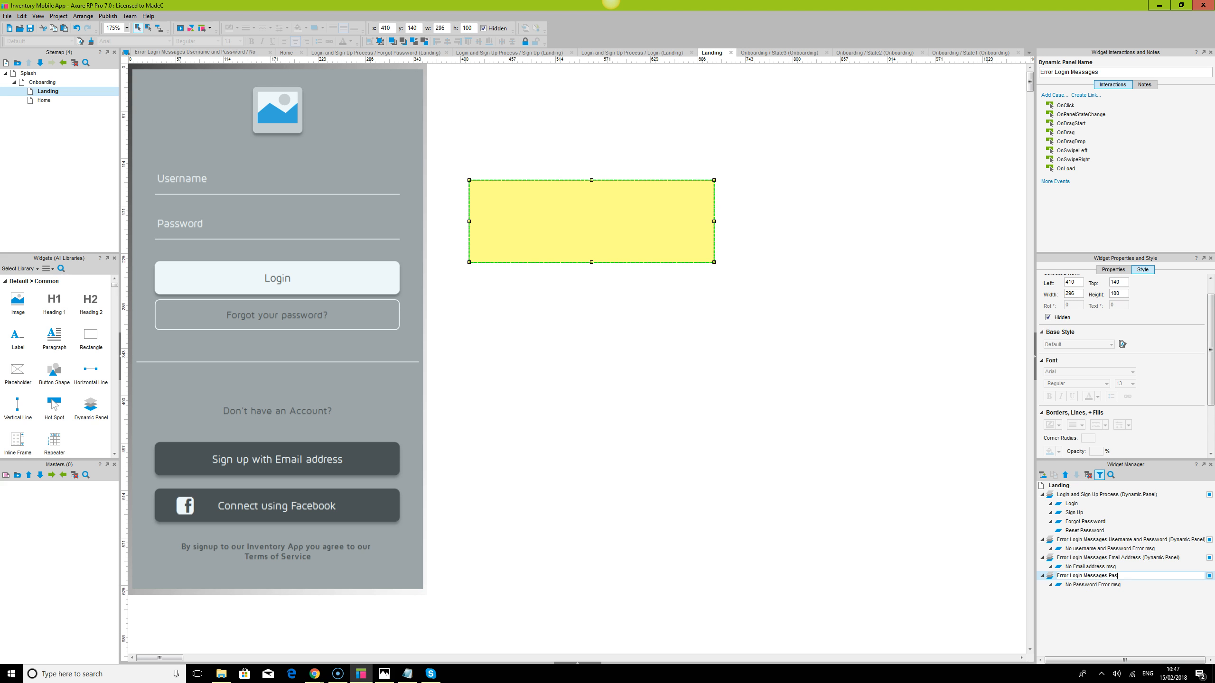
{"action": "type", "text": "Password"}
{"action": "left_click", "coordinate": [906, 521]}
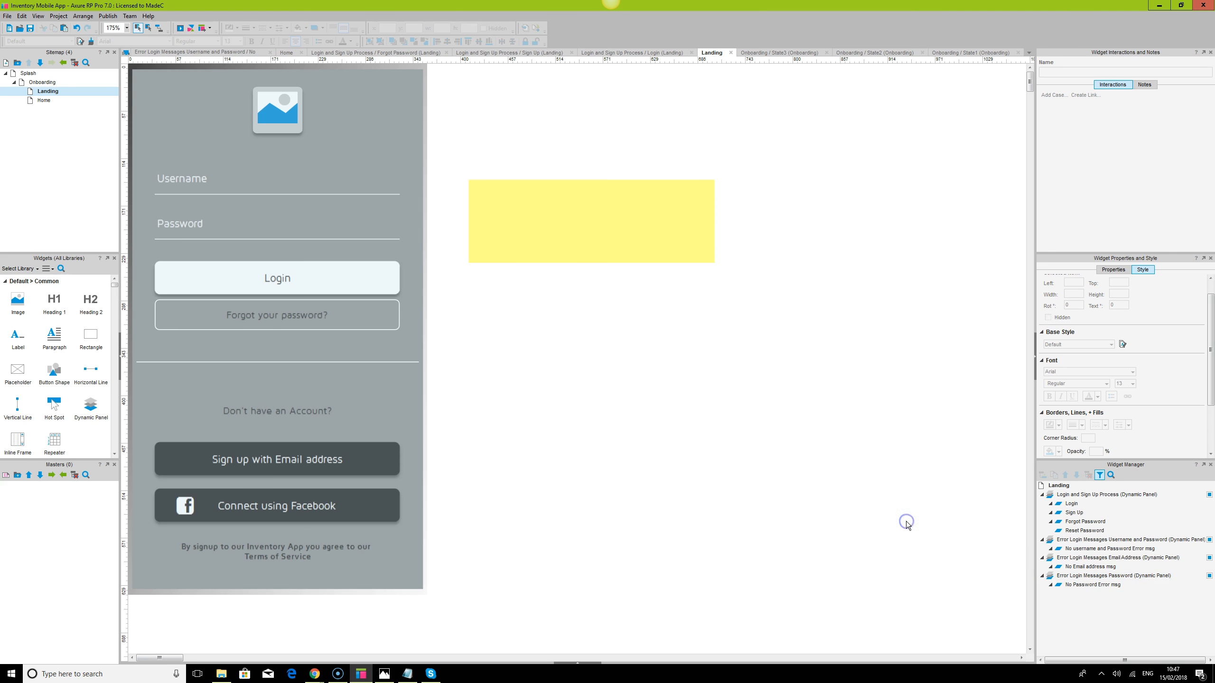
{"action": "left_click", "coordinate": [656, 212]}
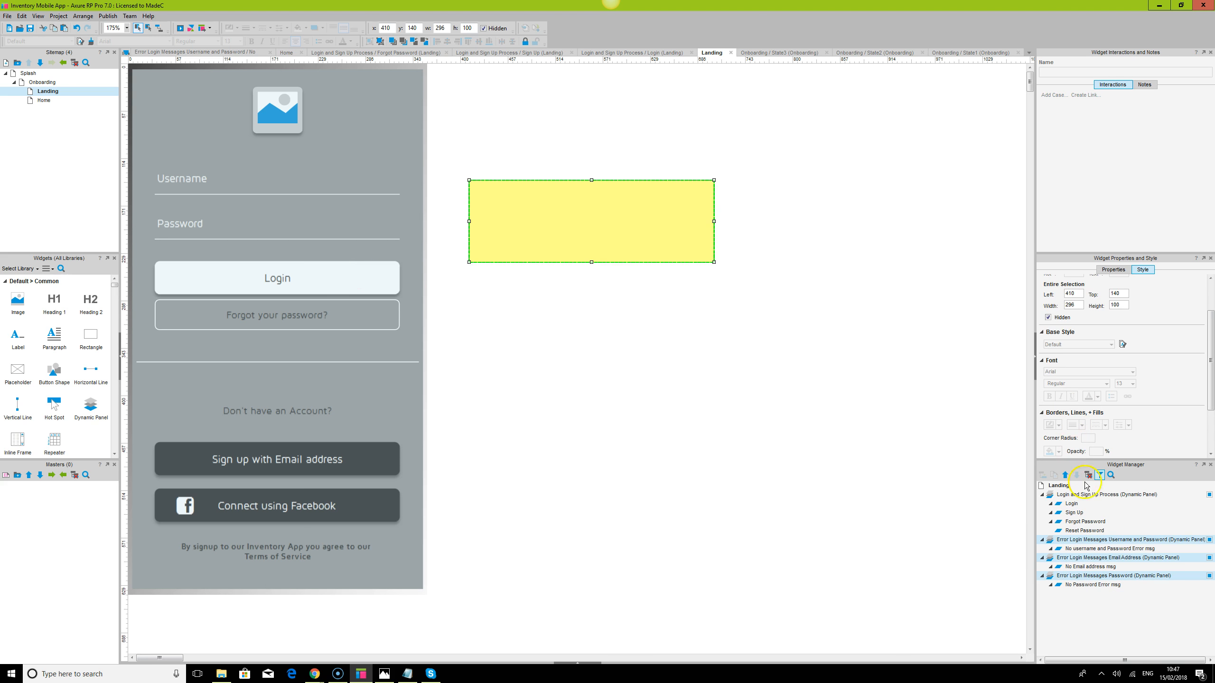
Open the Login state, select the Login button and review Case 2's show action without changes
{"action": "double_click", "coordinate": [1073, 504]}
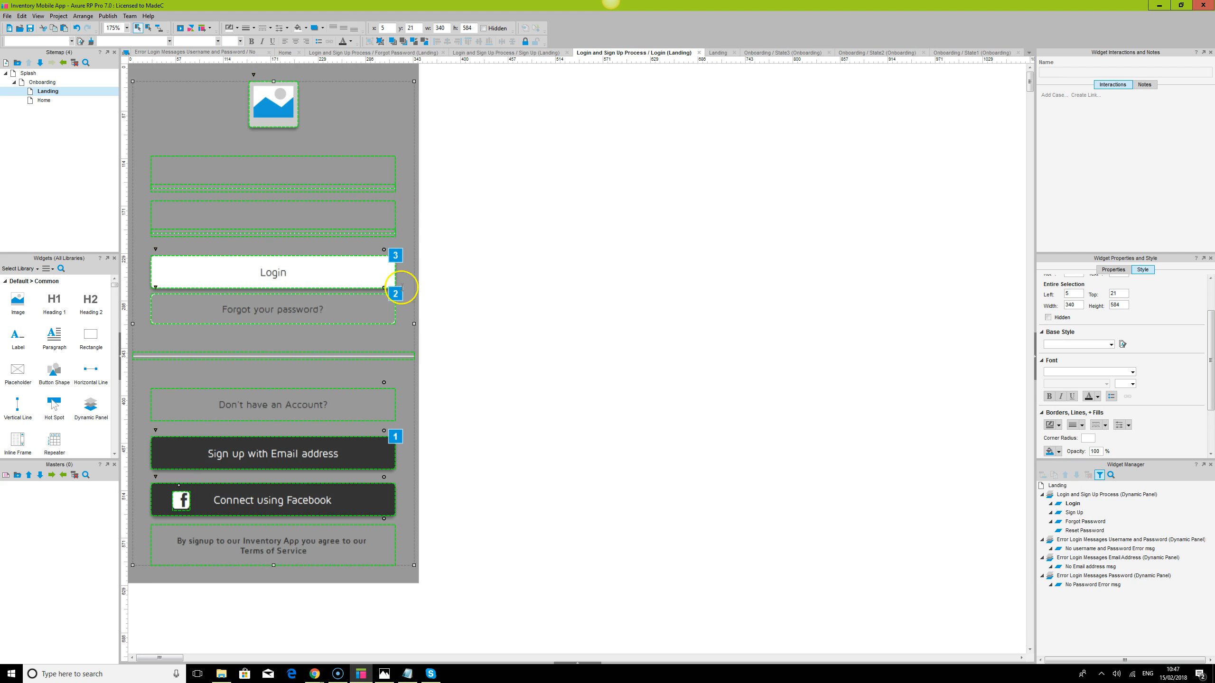
{"action": "left_click", "coordinate": [360, 277]}
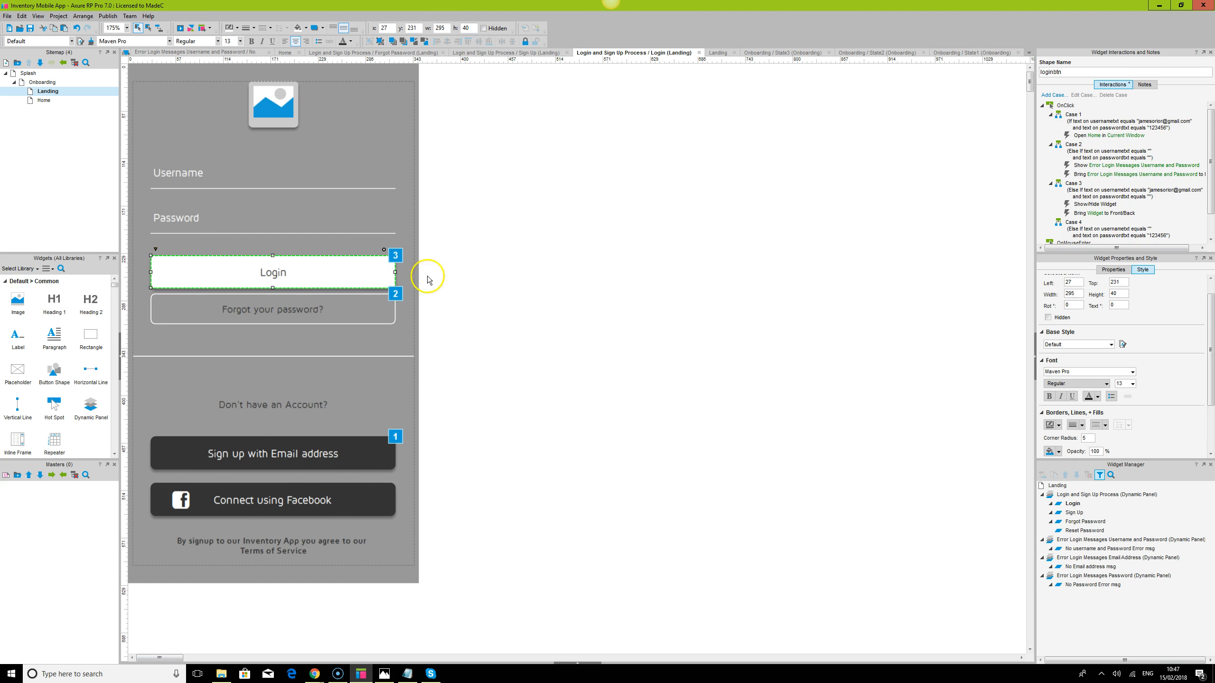
{"action": "double_click", "coordinate": [1125, 164]}
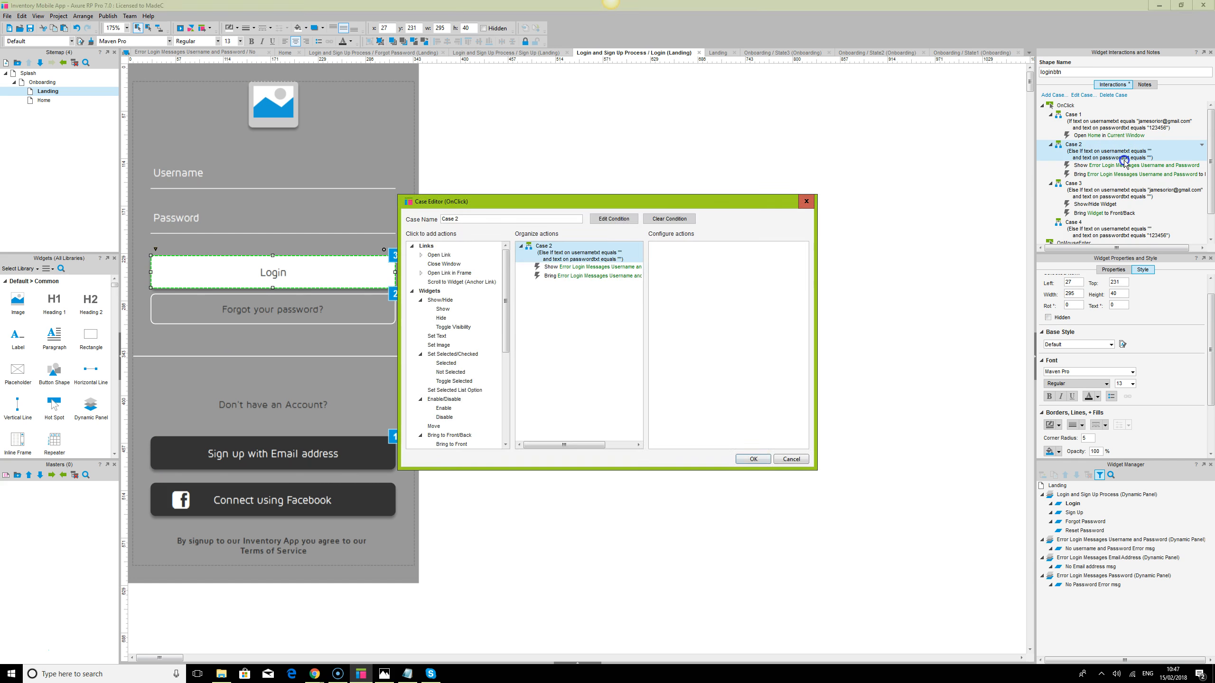
{"action": "left_click", "coordinate": [615, 267]}
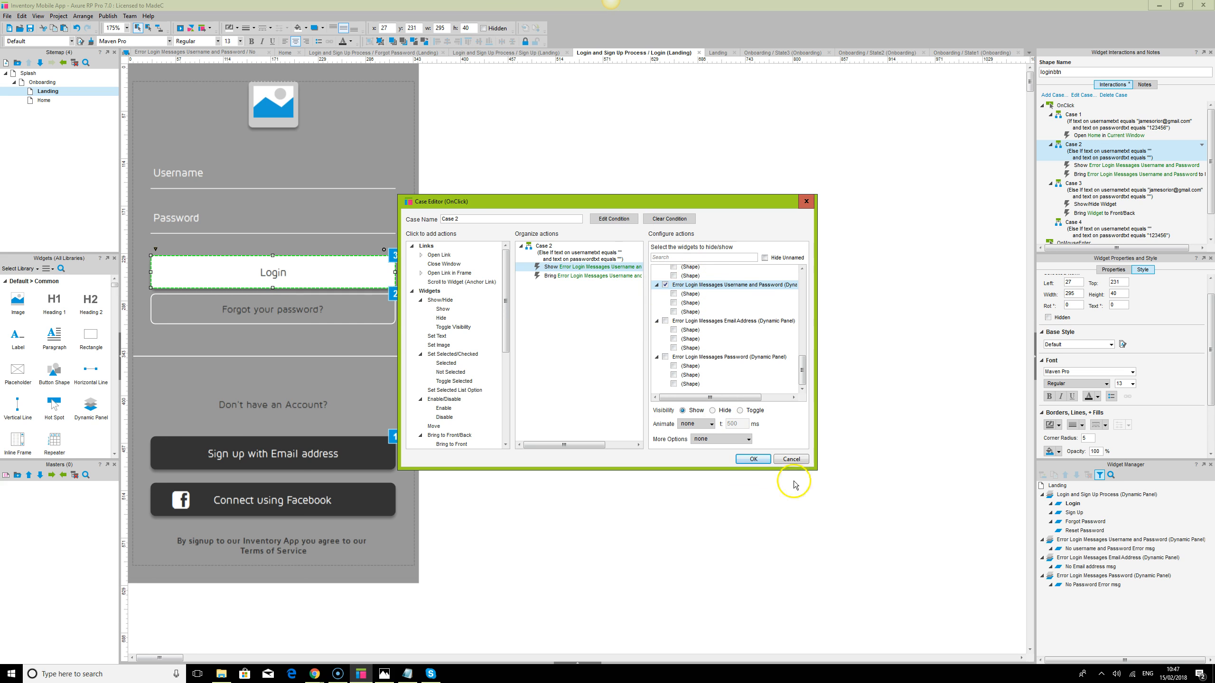
{"action": "left_click", "coordinate": [790, 460]}
Make Case 3 show the Error Login Messages Password panel and bring it to front
{"action": "double_click", "coordinate": [1096, 196]}
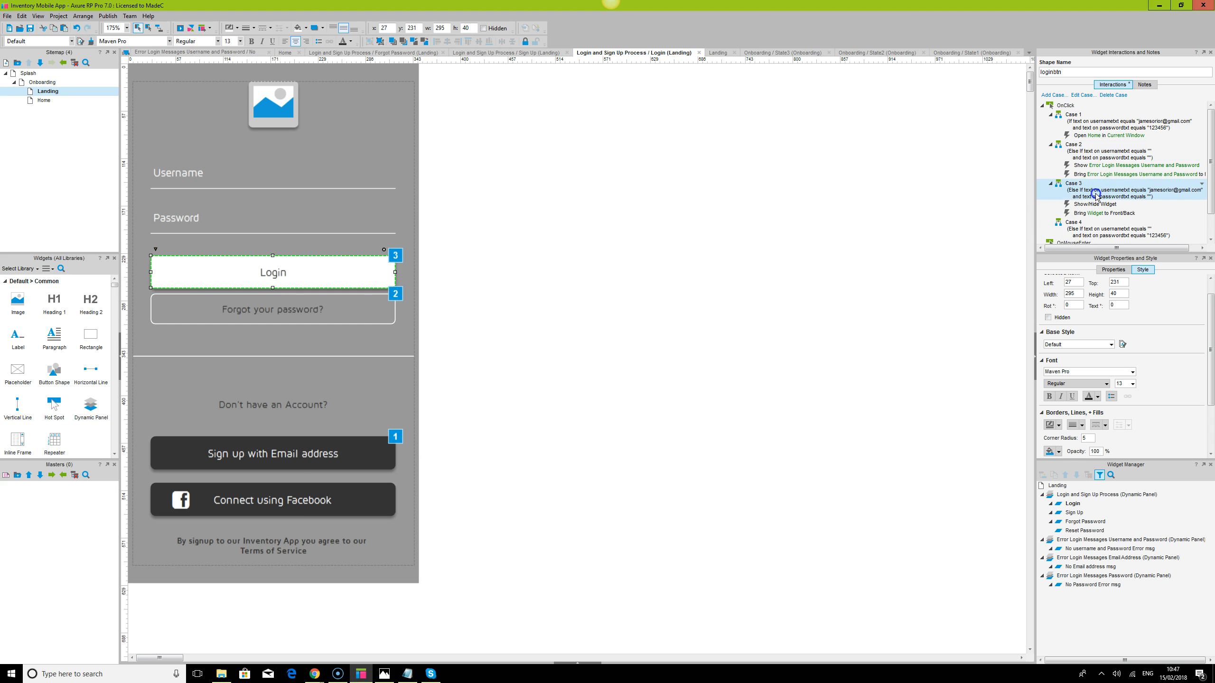
{"action": "left_click", "coordinate": [565, 268]}
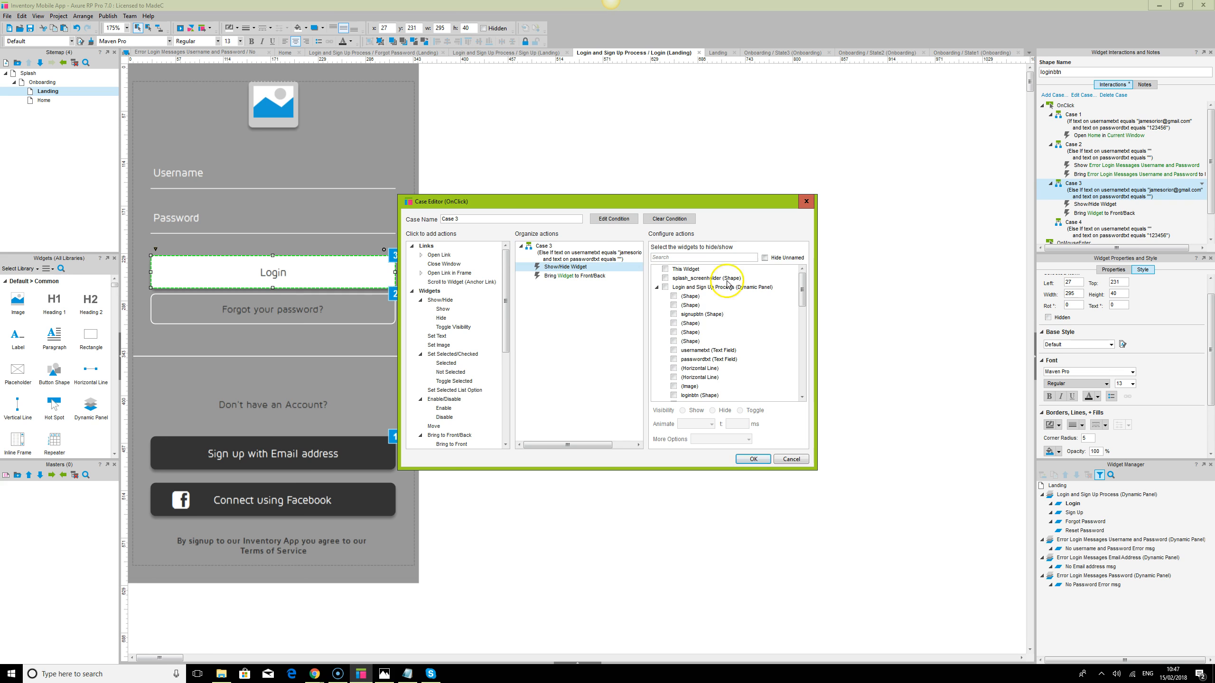
{"action": "type", "text": "er"}
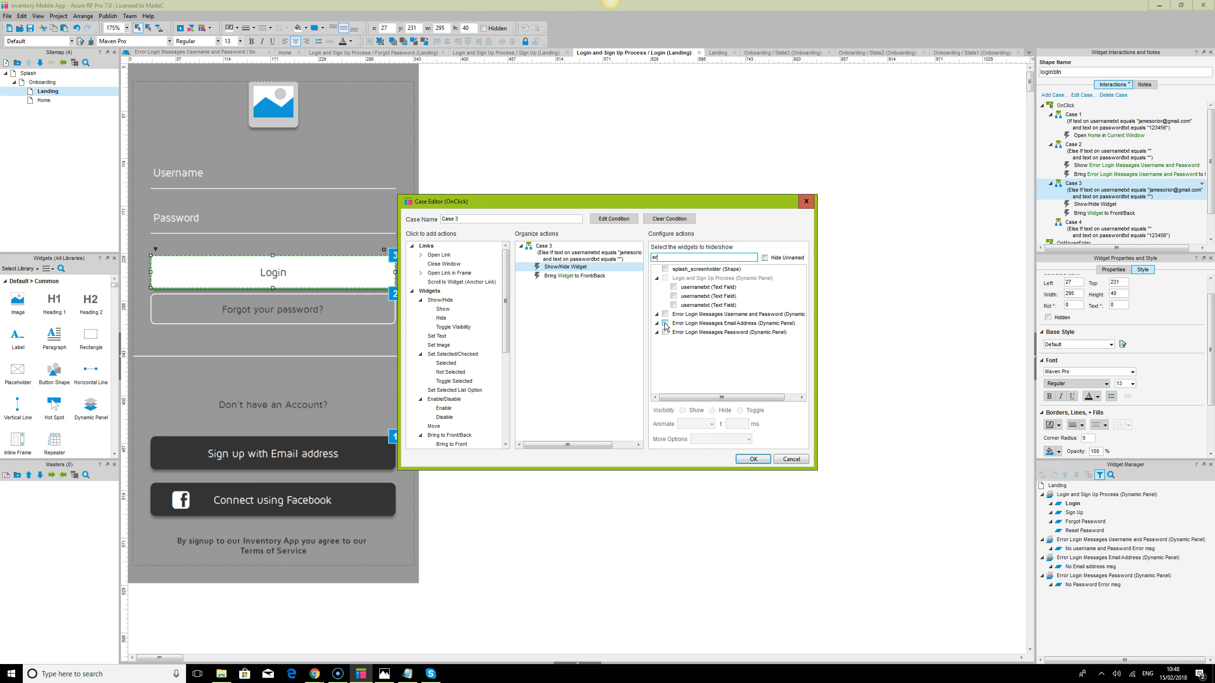
{"action": "left_click", "coordinate": [665, 332]}
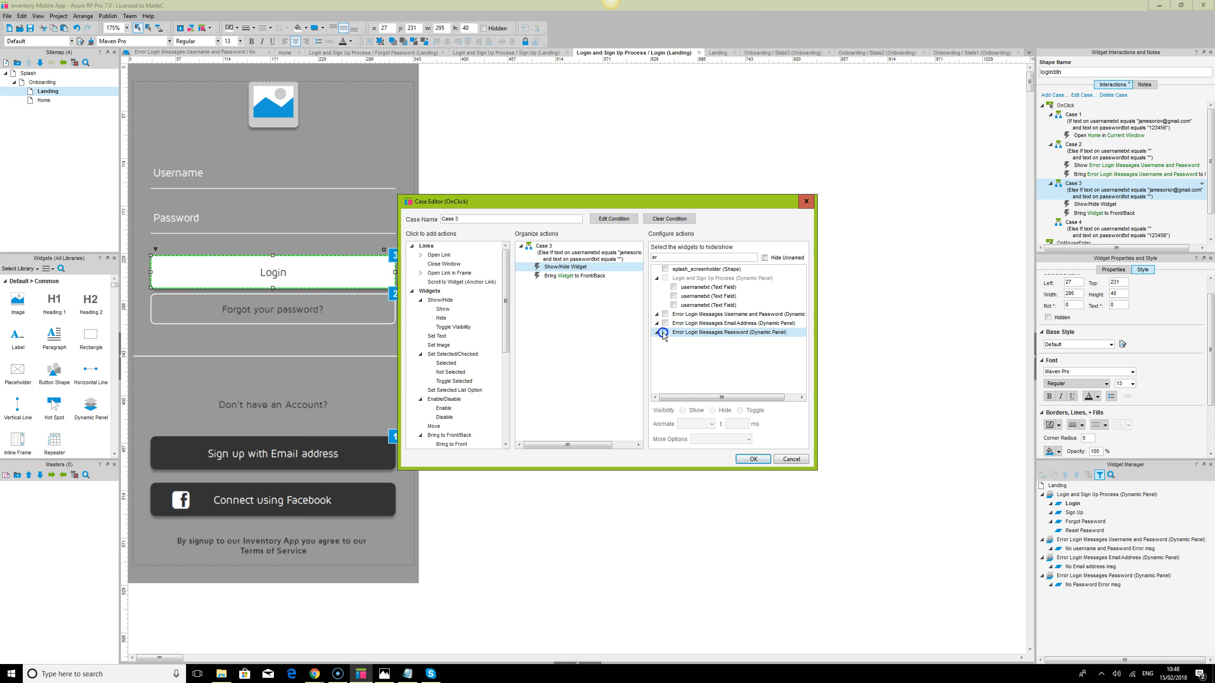
{"action": "left_click", "coordinate": [593, 276]}
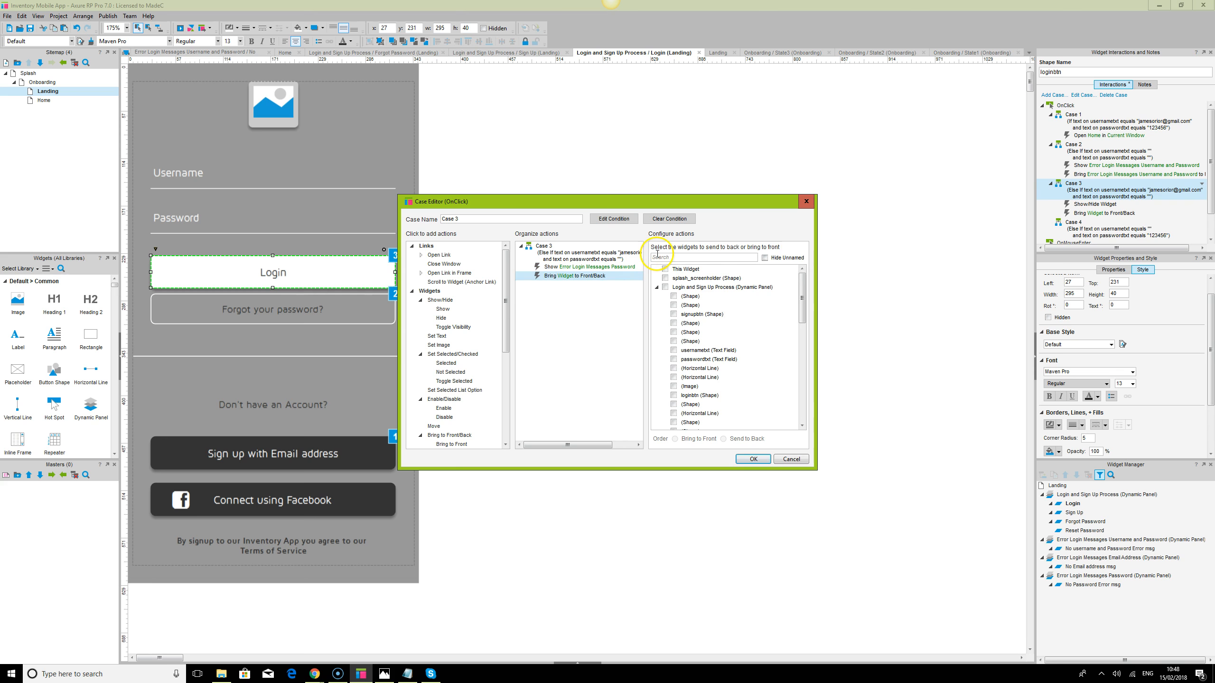
{"action": "left_click", "coordinate": [667, 258]}
{"action": "type", "text": "e"}
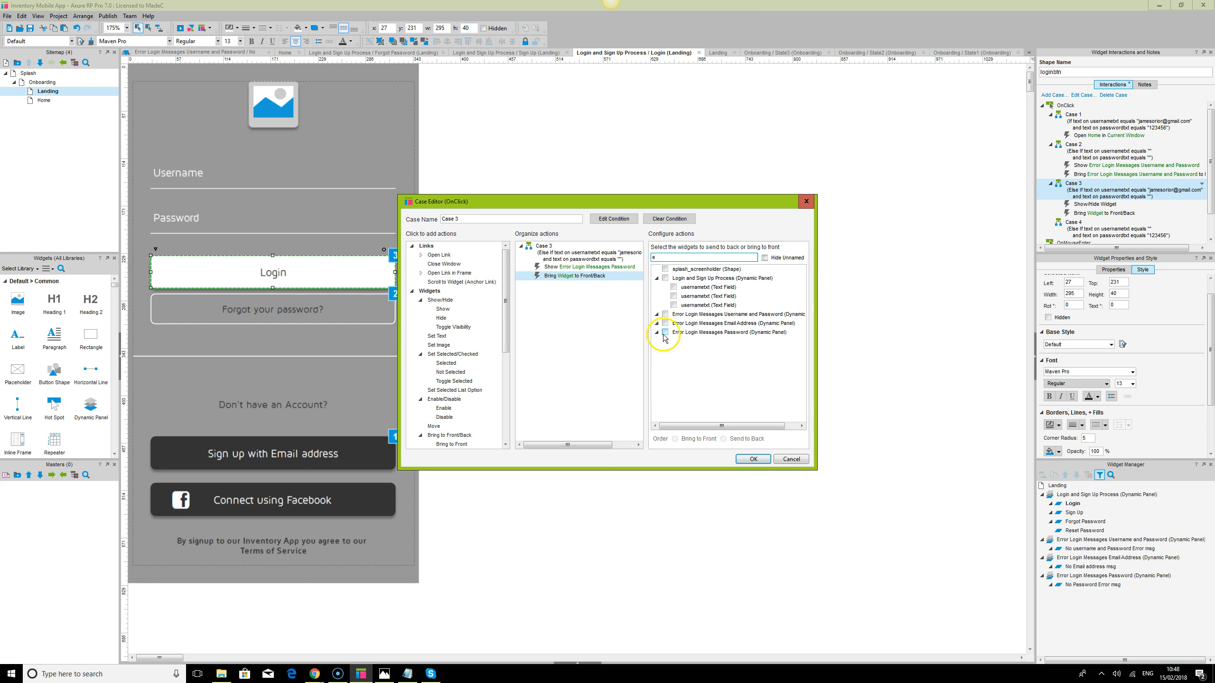
{"action": "left_click", "coordinate": [665, 333]}
{"action": "left_click", "coordinate": [753, 459]}
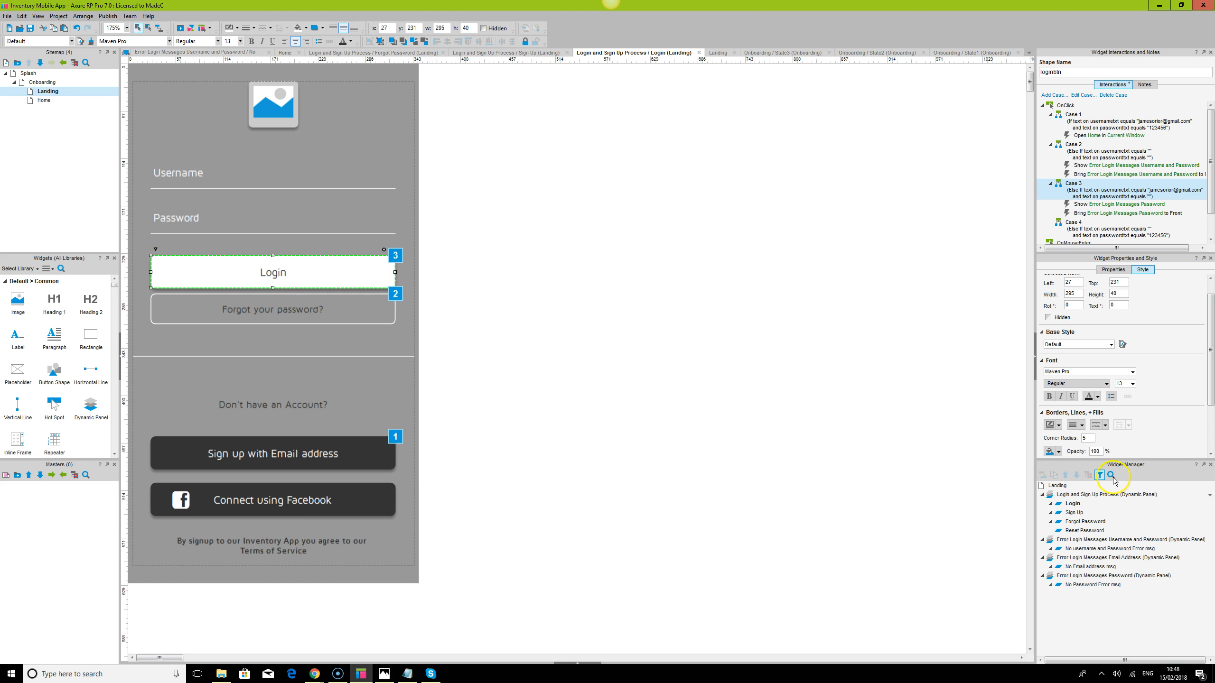
Make Case 4 show the Error Login Messages Email Address panel and bring it to front
{"action": "scroll", "coordinate": [1107, 218], "scroll_direction": "down", "scroll_amount": 1}
{"action": "double_click", "coordinate": [1095, 202]}
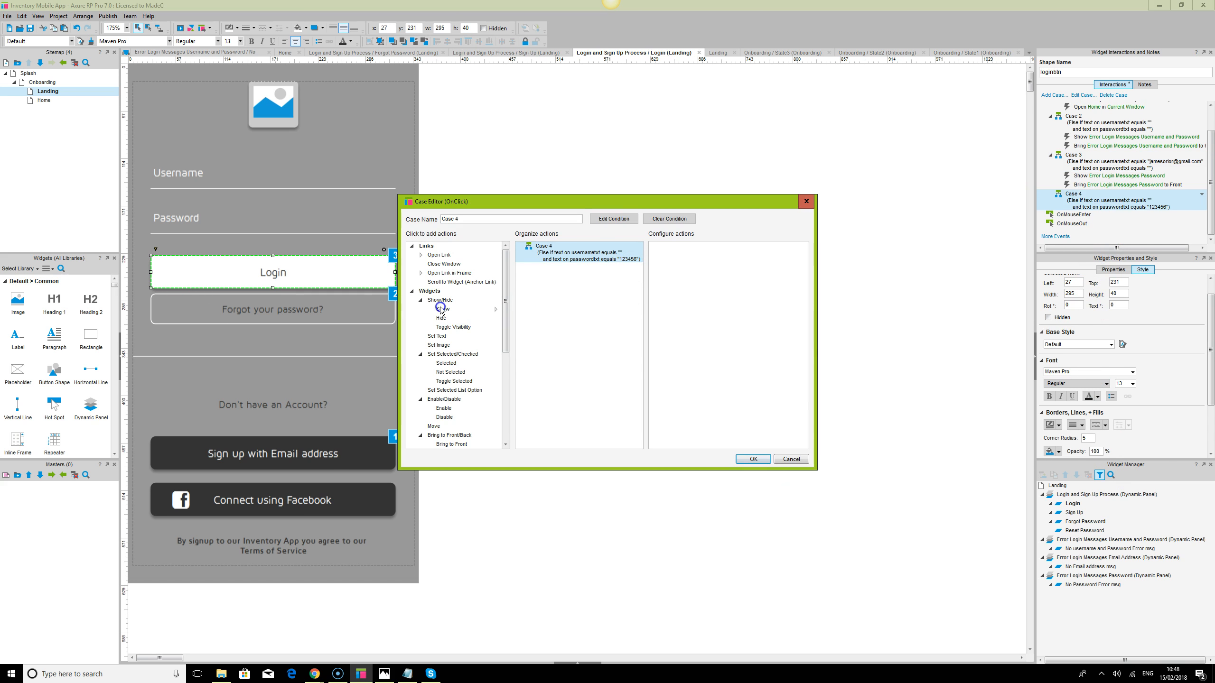
{"action": "left_click", "coordinate": [442, 310]}
{"action": "scroll", "coordinate": [455, 419], "scroll_direction": "down", "scroll_amount": 1}
{"action": "left_click", "coordinate": [451, 415]}
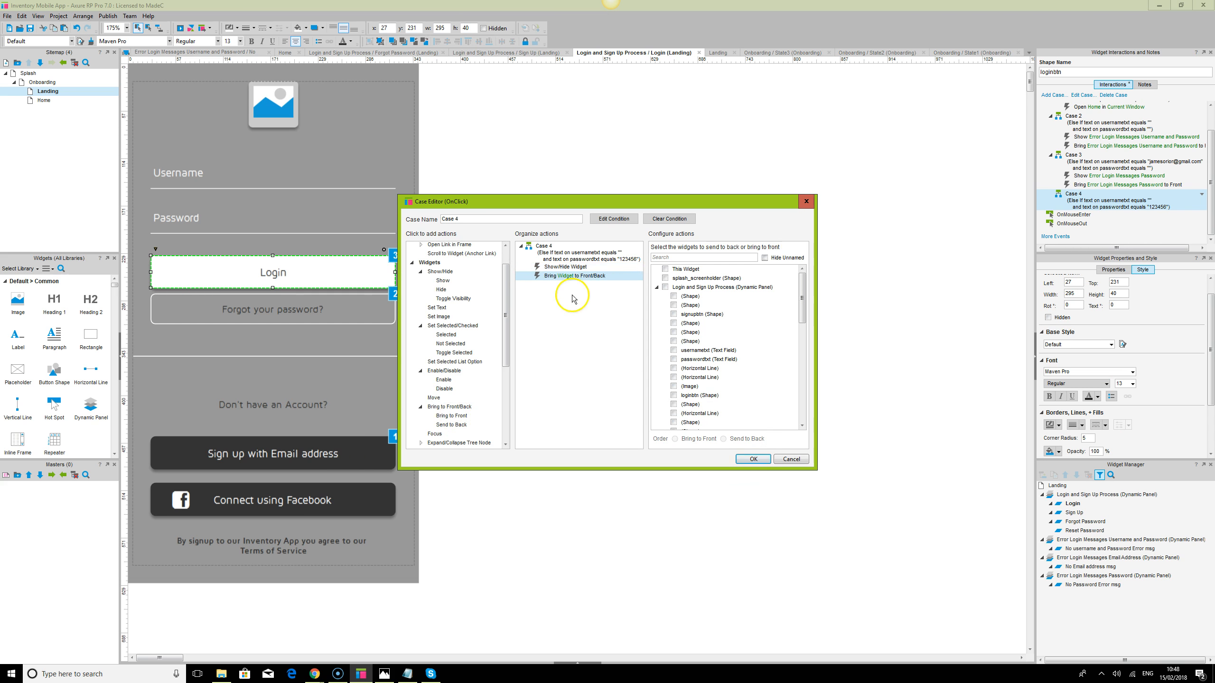
{"action": "left_click", "coordinate": [579, 266]}
{"action": "type", "text": "er"}
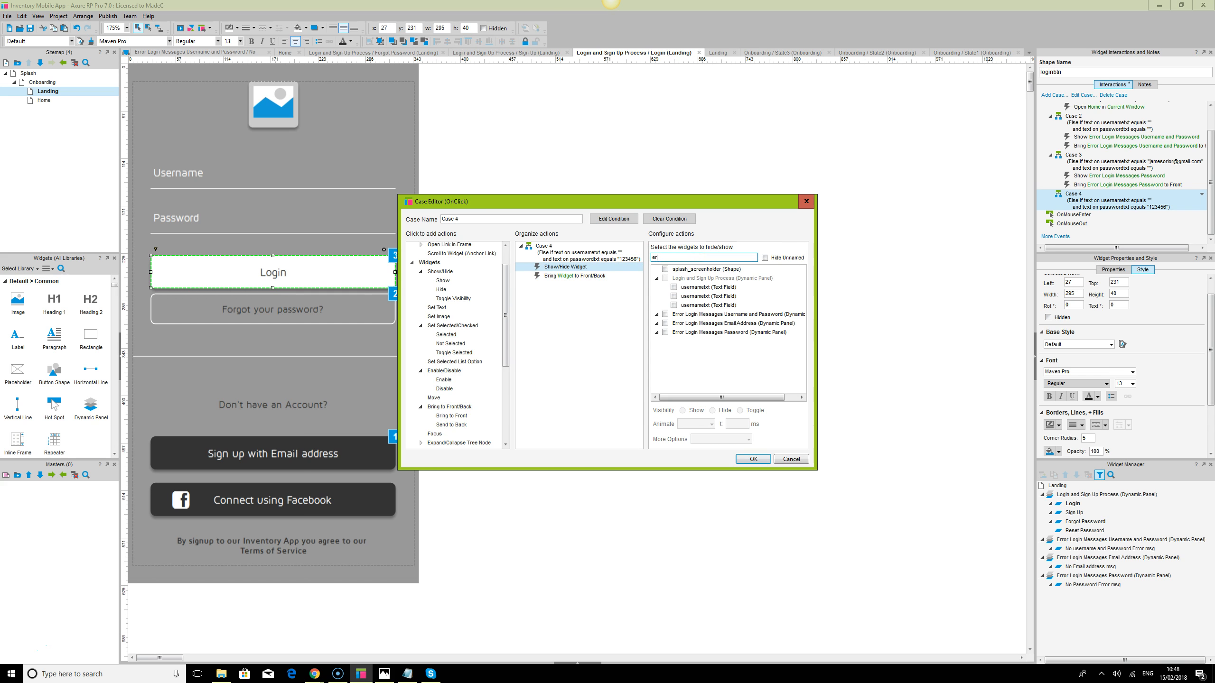
{"action": "left_click", "coordinate": [665, 323]}
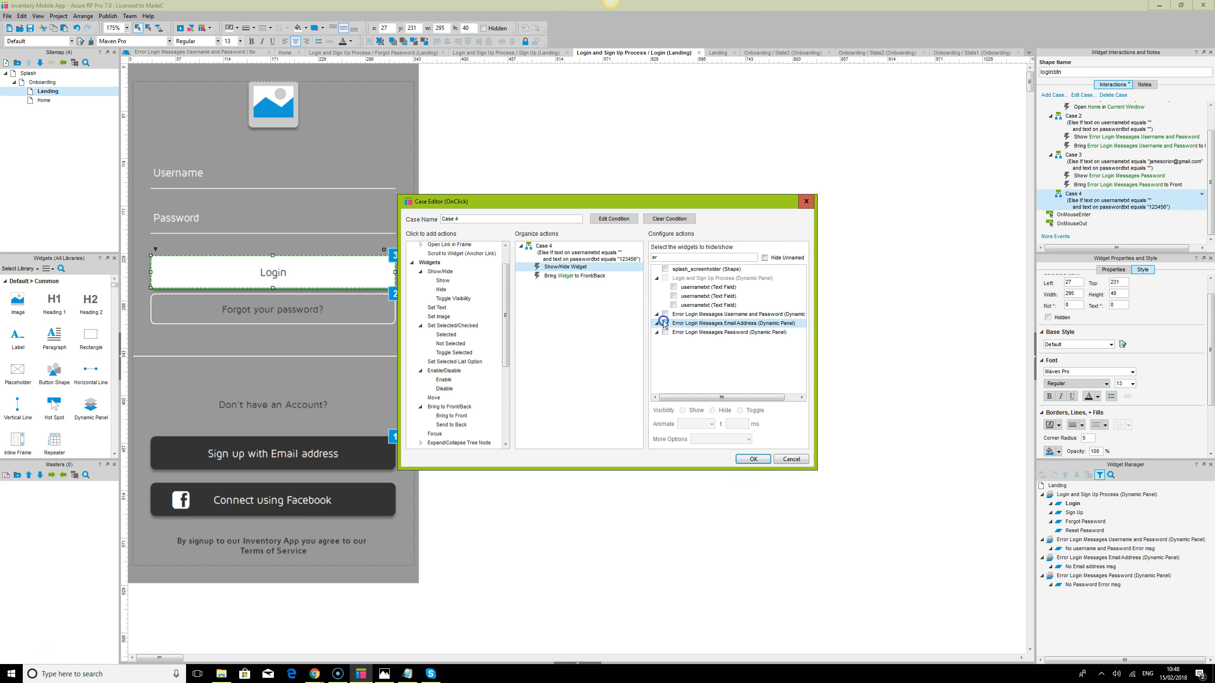
{"action": "left_click", "coordinate": [576, 275]}
{"action": "left_click", "coordinate": [684, 258]}
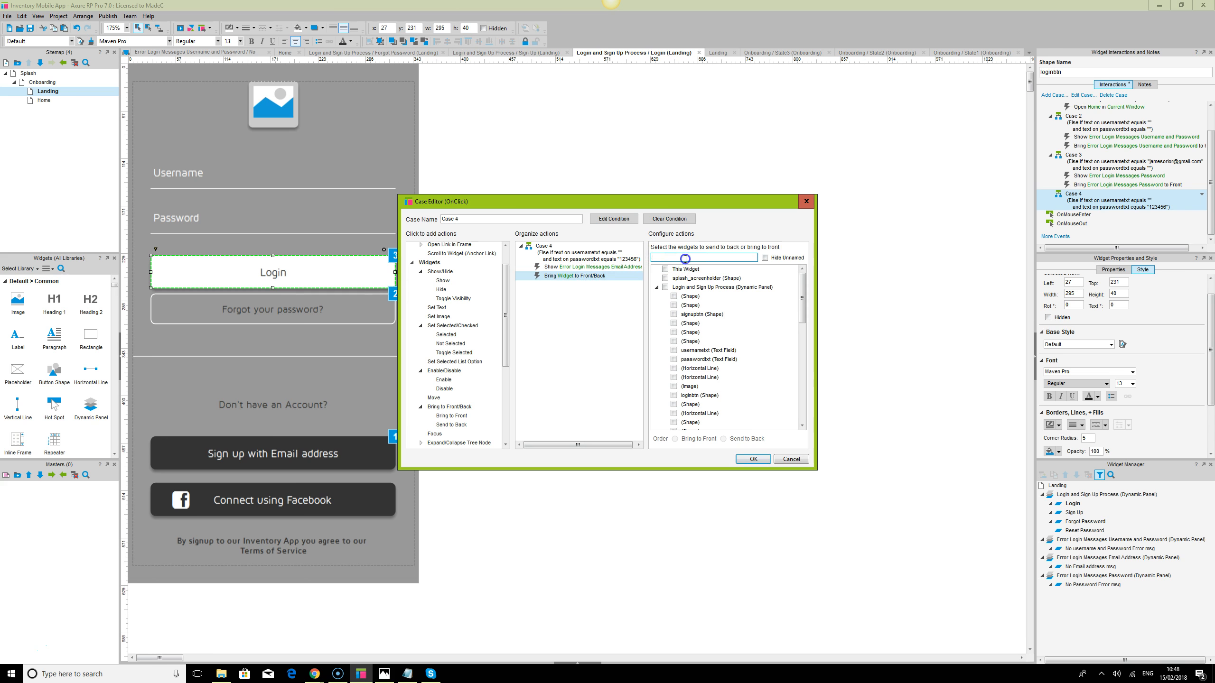
{"action": "type", "text": "e"}
{"action": "left_click", "coordinate": [665, 323]}
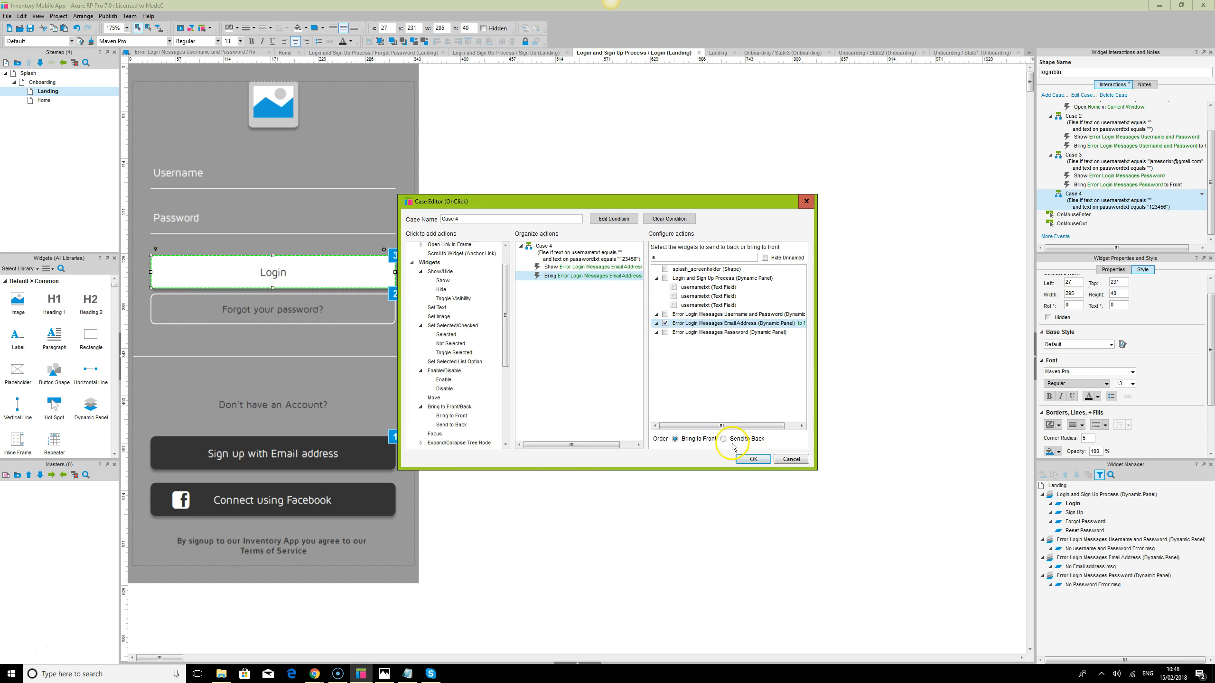
{"action": "left_click", "coordinate": [753, 459]}
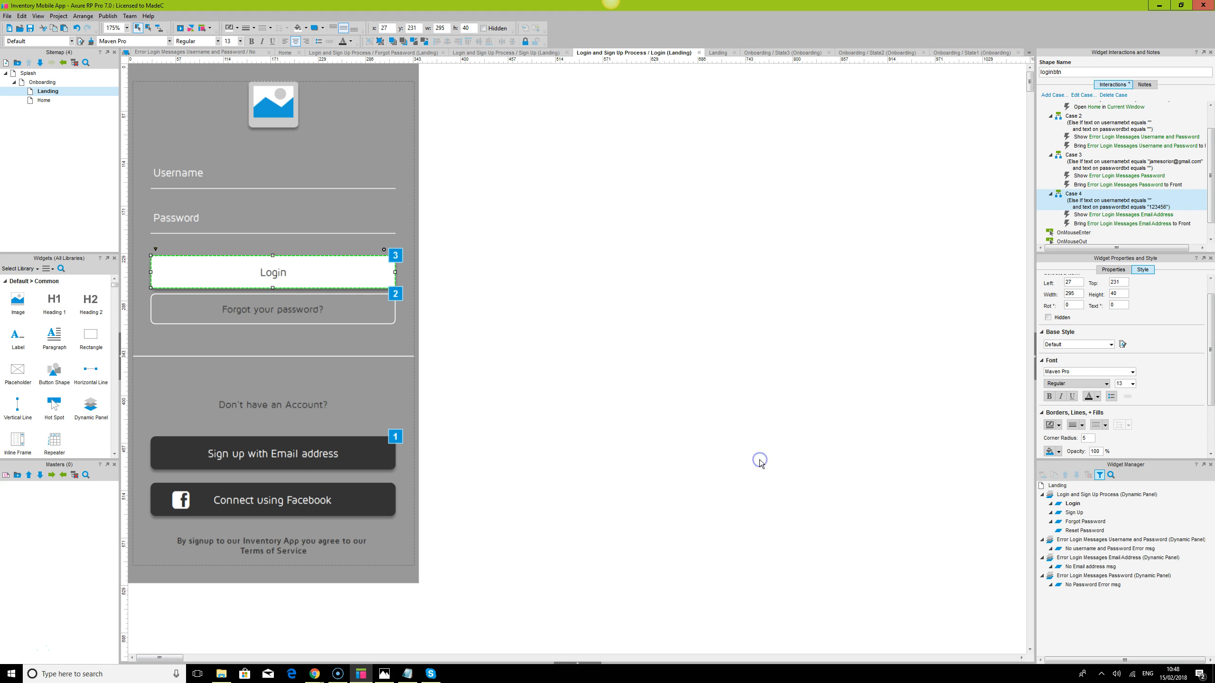
Review the username-and-password, email and password error states at 175% zoom
{"action": "double_click", "coordinate": [1094, 550]}
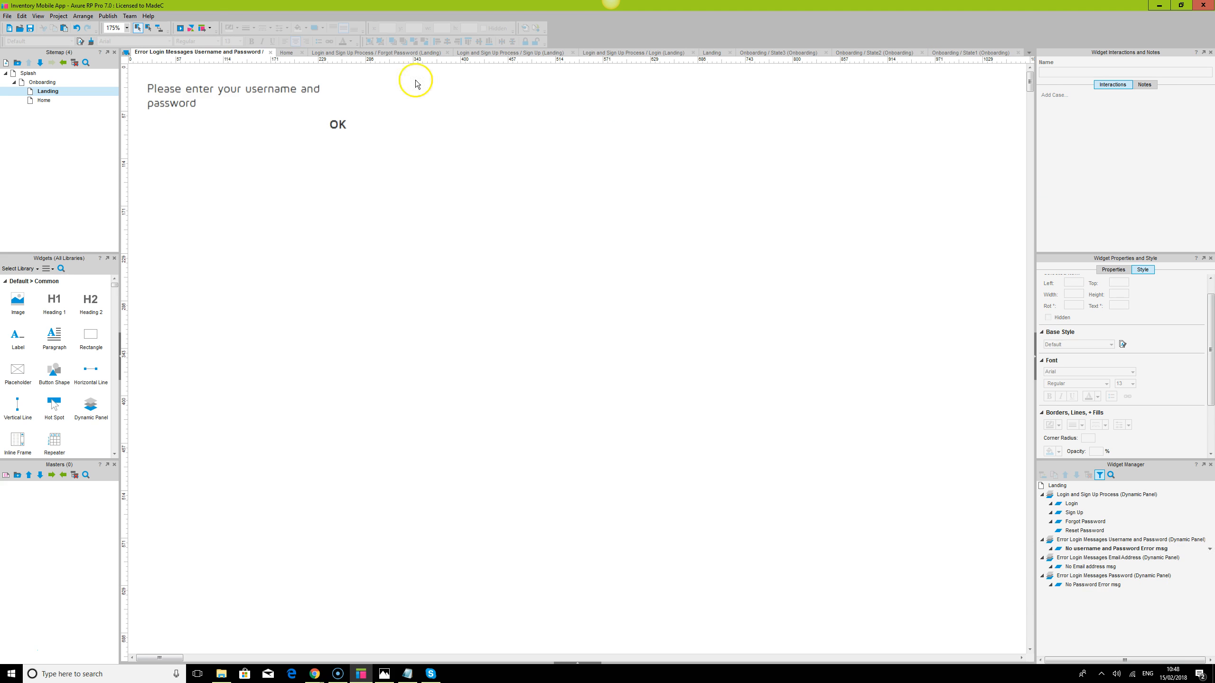
{"action": "key", "text": "ctrl+a"}
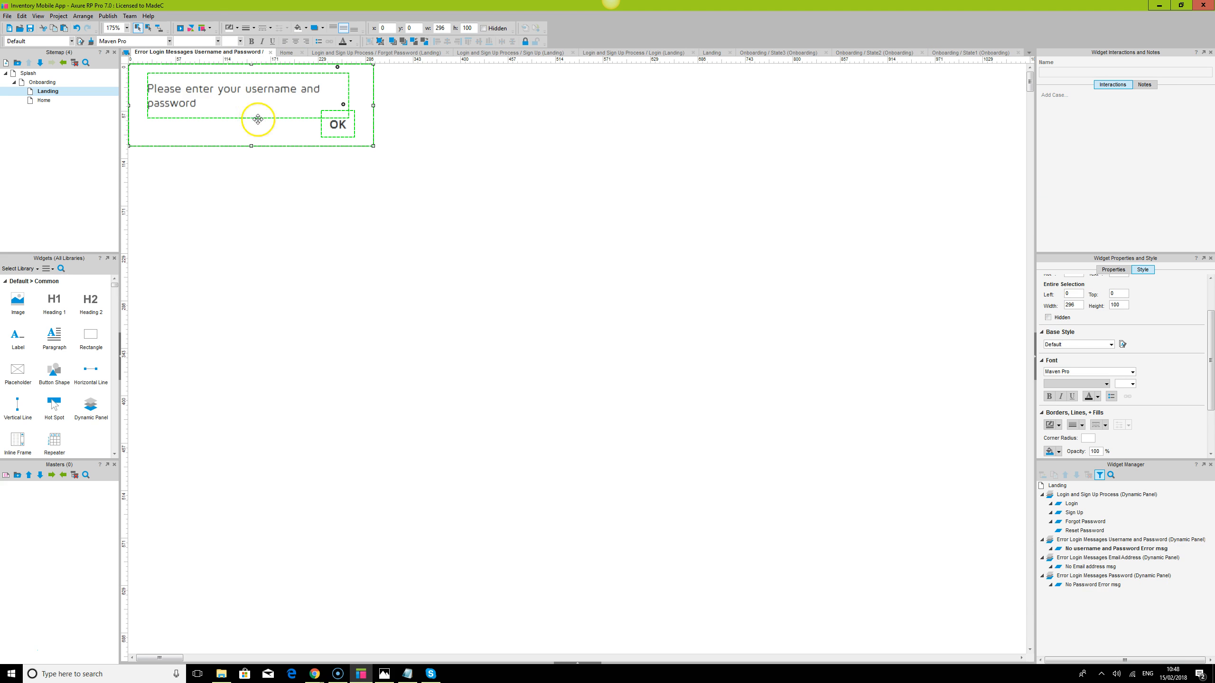
{"action": "double_click", "coordinate": [1090, 569]}
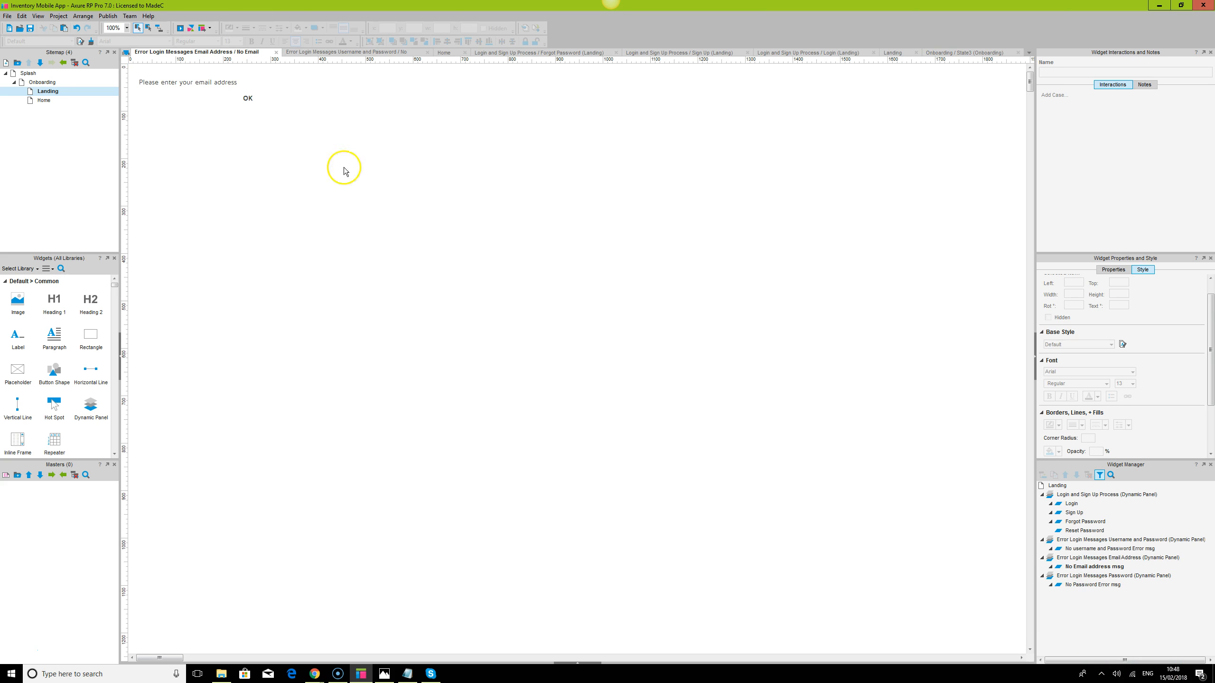
{"action": "key", "text": "ctrl+a"}
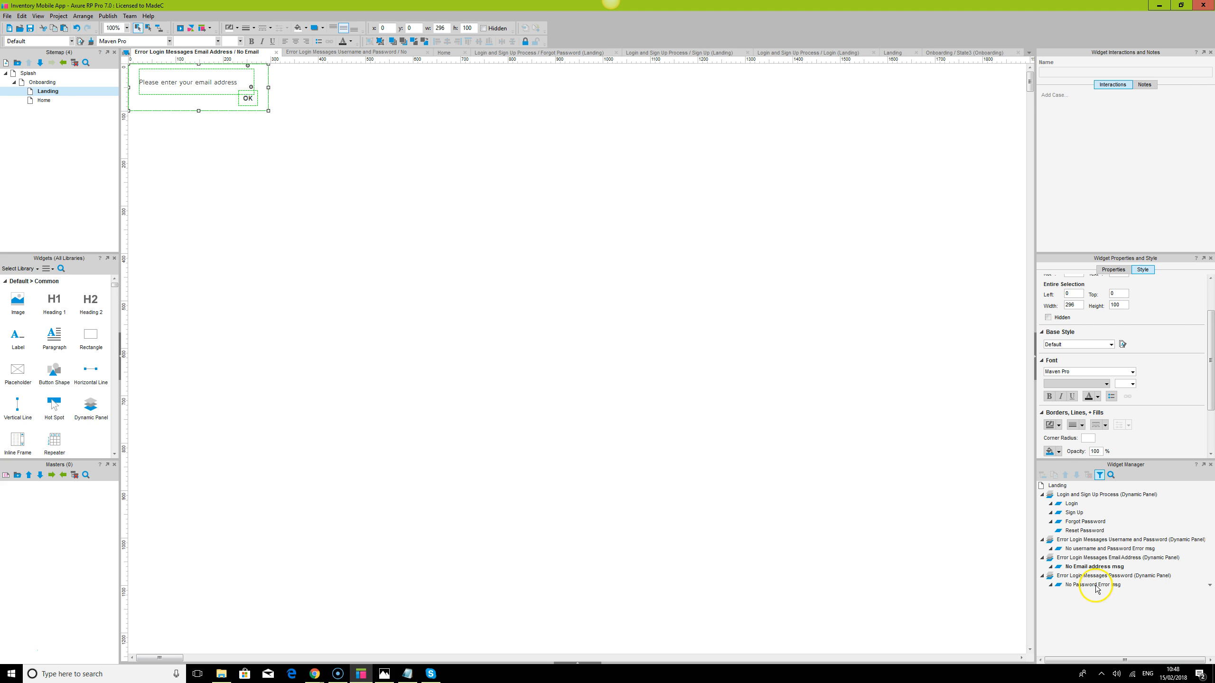
{"action": "left_click", "coordinate": [118, 28]}
{"action": "type", "text": "175"}
{"action": "key", "text": "Return"}
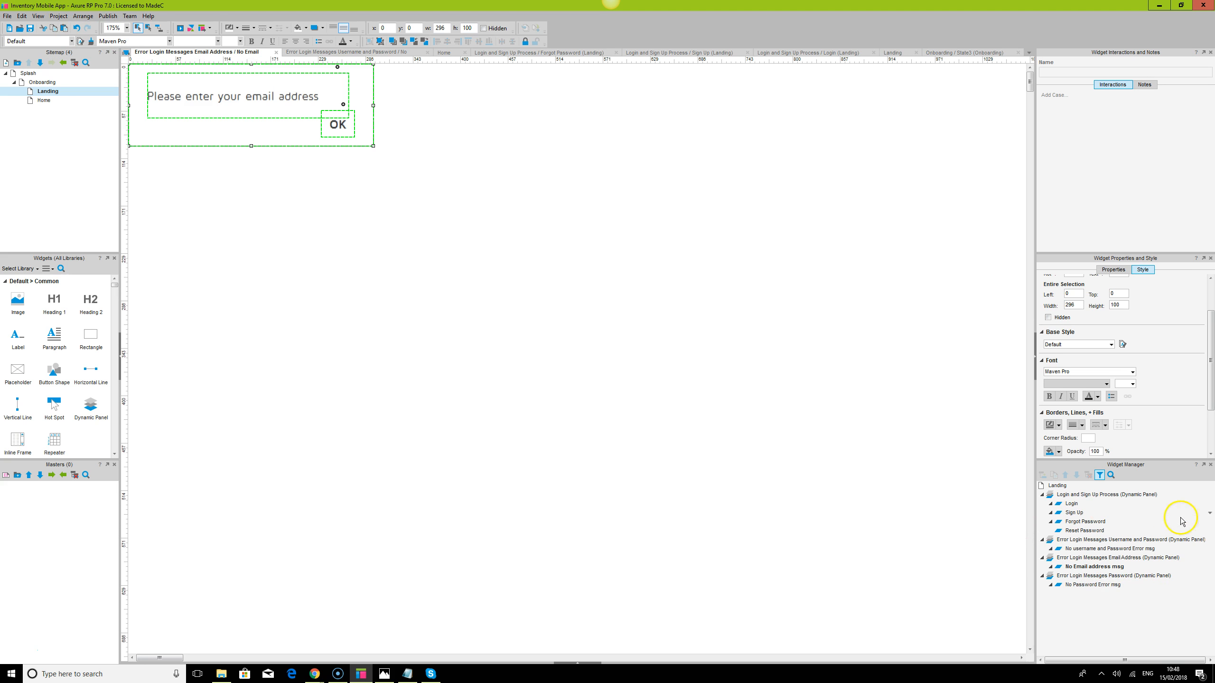
{"action": "double_click", "coordinate": [1085, 584]}
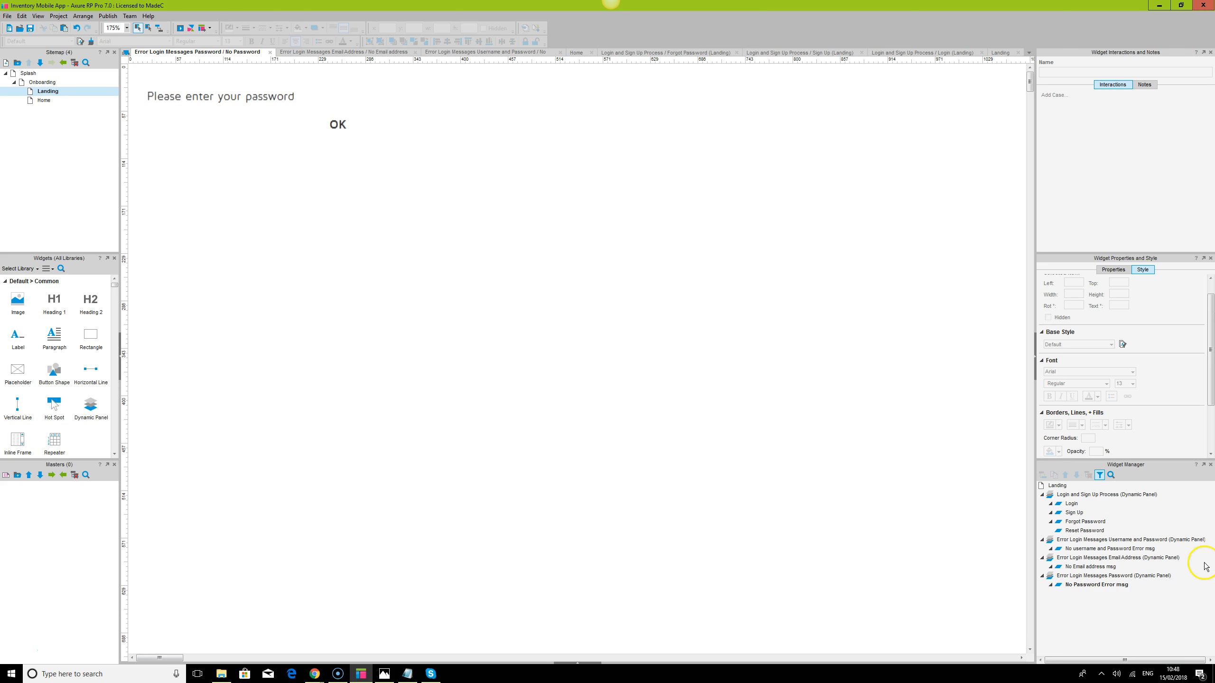
On the Landing page, drag the error panels just below the Login button
{"action": "double_click", "coordinate": [51, 93]}
{"action": "left_click_drag", "start_coordinate": [630, 212], "coordinate": [316, 317]}
{"action": "left_click", "coordinate": [669, 378]}
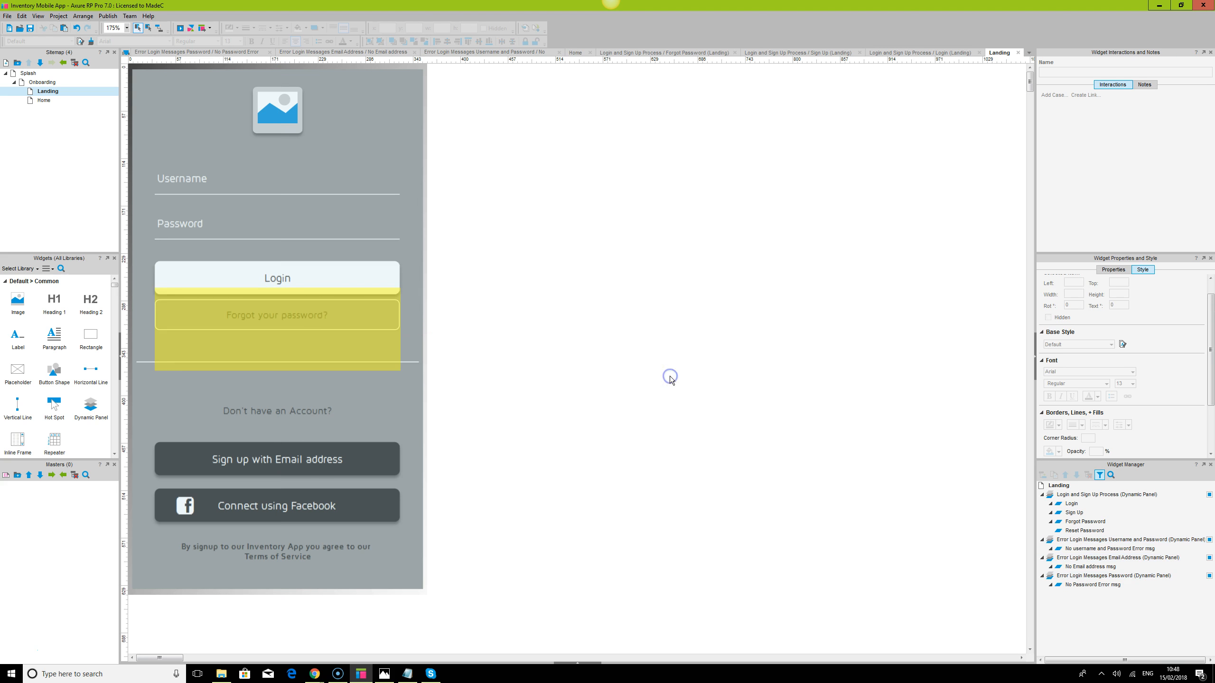
Switch to the Chrome preview and go through the Splash and onboarding screens to Get Started
{"action": "left_click", "coordinate": [314, 673]}
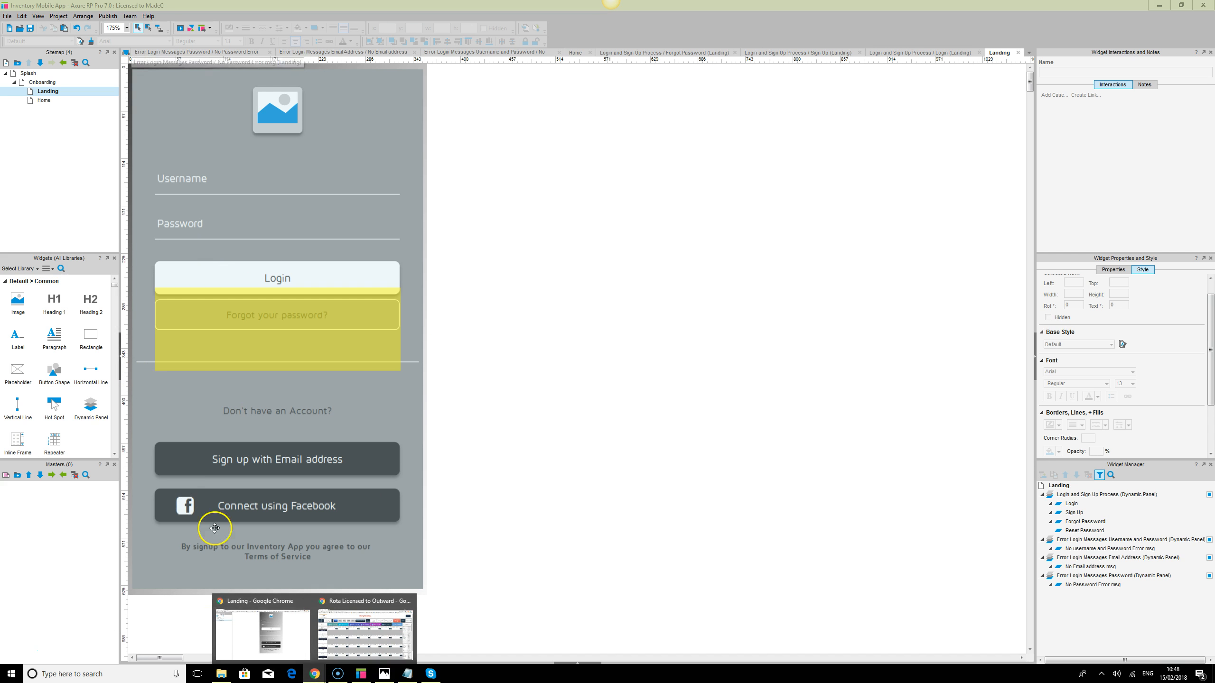
{"action": "left_click", "coordinate": [411, 607]}
{"action": "left_click", "coordinate": [353, 633]}
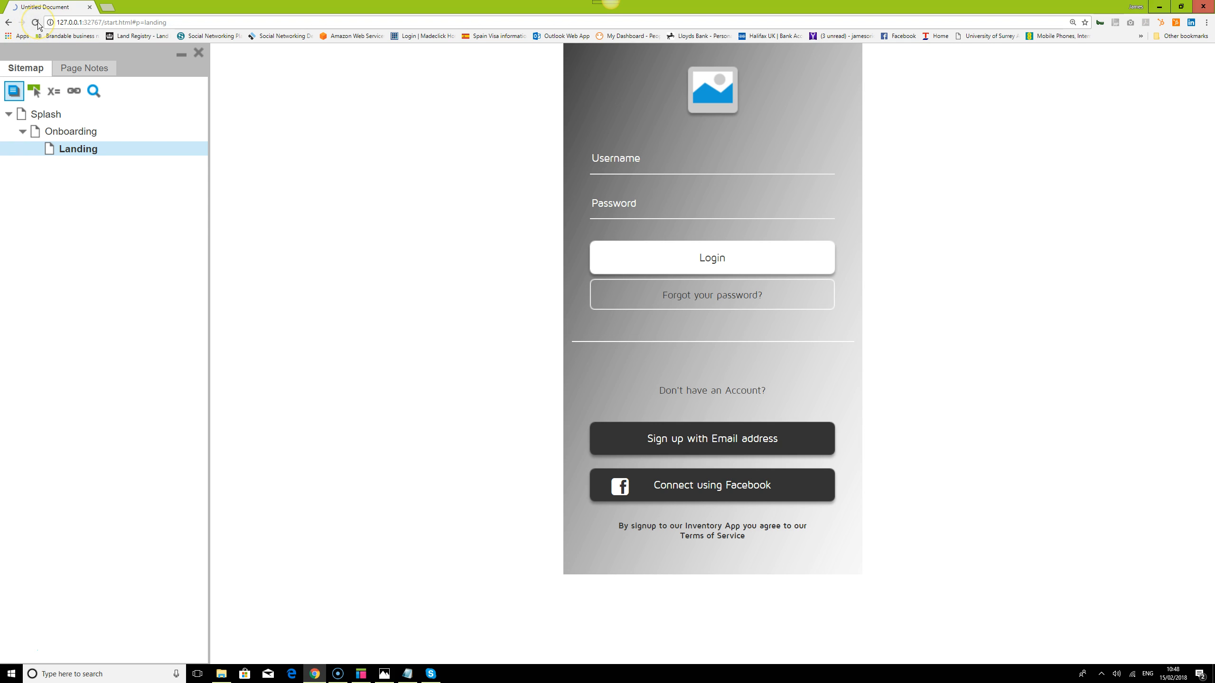
{"action": "left_click", "coordinate": [47, 117]}
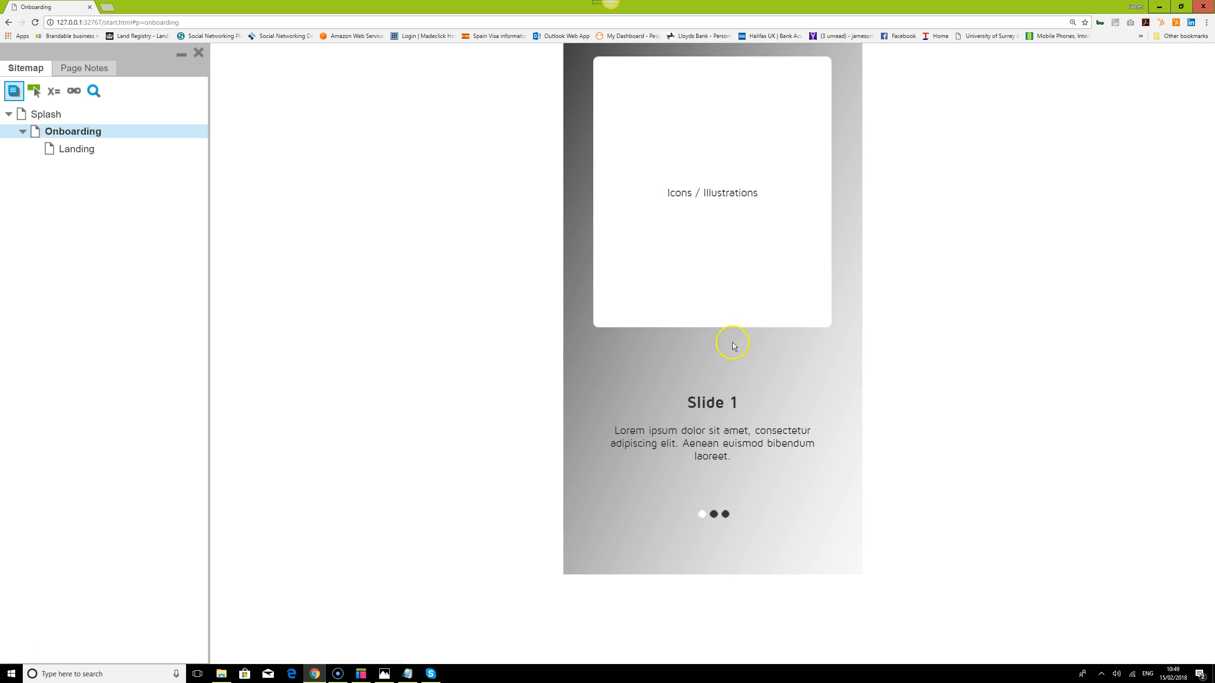
{"action": "left_click_drag", "start_coordinate": [753, 412], "coordinate": [827, 456]}
{"action": "left_click", "coordinate": [726, 558]}
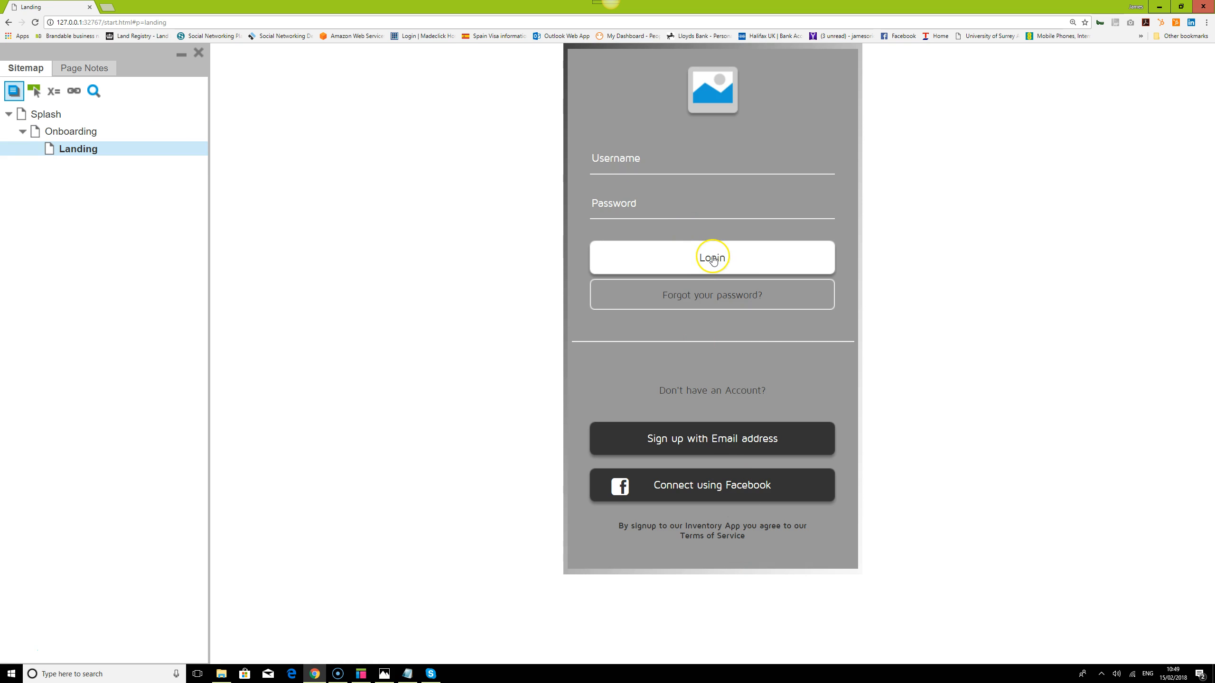
Log in with empty fields, try OK on the alert, reload Landing and return to Axure
{"action": "left_click", "coordinate": [713, 258]}
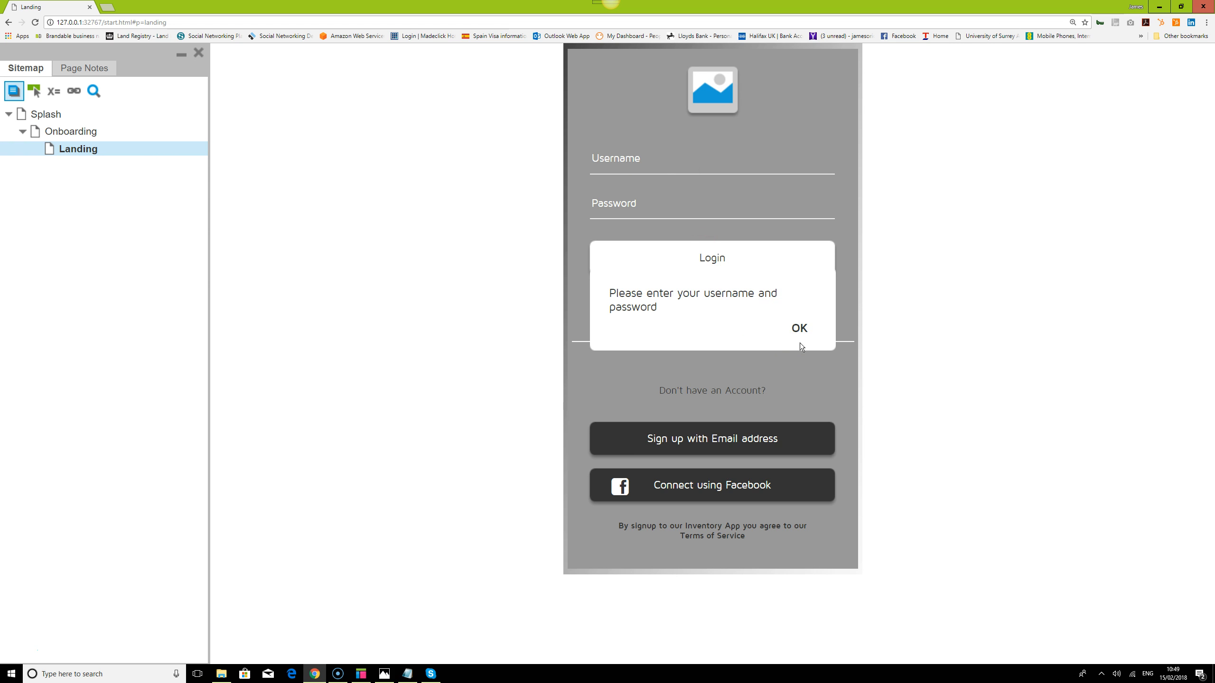
{"action": "left_click", "coordinate": [799, 328]}
{"action": "left_click", "coordinate": [80, 149]}
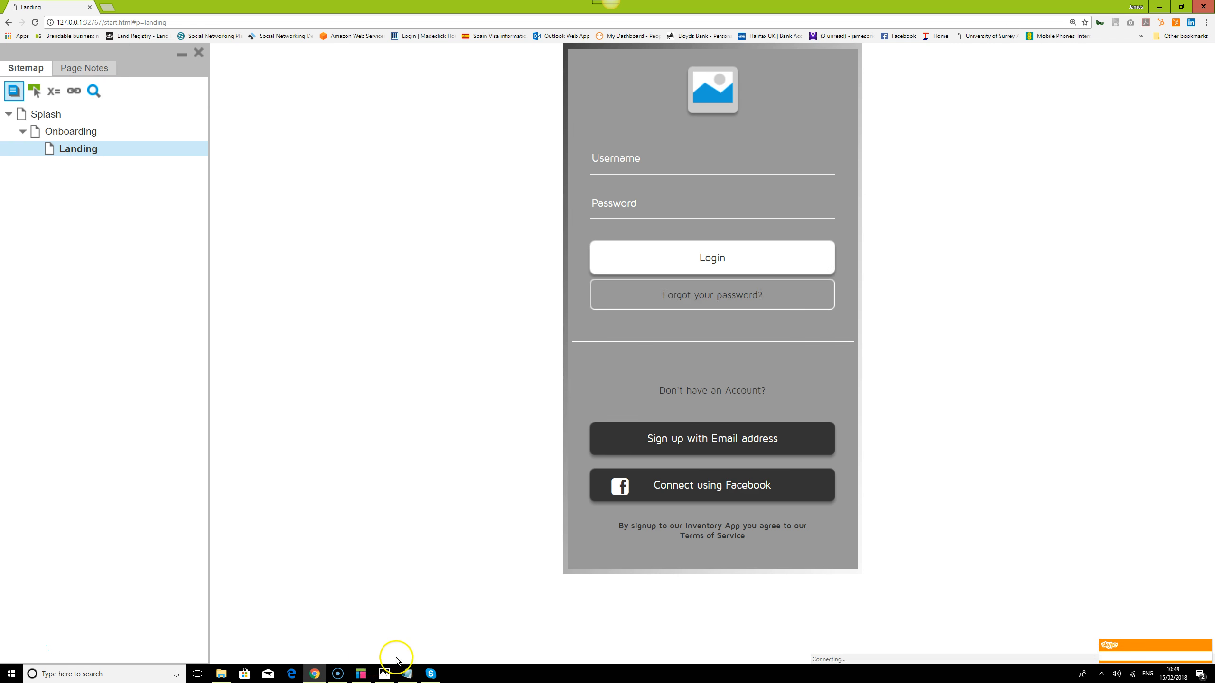
{"action": "left_click", "coordinate": [1207, 634]}
{"action": "left_click", "coordinate": [360, 674]}
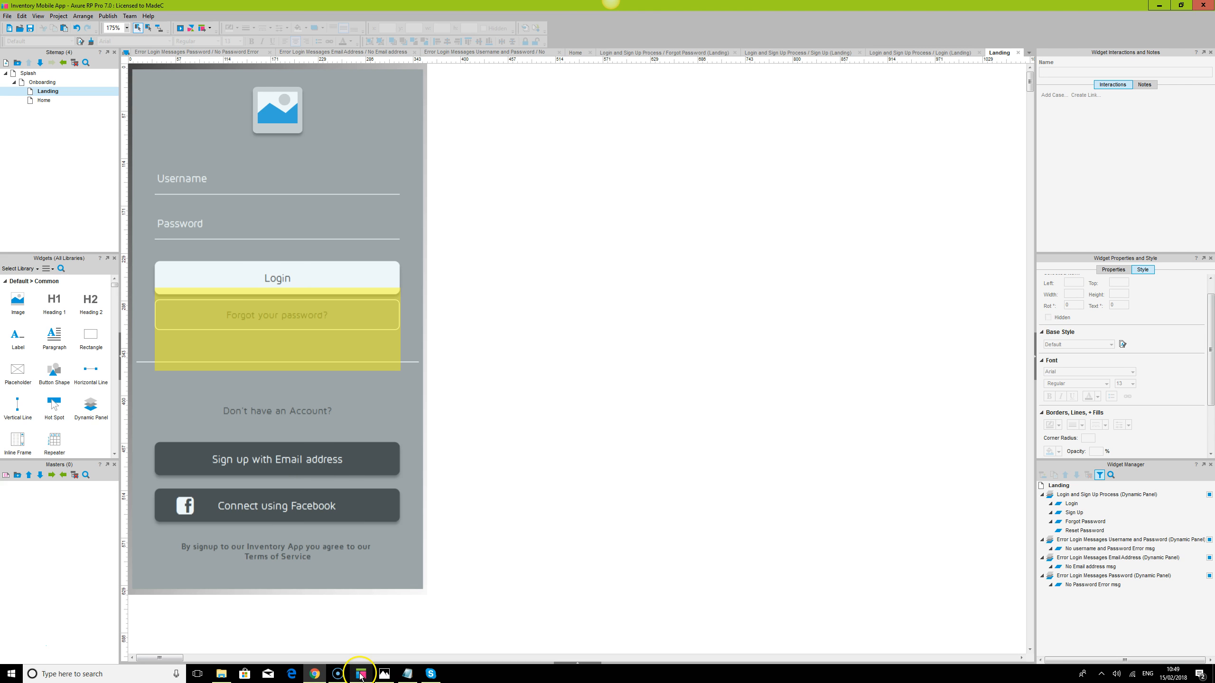
Open the Login and Sign Up Process panel's Login state and view the Login button's cases
{"action": "left_click", "coordinate": [396, 196]}
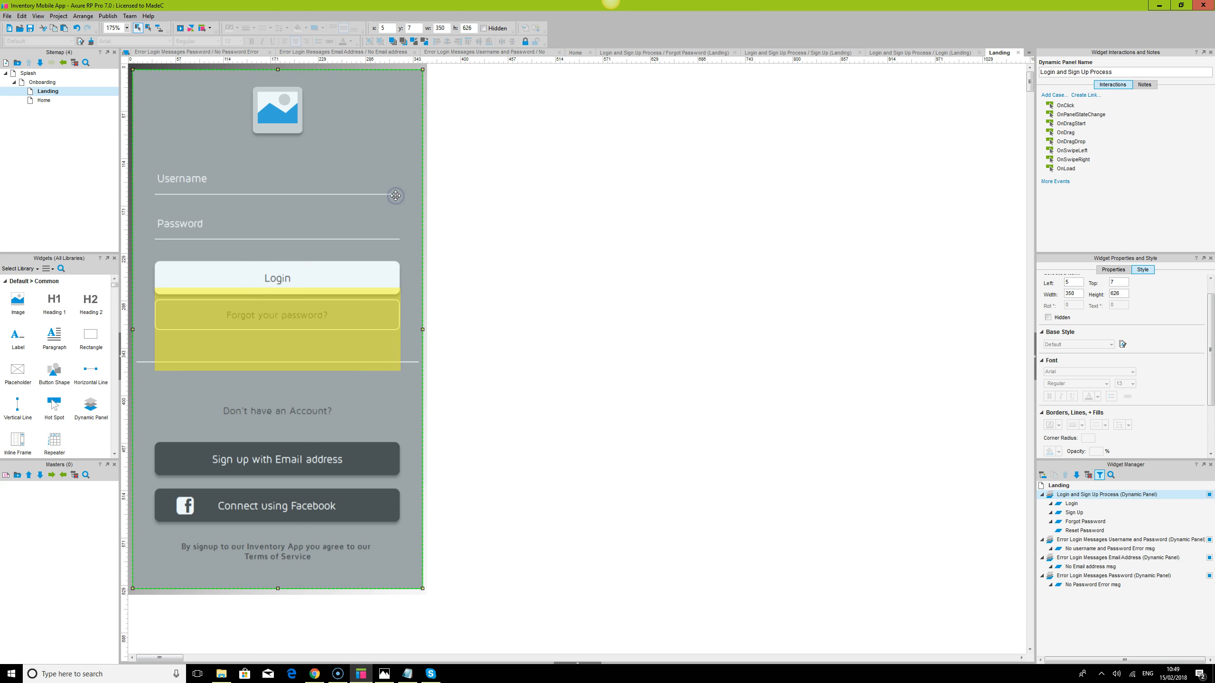
{"action": "left_click", "coordinate": [1070, 504]}
{"action": "double_click", "coordinate": [1069, 504]}
{"action": "left_click", "coordinate": [368, 277]}
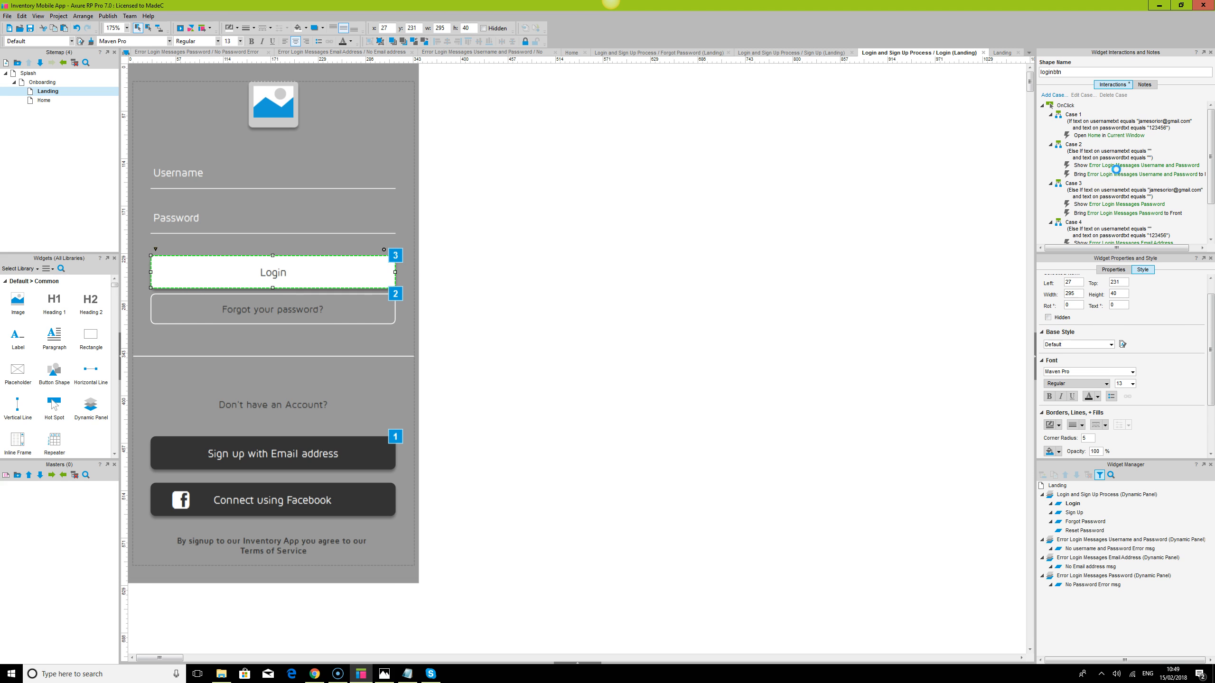
{"action": "left_click", "coordinate": [1110, 549]}
In the No username and Password Error msg state, give OK a case with Hide and Bring to Front/Back actions
{"action": "double_click", "coordinate": [1109, 549]}
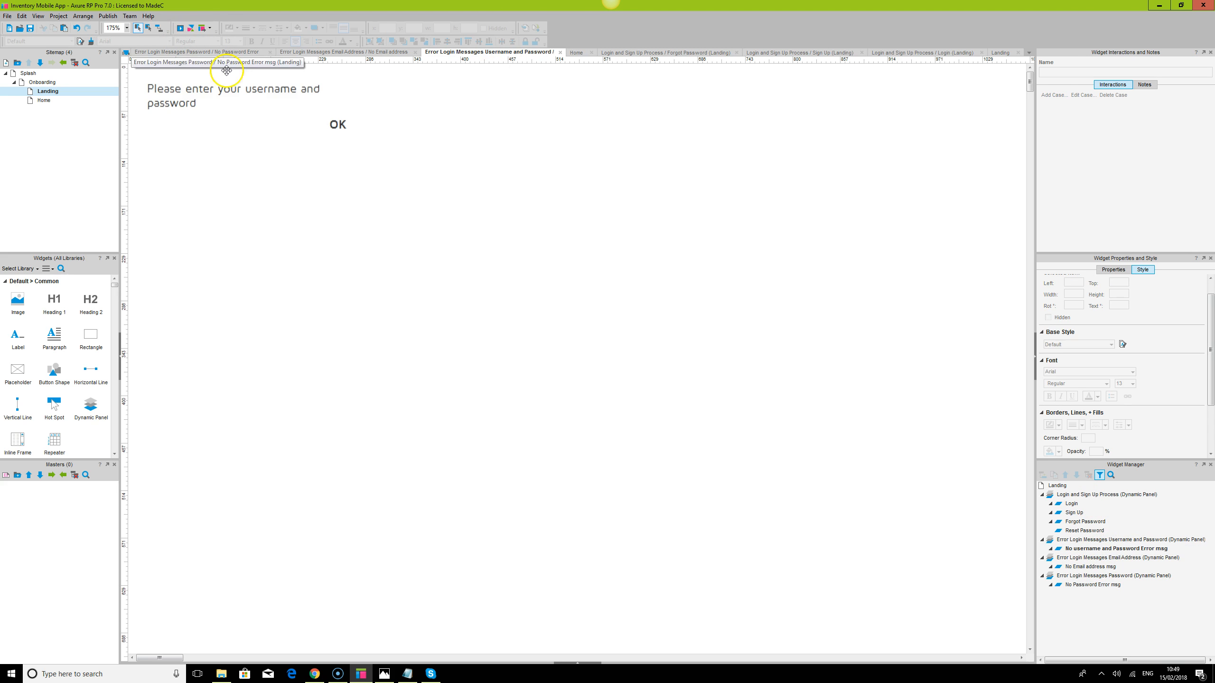
{"action": "left_click", "coordinate": [335, 124]}
{"action": "left_click", "coordinate": [336, 124]}
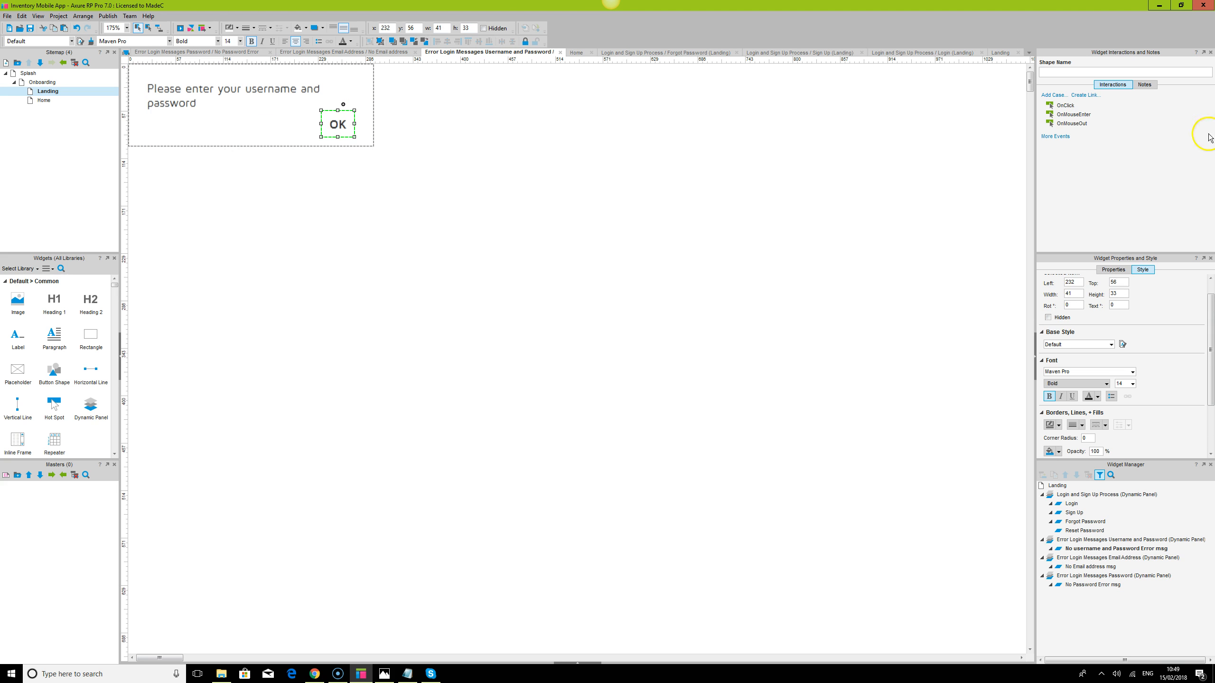
{"action": "double_click", "coordinate": [1065, 106]}
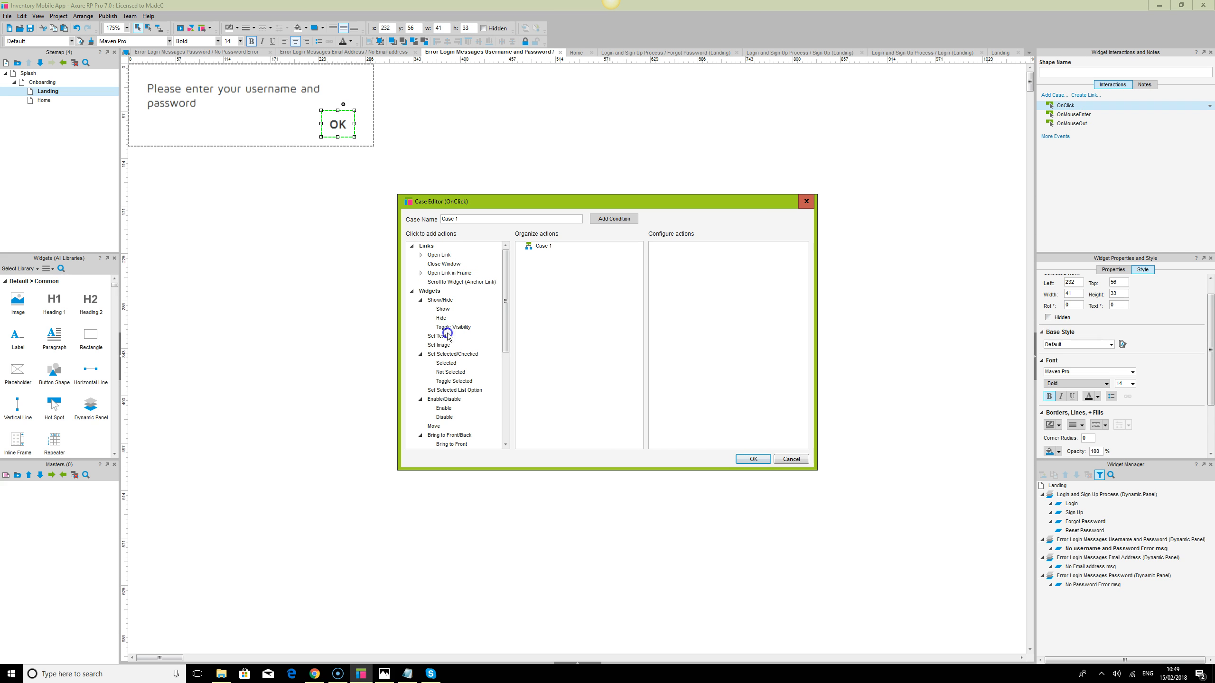
{"action": "left_click", "coordinate": [442, 319]}
{"action": "scroll", "coordinate": [459, 438], "scroll_direction": "down", "scroll_amount": 1}
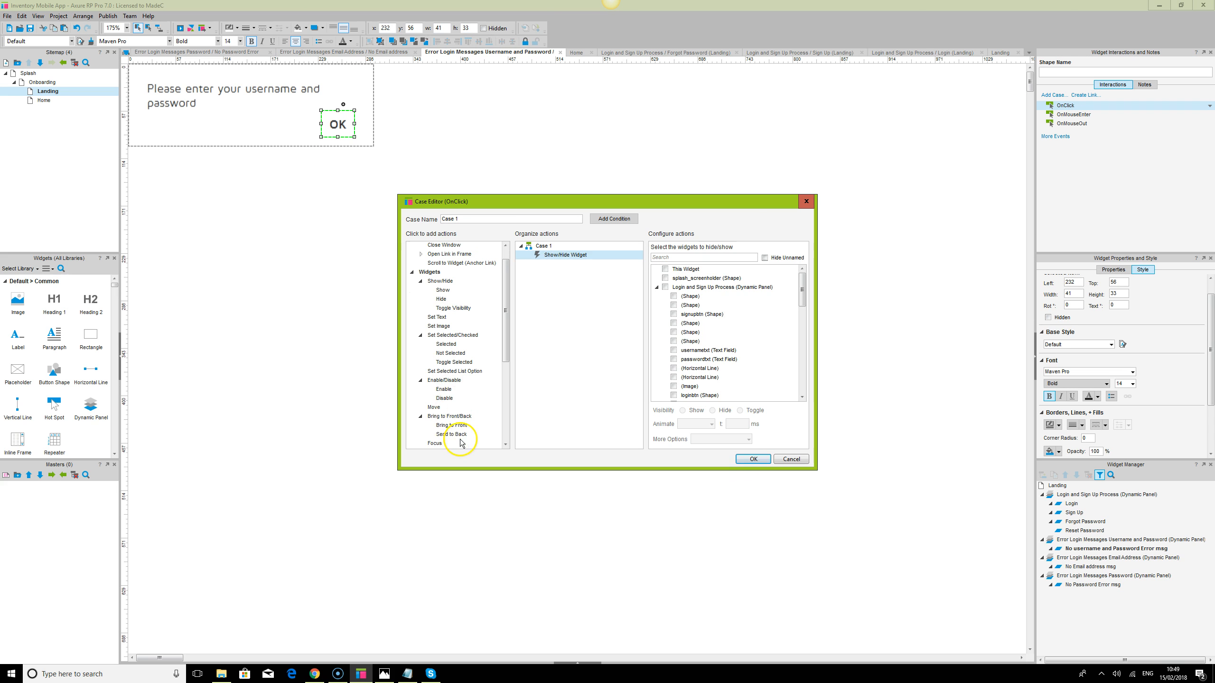
{"action": "left_click", "coordinate": [459, 415]}
Target both actions at Error Login Messages Username and Password: hide it and send it to back
{"action": "left_click", "coordinate": [554, 256]}
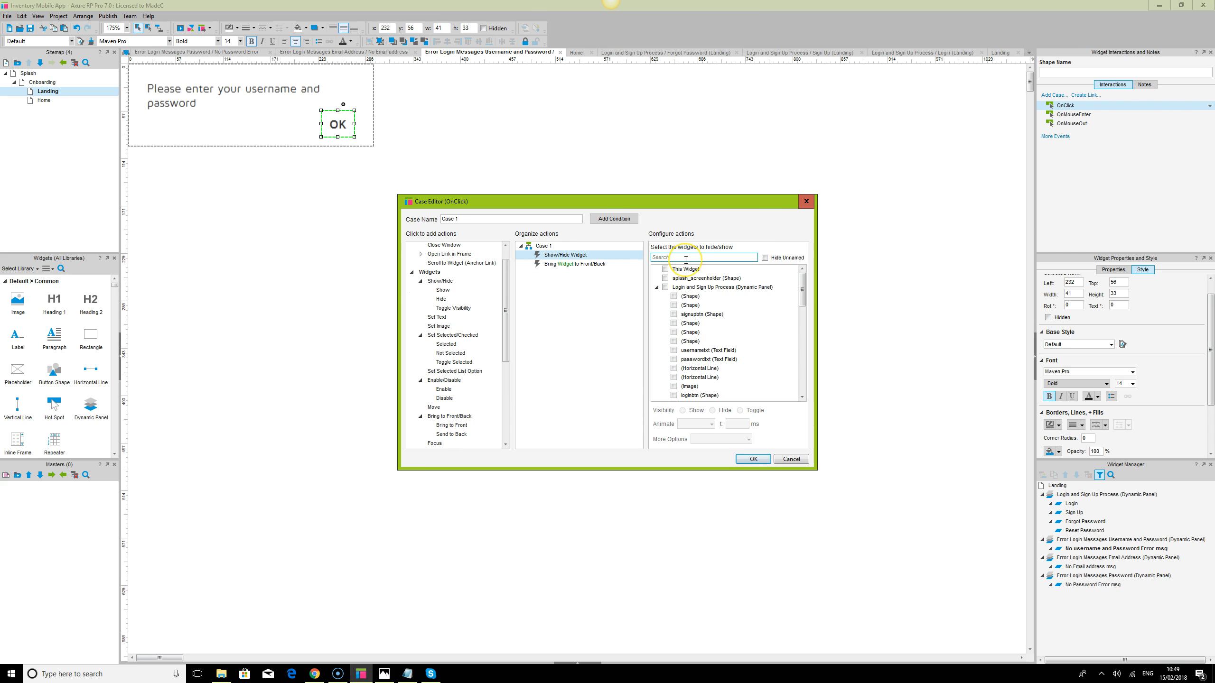
{"action": "left_click", "coordinate": [684, 259]}
{"action": "type", "text": "er"}
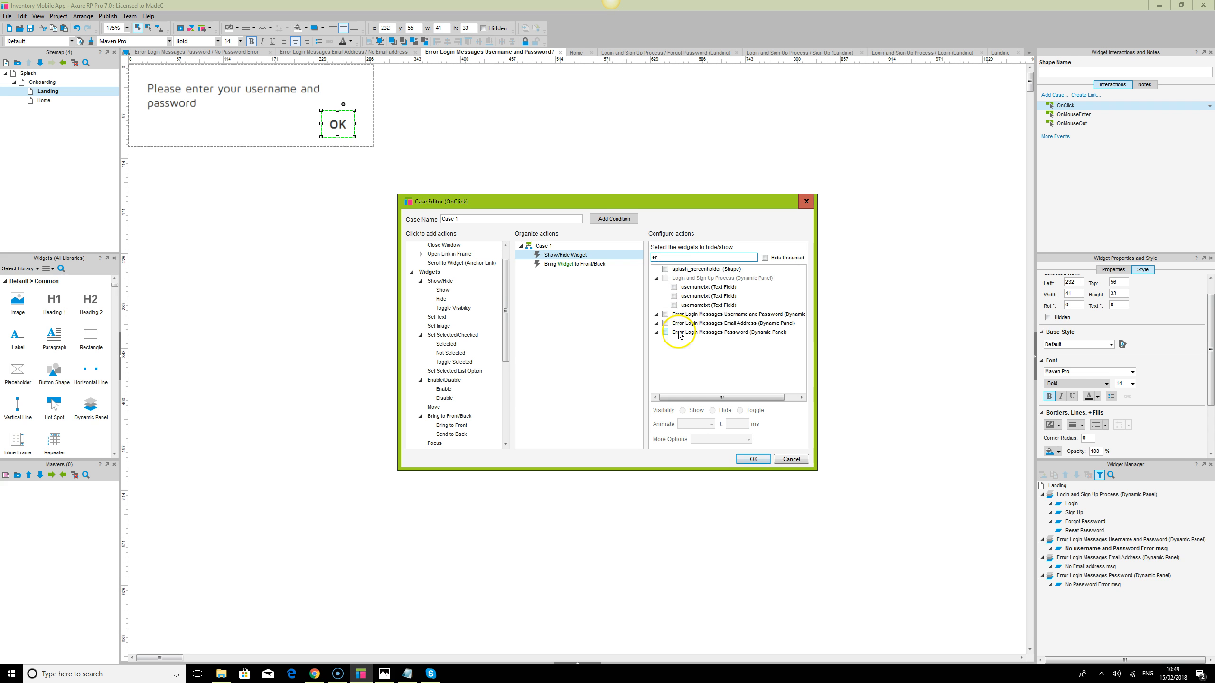
{"action": "left_click", "coordinate": [665, 315]}
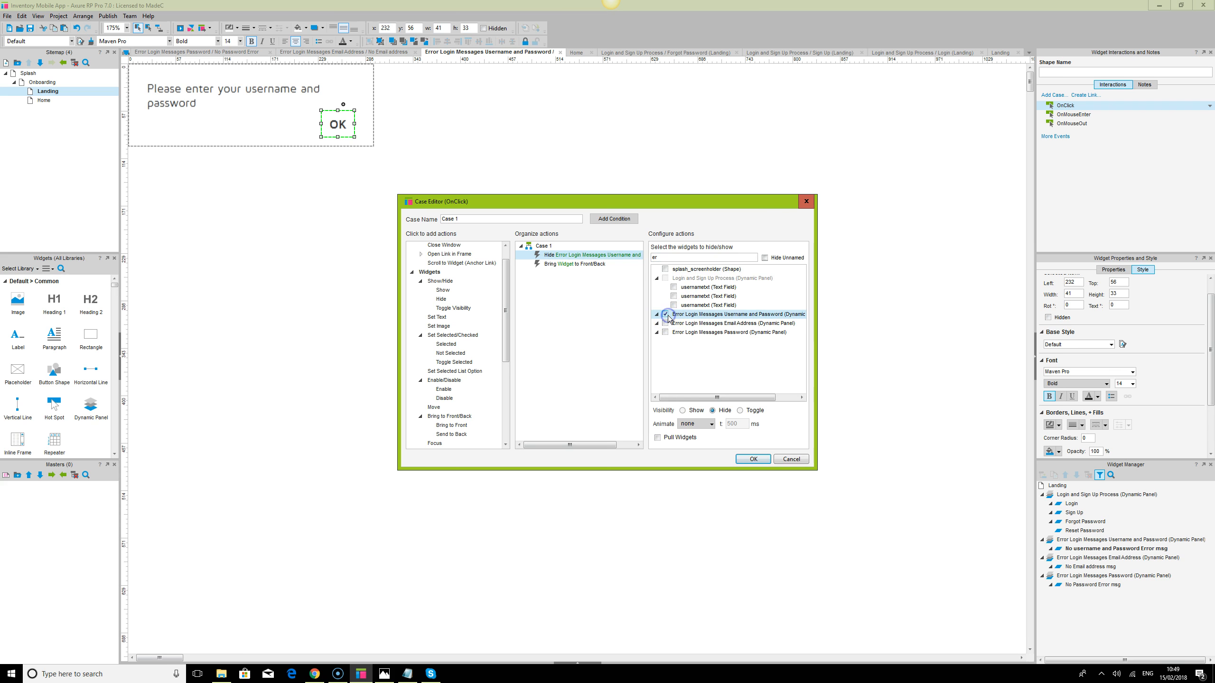
{"action": "left_click", "coordinate": [600, 262]}
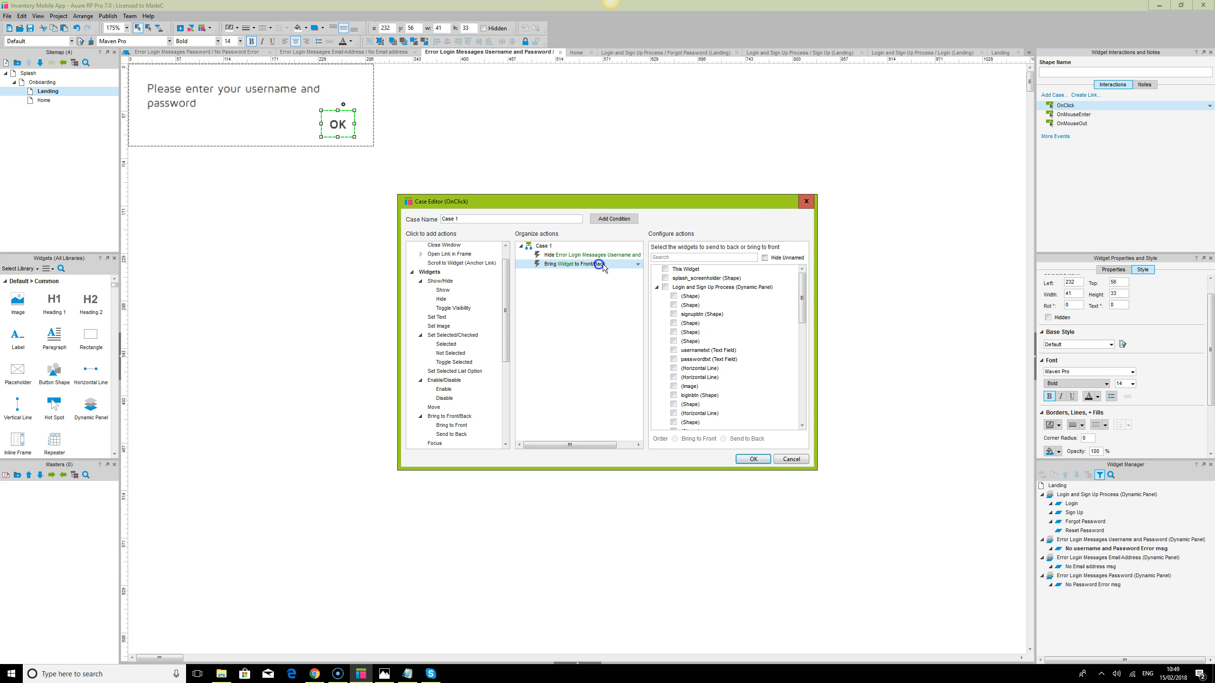
{"action": "type", "text": "er"}
{"action": "left_click", "coordinate": [665, 314]}
{"action": "left_click", "coordinate": [723, 439]}
{"action": "left_click", "coordinate": [759, 463]}
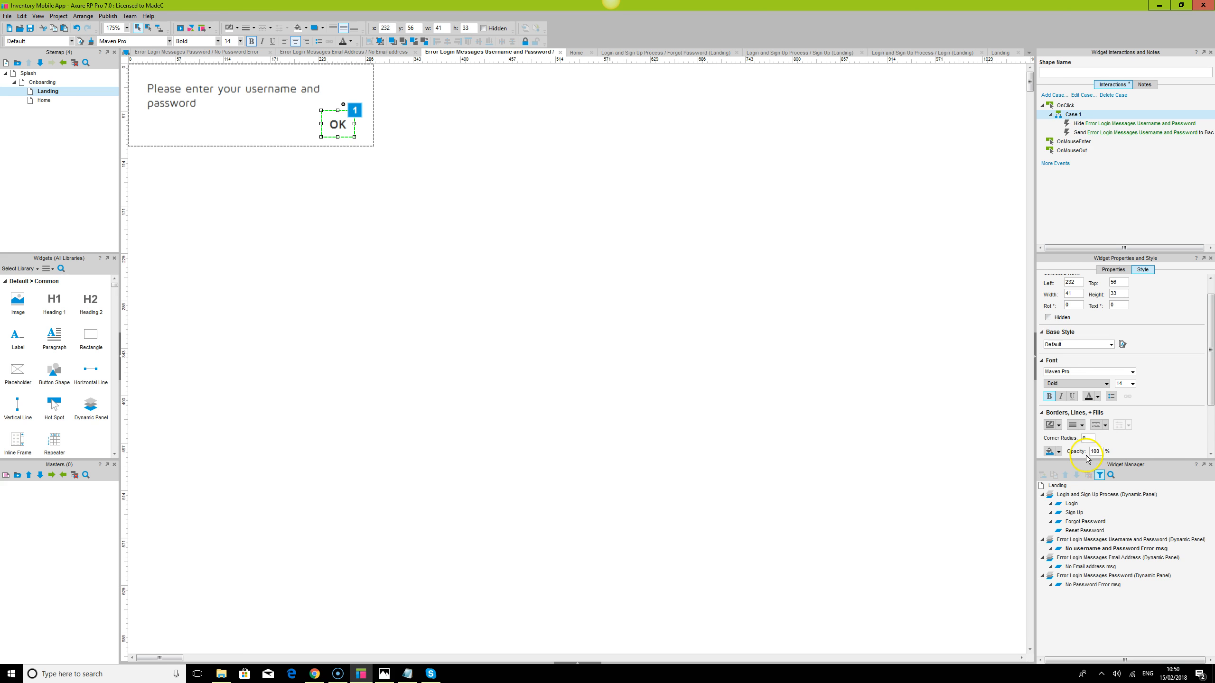
{"action": "left_click", "coordinate": [1084, 566]}
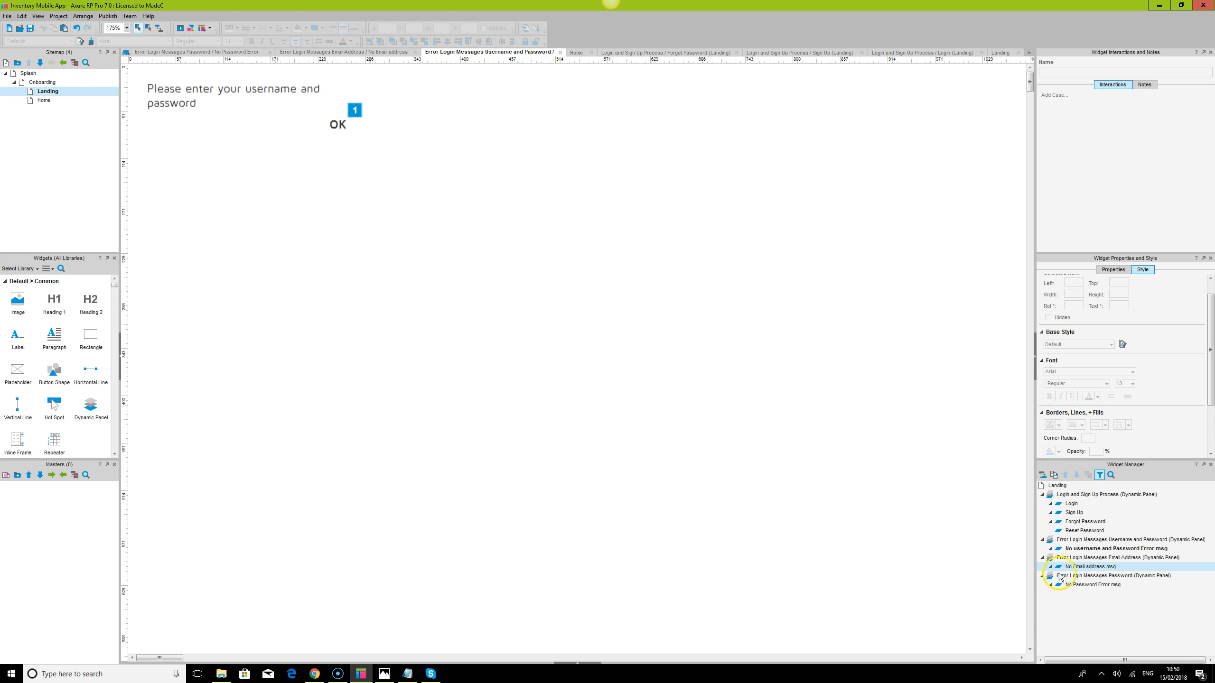
In the No Email address msg state, give OK a case with Hide and Bring to Front/Back actions
{"action": "double_click", "coordinate": [1082, 567]}
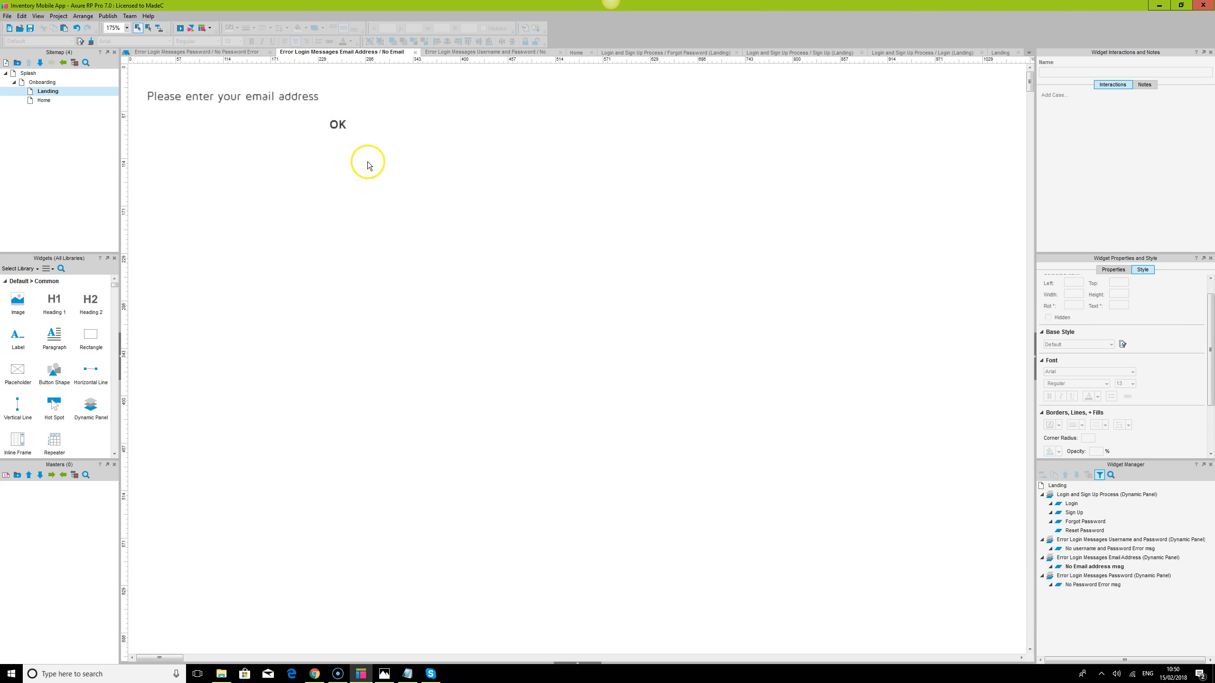
{"action": "left_click", "coordinate": [343, 130]}
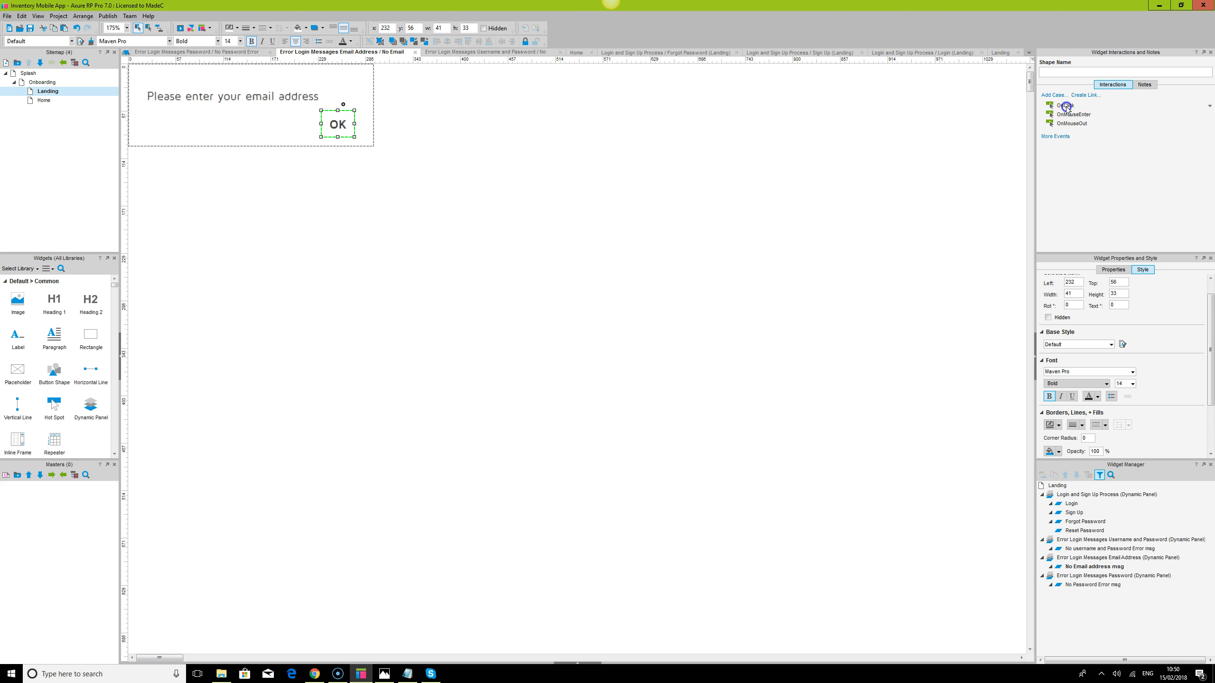
{"action": "double_click", "coordinate": [1065, 106]}
{"action": "left_click", "coordinate": [444, 309]}
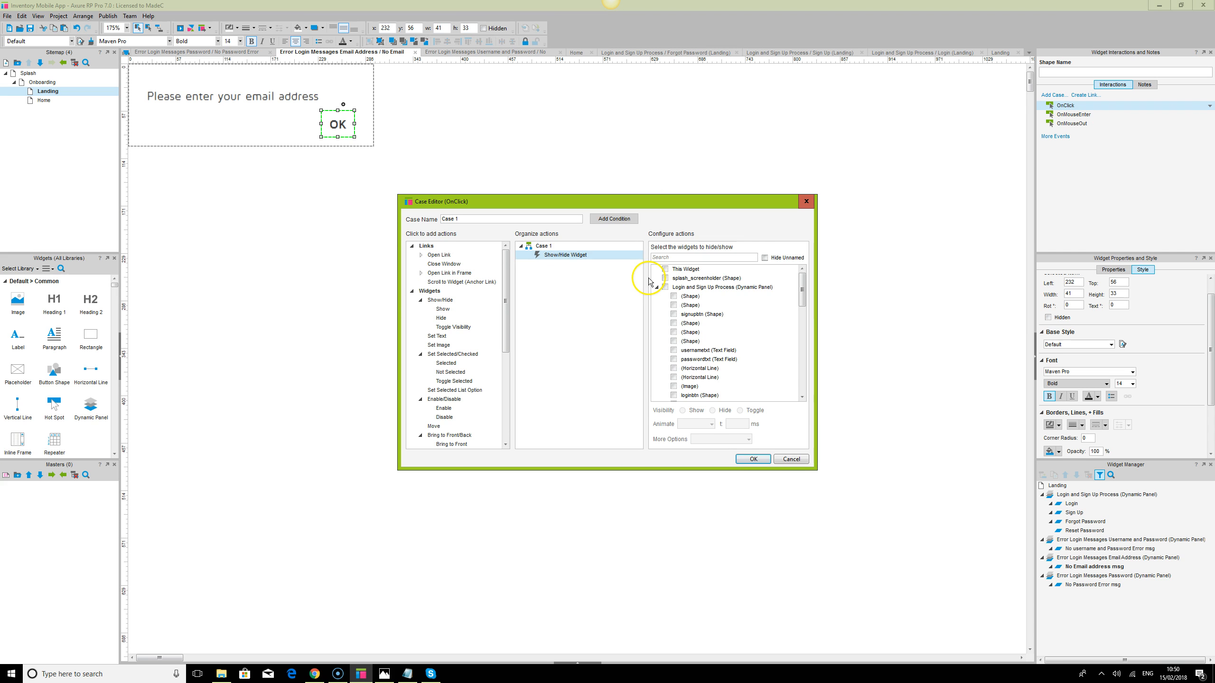
{"action": "scroll", "coordinate": [442, 323], "scroll_direction": "down", "scroll_amount": 2}
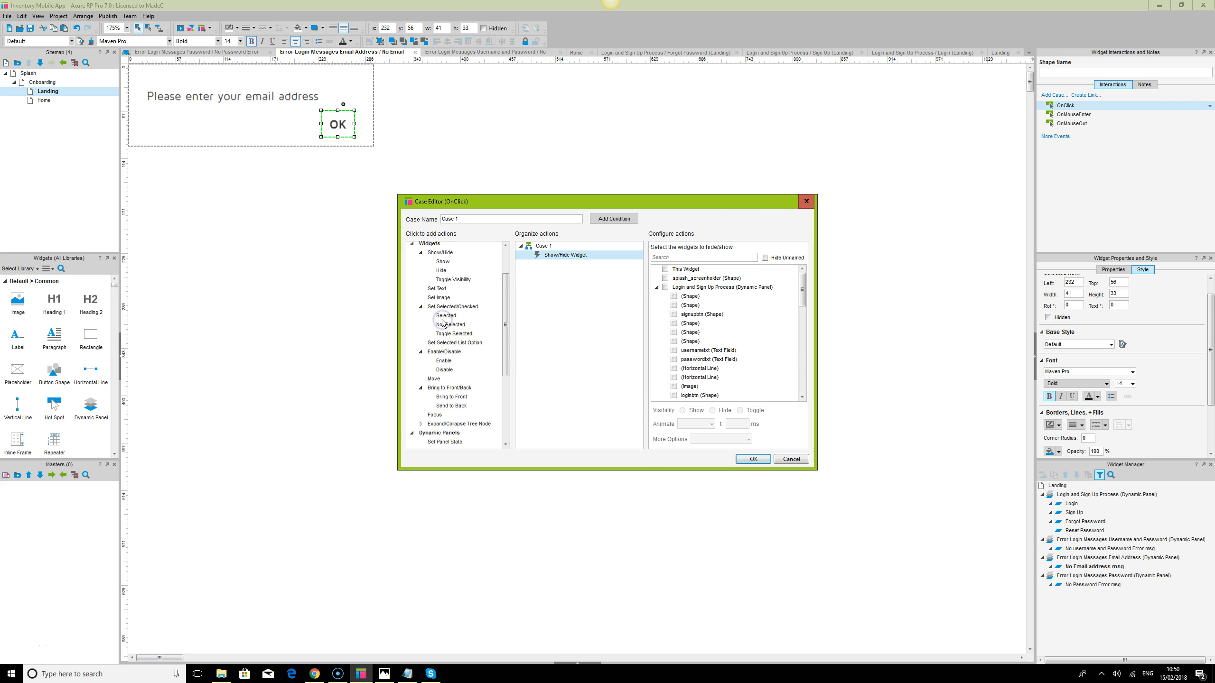
{"action": "left_click", "coordinate": [449, 387]}
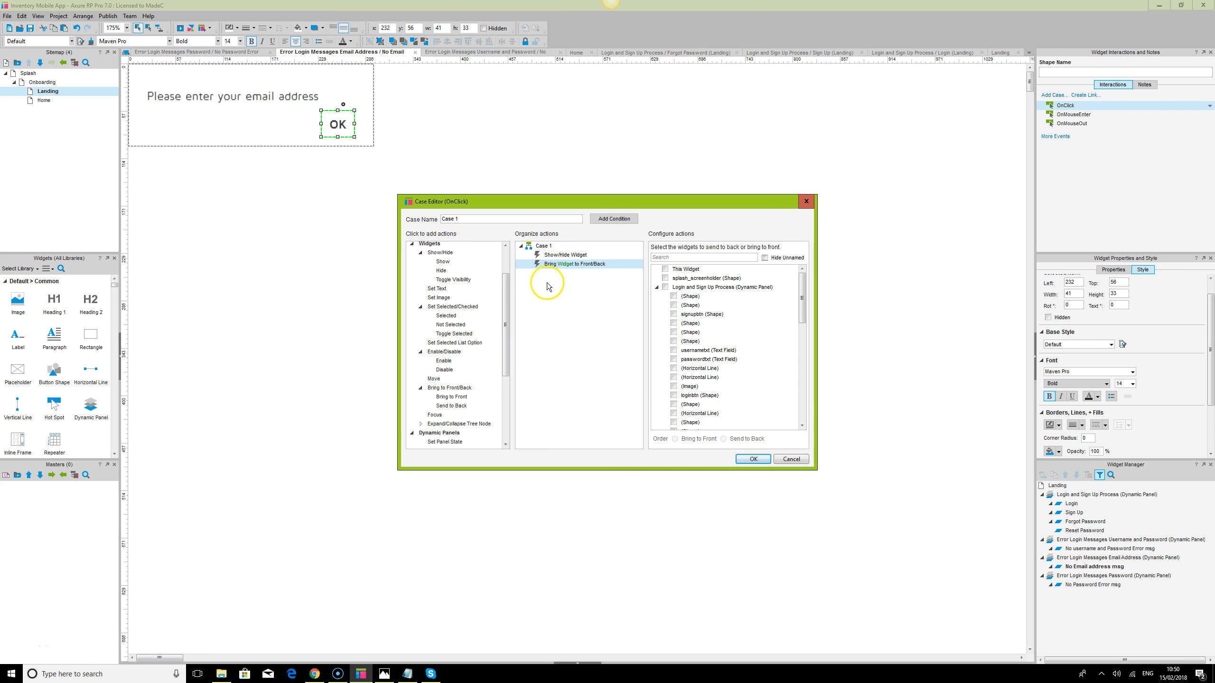
Target both actions at Error Login Messages Email Address: hide it and send it to back
{"action": "left_click", "coordinate": [564, 255]}
{"action": "left_click", "coordinate": [694, 257]}
{"action": "type", "text": "er"}
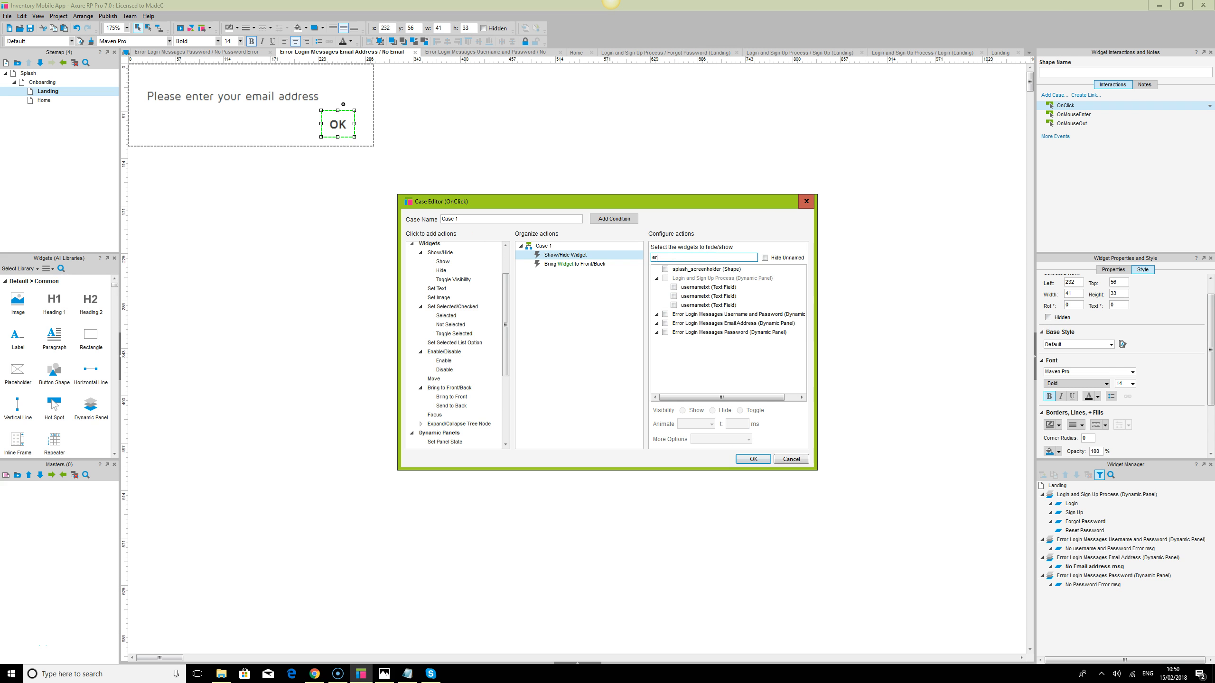
{"action": "left_click", "coordinate": [665, 324]}
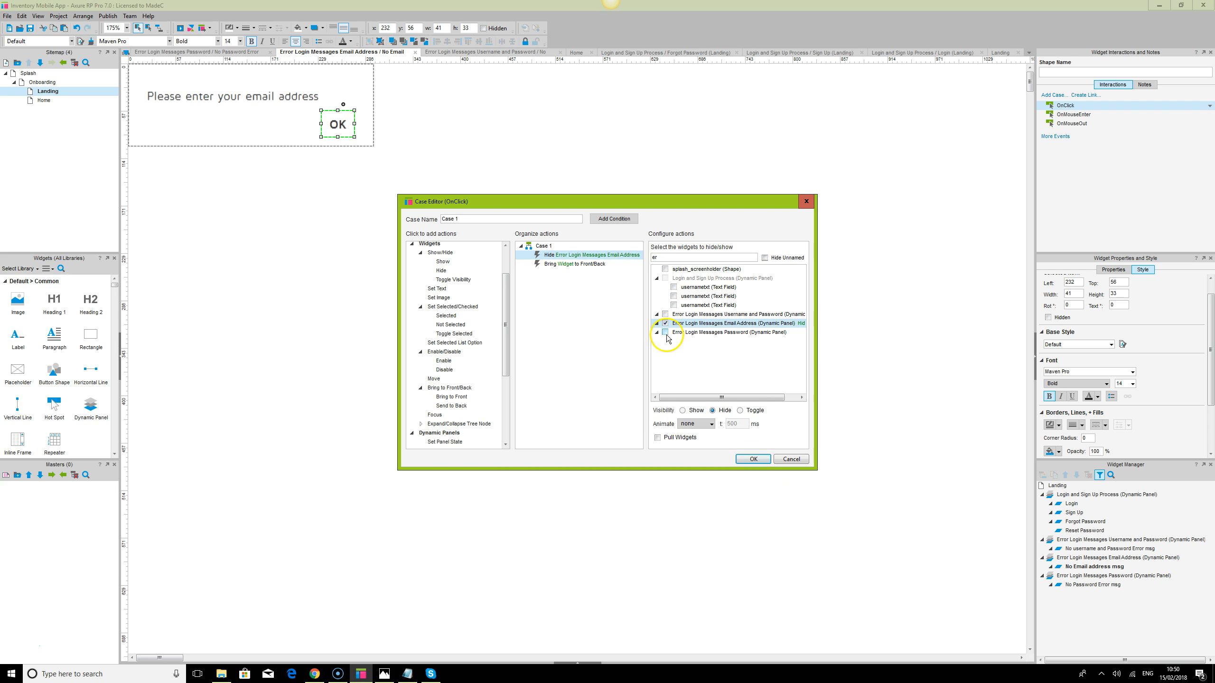
{"action": "left_click", "coordinate": [576, 264]}
{"action": "left_click", "coordinate": [669, 258]}
{"action": "type", "text": "er"}
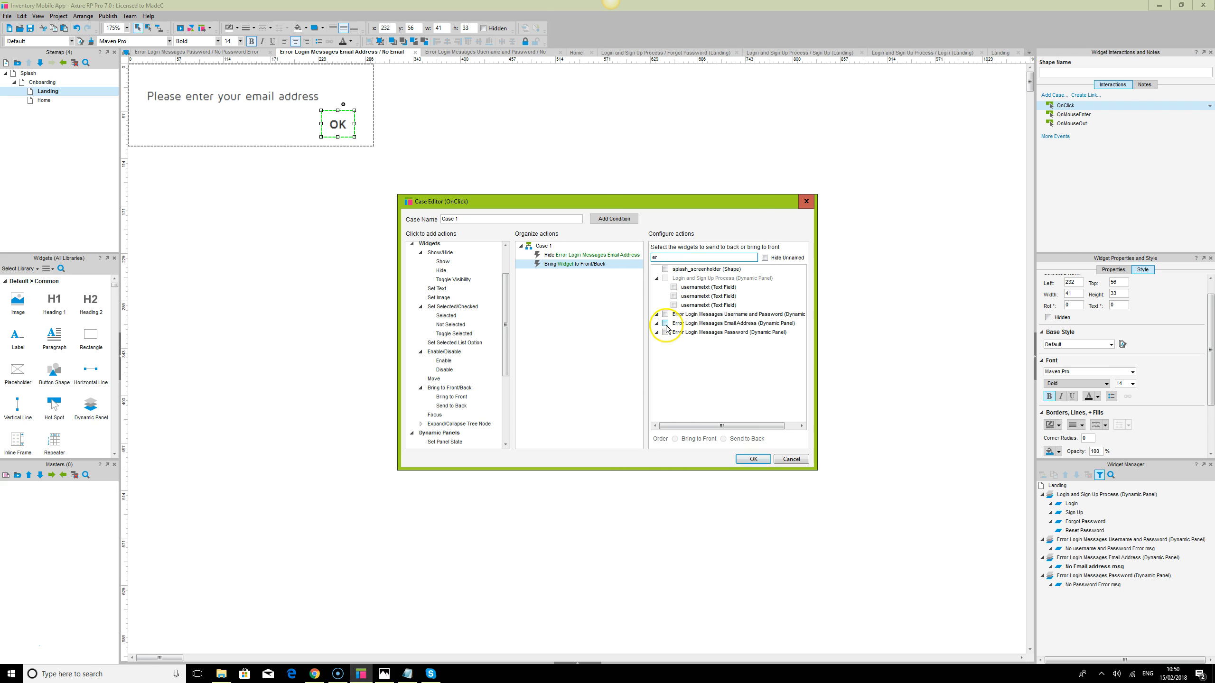
{"action": "left_click", "coordinate": [665, 324]}
{"action": "left_click", "coordinate": [761, 440]}
{"action": "left_click", "coordinate": [761, 459]}
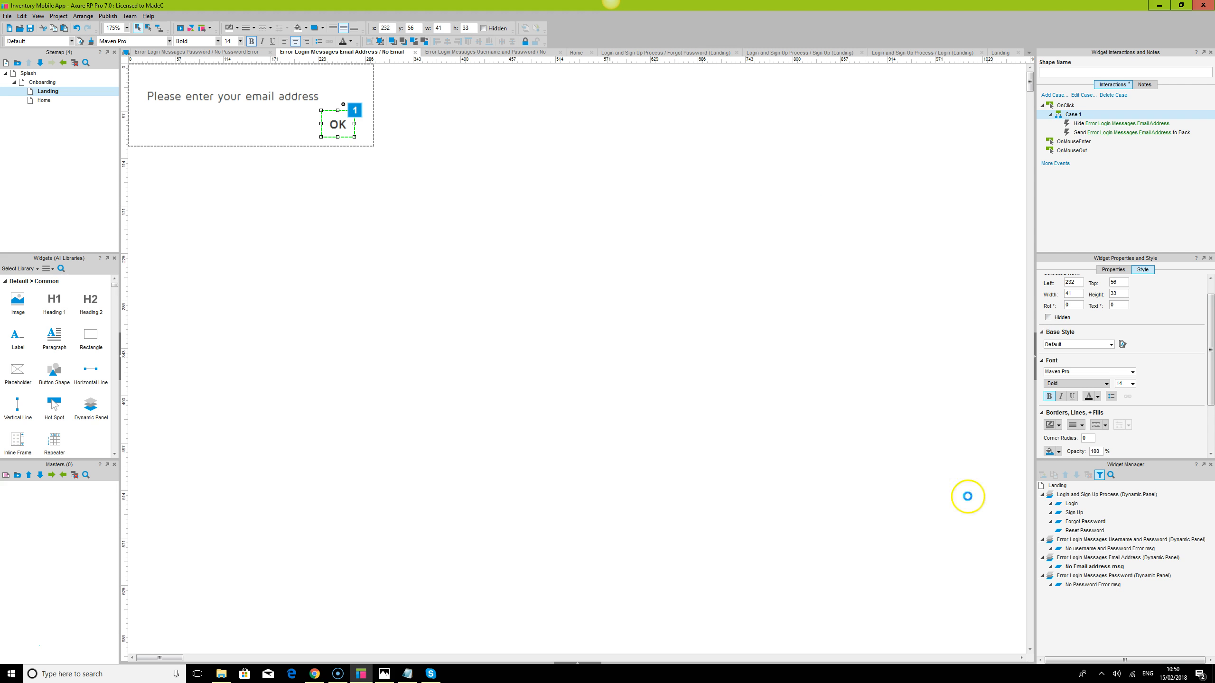
In the No Password Error msg state, give OK a case with Show/Hide and Bring to Front/Back actions
{"action": "double_click", "coordinate": [1093, 584]}
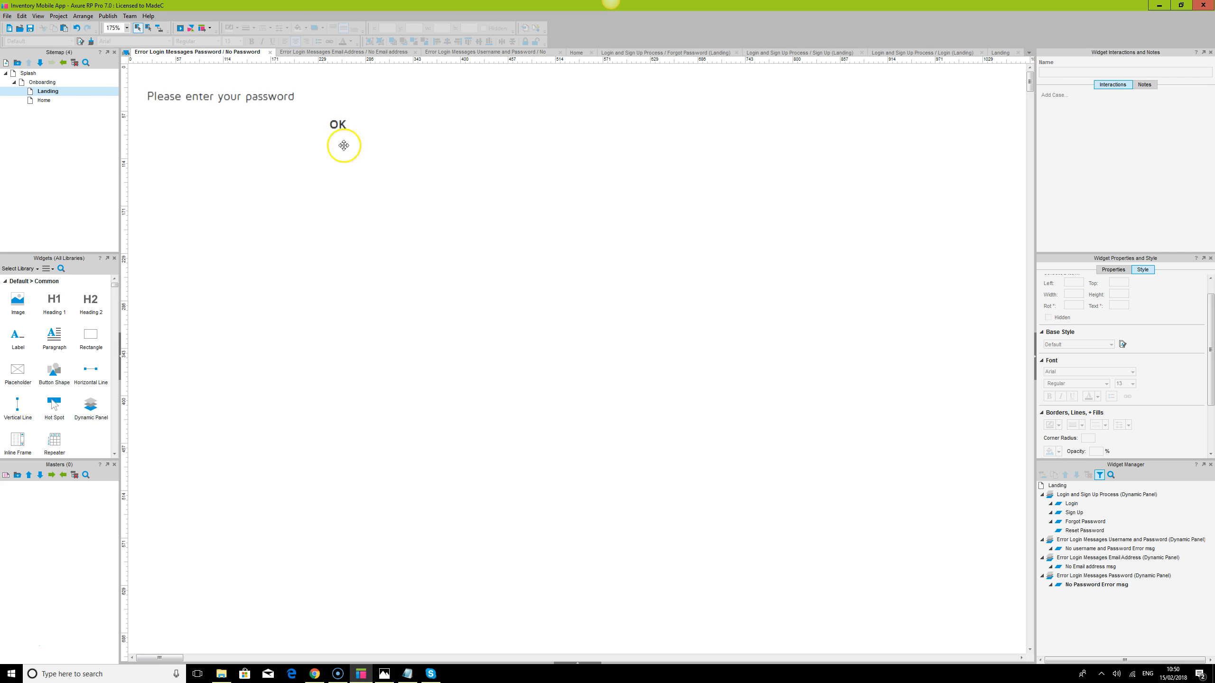
{"action": "left_click", "coordinate": [338, 125]}
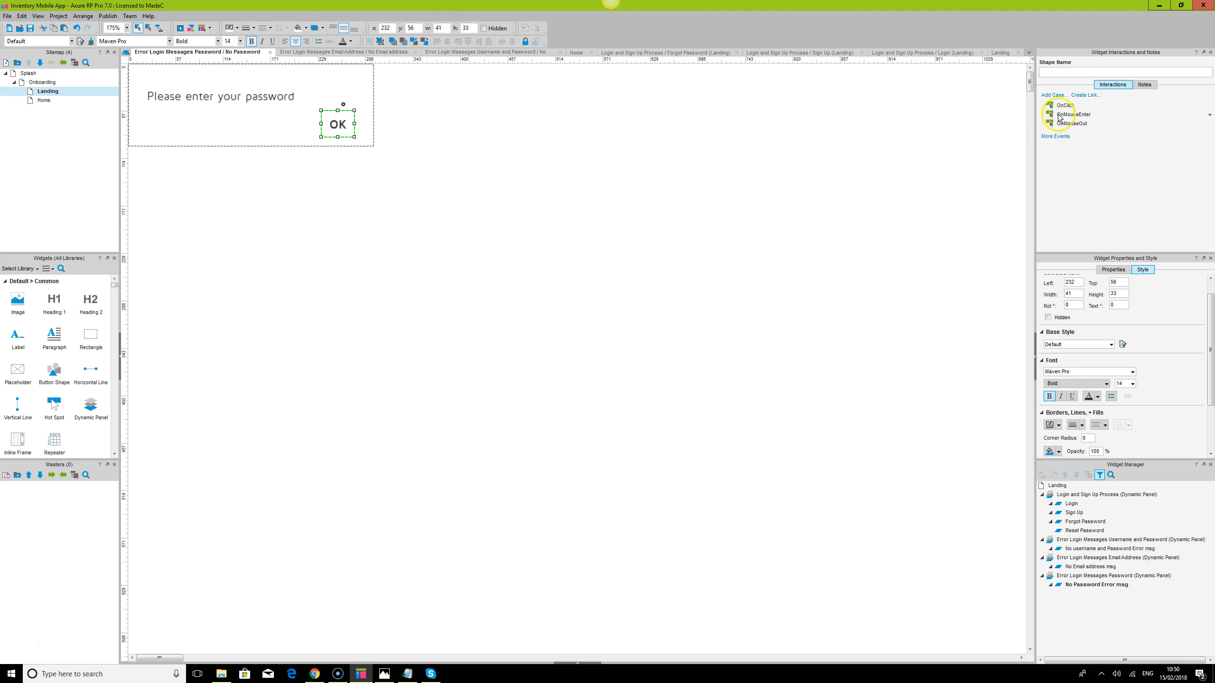
{"action": "double_click", "coordinate": [1065, 106]}
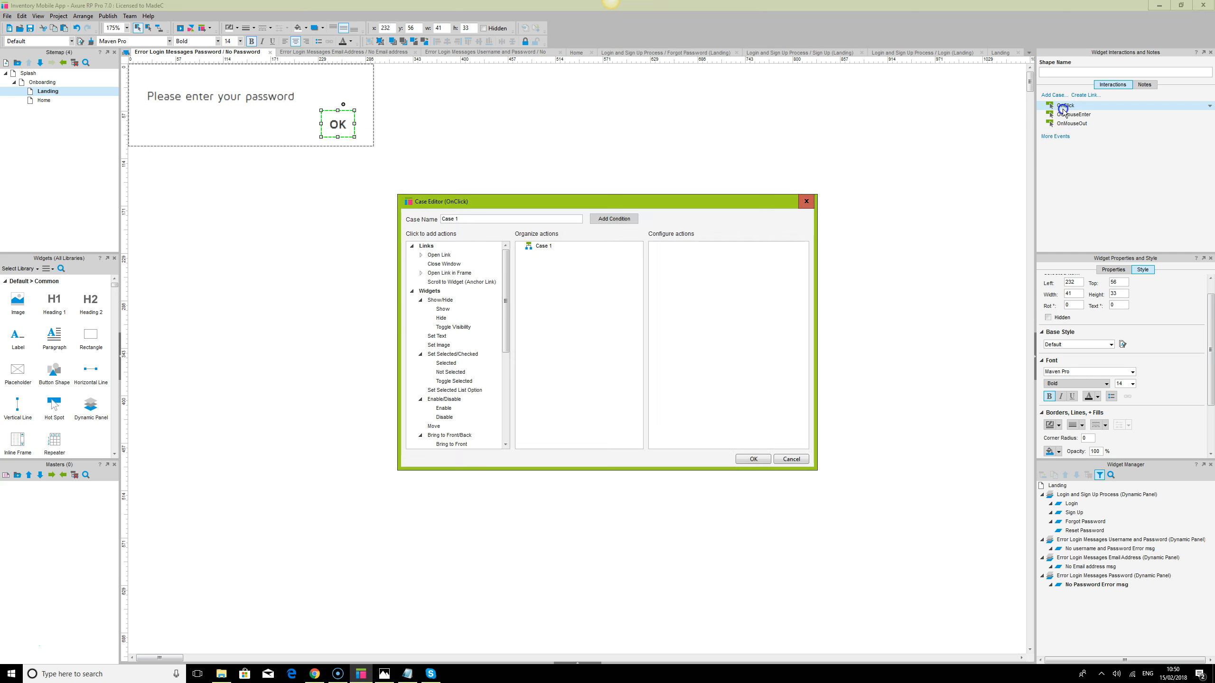
{"action": "left_click", "coordinate": [443, 319]}
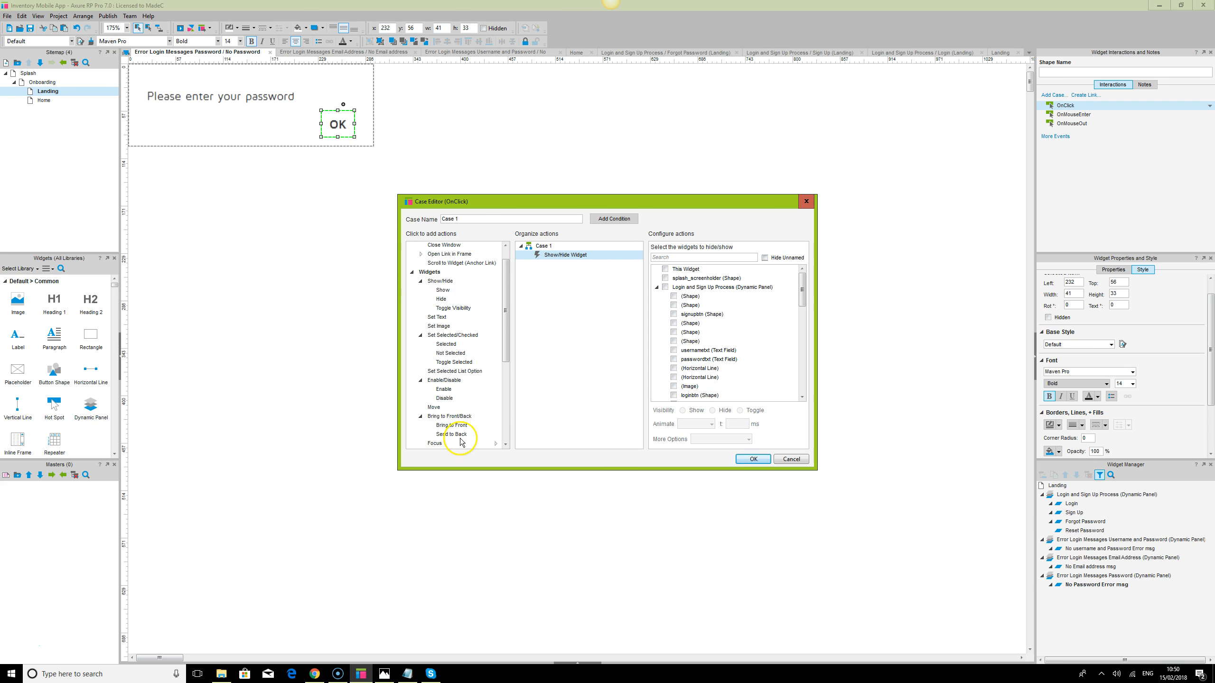
{"action": "left_click", "coordinate": [450, 416]}
Target both actions at Error Login Messages Password: hide it and send it to back
{"action": "left_click", "coordinate": [582, 256]}
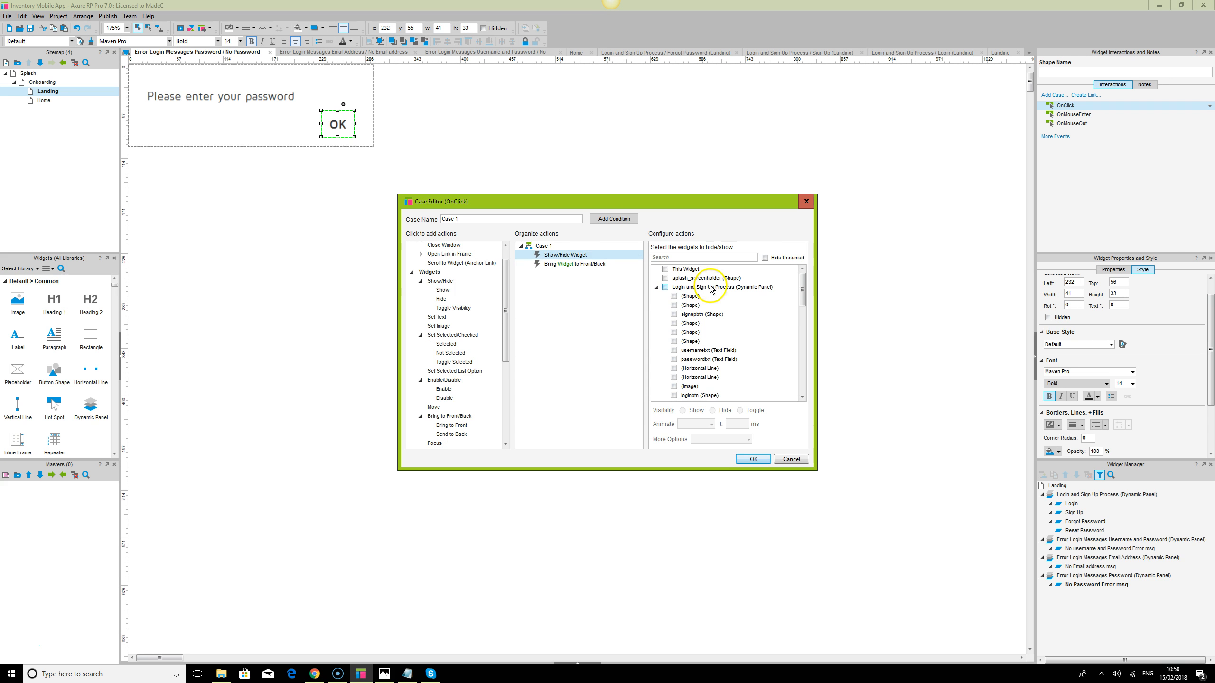
{"action": "left_click", "coordinate": [680, 257]}
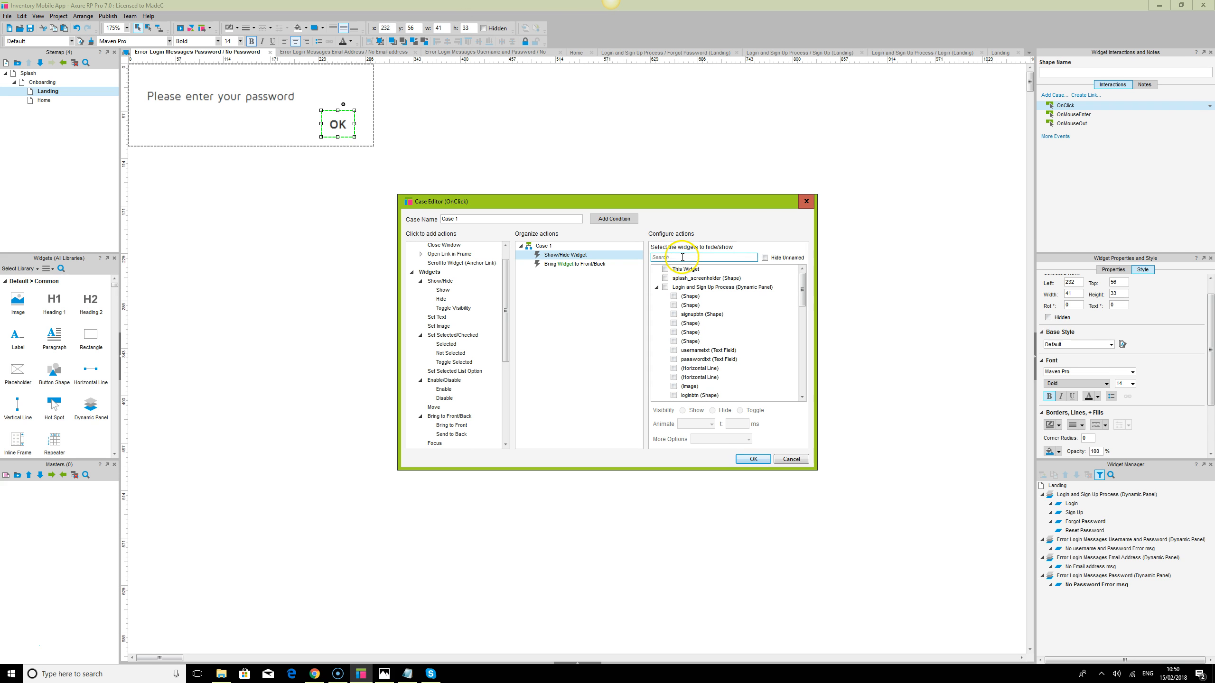
{"action": "type", "text": "er"}
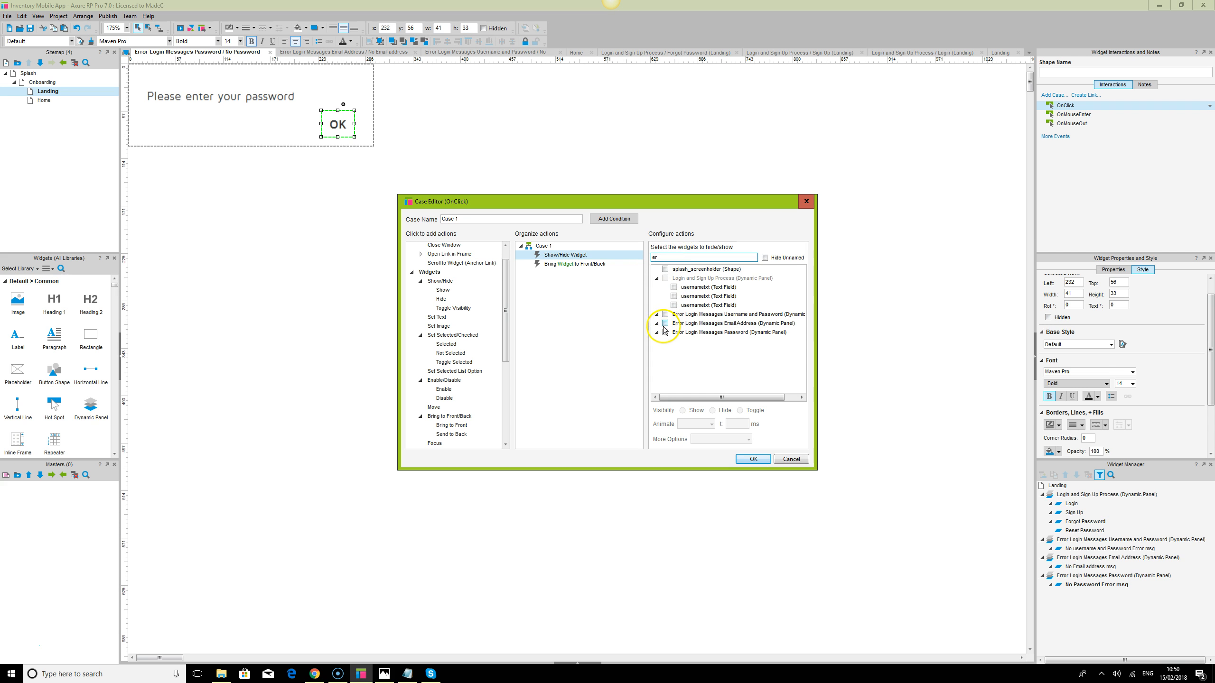
{"action": "left_click", "coordinate": [666, 332]}
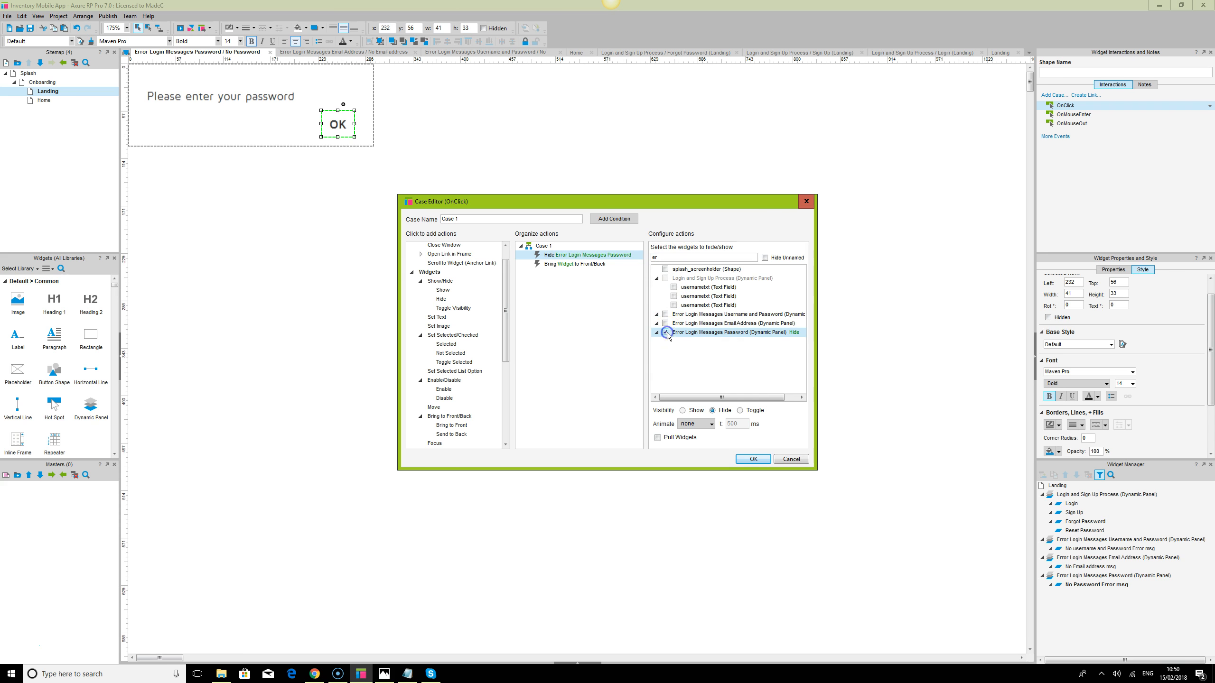
{"action": "left_click", "coordinate": [592, 264]}
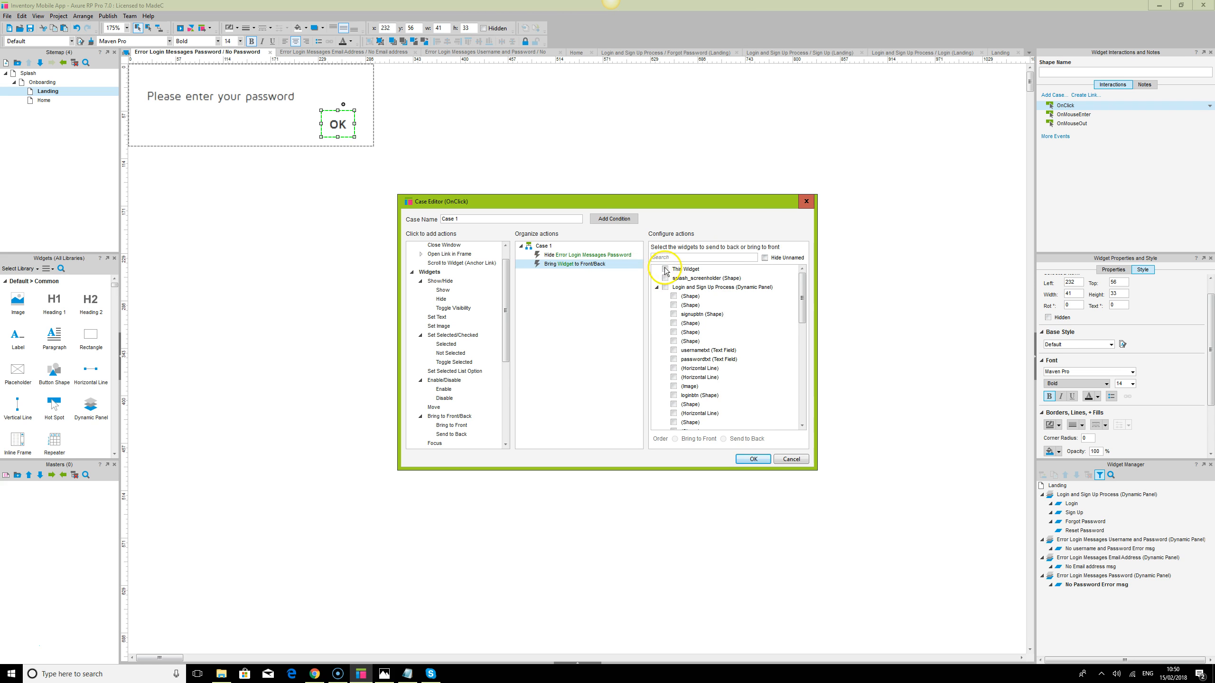
{"action": "left_click", "coordinate": [665, 333]}
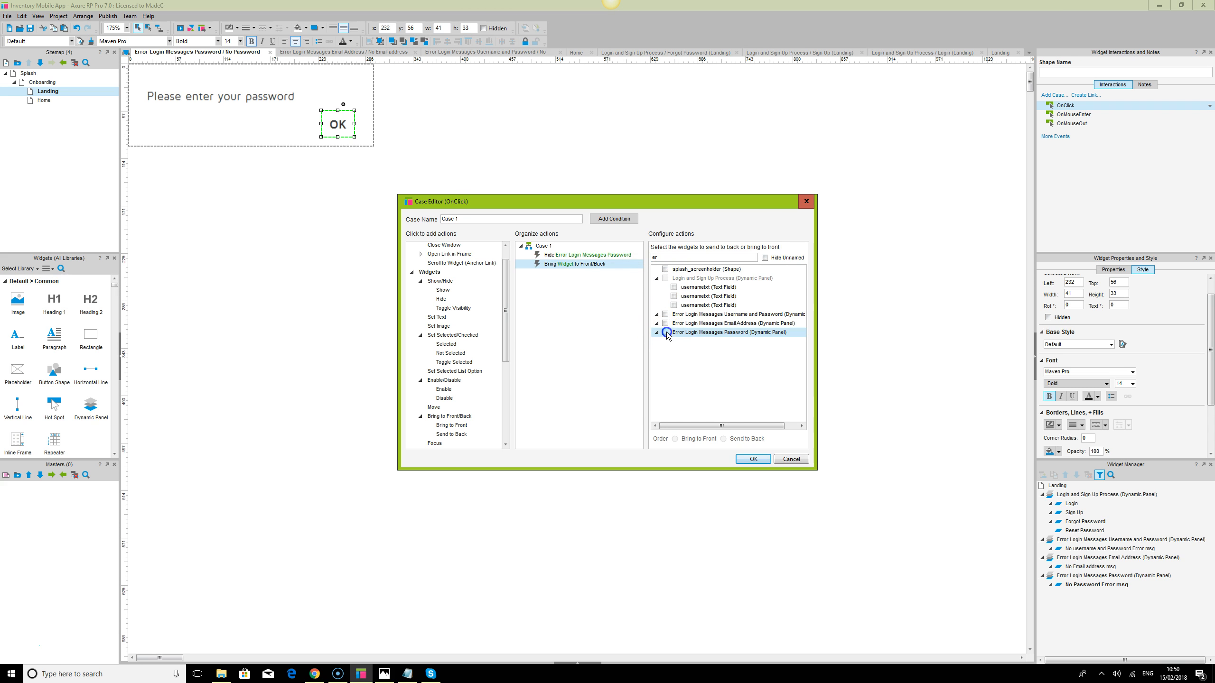
{"action": "left_click", "coordinate": [723, 439]}
{"action": "left_click", "coordinate": [753, 459]}
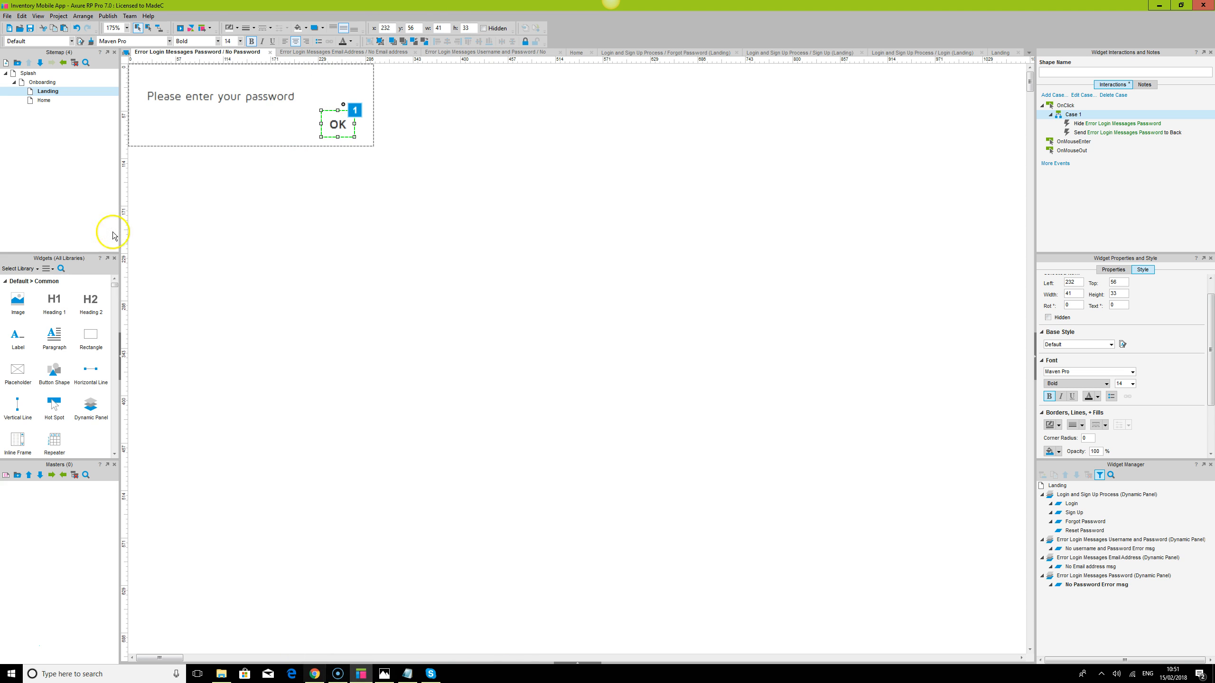
{"action": "left_click", "coordinate": [314, 674]}
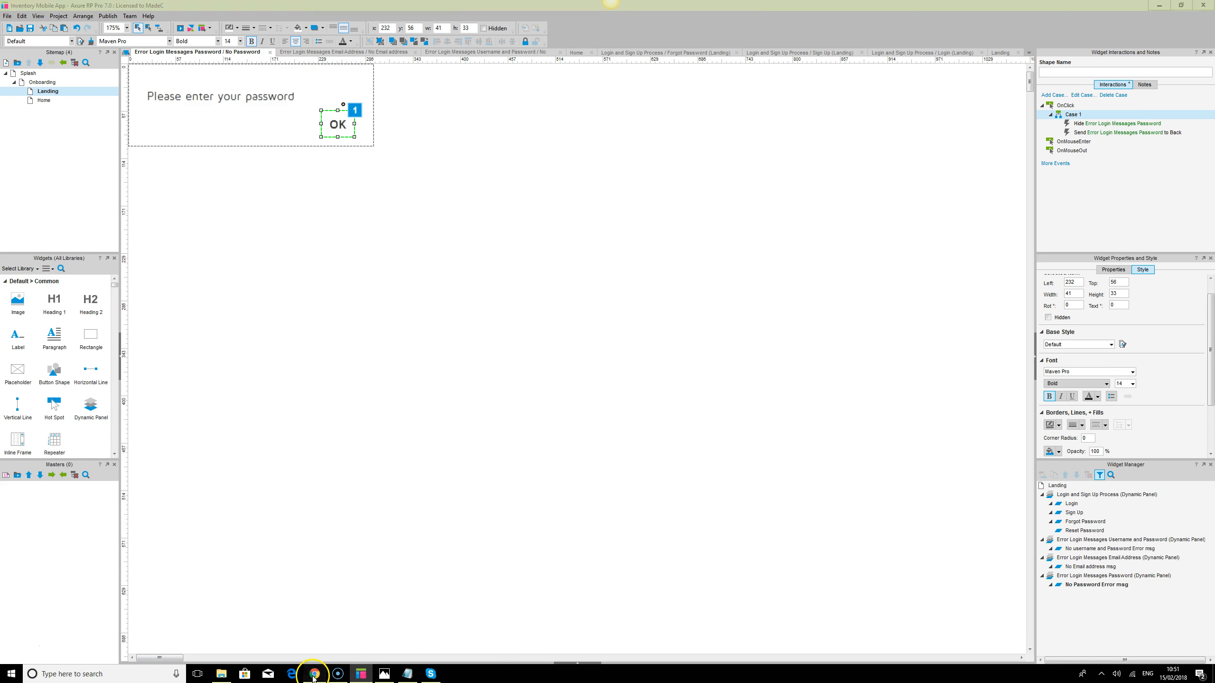
{"action": "left_click", "coordinate": [37, 22]}
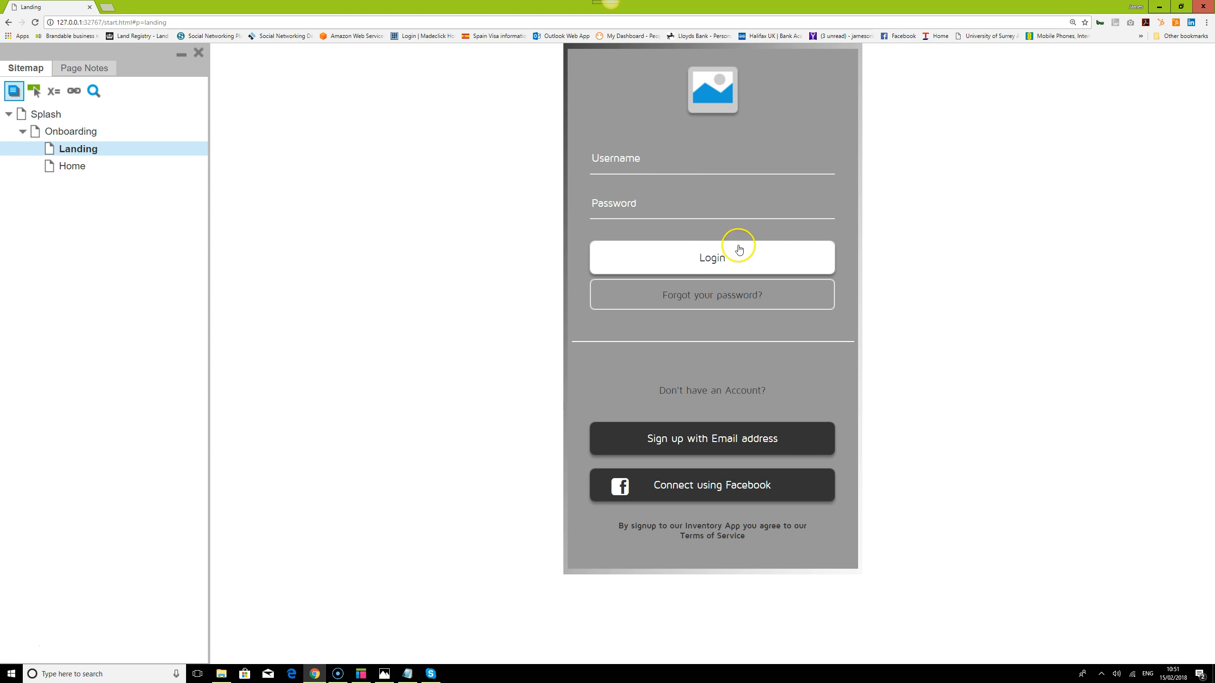
{"action": "left_click", "coordinate": [361, 675]}
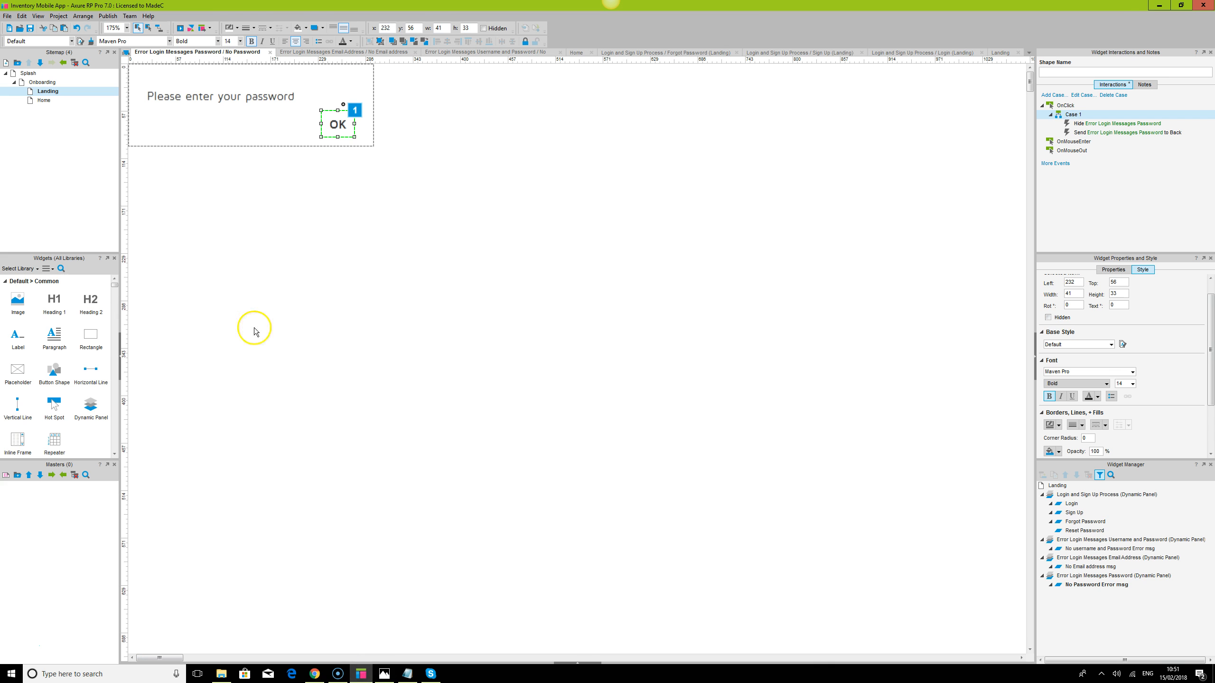
Set the Login state's Back Color to No Fill and check the gradient in Chrome
{"action": "left_click", "coordinate": [918, 53]}
{"action": "left_click", "coordinate": [578, 663]}
{"action": "left_click", "coordinate": [179, 554]}
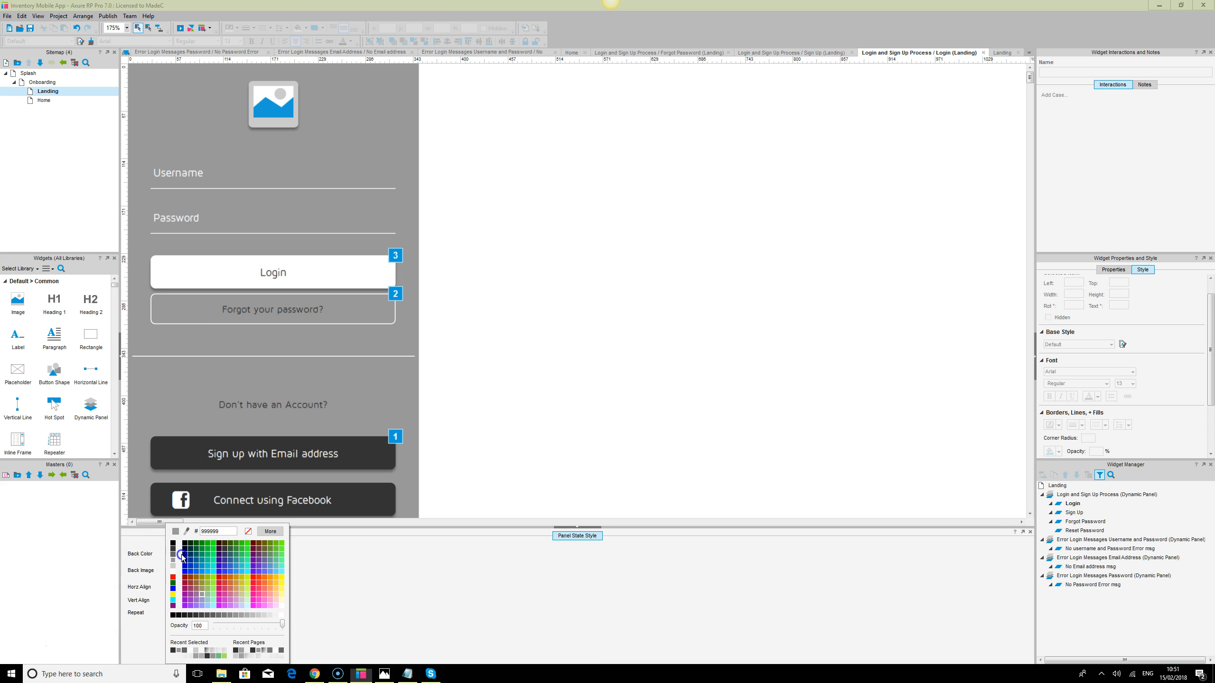
{"action": "left_click", "coordinate": [248, 531]}
{"action": "left_click", "coordinate": [338, 674]}
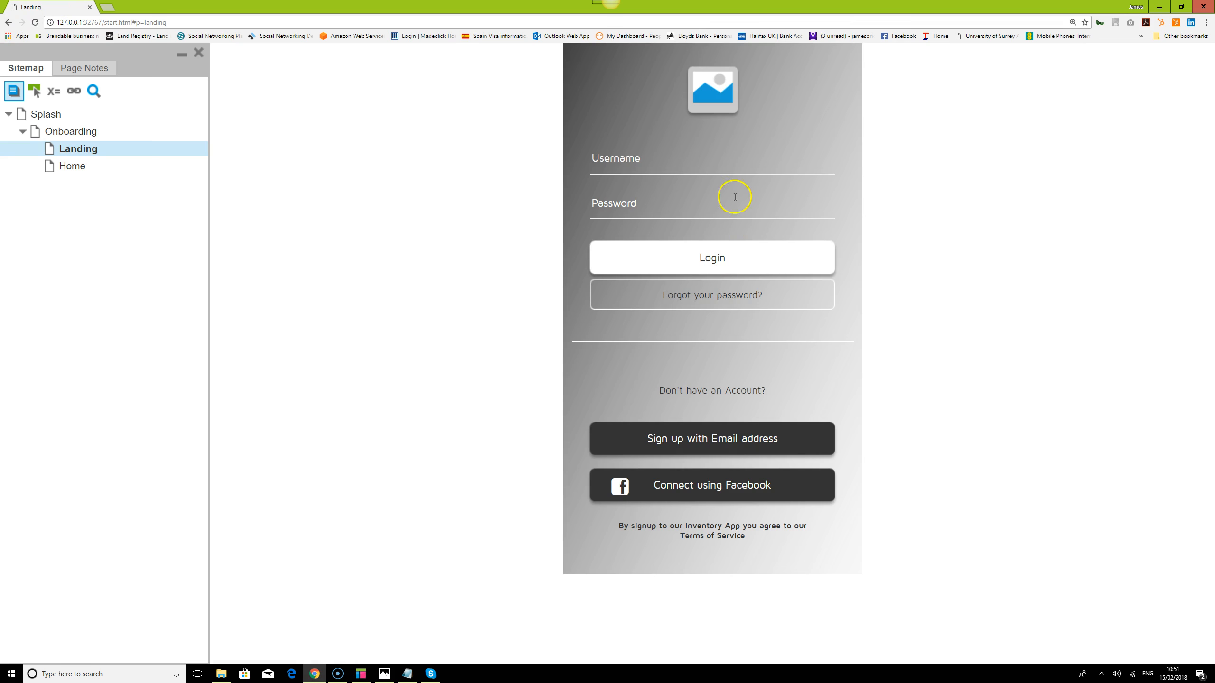
{"action": "left_click", "coordinate": [735, 165]}
{"action": "key", "text": "Tab"}
{"action": "type", "text": "******"}
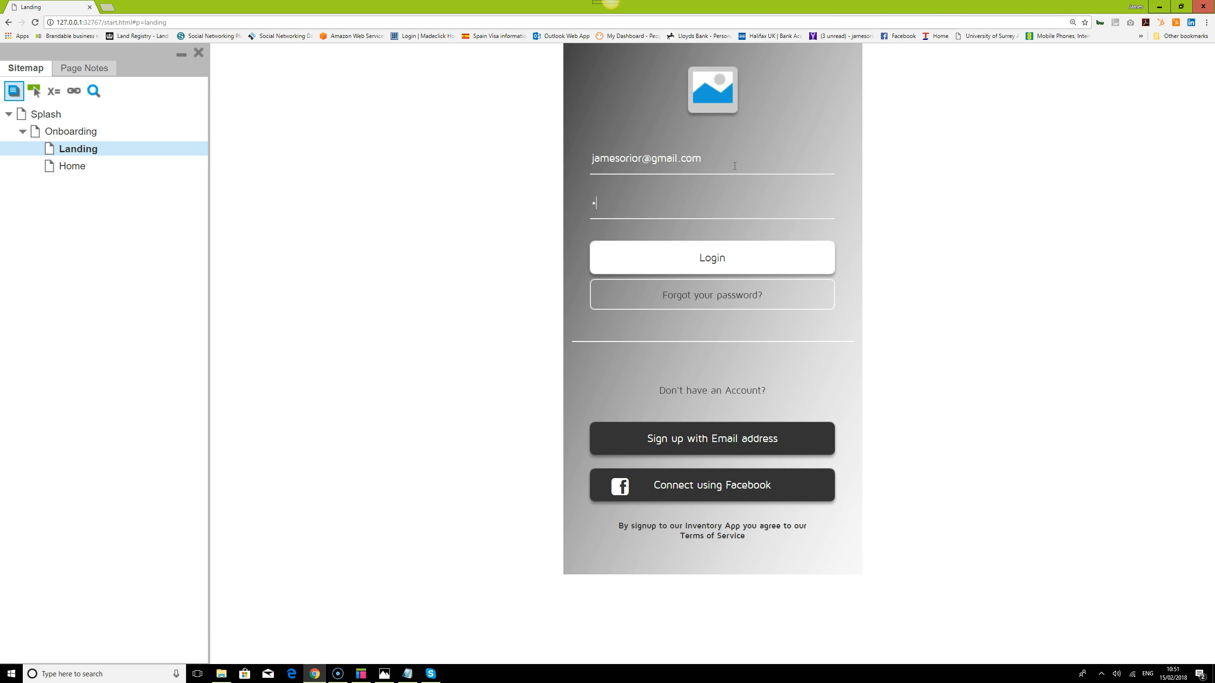
{"action": "left_click", "coordinate": [712, 266]}
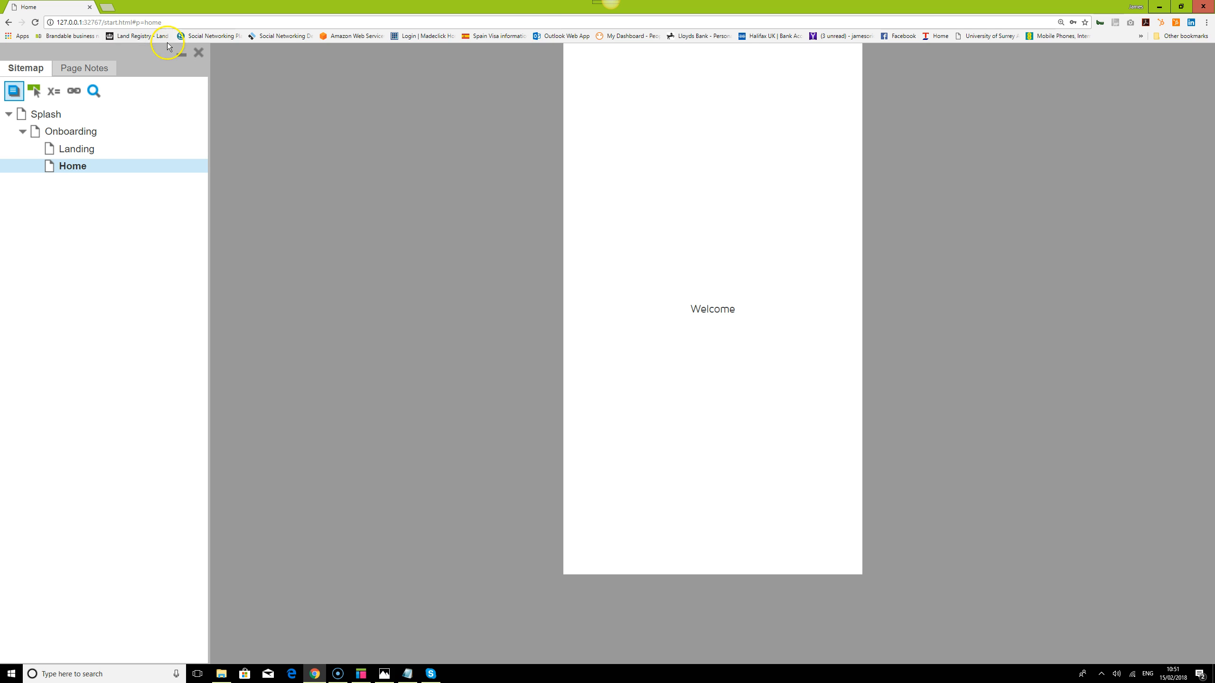
{"action": "left_click", "coordinate": [32, 29]}
{"action": "left_click", "coordinate": [77, 151]}
{"action": "left_click", "coordinate": [660, 160]}
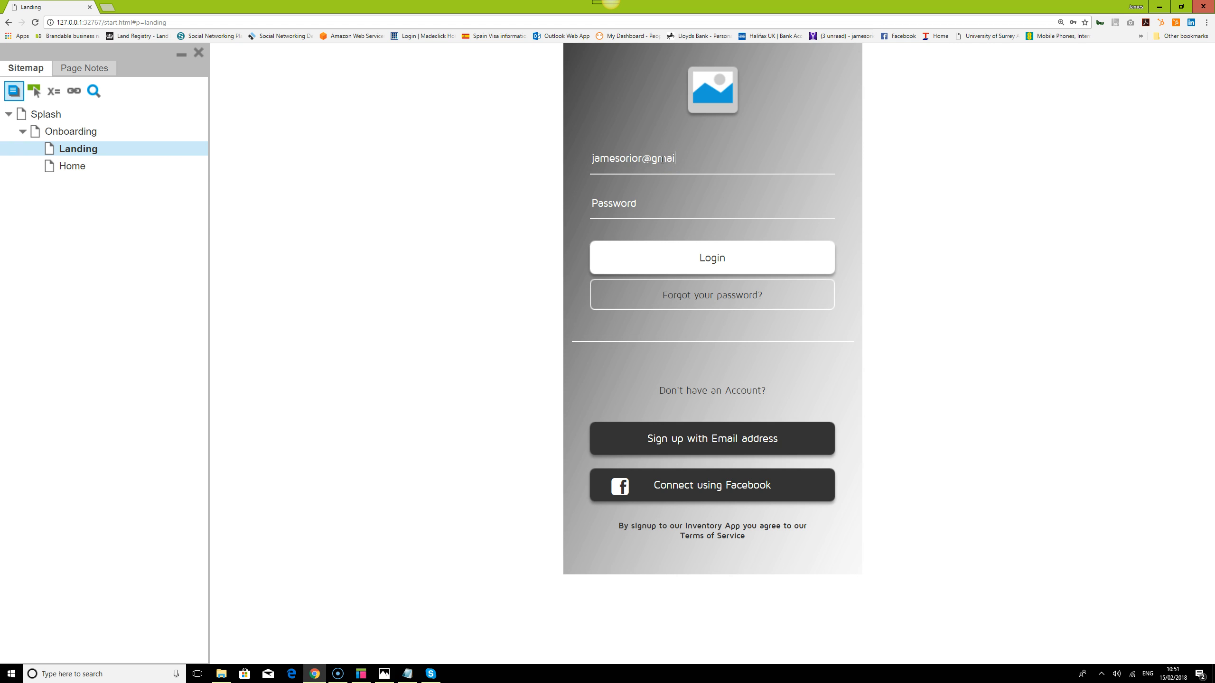
{"action": "left_click", "coordinate": [712, 262]}
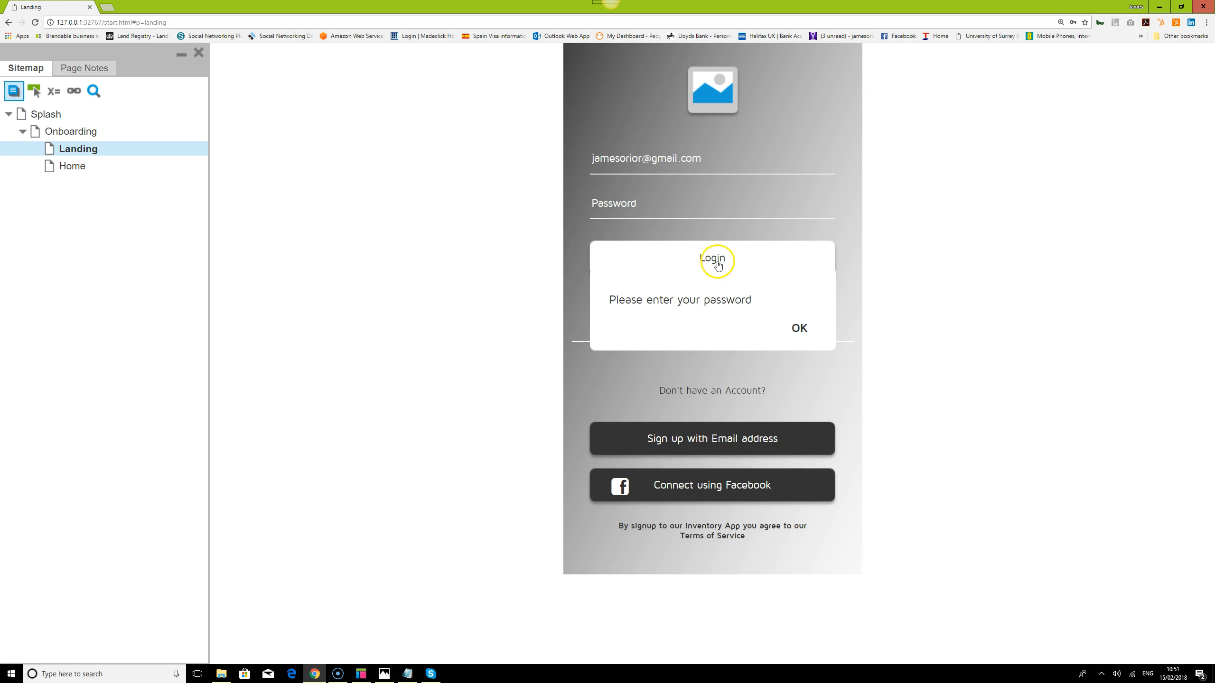
{"action": "left_click", "coordinate": [799, 330]}
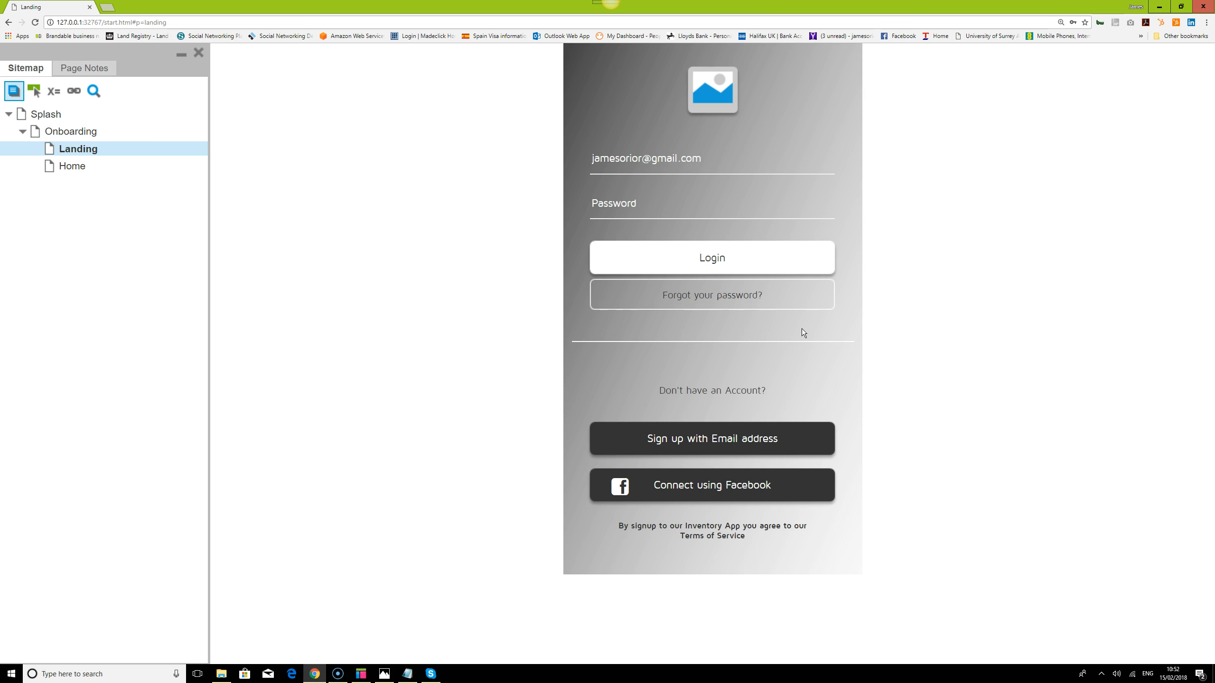
{"action": "left_click", "coordinate": [720, 159]}
{"action": "left_click_drag", "start_coordinate": [720, 159], "coordinate": [426, 157]}
{"action": "key", "text": "BackSpace"}
{"action": "left_click", "coordinate": [670, 204]}
{"action": "type", "text": "******"}
{"action": "left_click", "coordinate": [713, 258]}
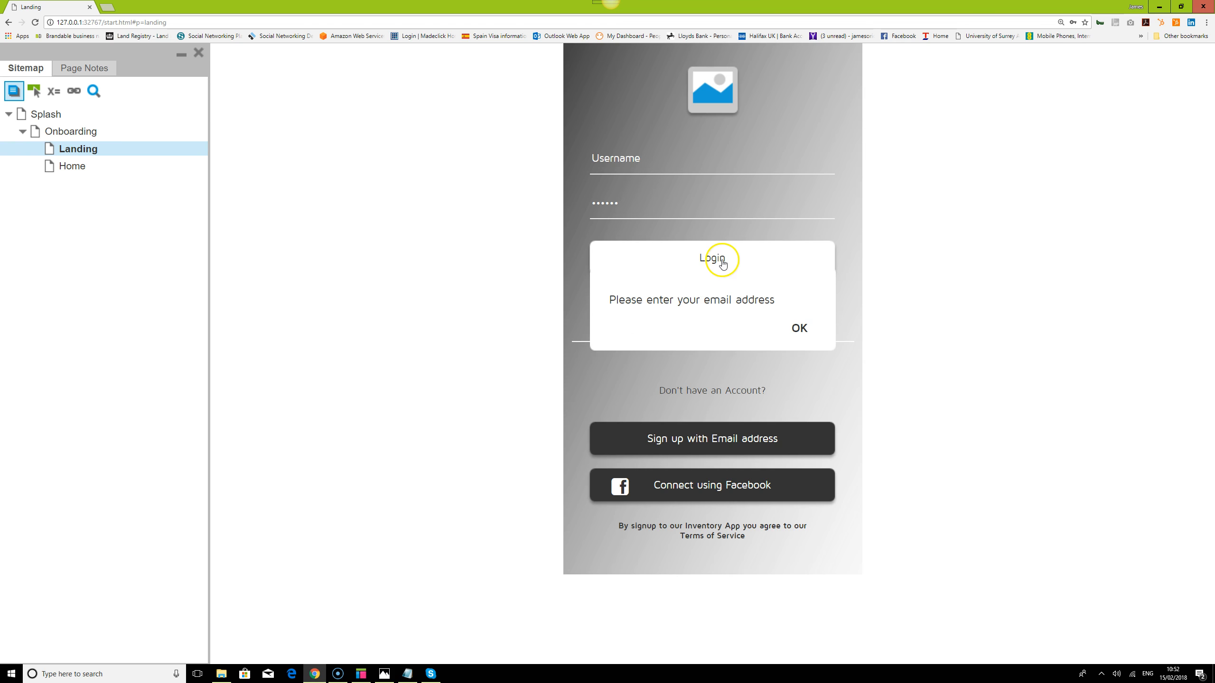
{"action": "left_click", "coordinate": [803, 329]}
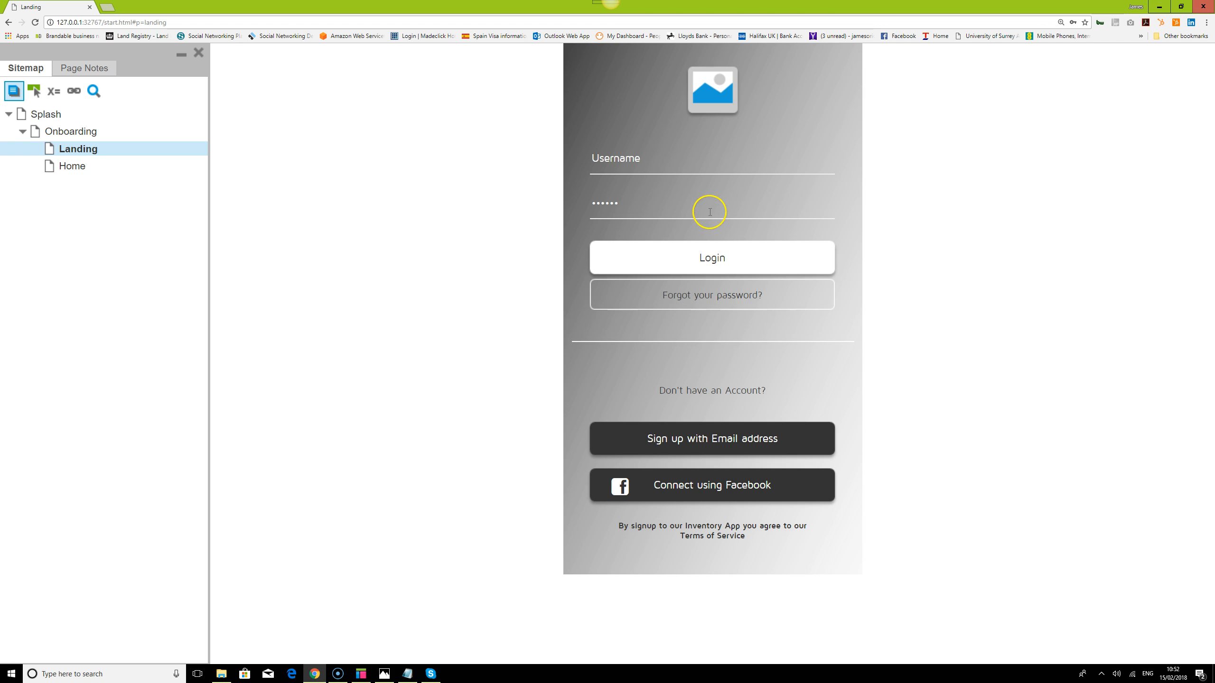
{"action": "key", "text": "BackSpace"}
{"action": "key", "text": "BackSpace"}
{"action": "key", "text": "BackSpace"}
{"action": "left_click", "coordinate": [733, 262]}
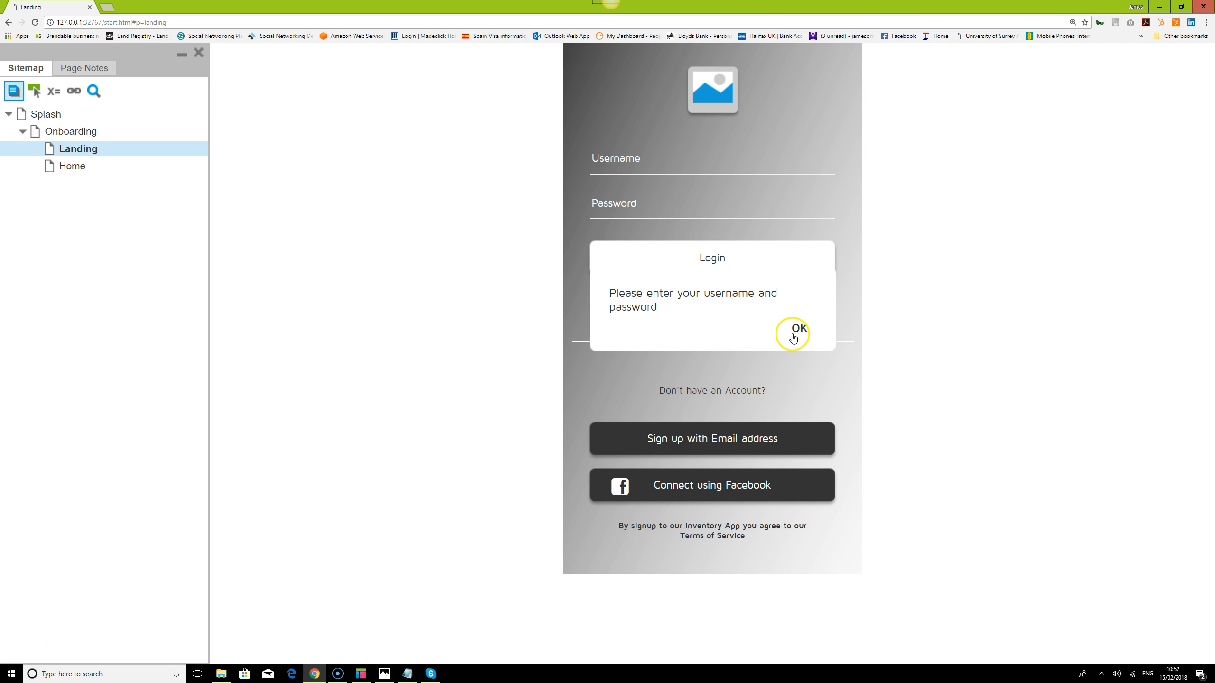
{"action": "left_click", "coordinate": [793, 338]}
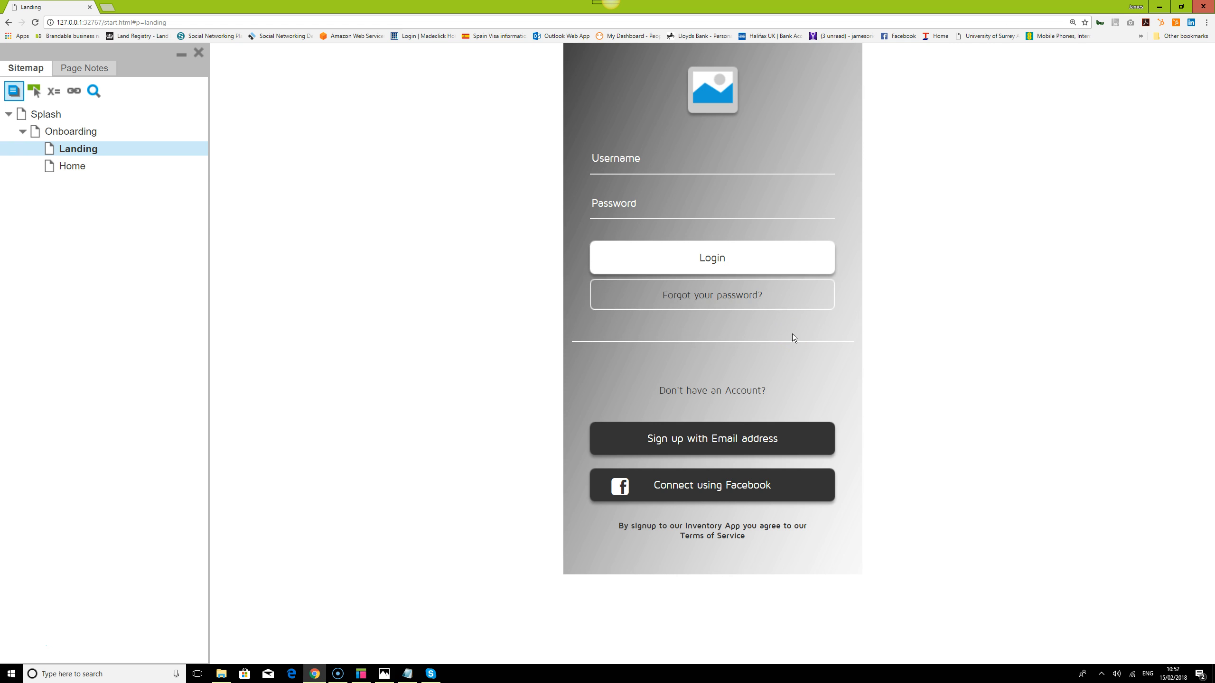
Visit Forgot your password?, go back, open Sign up with Email address, then bring up Notepad
{"action": "left_click", "coordinate": [419, 595]}
{"action": "left_click", "coordinate": [722, 300]}
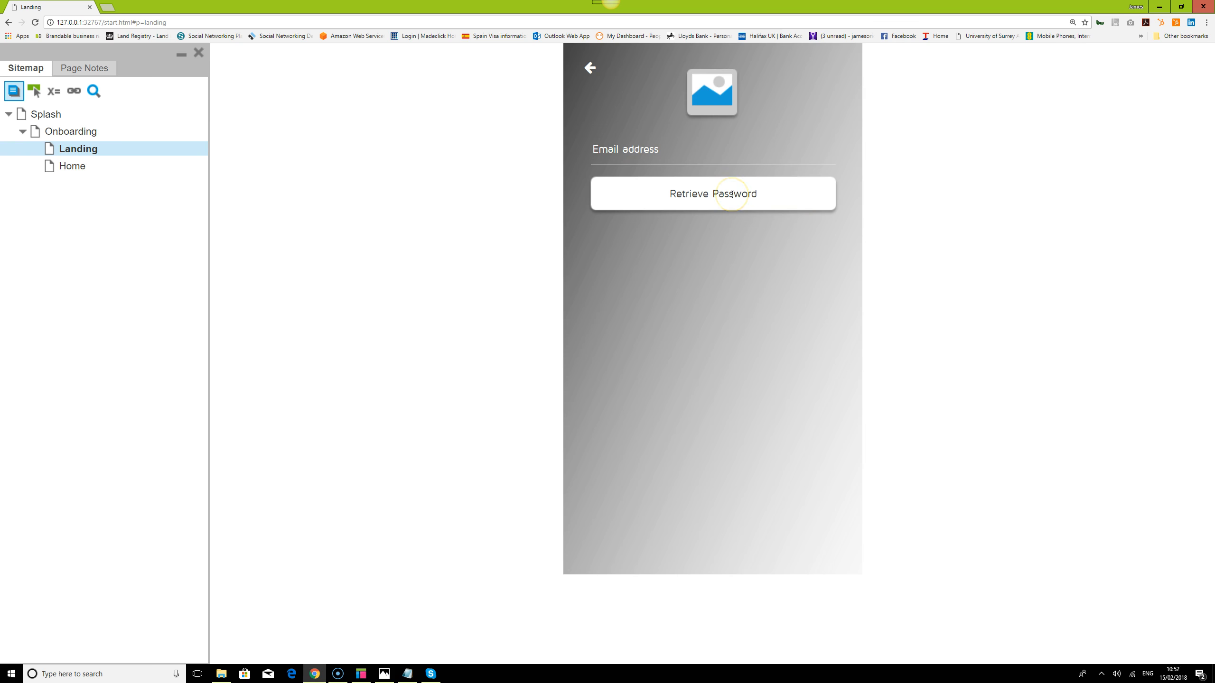
{"action": "left_click", "coordinate": [590, 67]}
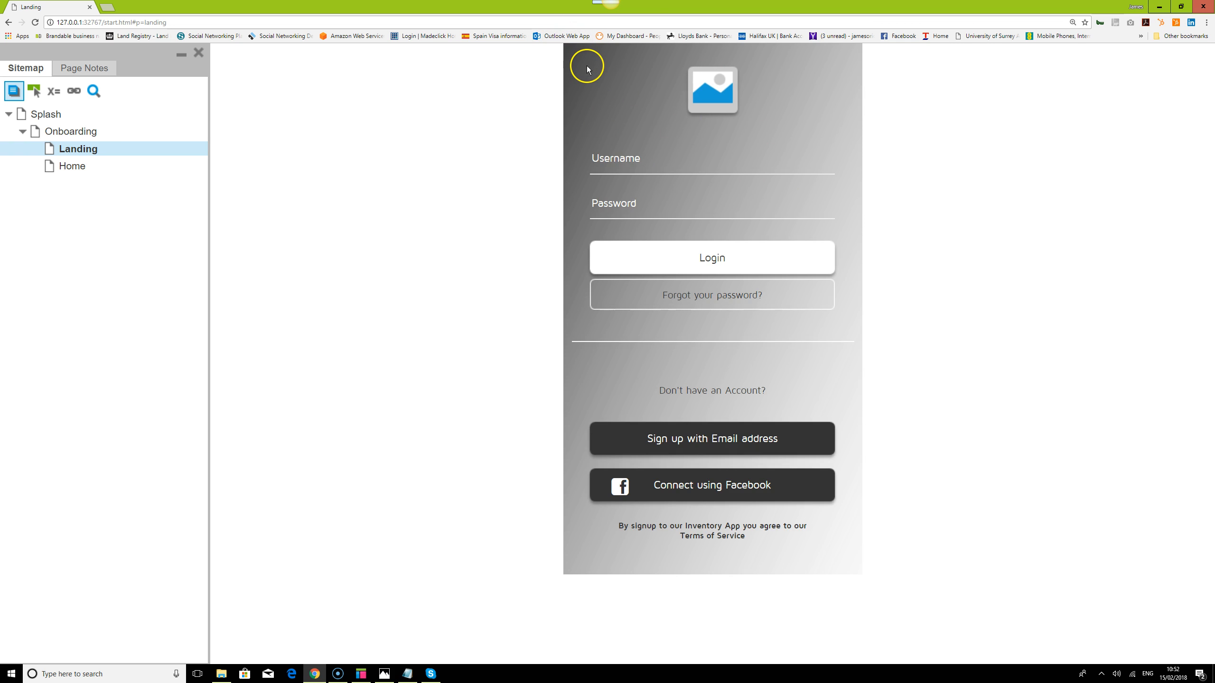
{"action": "left_click", "coordinate": [700, 439]}
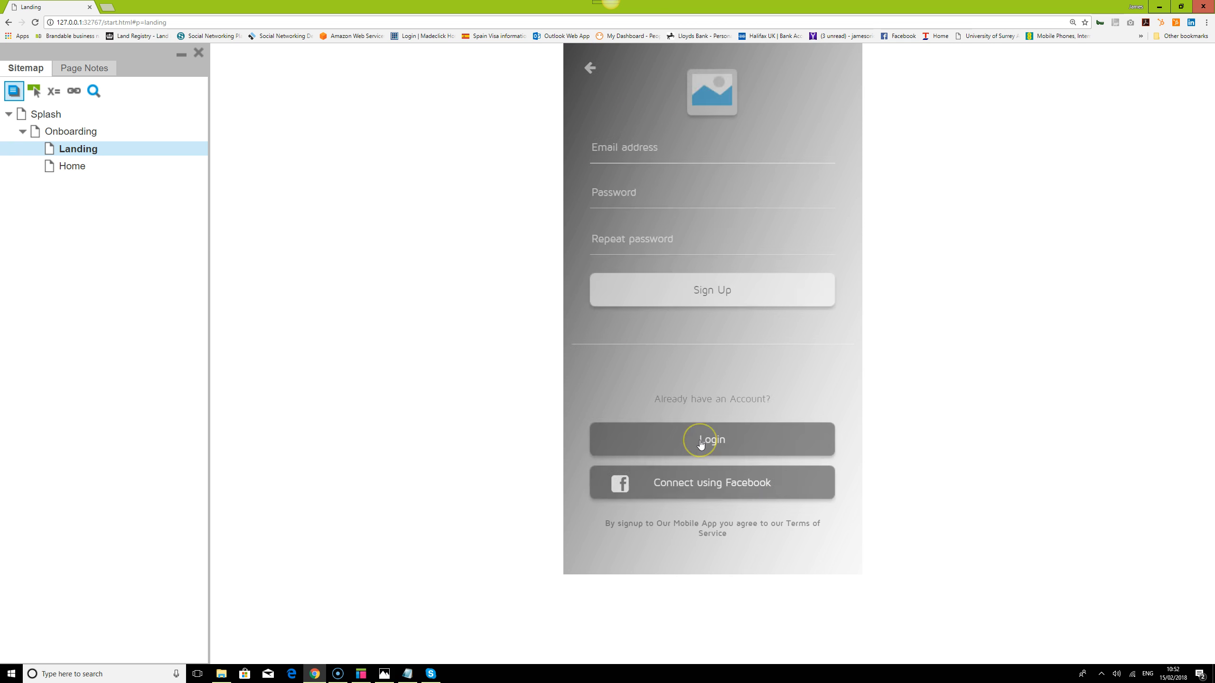
{"action": "left_click", "coordinate": [407, 674]}
Highlight the 'PART 6 Login Conditional Logic' line, minimise Notepad, and focus the Sign Up email field
{"action": "left_click_drag", "start_coordinate": [829, 122], "coordinate": [574, 121]}
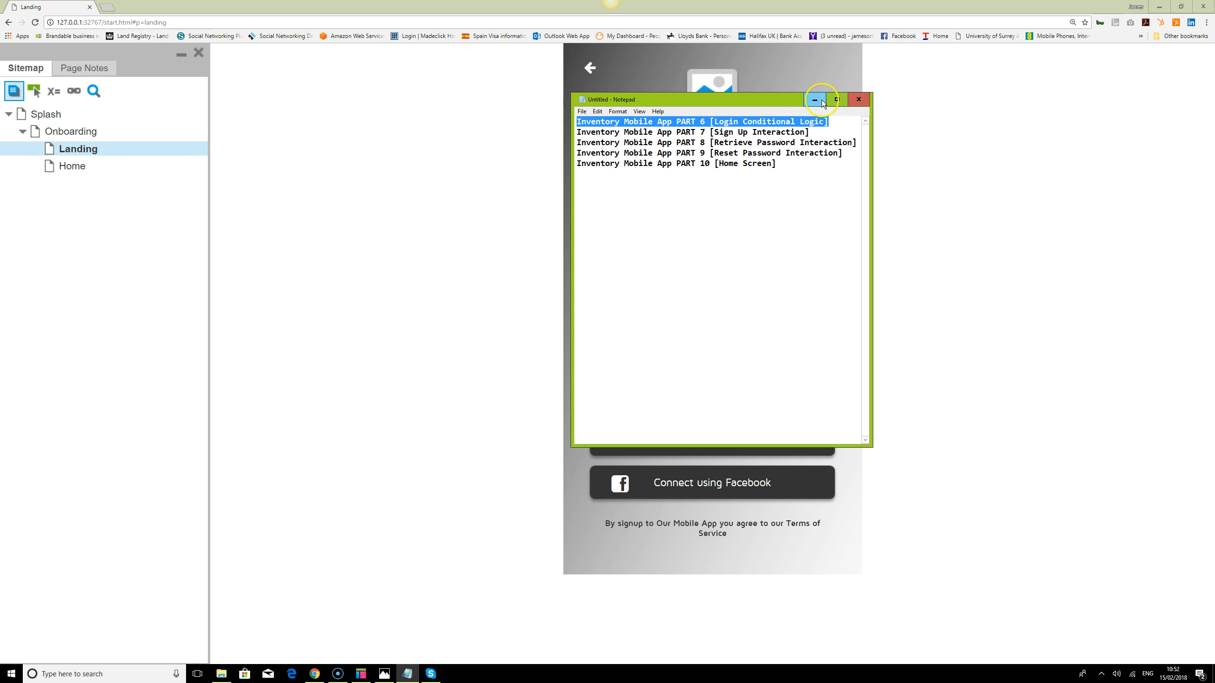
{"action": "left_click", "coordinate": [819, 102]}
{"action": "left_click", "coordinate": [675, 146]}
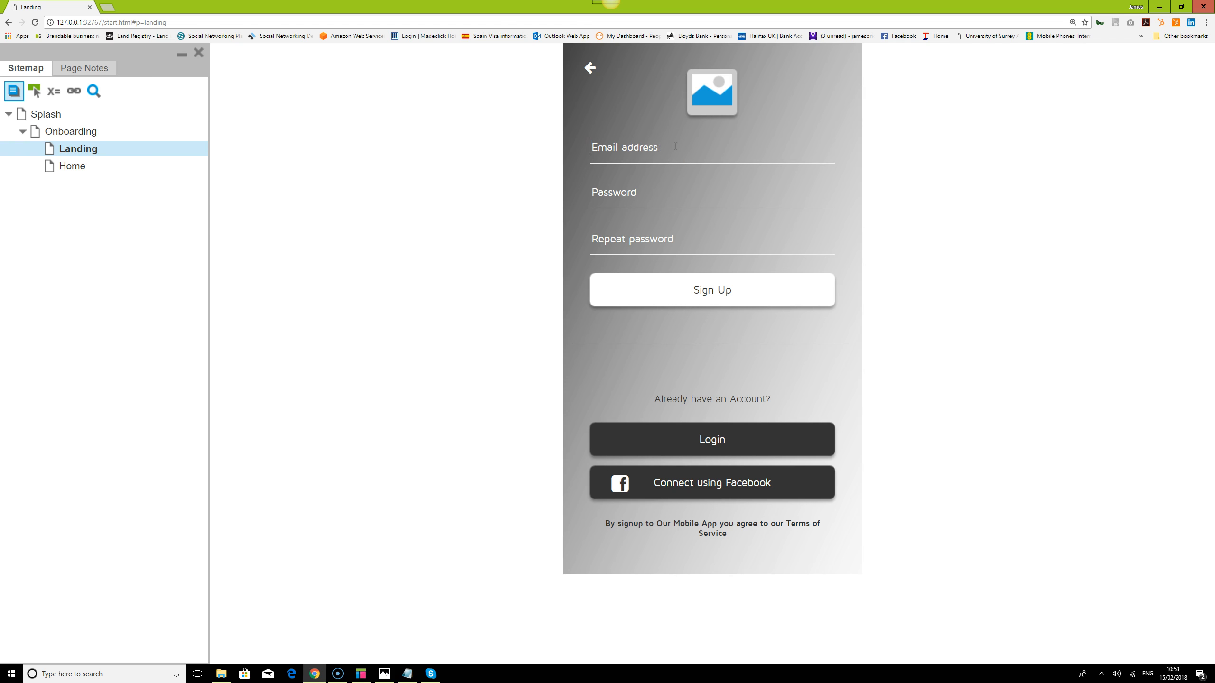